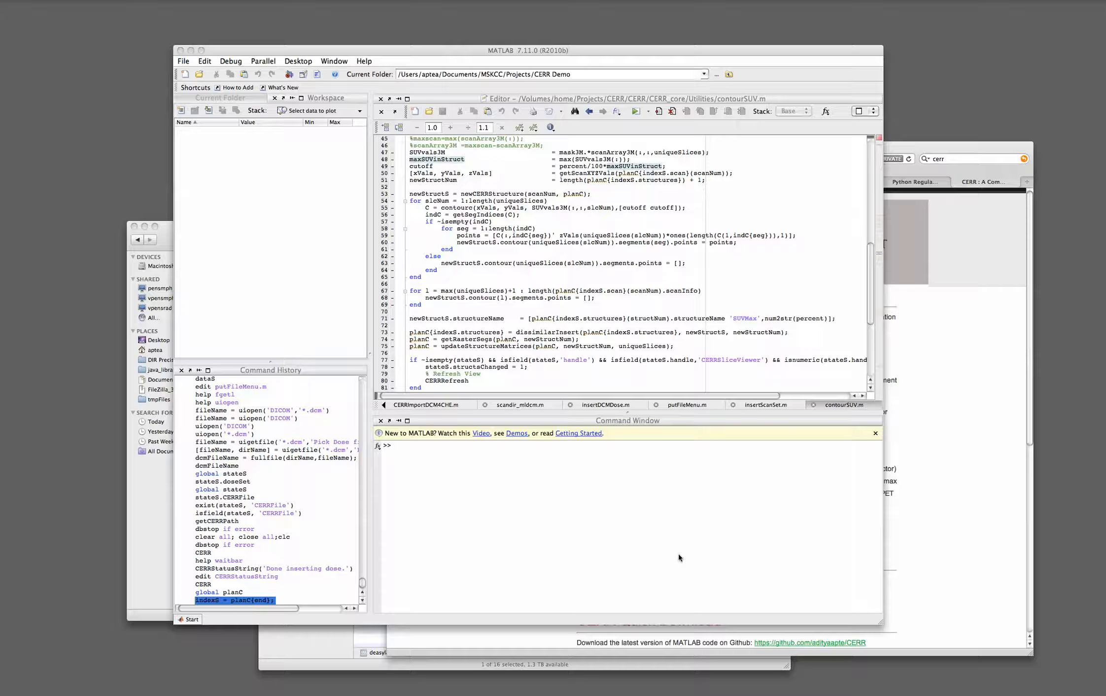
# Step: Switch to the CERR website in Safari and view the GitHub repository linked for the MATLAB code download, then close it
pyautogui.click(960, 313)
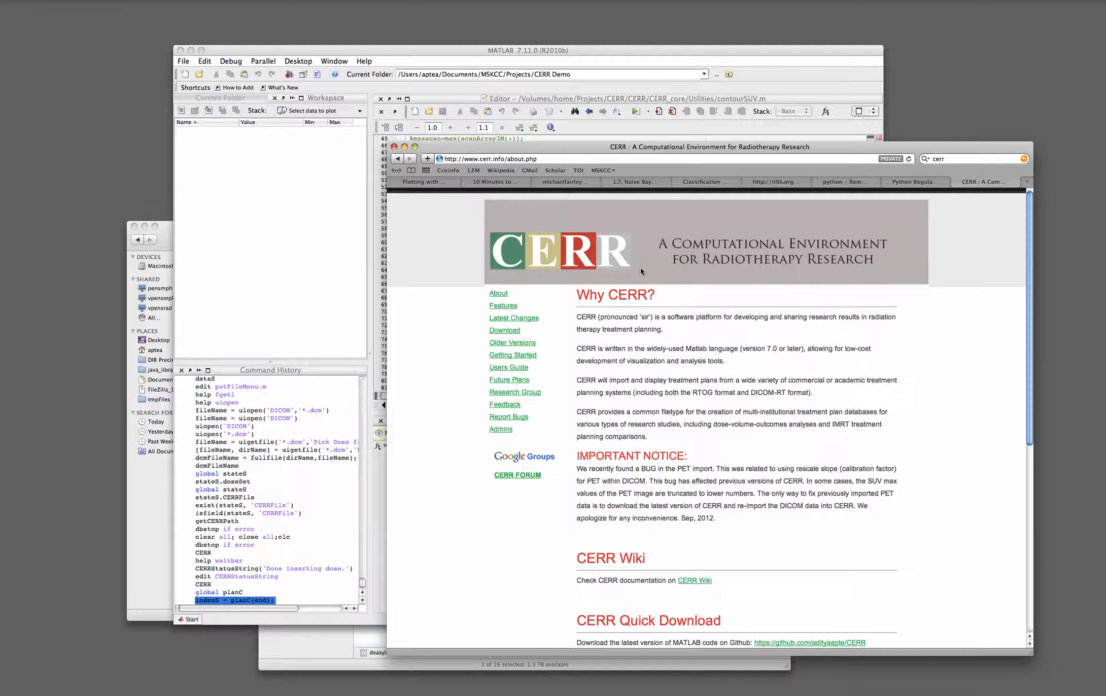
pyautogui.scroll(-2, 722, 369)
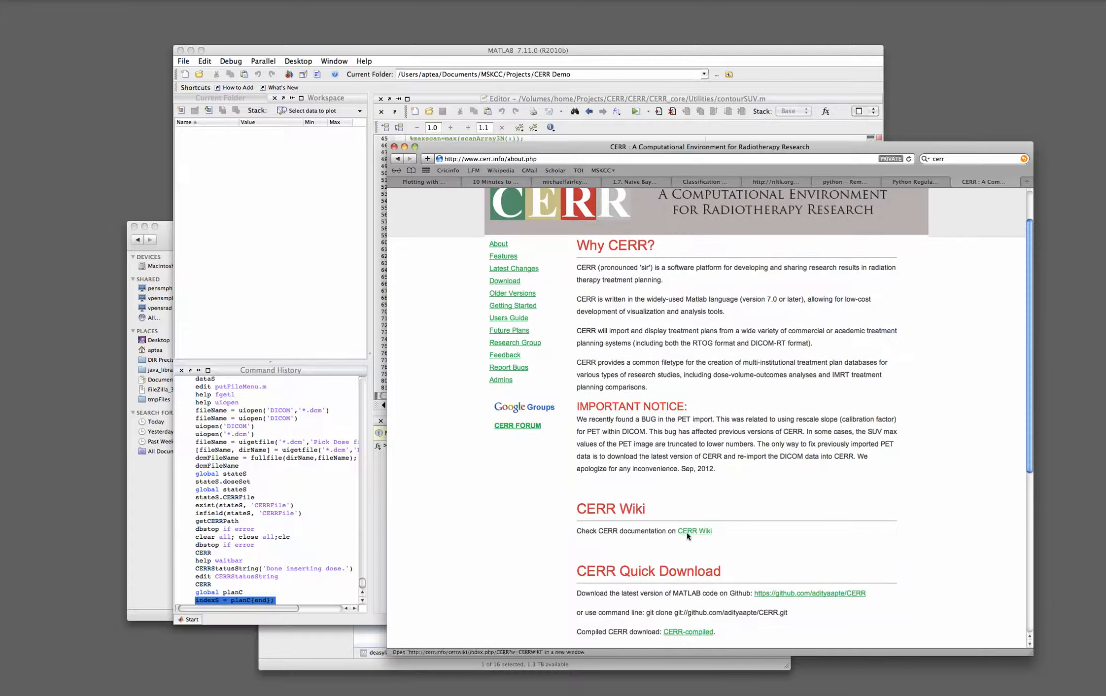
pyautogui.scroll(-3, 765, 516)
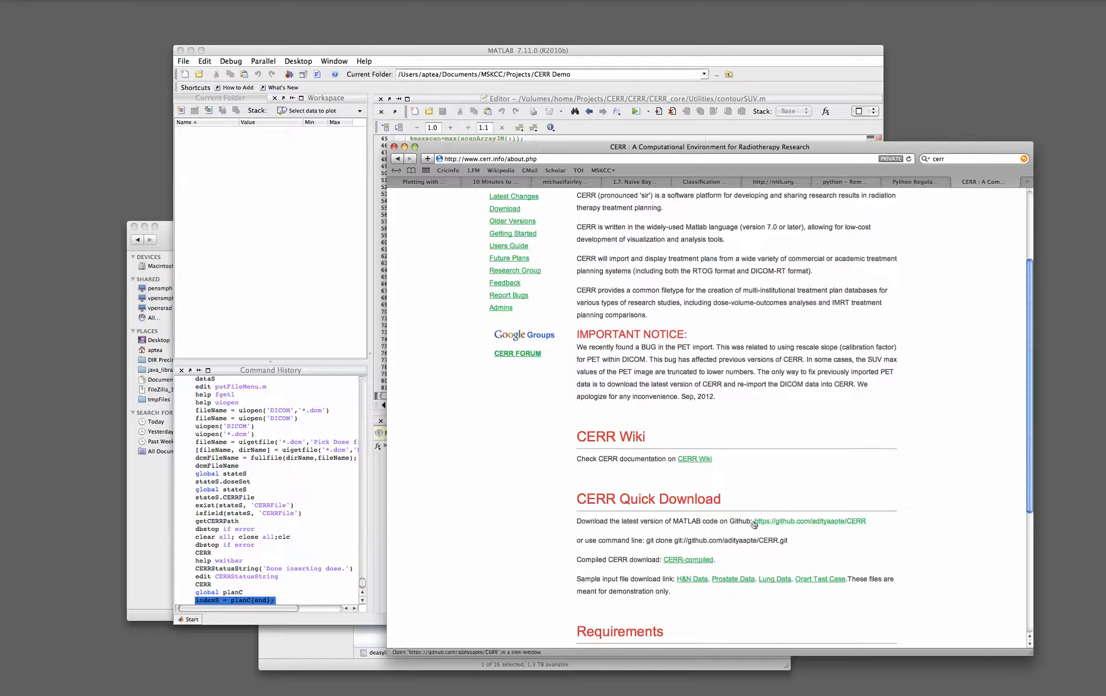
pyautogui.click(812, 521)
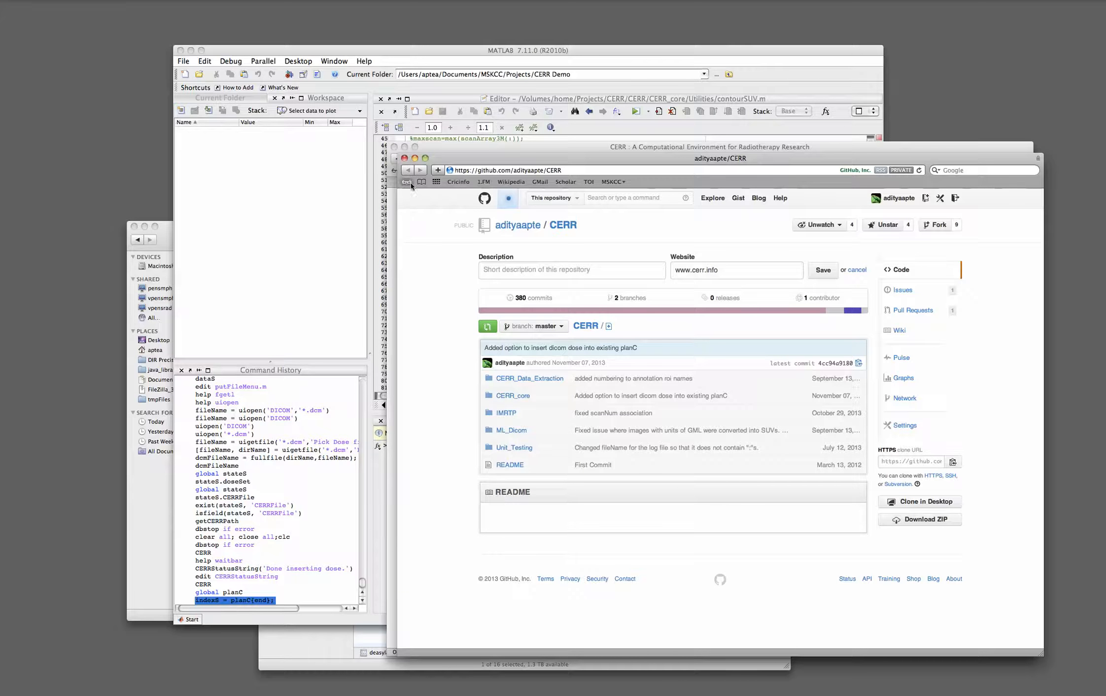
pyautogui.click(405, 159)
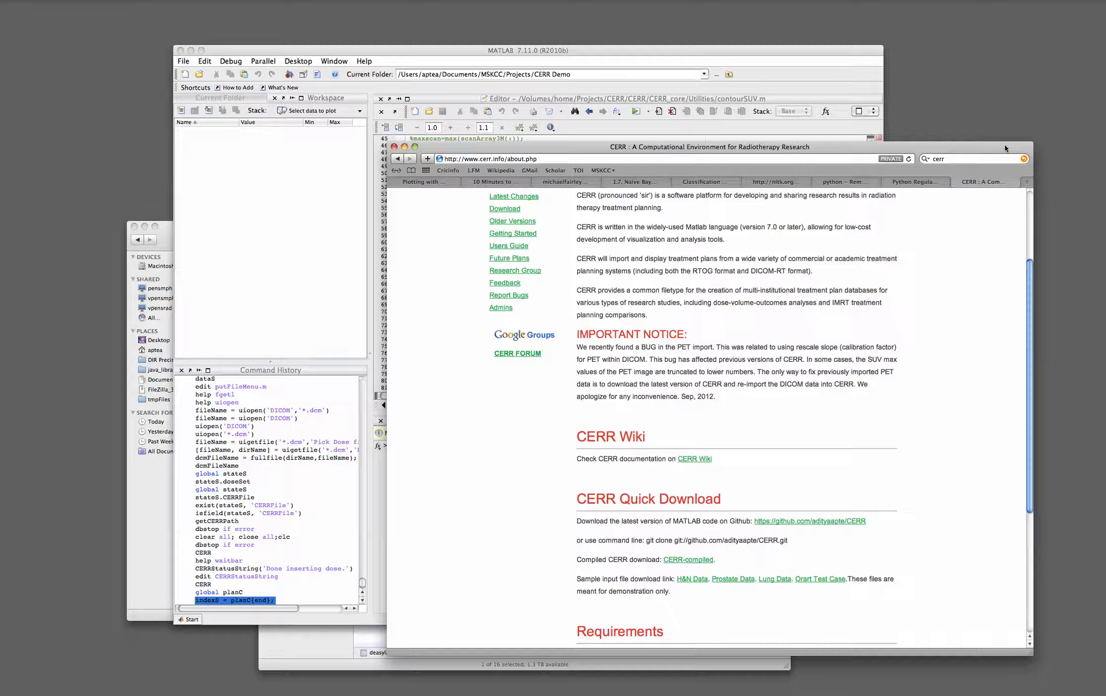
# Step: Search the web for "cerr-forum"
pyautogui.click(958, 160)
pyautogui.write('-forum')
pyautogui.press('Return')
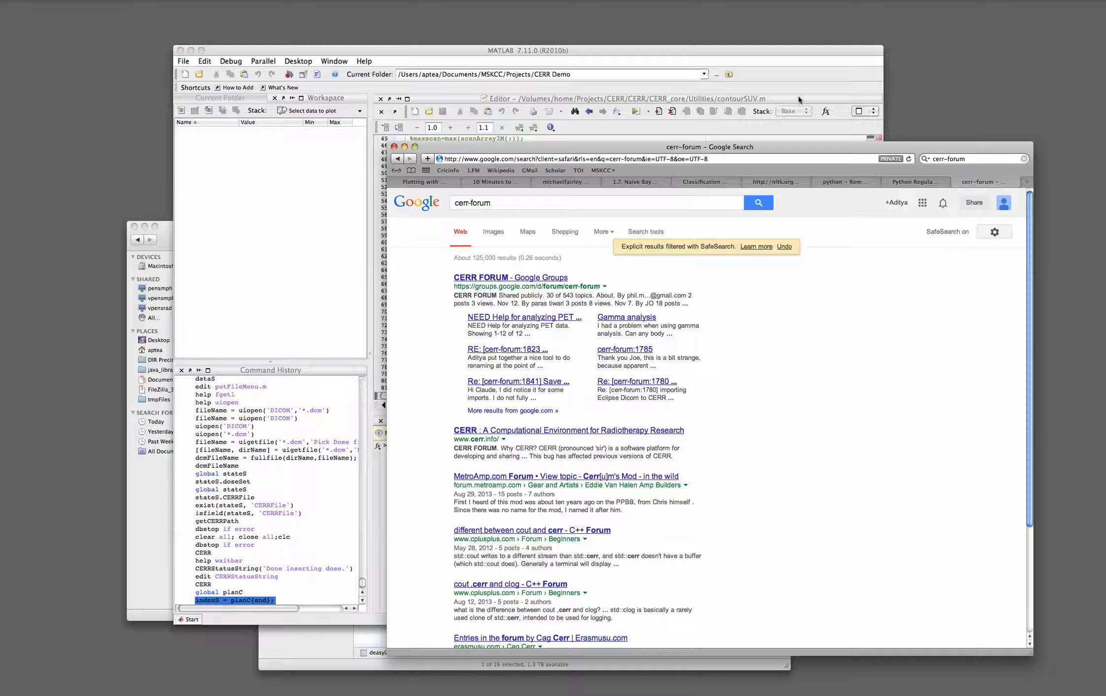
# Step: Switch to MATLAB and view the search path settings and the folder chooser for adding a folder with its subfolders, without changing the path
pyautogui.click(767, 63)
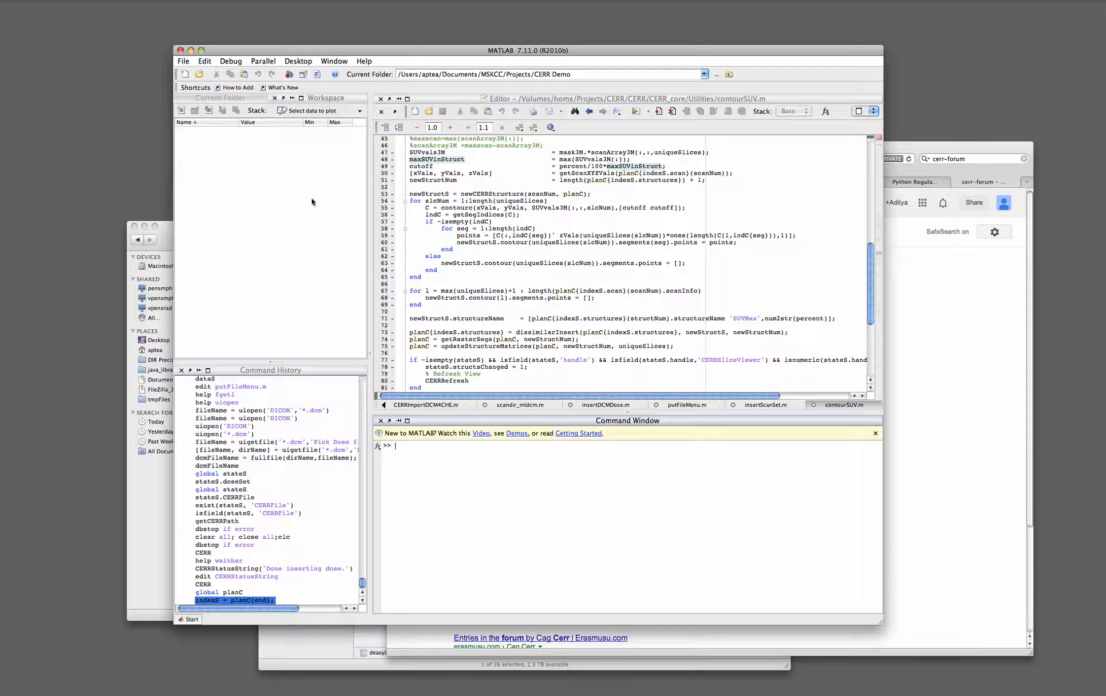
pyautogui.click(184, 61)
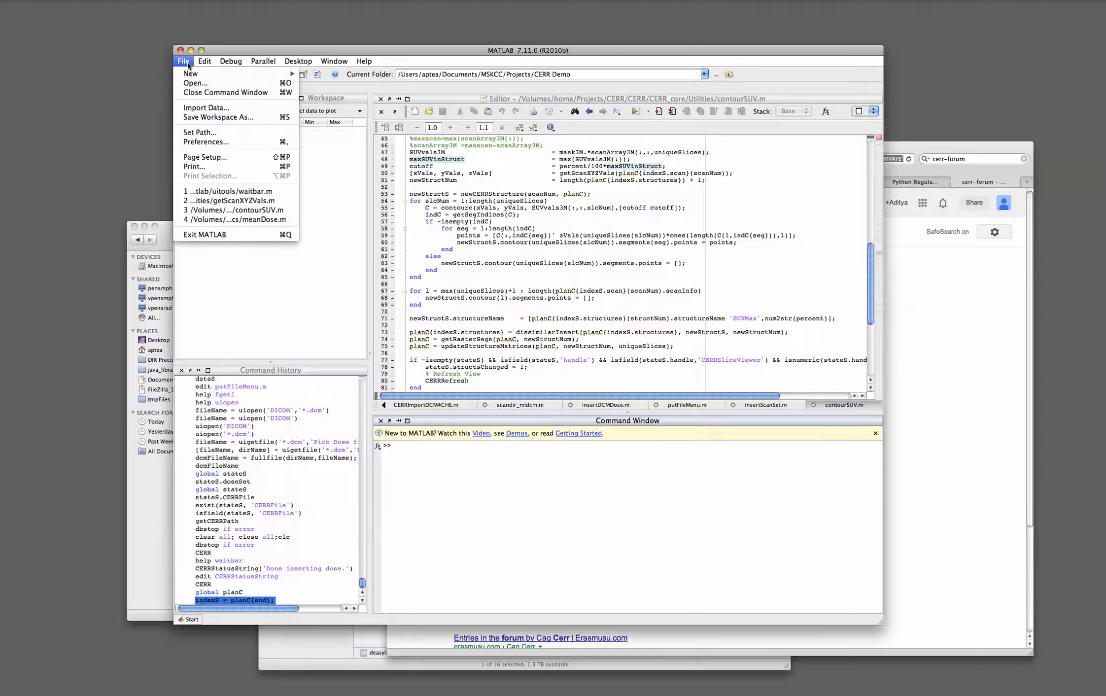
pyautogui.click(214, 132)
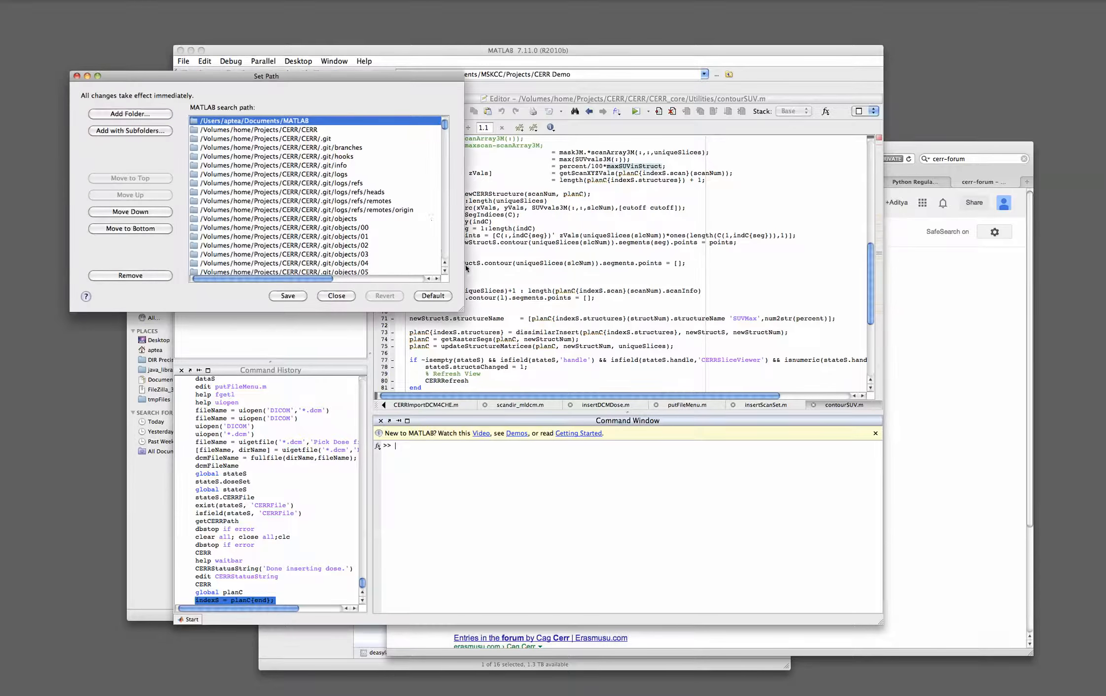
pyautogui.click(140, 131)
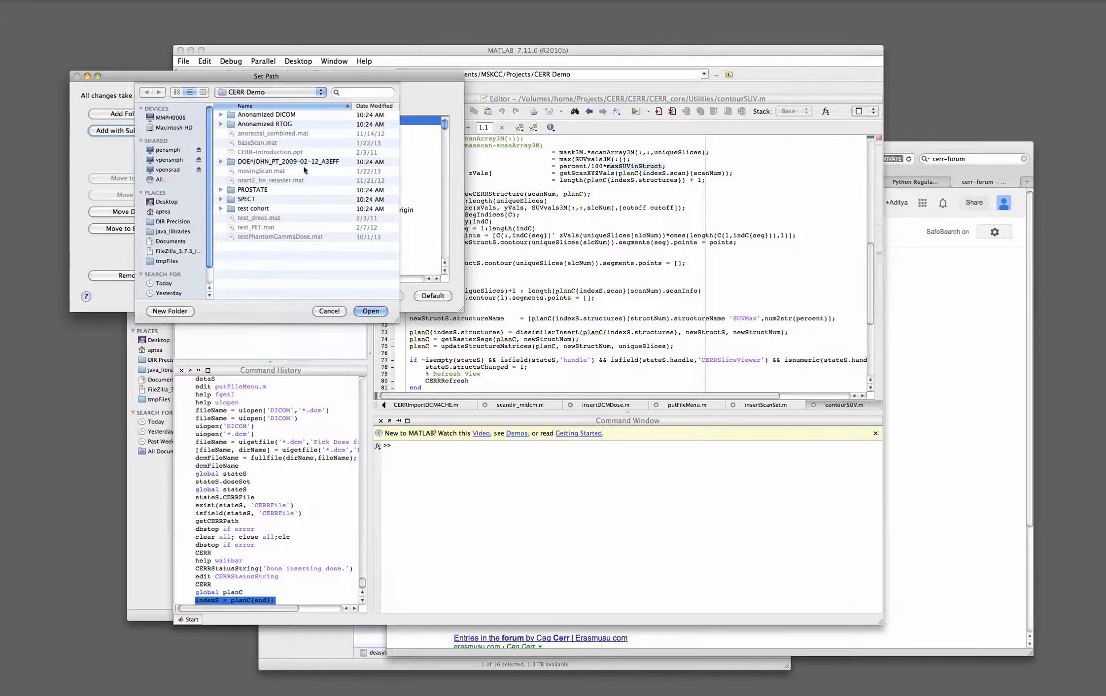
pyautogui.click(329, 311)
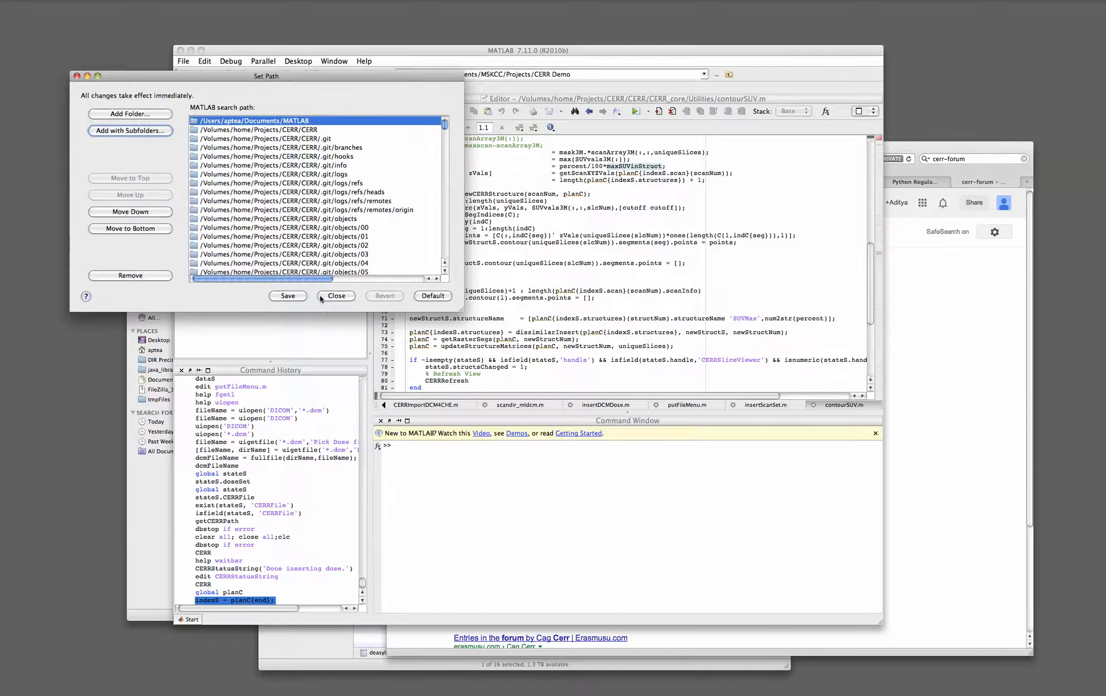
pyautogui.click(349, 295)
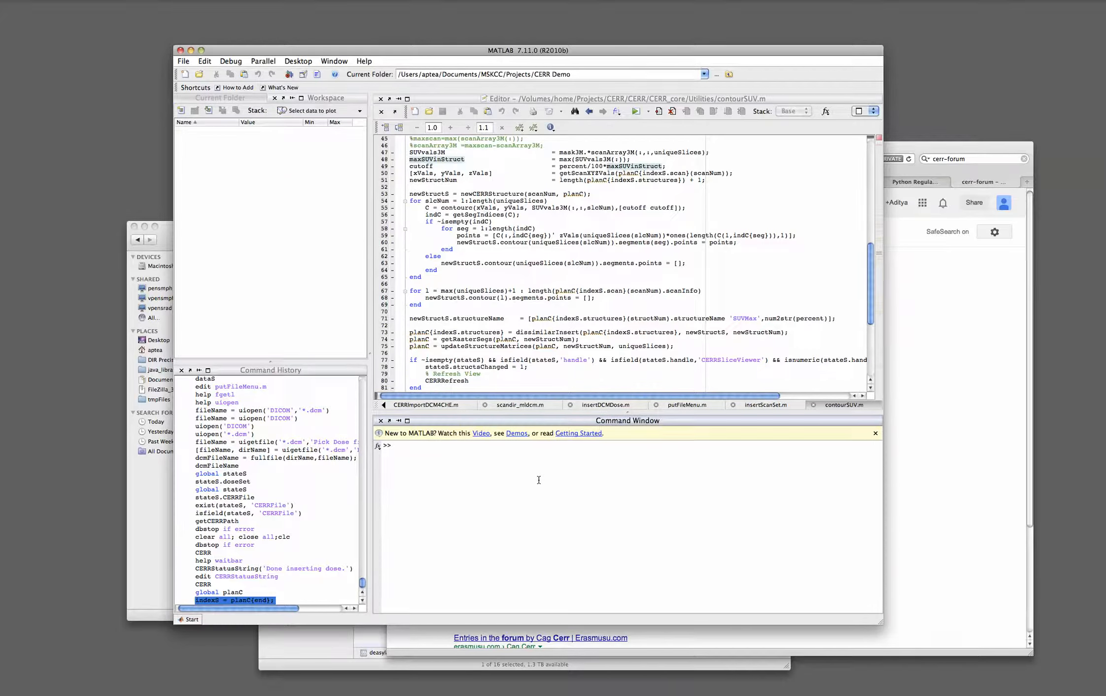
# Step: Launch CERR with the CERR command, reposition its control panel and review the available study import formats, keeping DICOM
pyautogui.write('CERR')
pyautogui.press('Return')
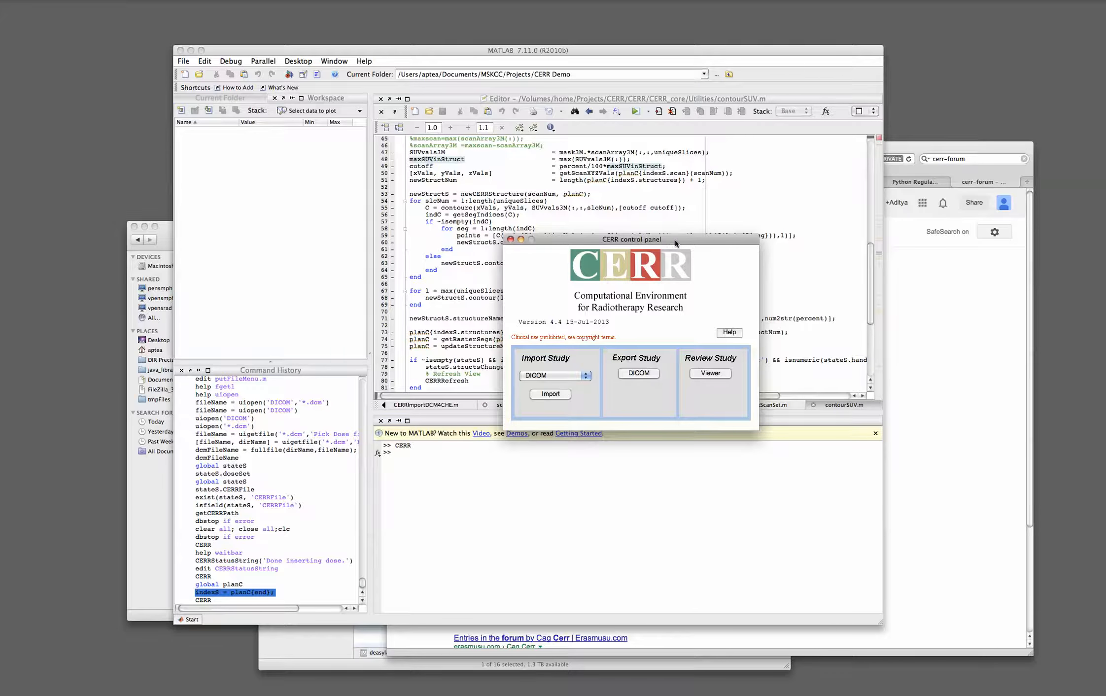
pyautogui.moveTo(670, 240); pyautogui.dragTo(560, 197)
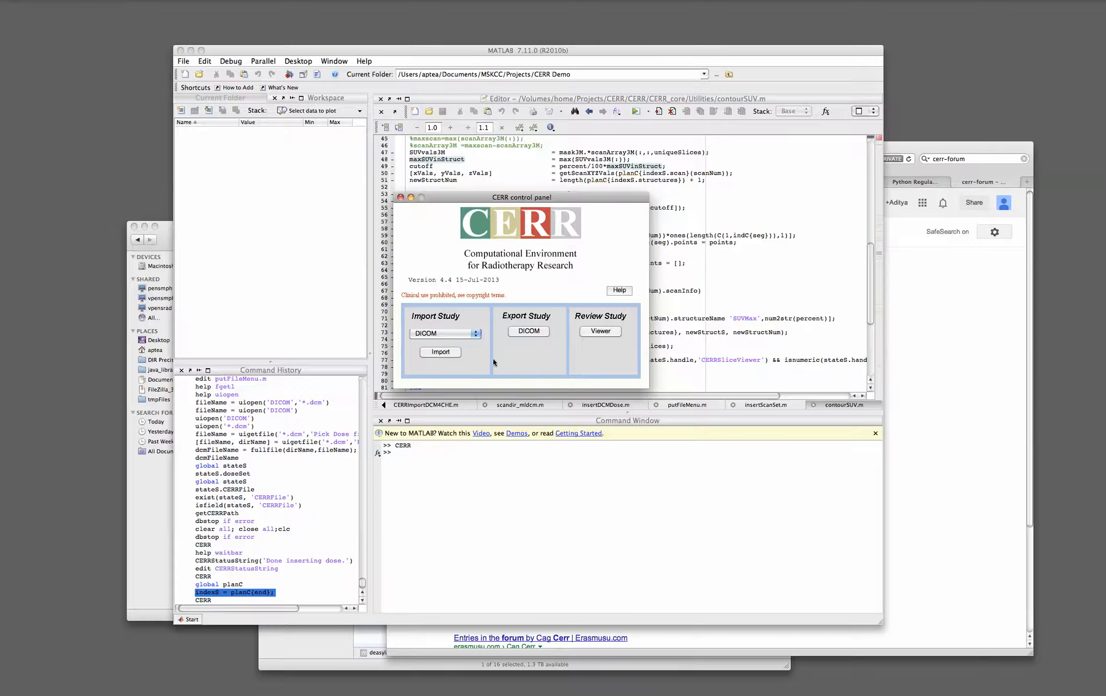
pyautogui.click(476, 334)
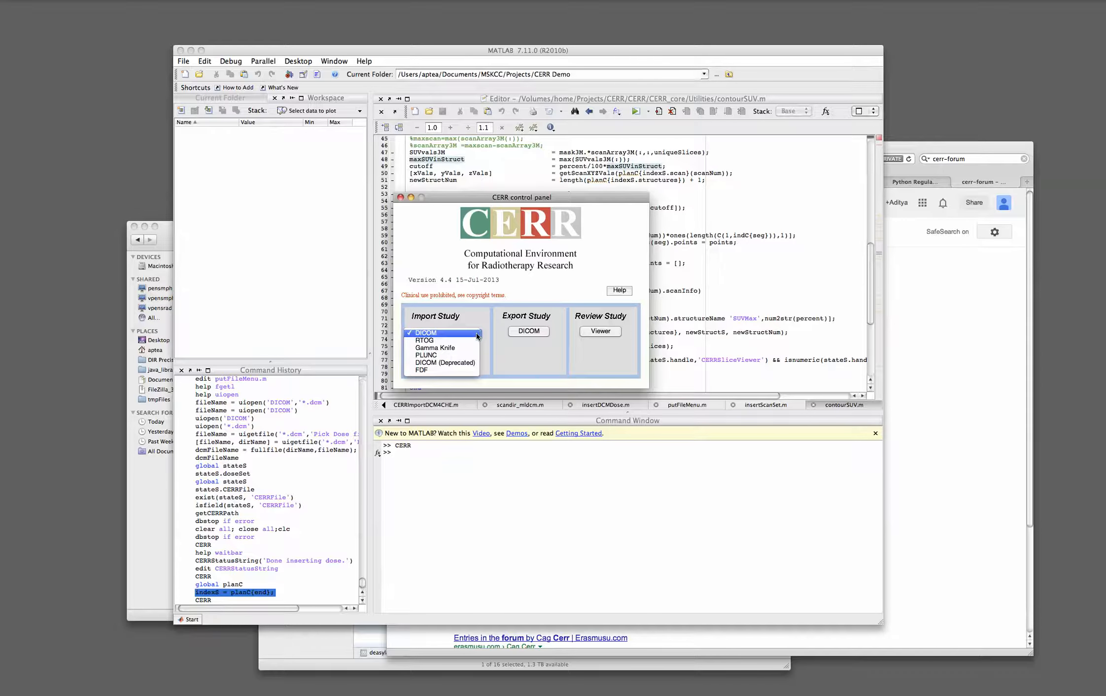
pyautogui.click(523, 272)
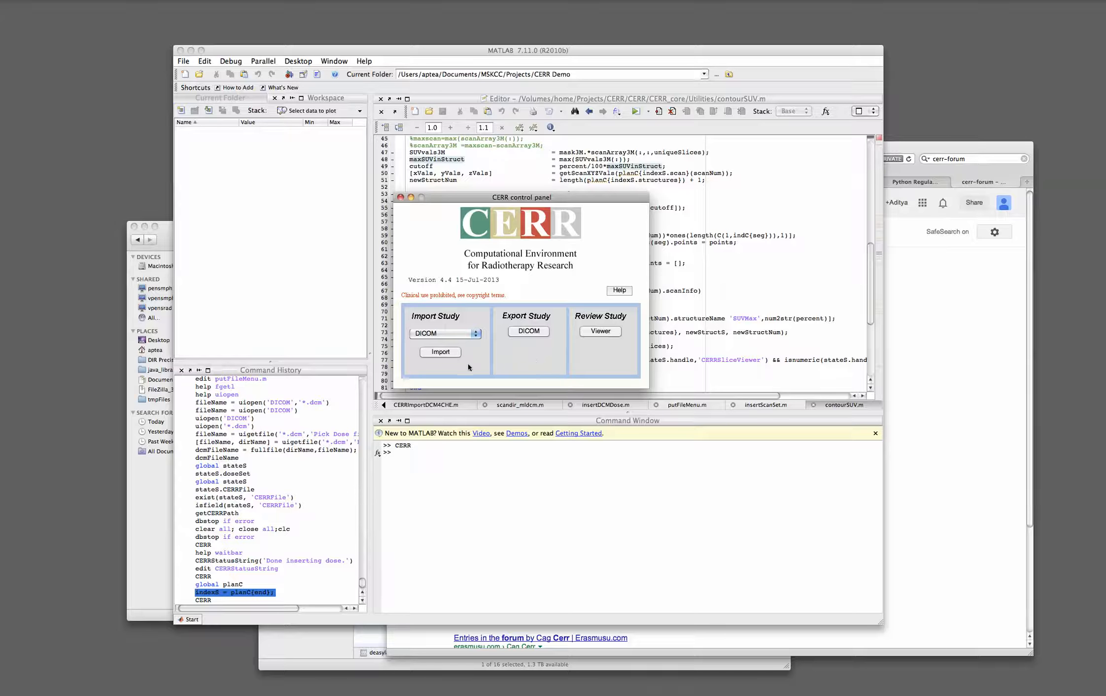
# Step: Start a DICOM study import and scan the Anonamized DICOM folder in CERR Demo
pyautogui.click(440, 352)
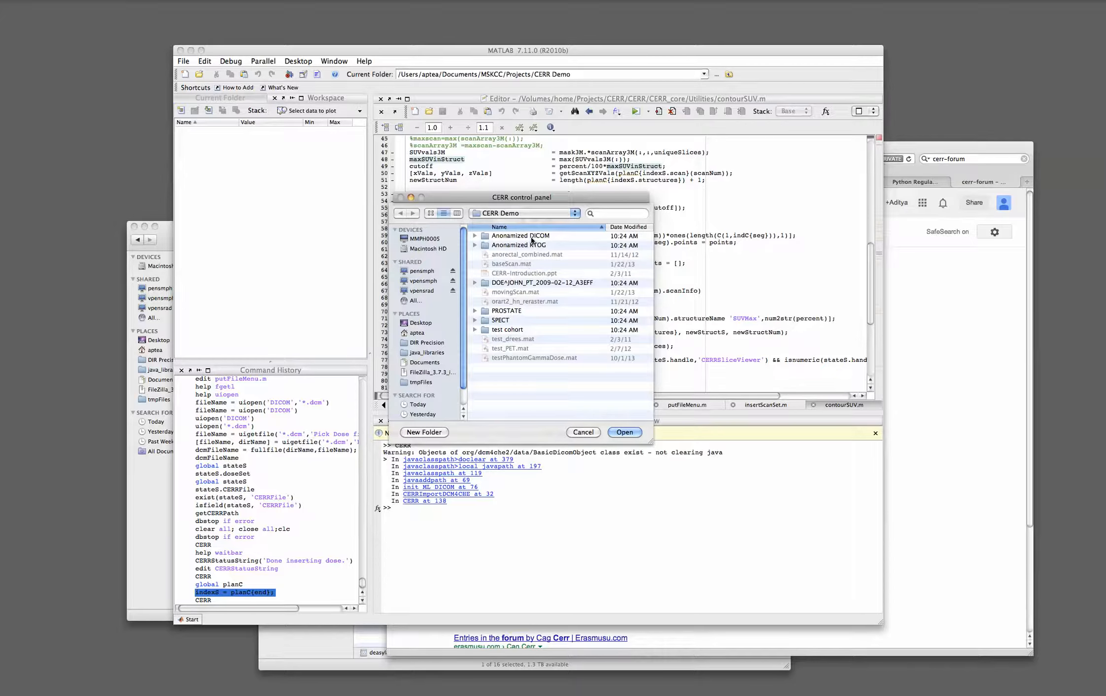
pyautogui.doubleClick(530, 237)
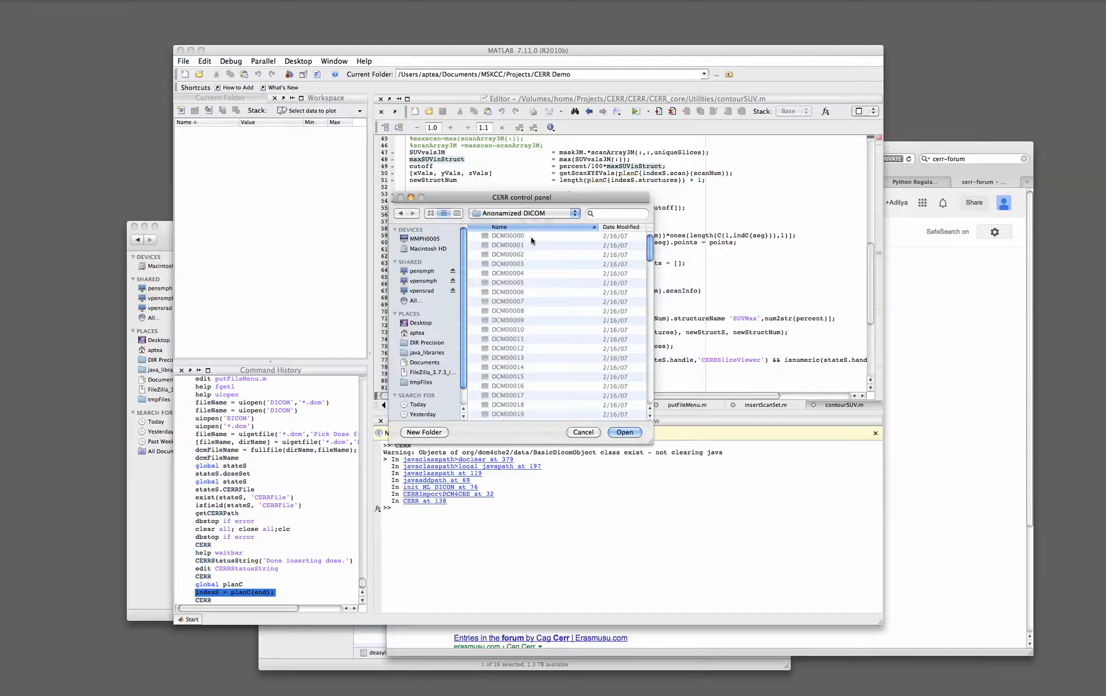
pyautogui.scroll(-10, 538, 294)
pyautogui.scroll(10, 538, 294)
pyautogui.click(629, 432)
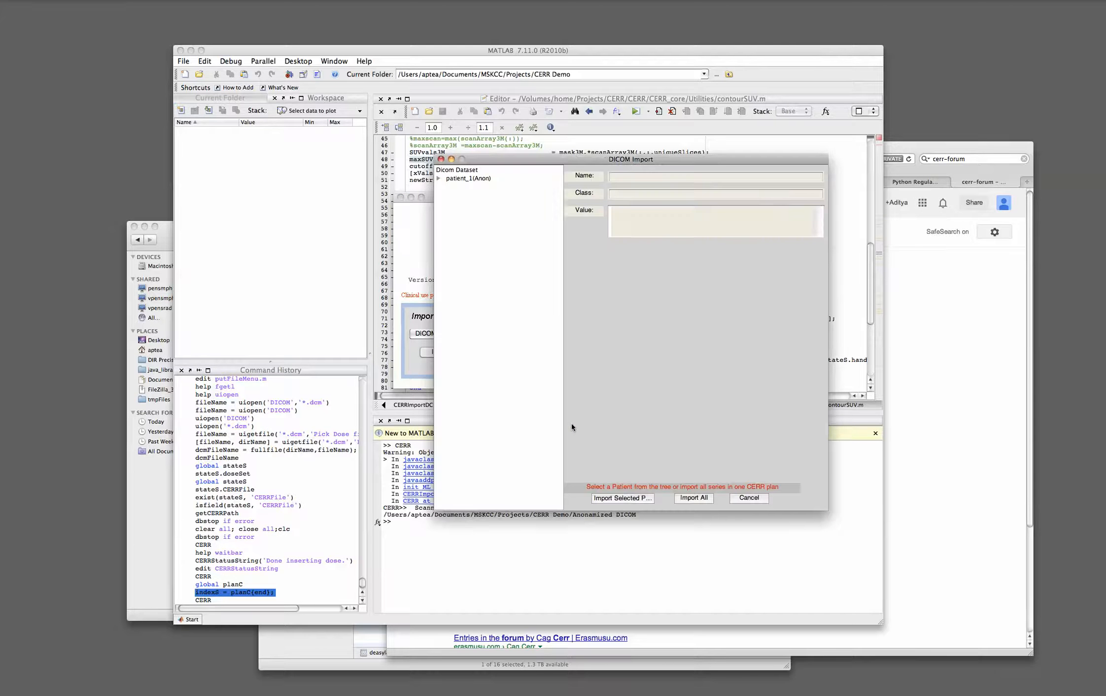
# Step: Examine the contents of the four series under patient_1 in the DICOM dataset, and close the import without importing
pyautogui.click(438, 180)
pyautogui.click(448, 187)
pyautogui.click(458, 195)
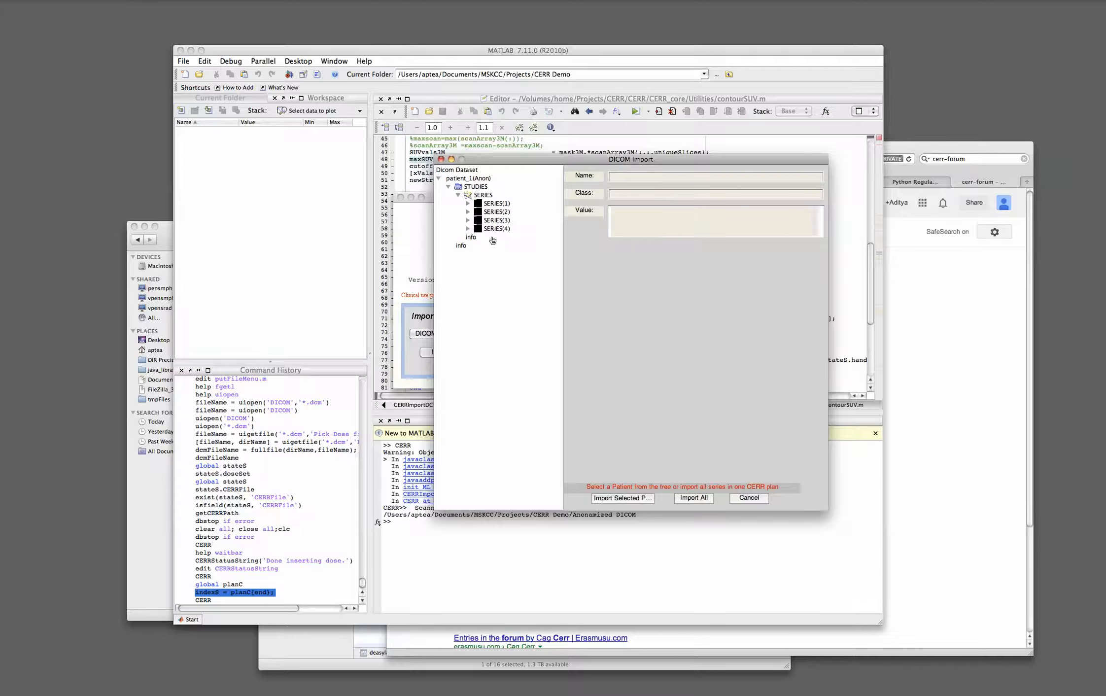
pyautogui.click(468, 204)
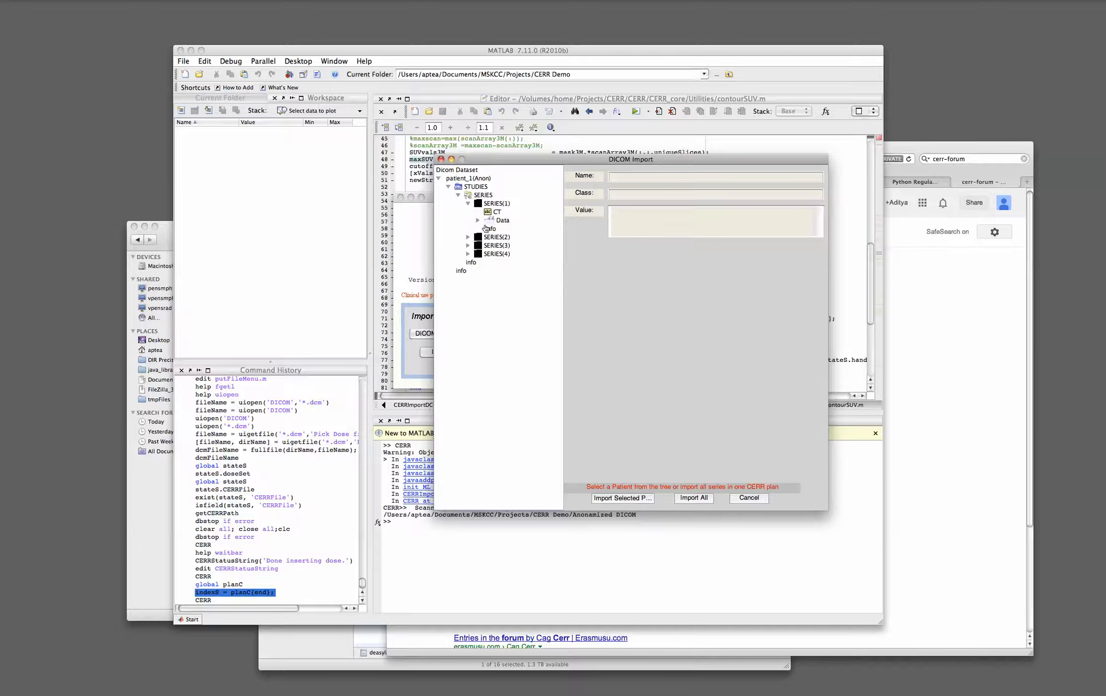
pyautogui.click(466, 238)
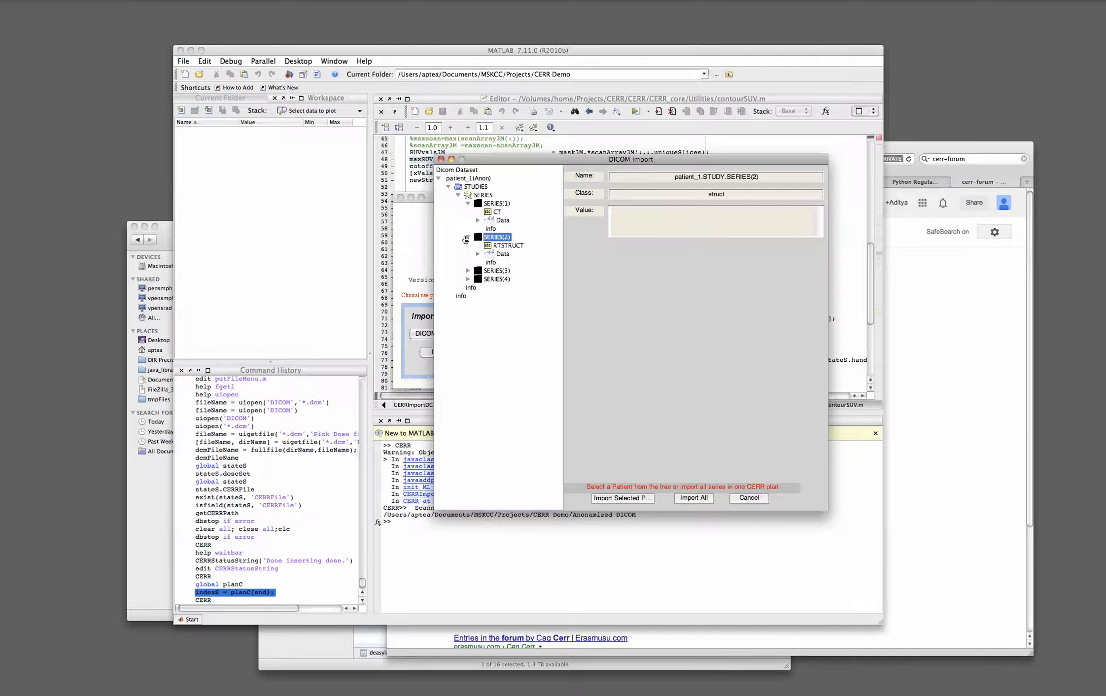
pyautogui.click(467, 272)
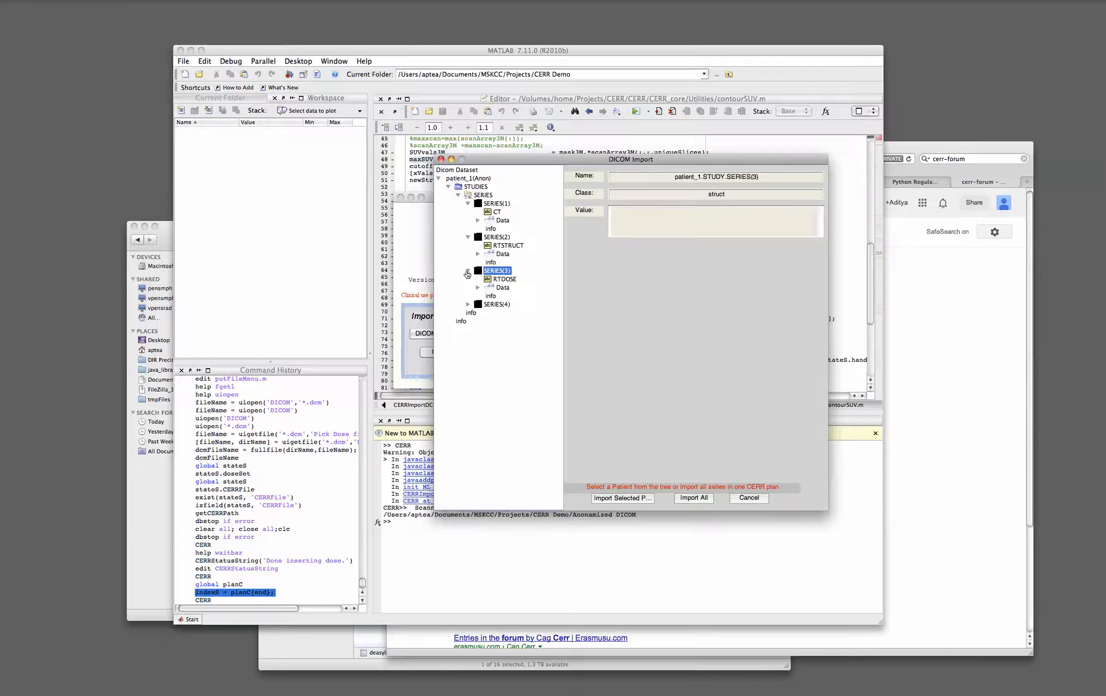
pyautogui.click(467, 305)
pyautogui.click(748, 498)
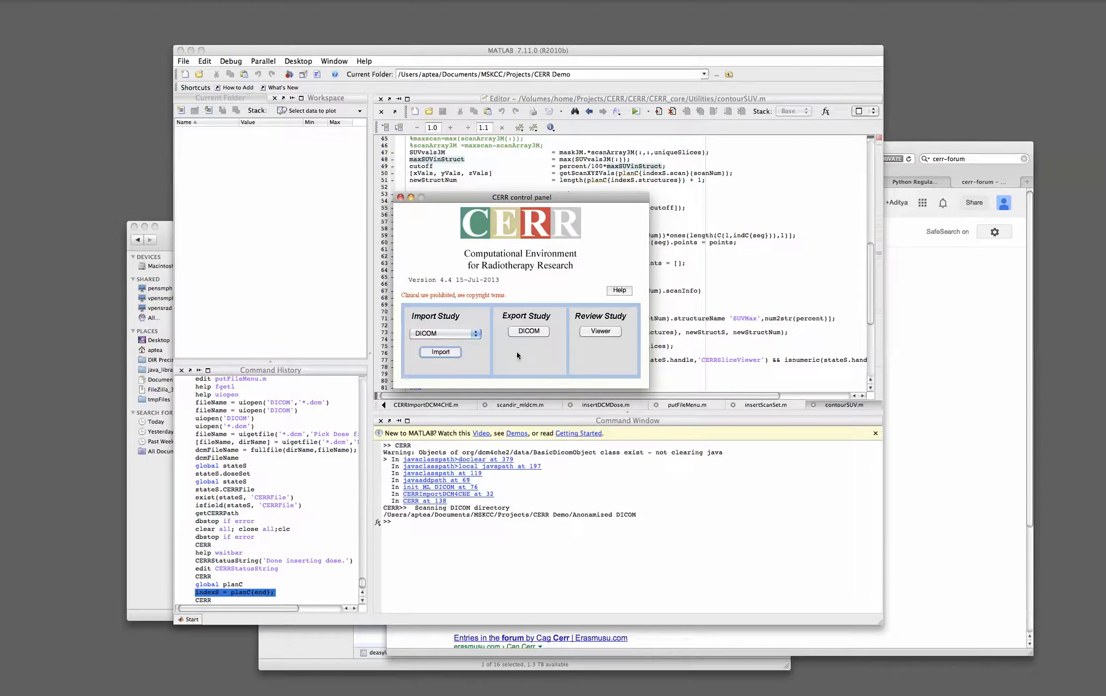
# Step: Start the CERR viewer, load BOLLA1.mat from the nested test cohort folder and move the viewer window higher up the screen
pyautogui.click(600, 331)
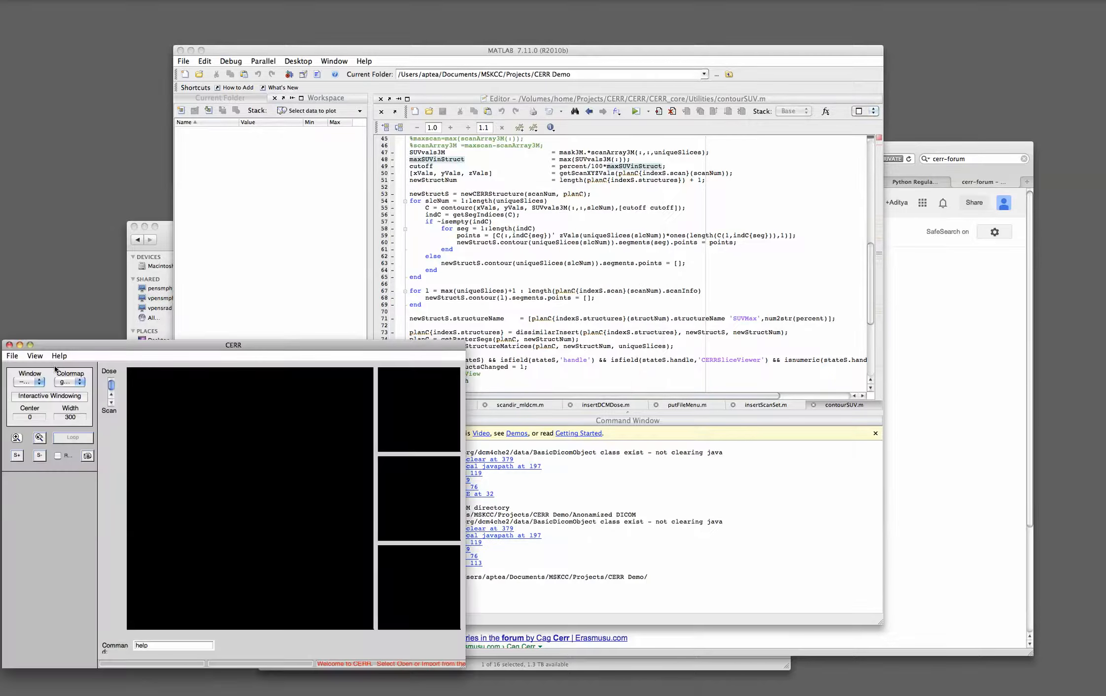
pyautogui.click(13, 357)
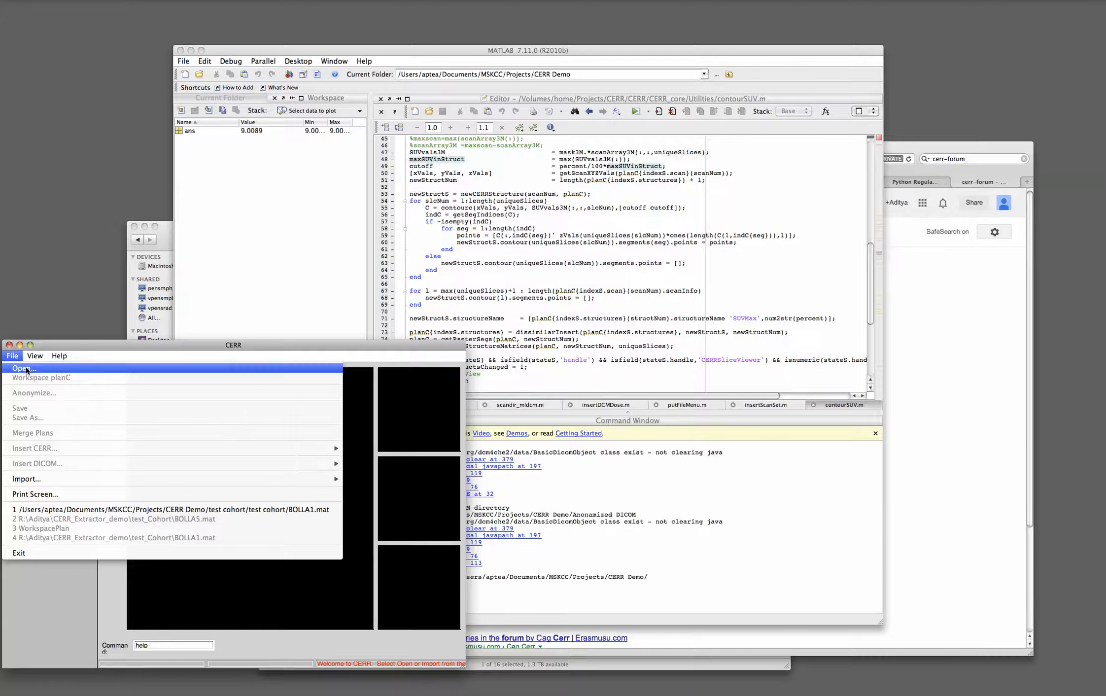
pyautogui.click(26, 370)
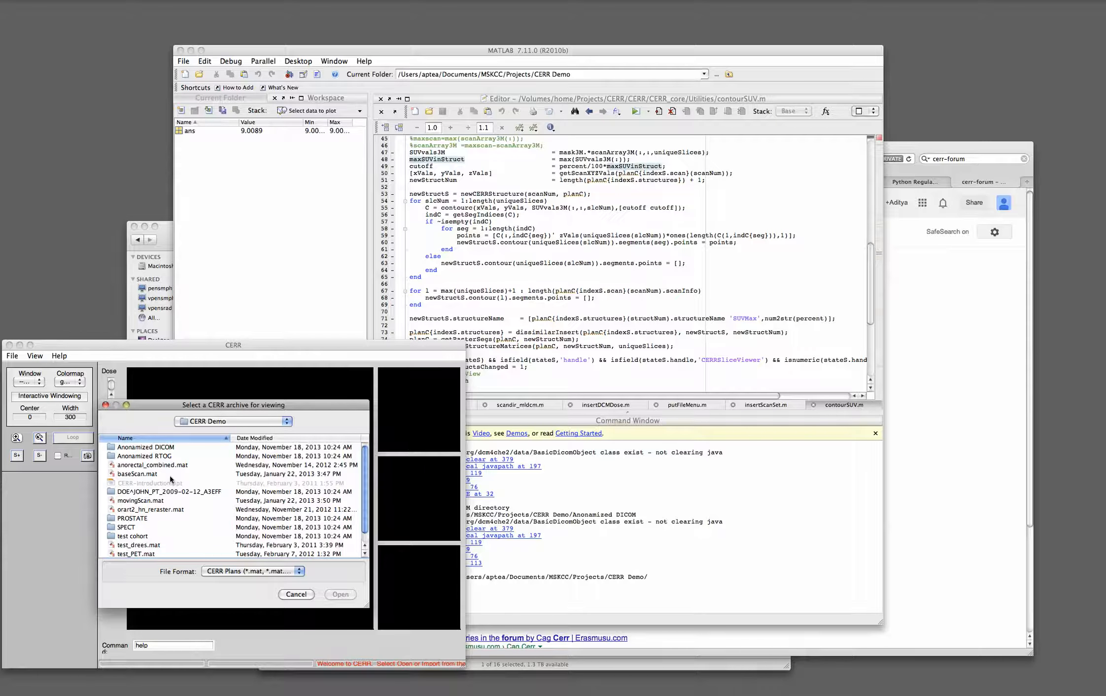
pyautogui.doubleClick(140, 536)
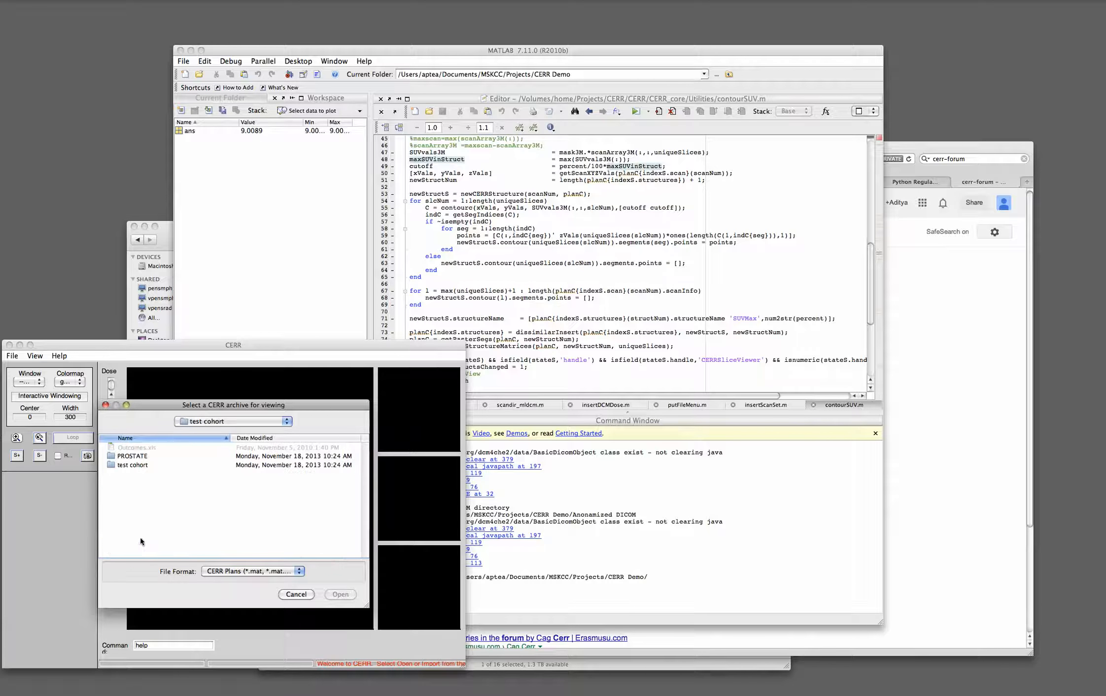
pyautogui.doubleClick(124, 466)
pyautogui.doubleClick(124, 447)
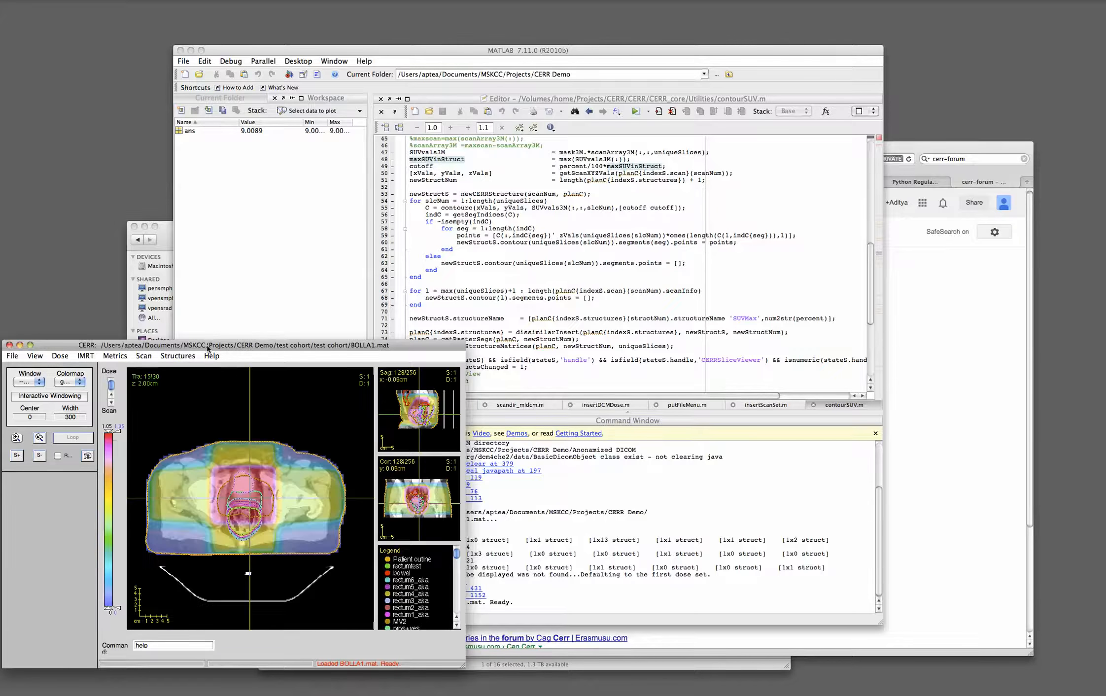
pyautogui.moveTo(207, 348); pyautogui.dragTo(266, 231)
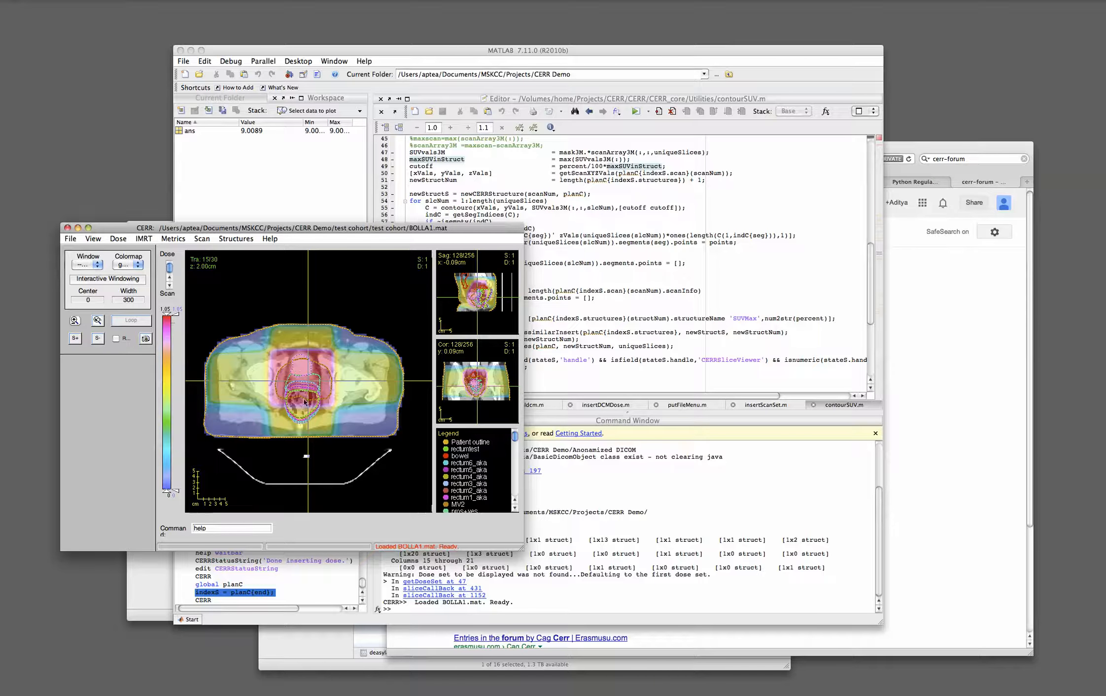
# Step: Hide the dose and structures in the viewer, leaving only the scan displayed
pyautogui.click(94, 238)
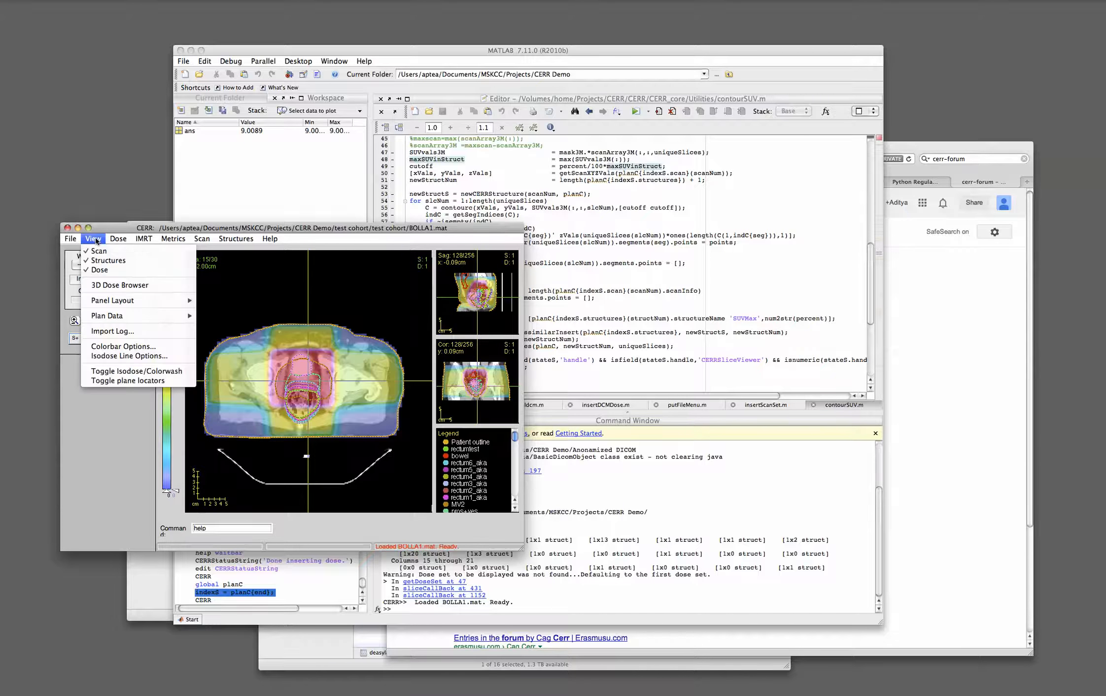
pyautogui.click(108, 269)
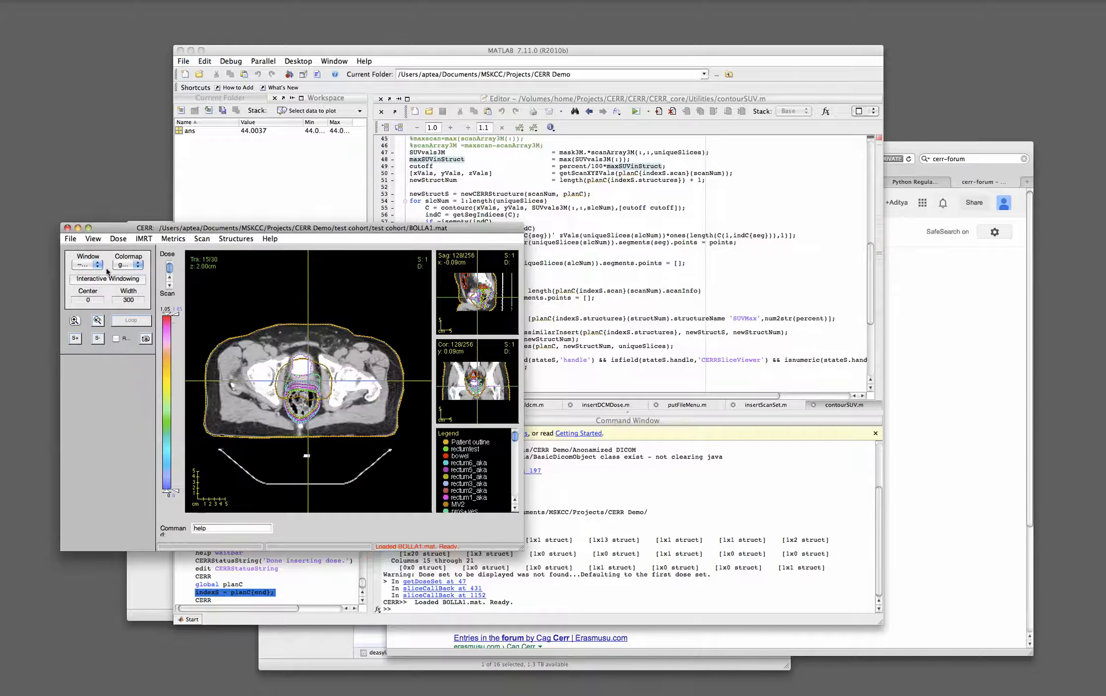
pyautogui.click(96, 240)
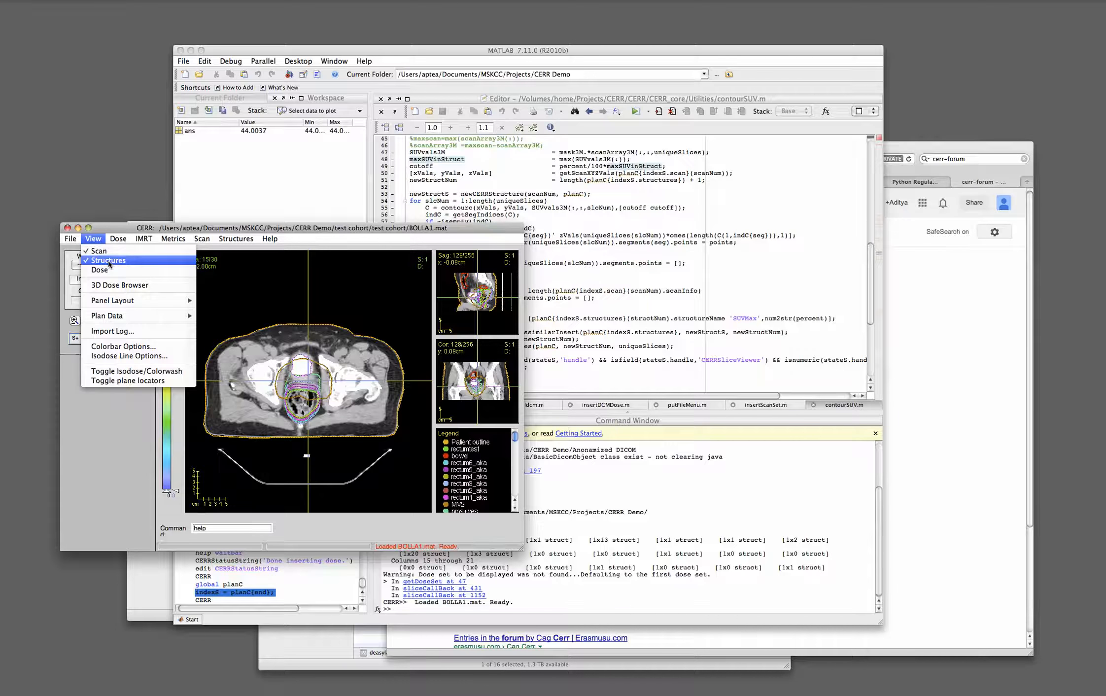
pyautogui.click(109, 265)
pyautogui.click(94, 242)
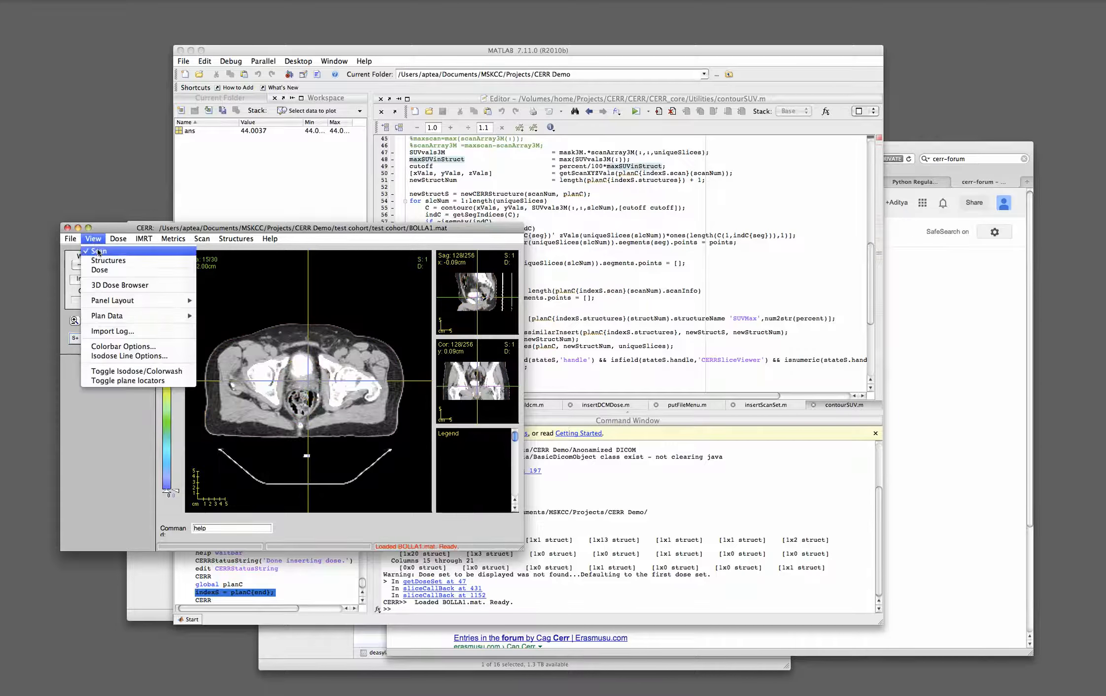
pyautogui.click(103, 265)
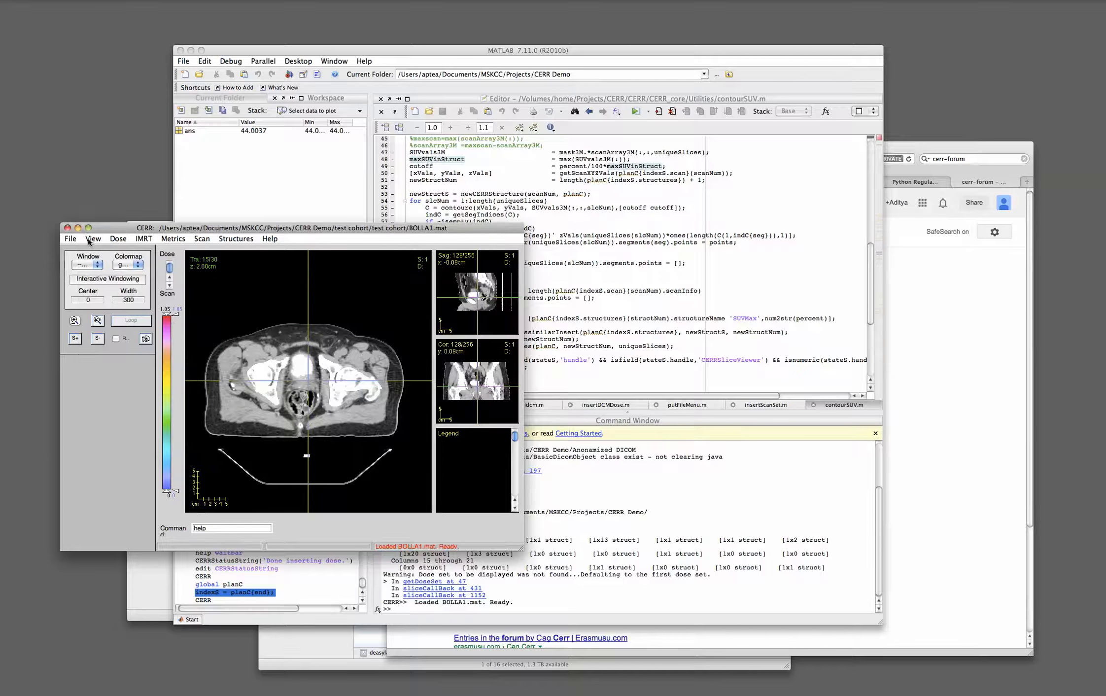
# Step: Display the structures and the dose over the scan again
pyautogui.click(88, 238)
pyautogui.click(99, 270)
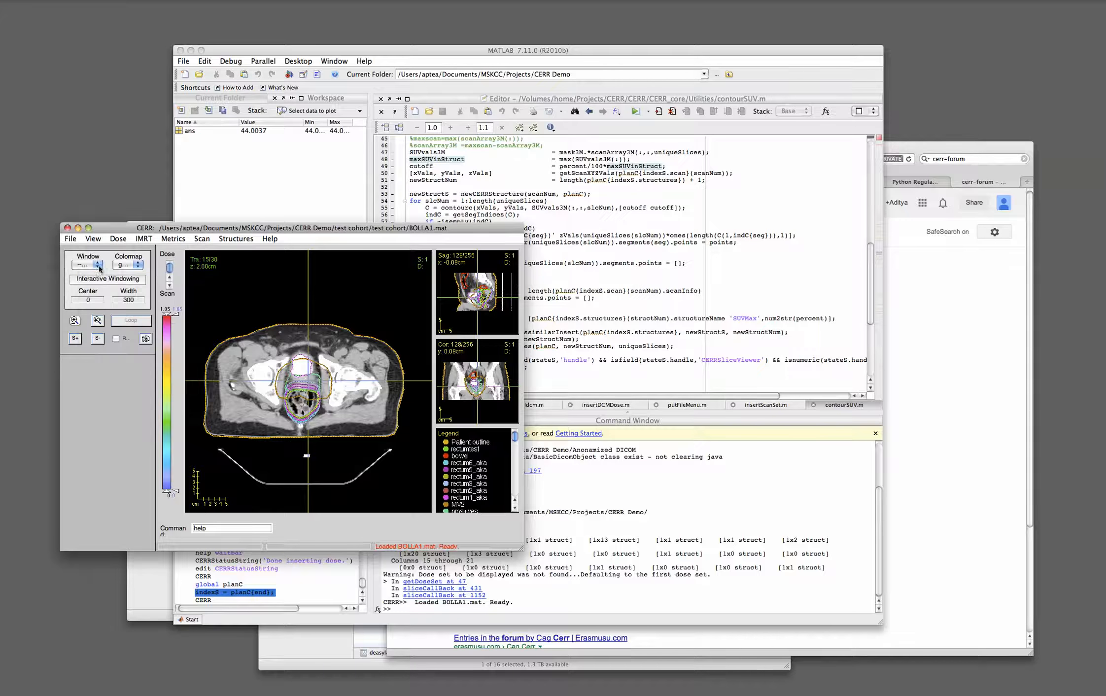
pyautogui.click(169, 285)
pyautogui.click(170, 286)
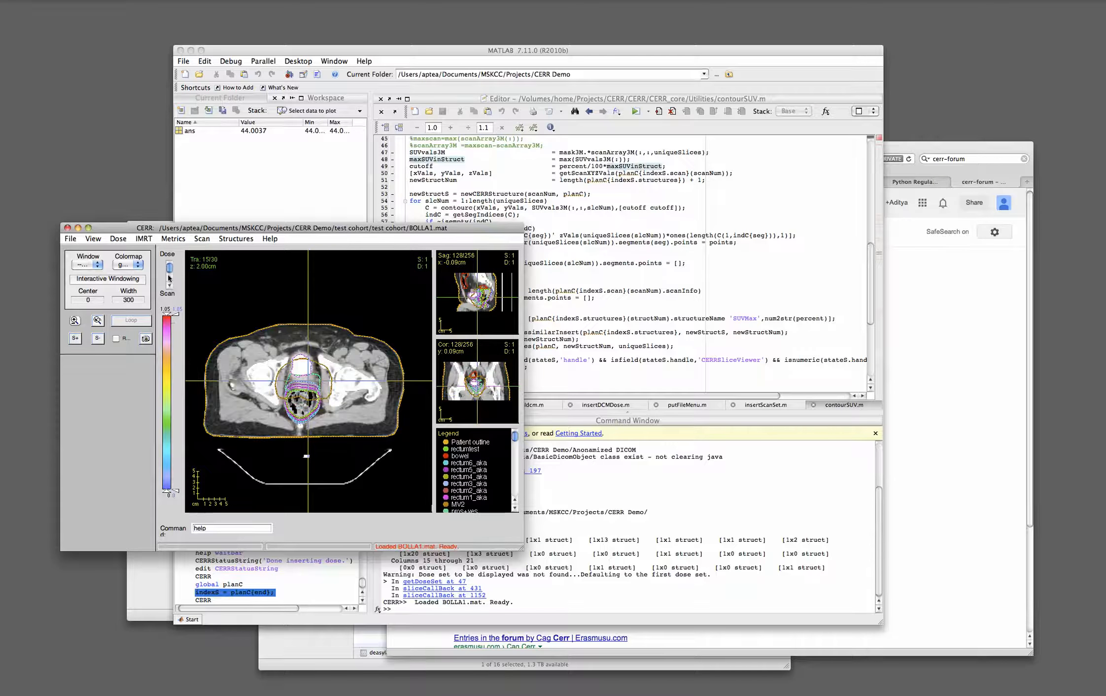
pyautogui.click(169, 277)
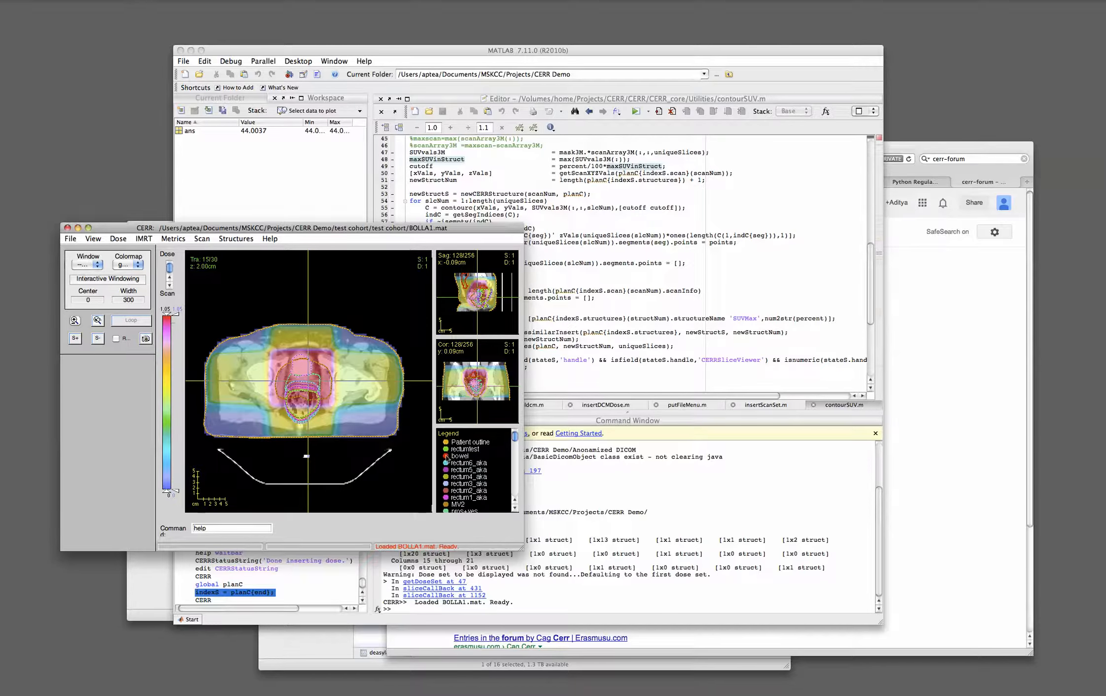
# Step: Hide the bowel structure through the legend and review the list of displayed structures in Structure Set 1
pyautogui.click(446, 460)
pyautogui.click(446, 450)
pyautogui.click(449, 451)
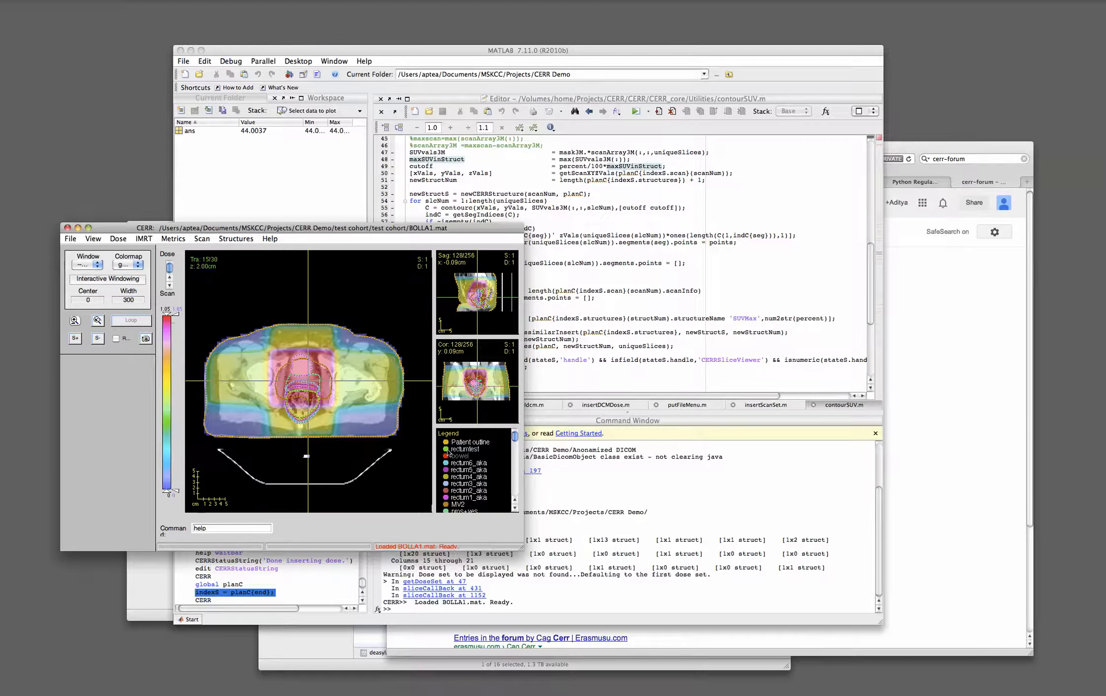
pyautogui.click(229, 238)
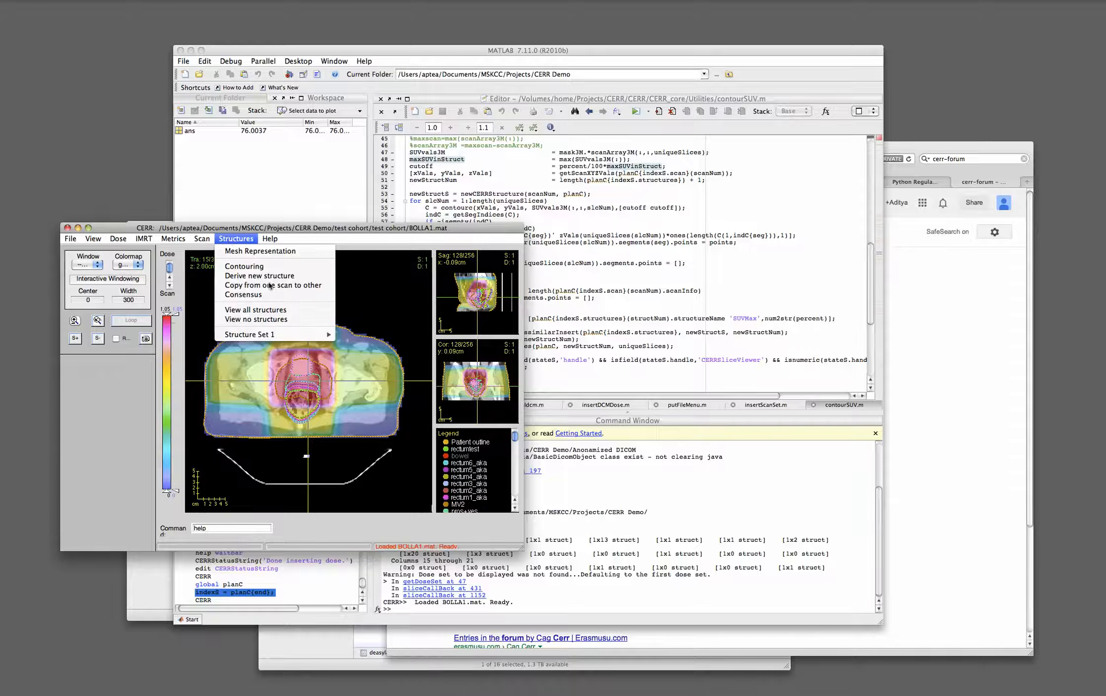
pyautogui.moveTo(276, 334)
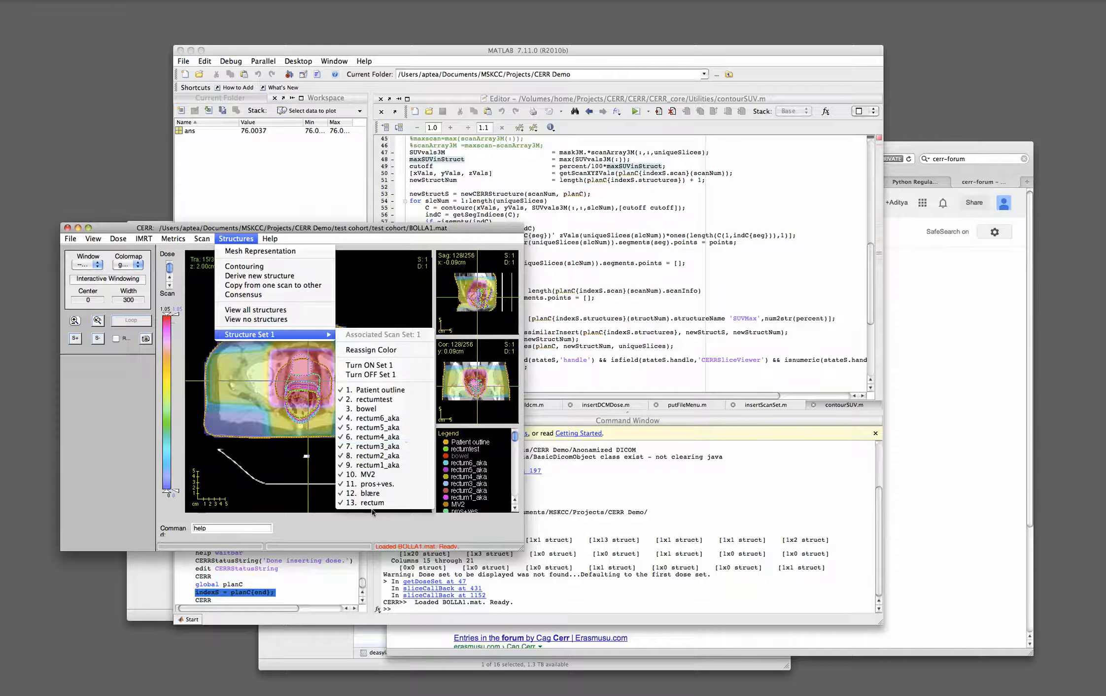
pyautogui.click(251, 494)
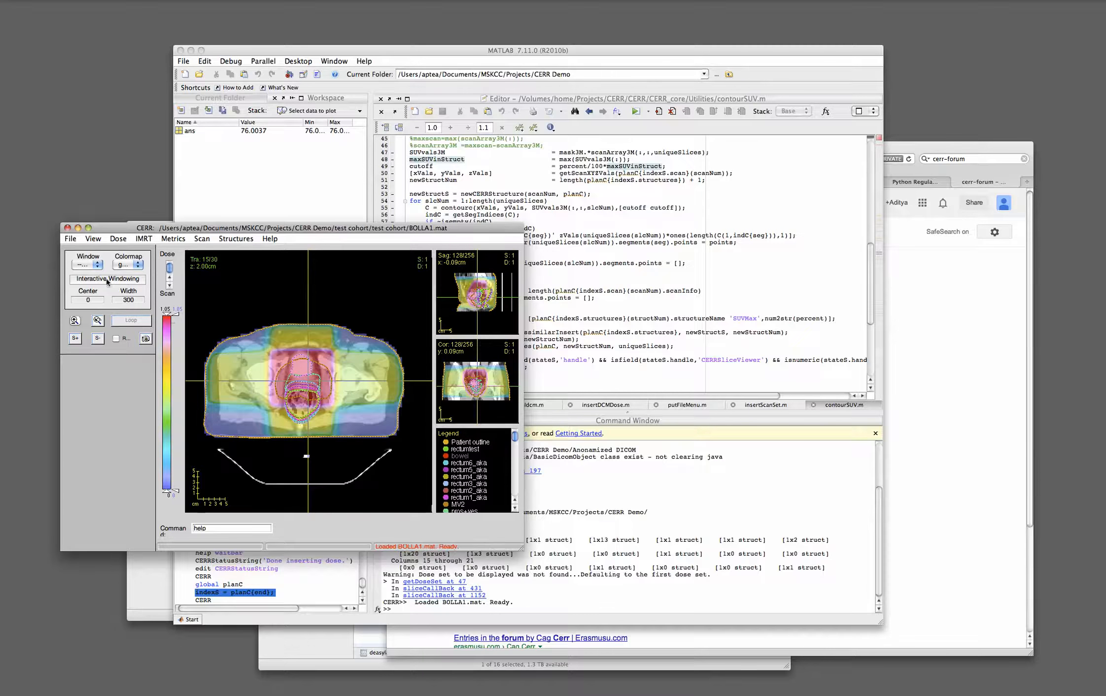
# Step: Switch the viewer to the 4 medium panel layout and enlarge the viewer window
pyautogui.click(93, 240)
pyautogui.moveTo(139, 298)
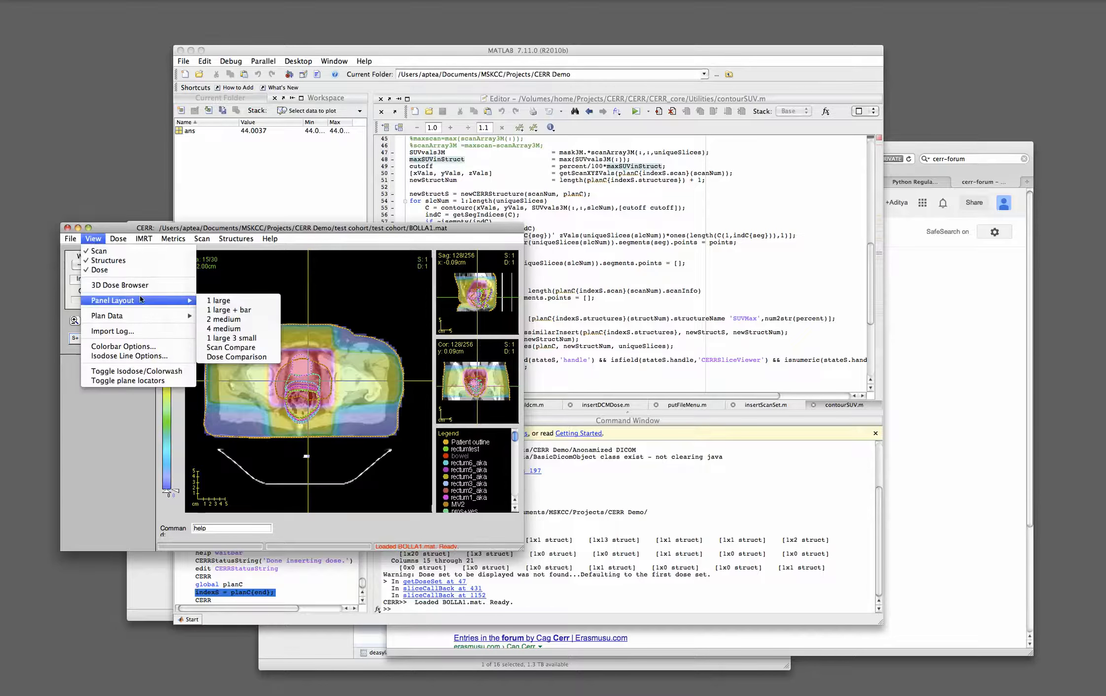
pyautogui.click(258, 329)
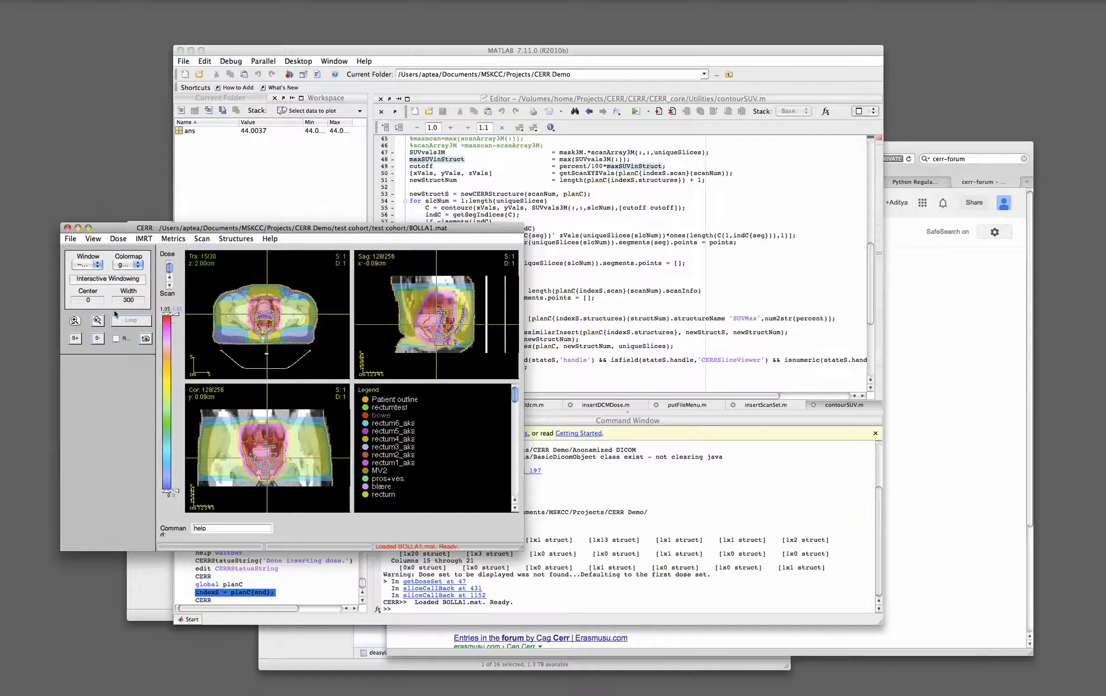
pyautogui.moveTo(520, 547); pyautogui.dragTo(663, 639)
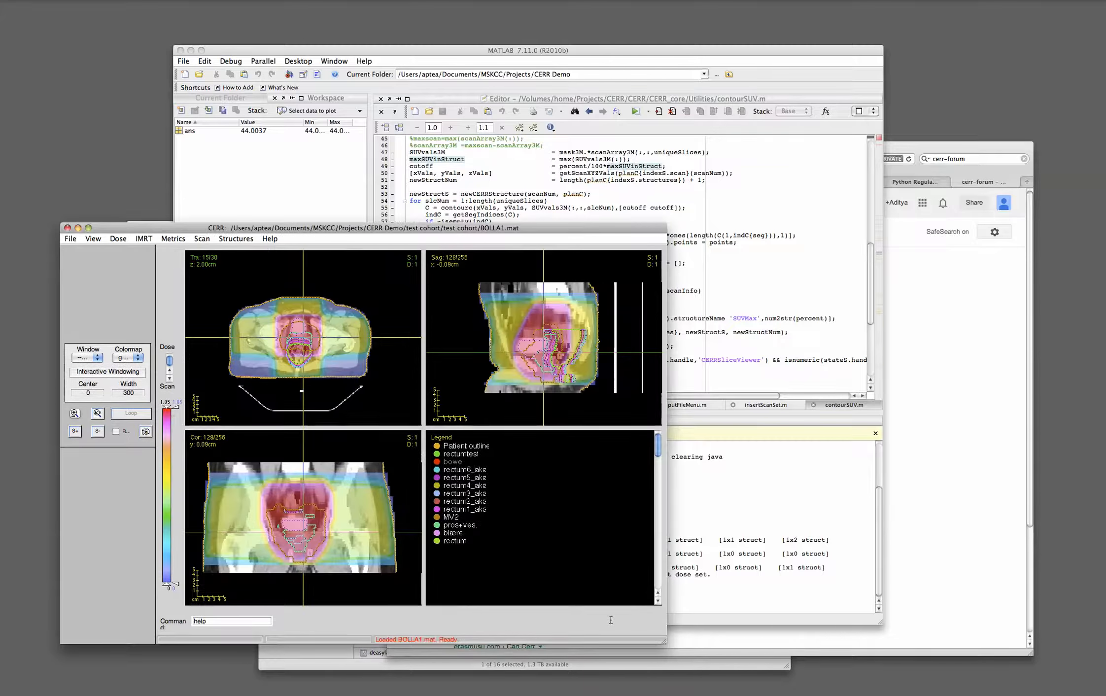
# Step: Zoom in on the pelvis in the transverse view, zoom back out, and enlarge the coronal view slightly before leaving zoom mode
pyautogui.click(74, 414)
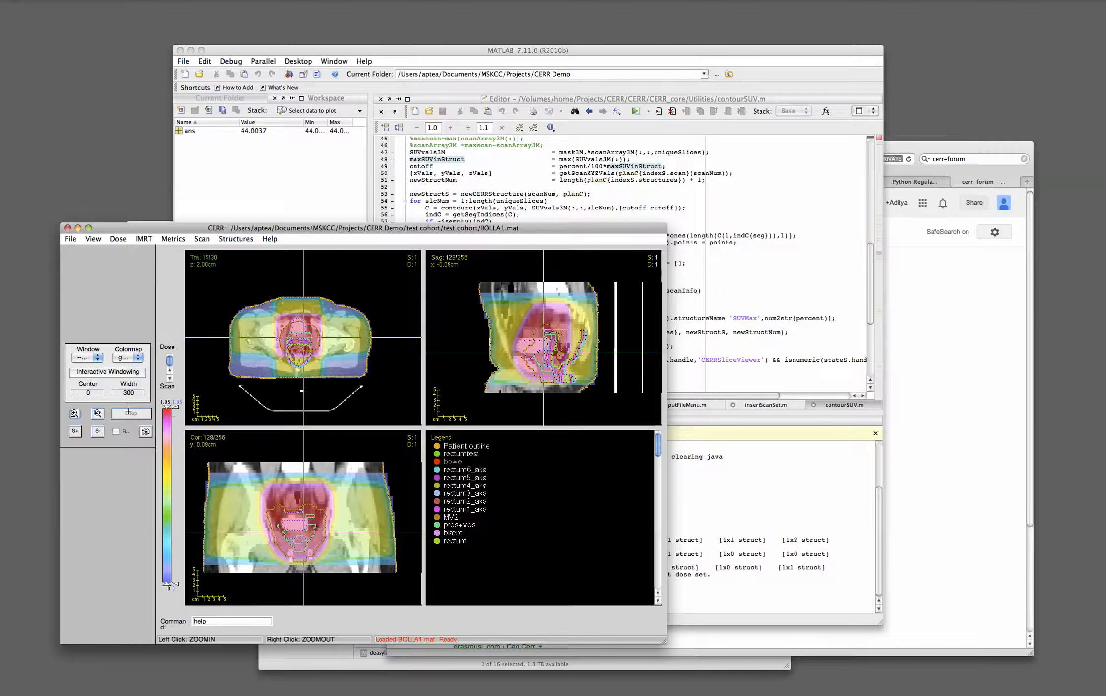
pyautogui.moveTo(264, 304); pyautogui.dragTo(348, 376)
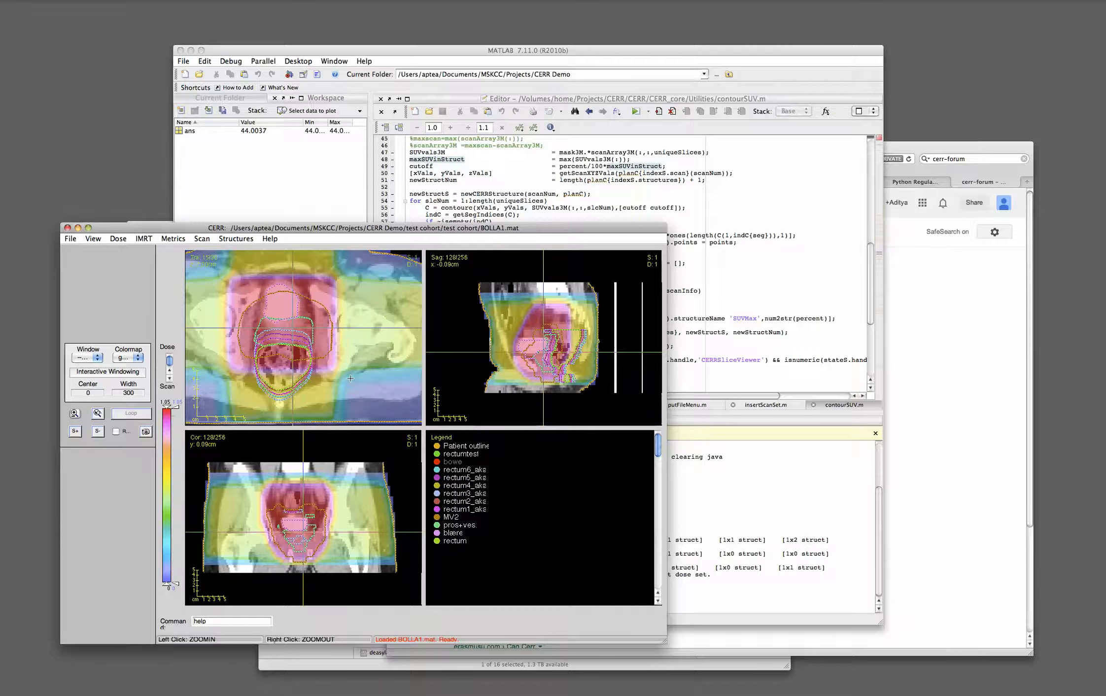
pyautogui.rightClick(272, 320)
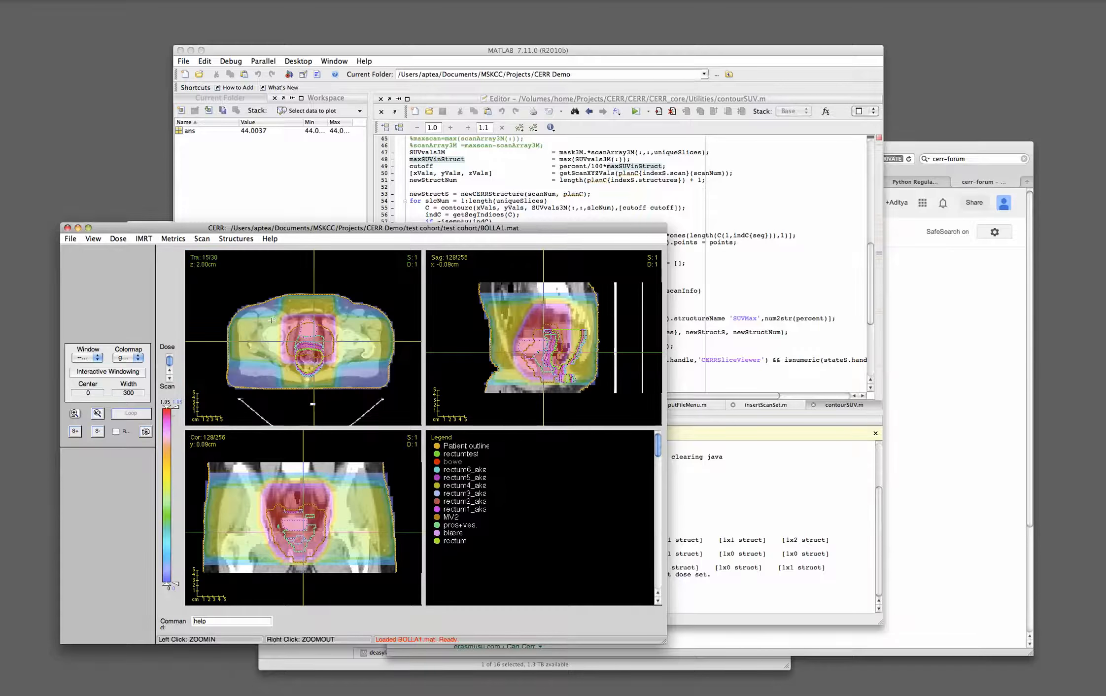
pyautogui.click(292, 509)
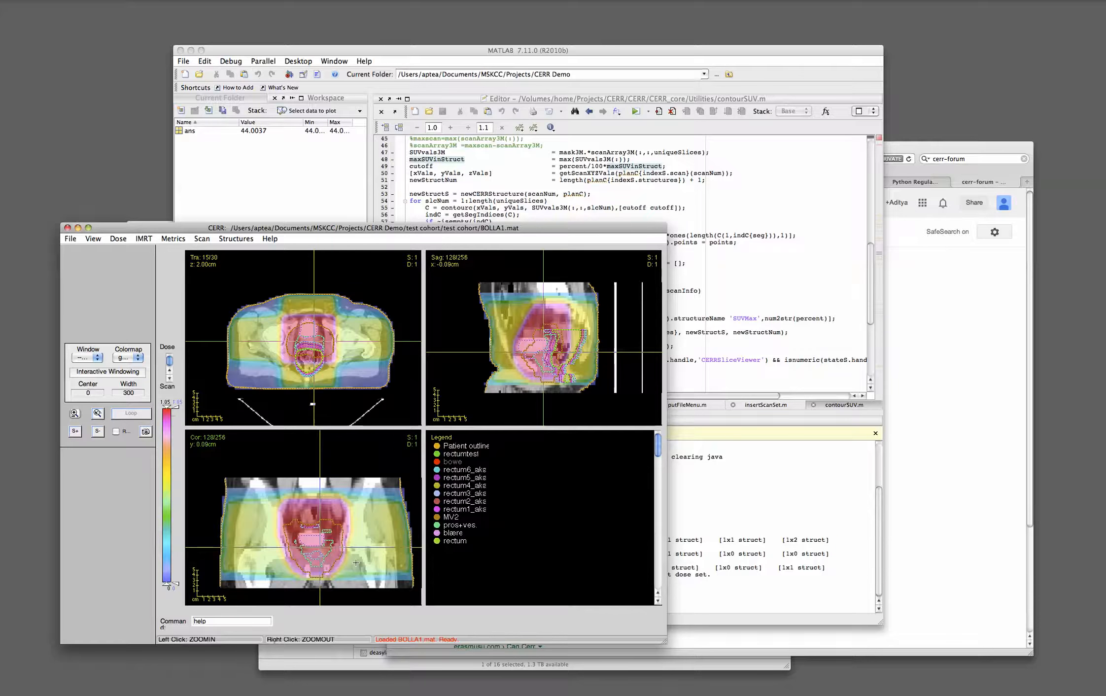
pyautogui.click(75, 413)
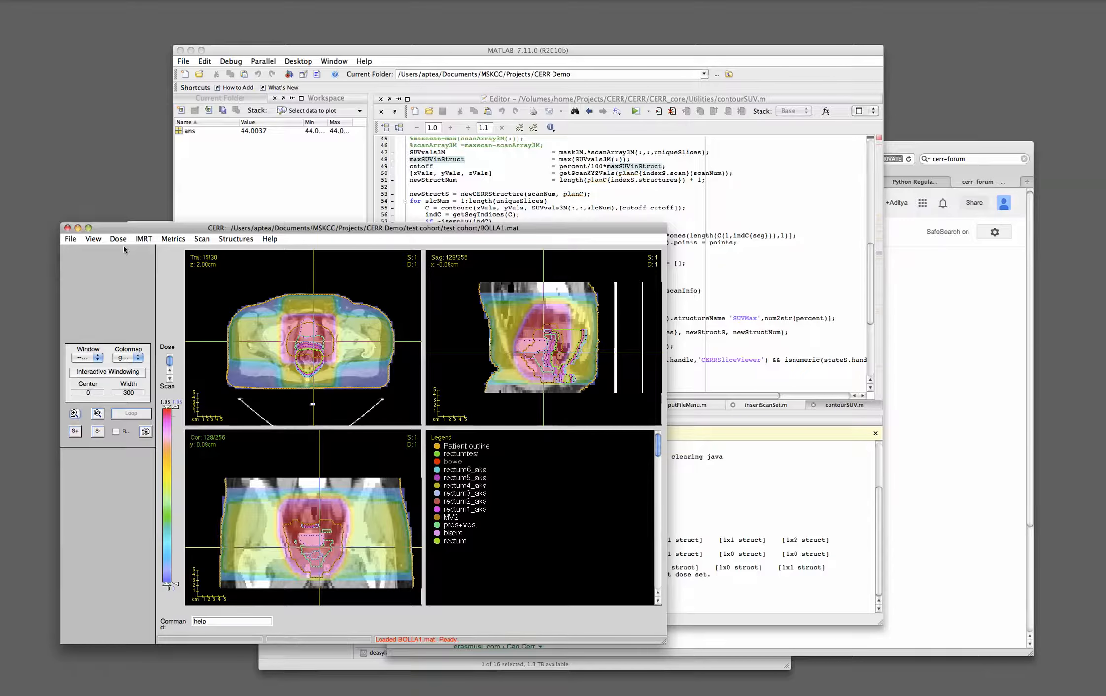
# Step: Toggle the dose display from colorwash to isodose lines and back to colorwash
pyautogui.click(90, 240)
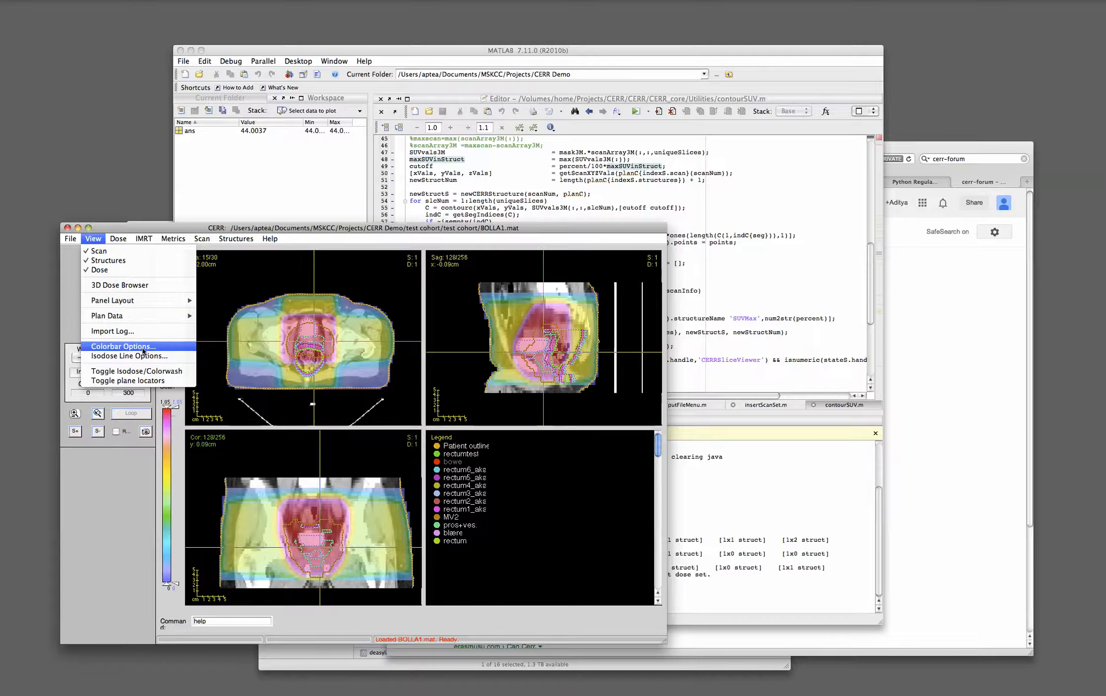
pyautogui.click(194, 372)
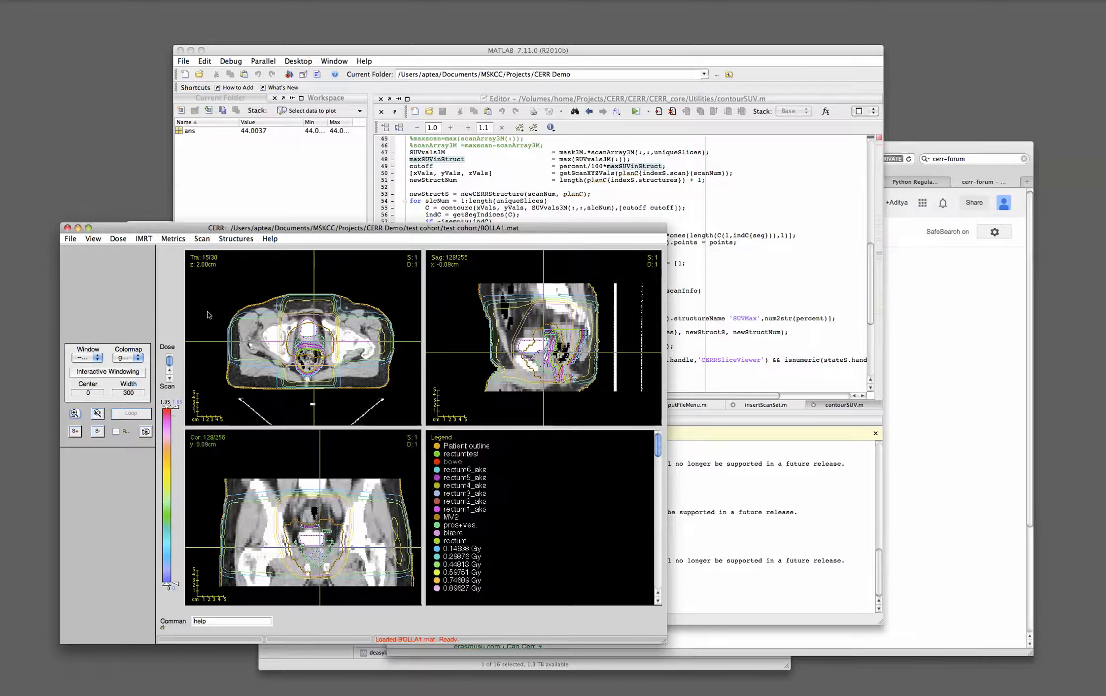
pyautogui.click(98, 239)
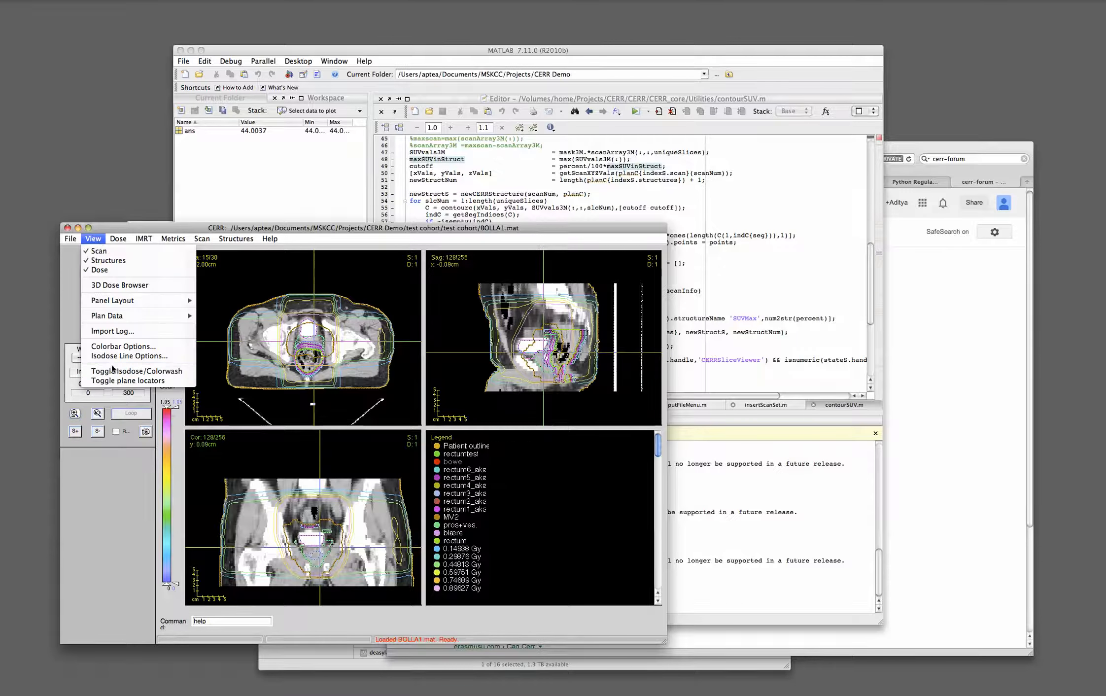
pyautogui.click(178, 372)
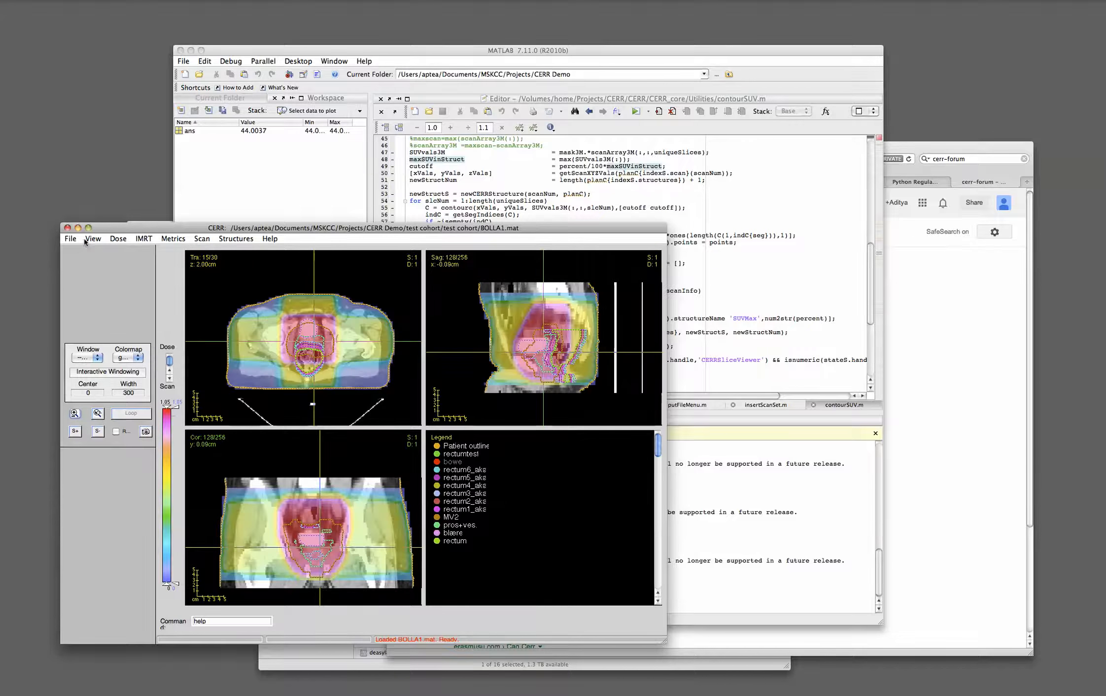
# Step: Toggle the plane locators off and on again in the image views
pyautogui.click(97, 238)
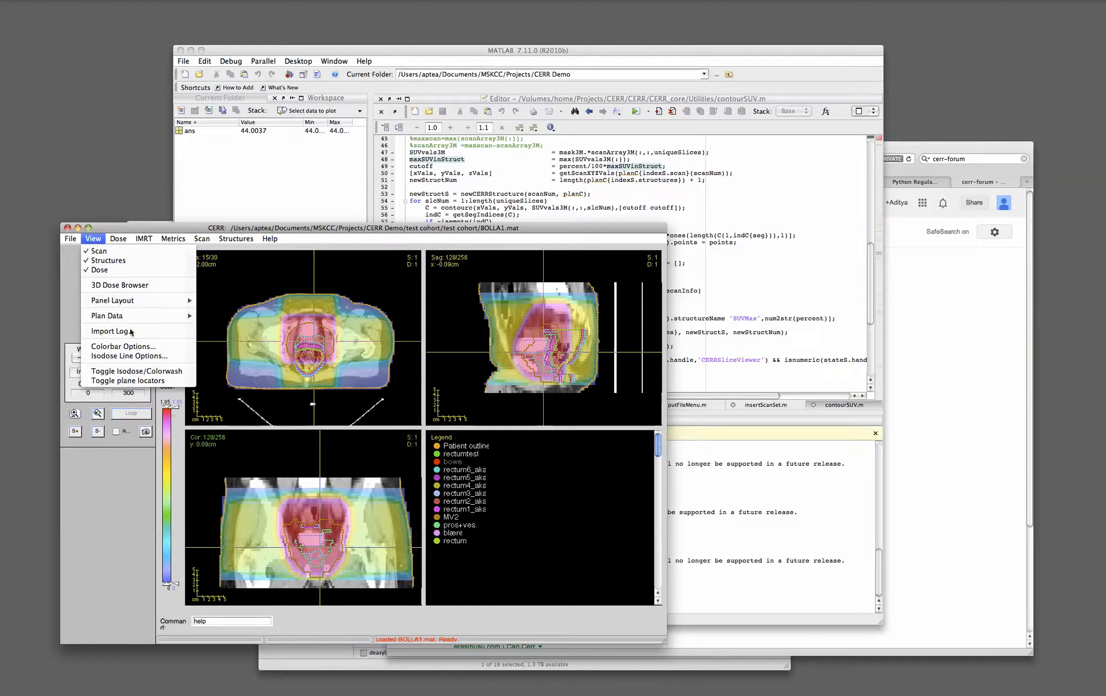
pyautogui.click(159, 381)
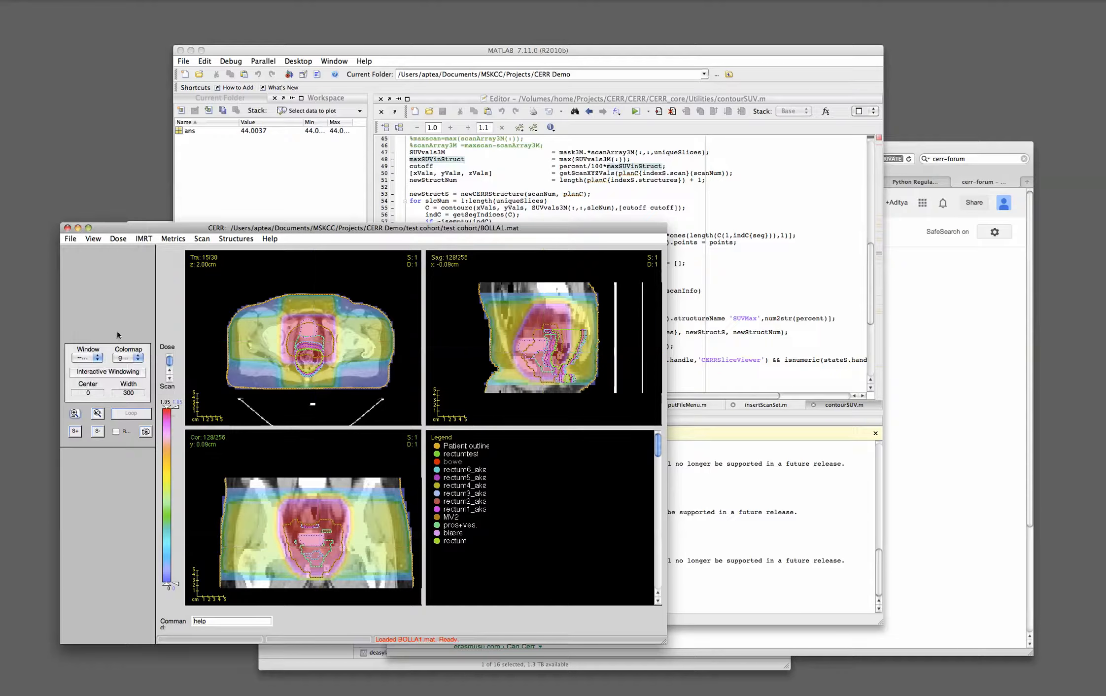
pyautogui.click(92, 239)
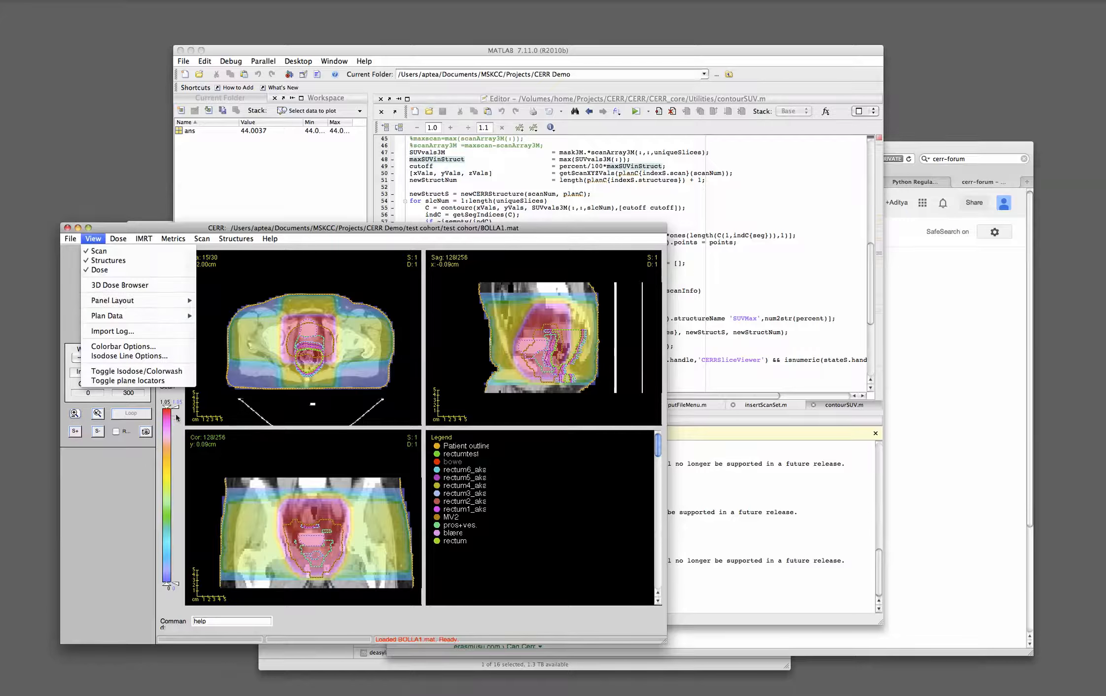
pyautogui.click(155, 383)
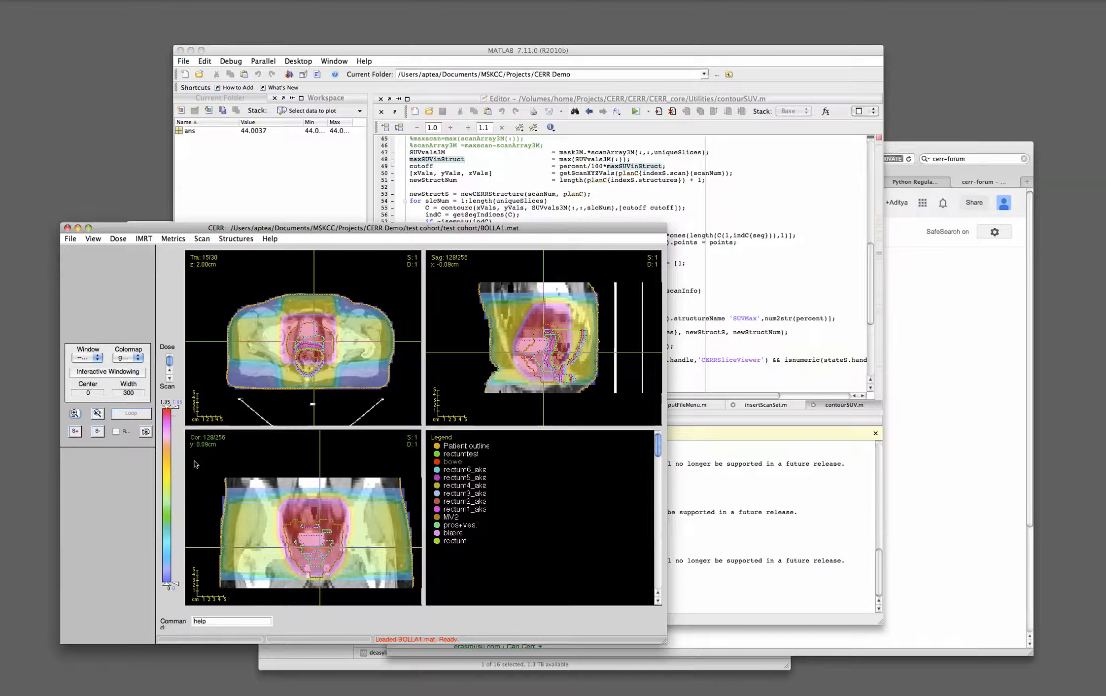
# Step: Apply the hotcold colorbar to the dose display
pyautogui.click(167, 474)
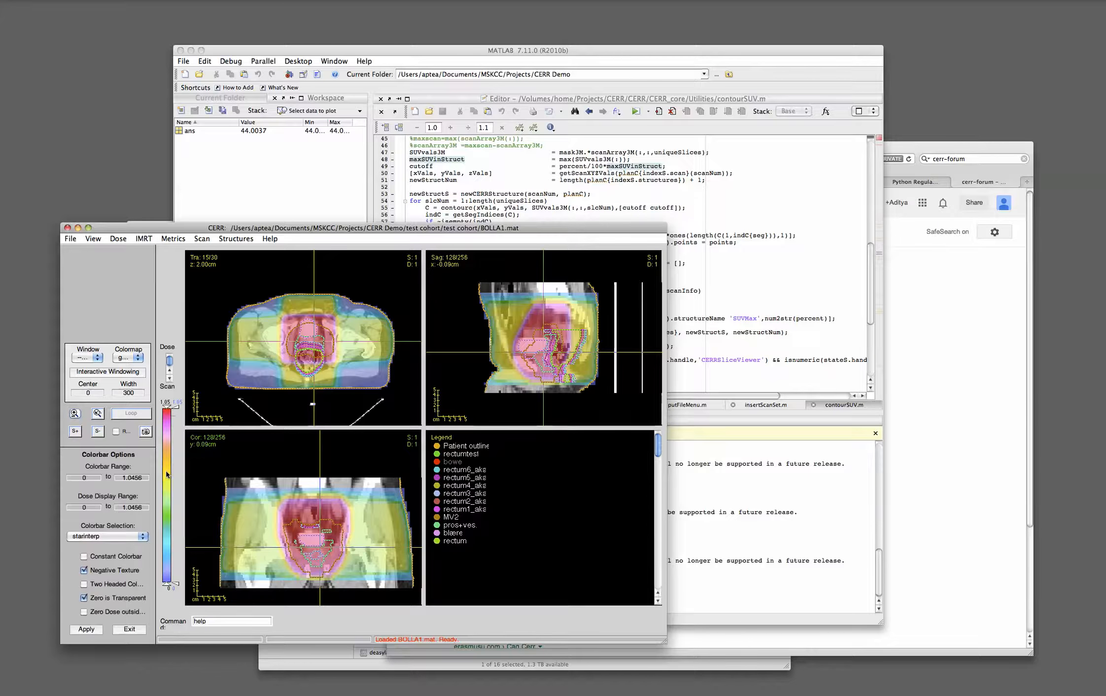
pyautogui.click(141, 539)
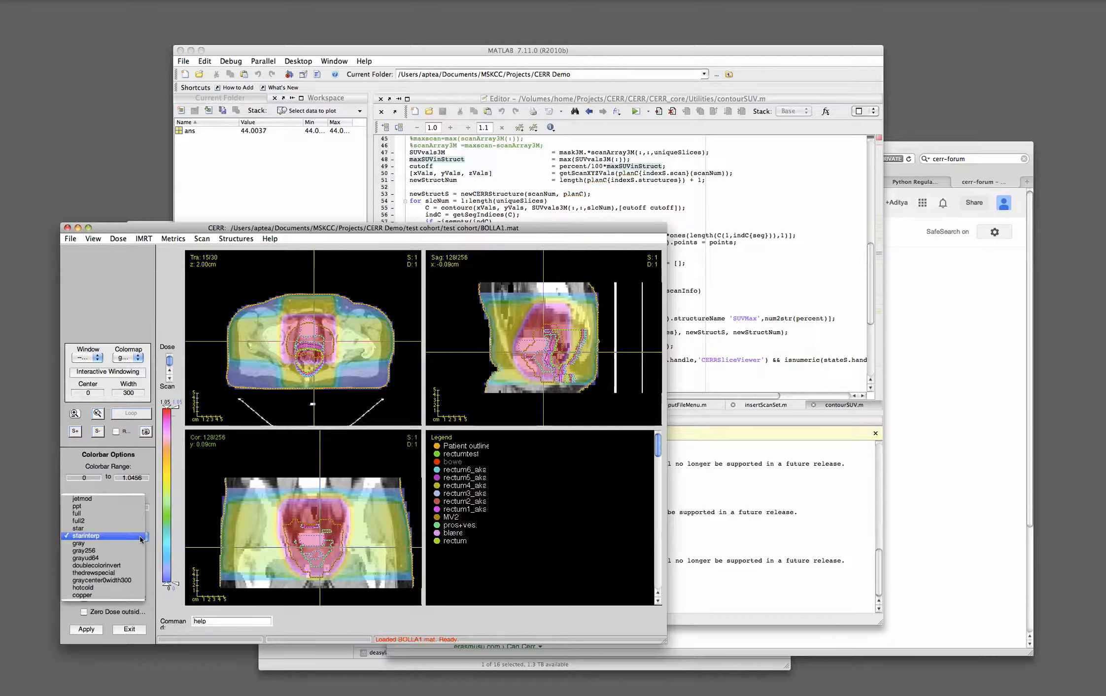
pyautogui.click(124, 587)
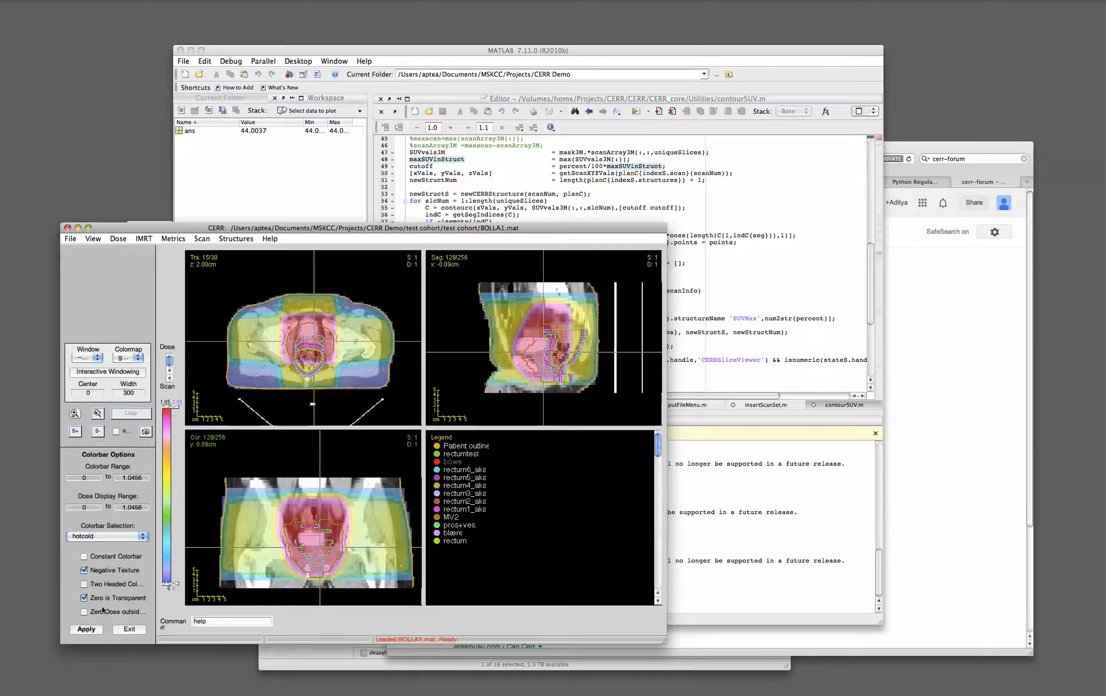
pyautogui.click(96, 630)
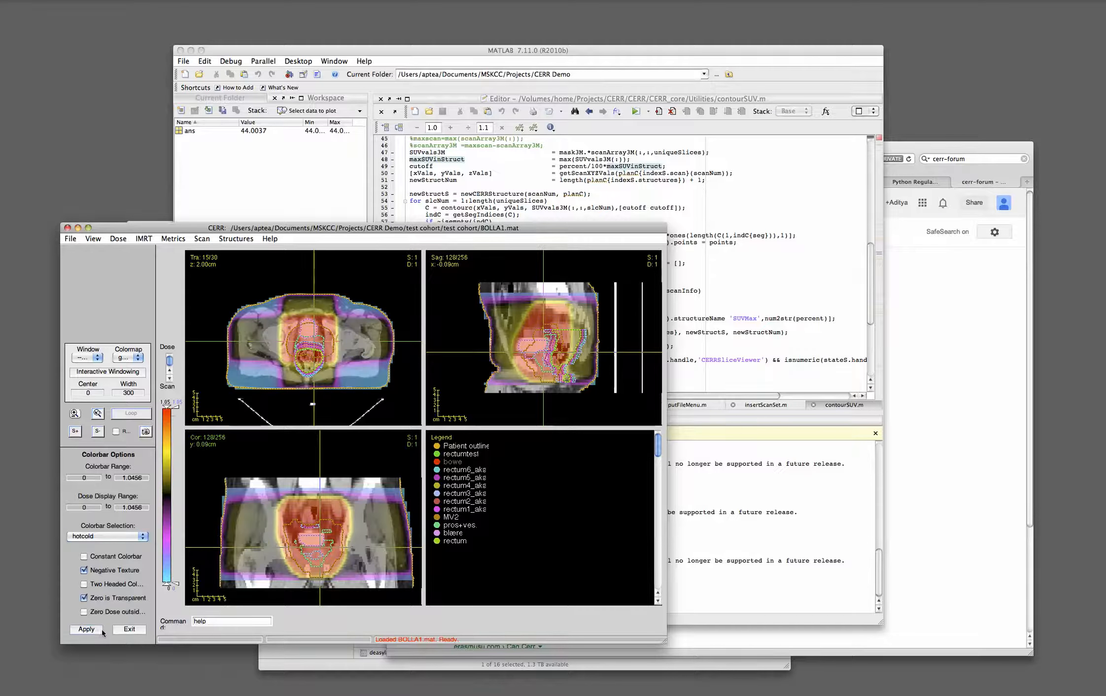
# Step: Reapply the starinterp colorbar to the dose display and close the colorbar options
pyautogui.click(132, 536)
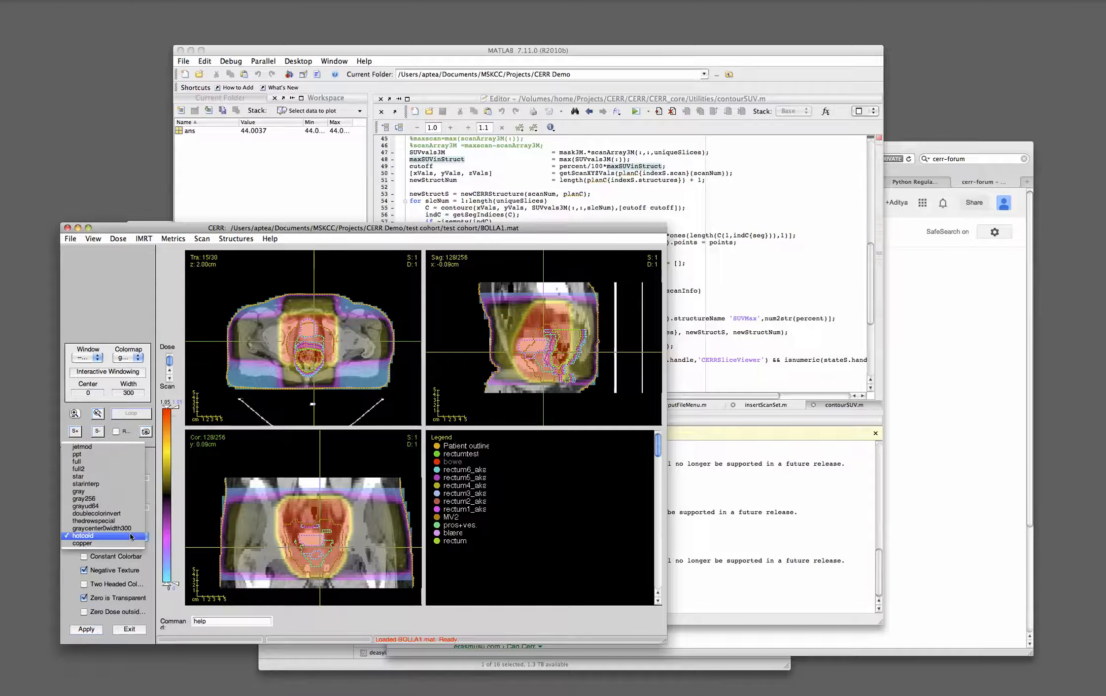
pyautogui.click(103, 482)
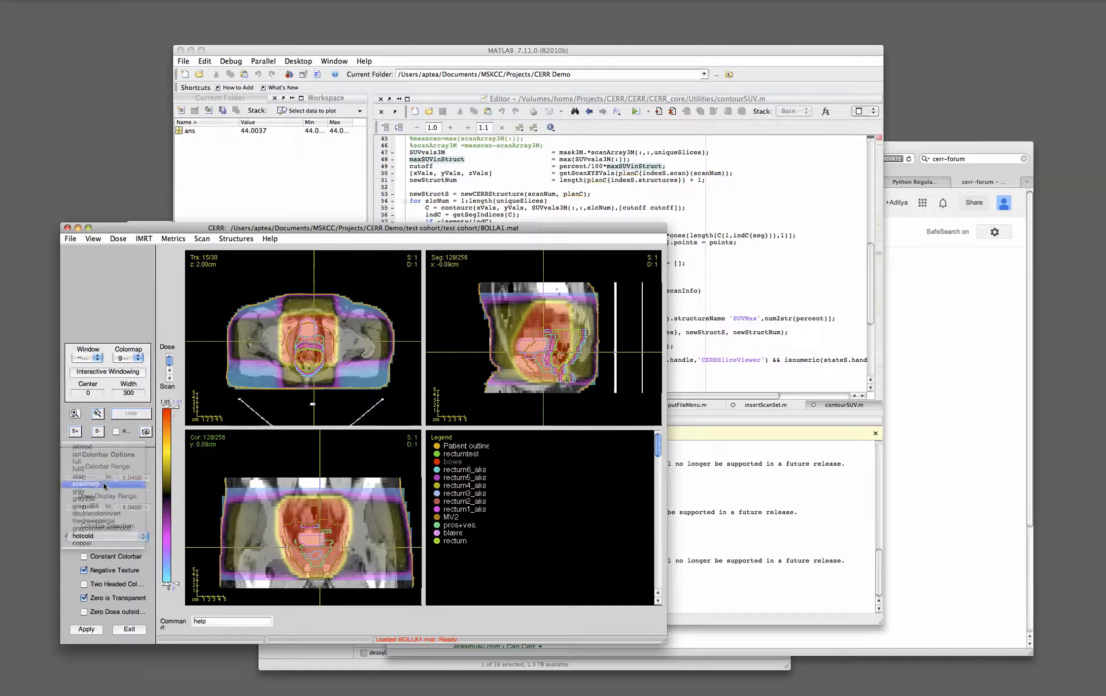
pyautogui.click(98, 632)
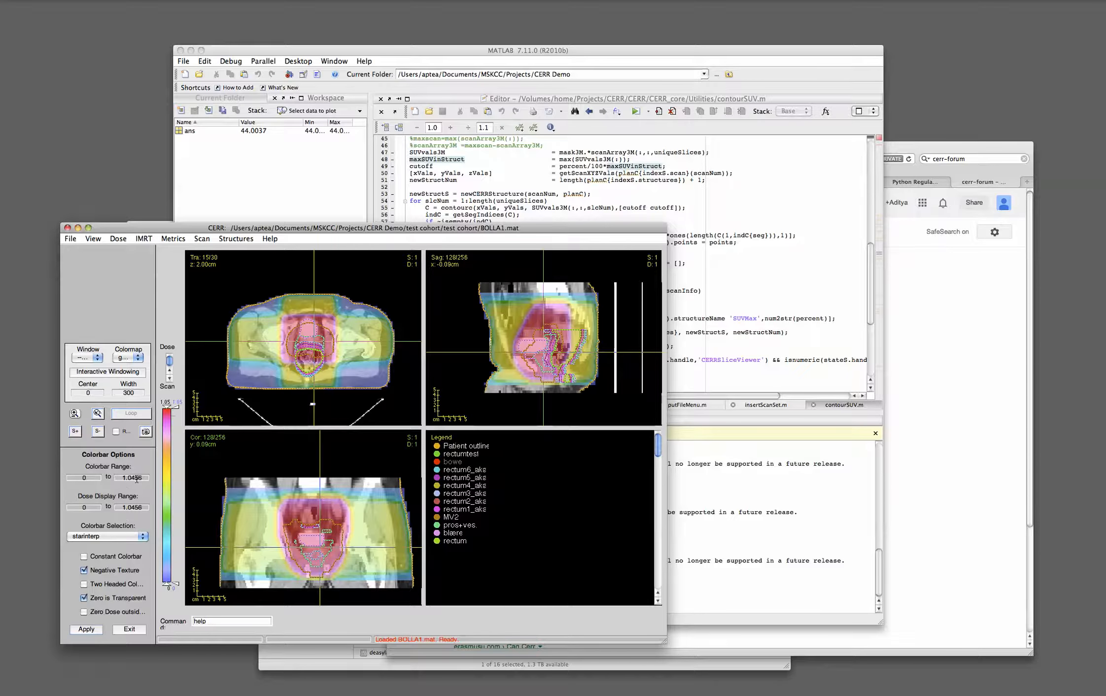
pyautogui.click(120, 478)
pyautogui.click(130, 629)
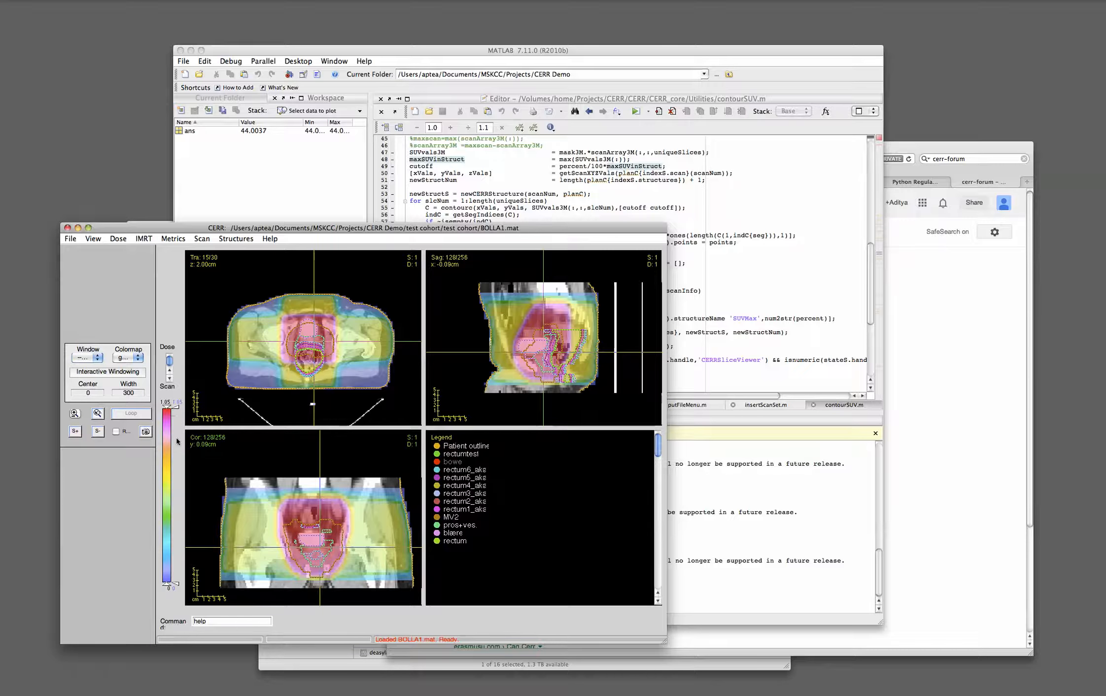
# Step: Lower the upper limit of the displayed dose range on the colorbar in stages, and raise it partway again
pyautogui.moveTo(180, 458); pyautogui.dragTo(180, 463)
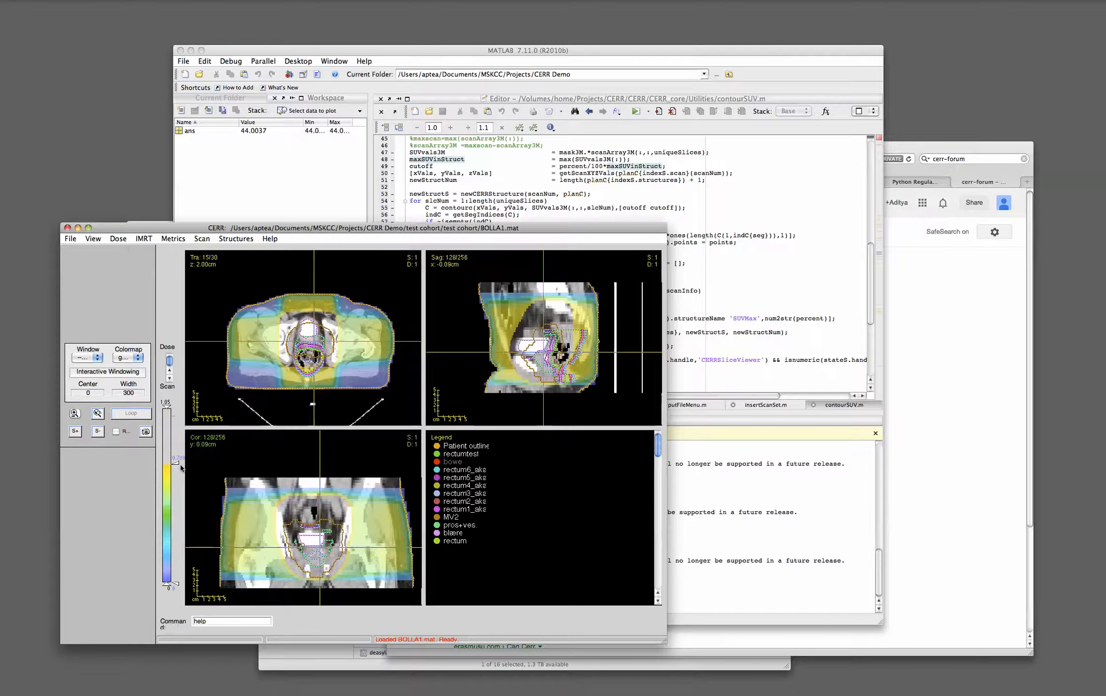
pyautogui.moveTo(177, 462)
pyautogui.mouseDown()
pyautogui.moveTo(174, 403)
pyautogui.moveTo(174, 477)
pyautogui.mouseUp()
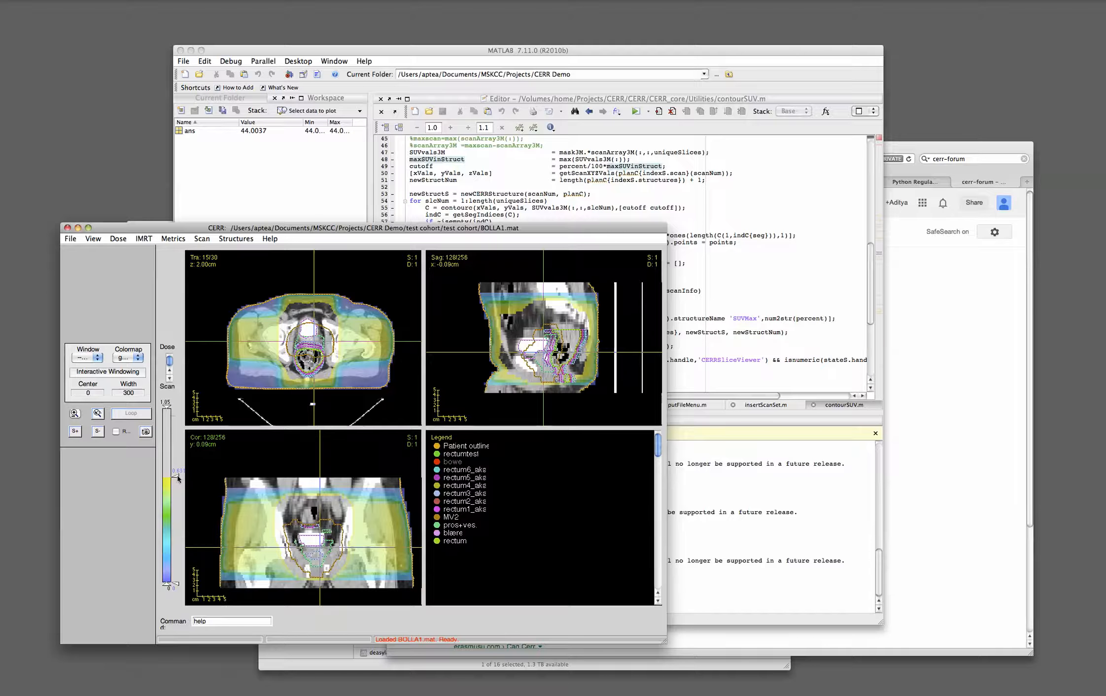
pyautogui.moveTo(177, 477)
pyautogui.mouseDown()
pyautogui.moveTo(175, 406)
pyautogui.moveTo(178, 485)
pyautogui.mouseUp()
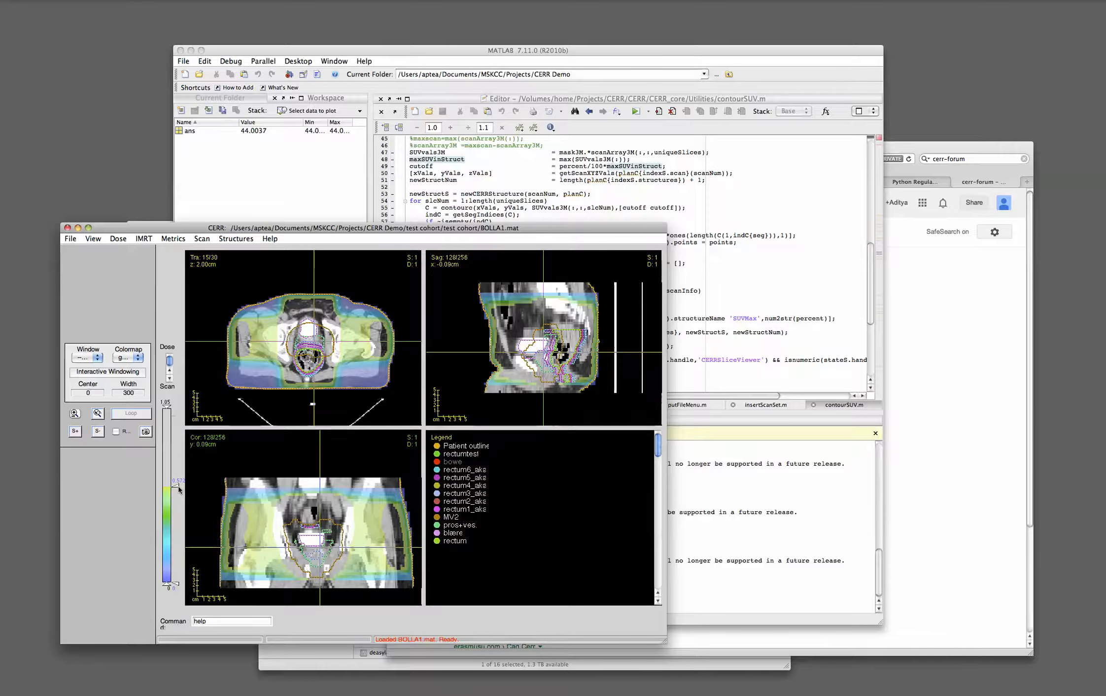
pyautogui.moveTo(178, 486); pyautogui.dragTo(173, 433)
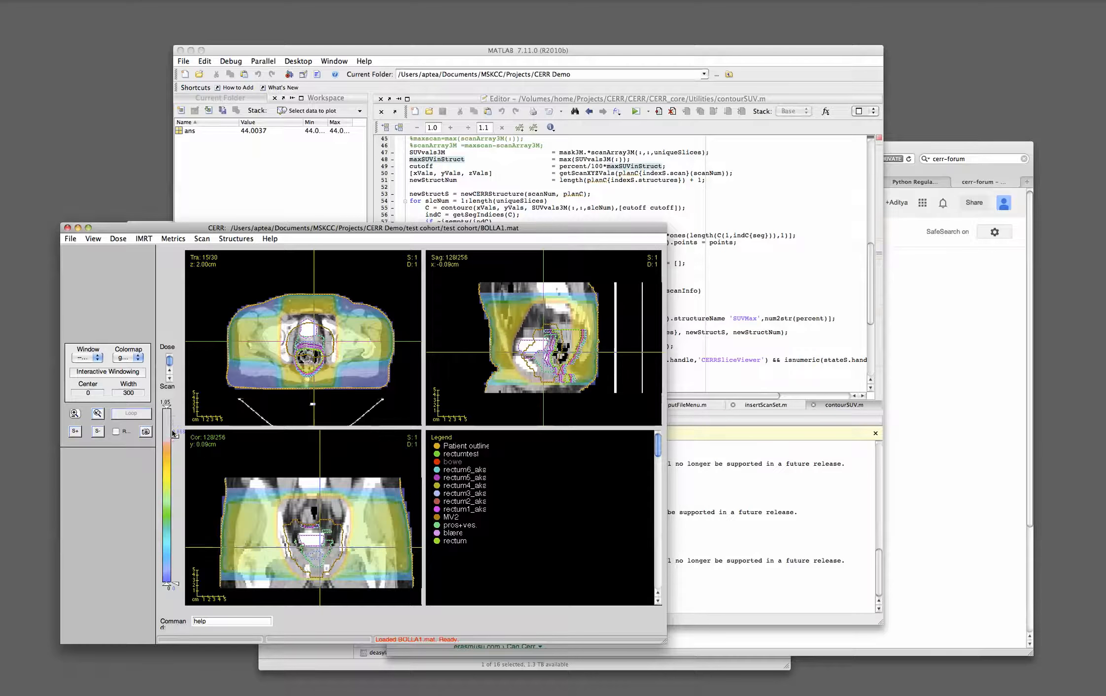
# Step: Lower the colorbar's upper dose limit, restore it to the full range, and hide the dose overlay in the views
pyautogui.moveTo(166, 430); pyautogui.dragTo(170, 479)
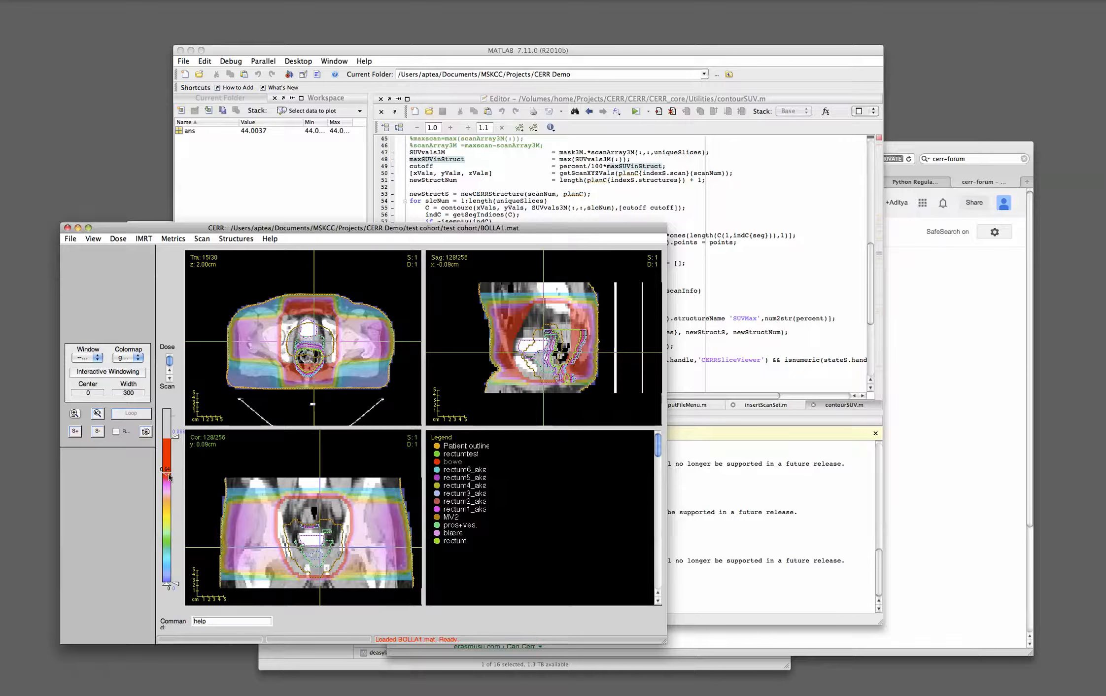
pyautogui.moveTo(169, 476)
pyautogui.mouseDown()
pyautogui.moveTo(166, 394)
pyautogui.moveTo(181, 410)
pyautogui.moveTo(175, 428)
pyautogui.moveTo(169, 402)
pyautogui.mouseUp()
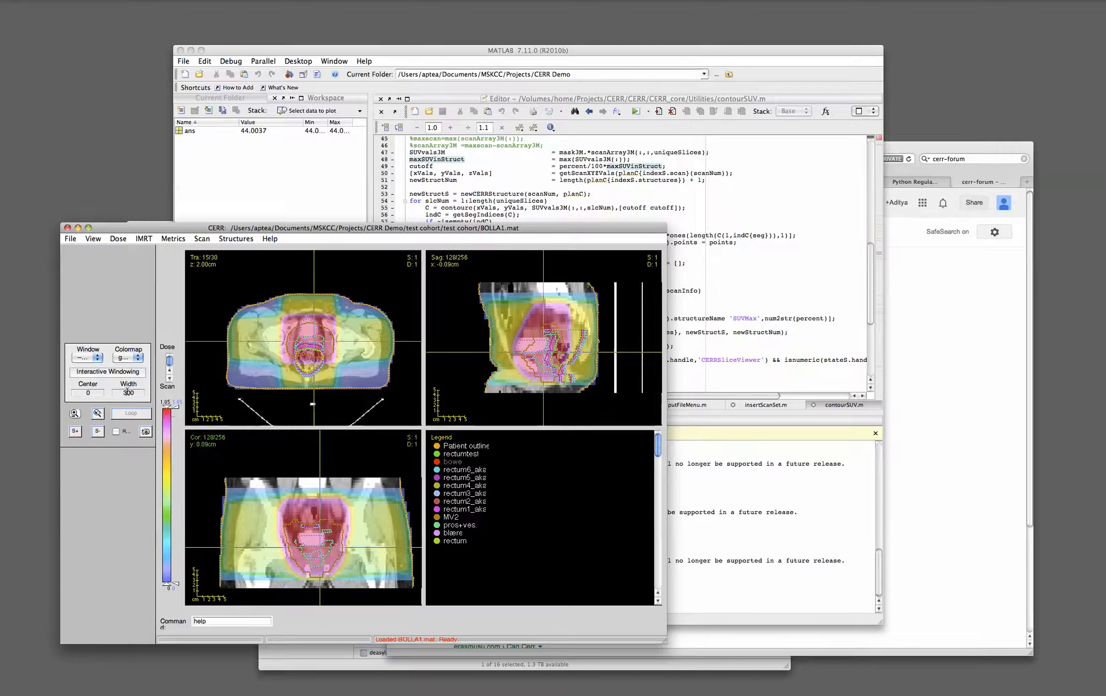
pyautogui.click(94, 238)
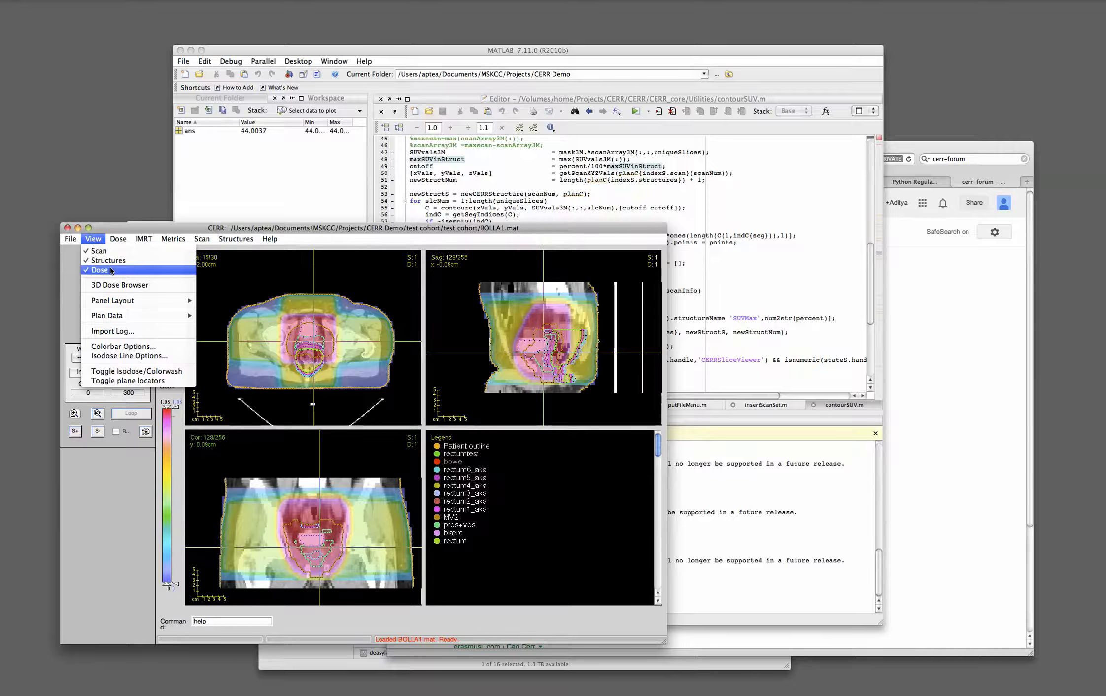
pyautogui.click(110, 270)
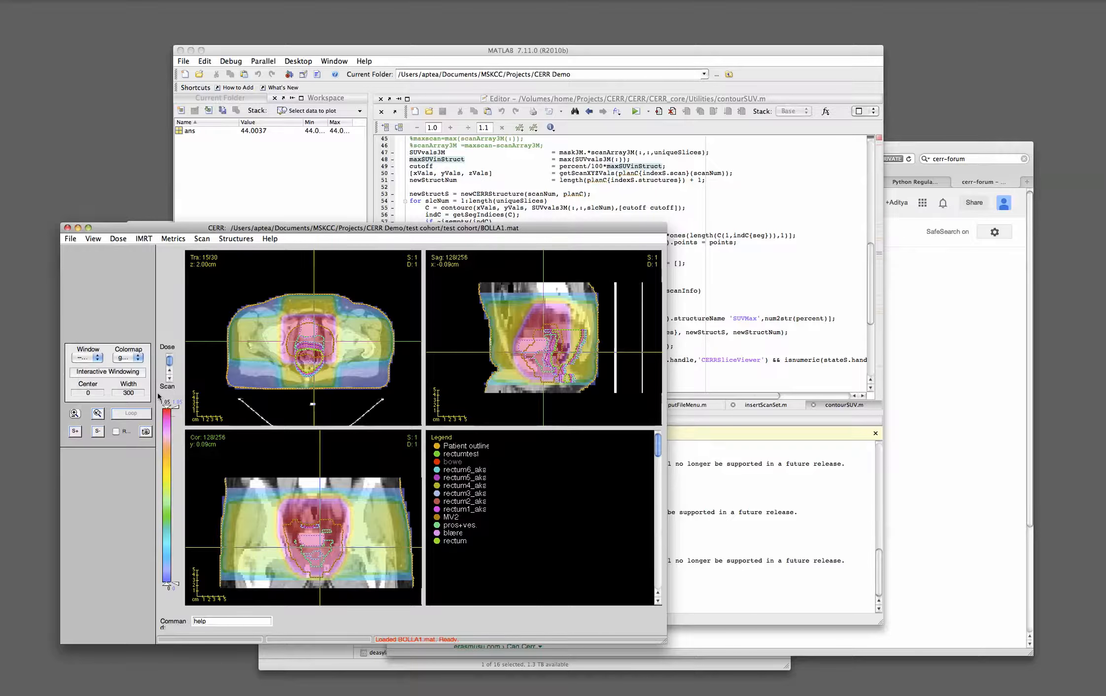
# Step: Set the scan window to center 50 and width 200
pyautogui.click(95, 392)
pyautogui.click(131, 392)
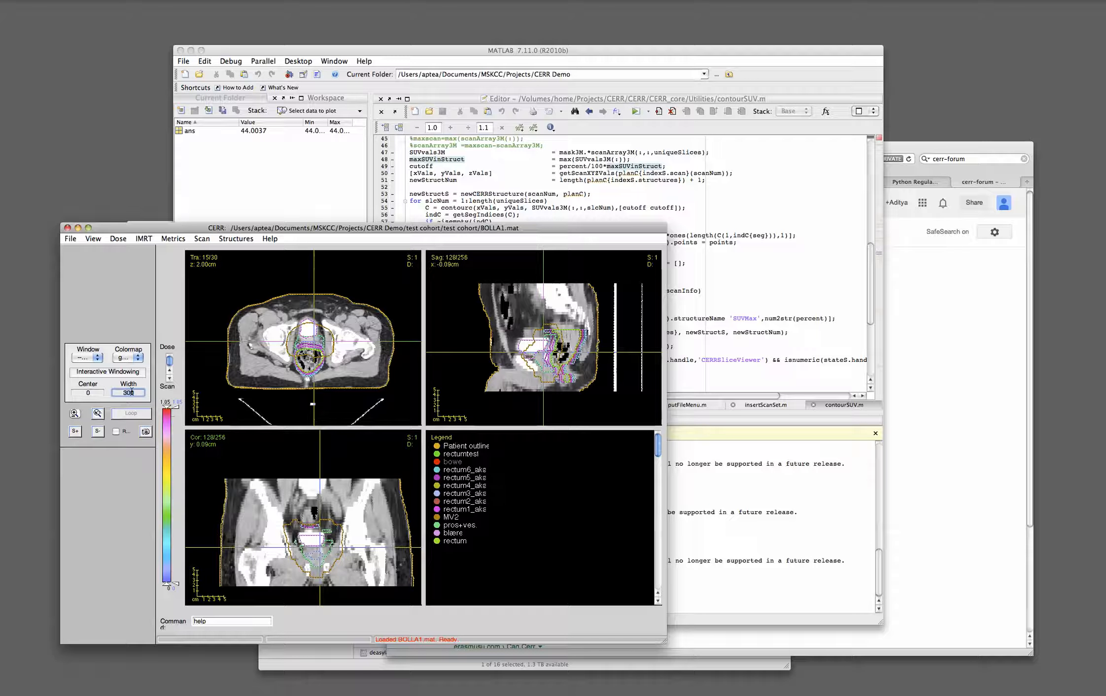
pyautogui.click(75, 409)
pyautogui.write('50')
pyautogui.press('Tab')
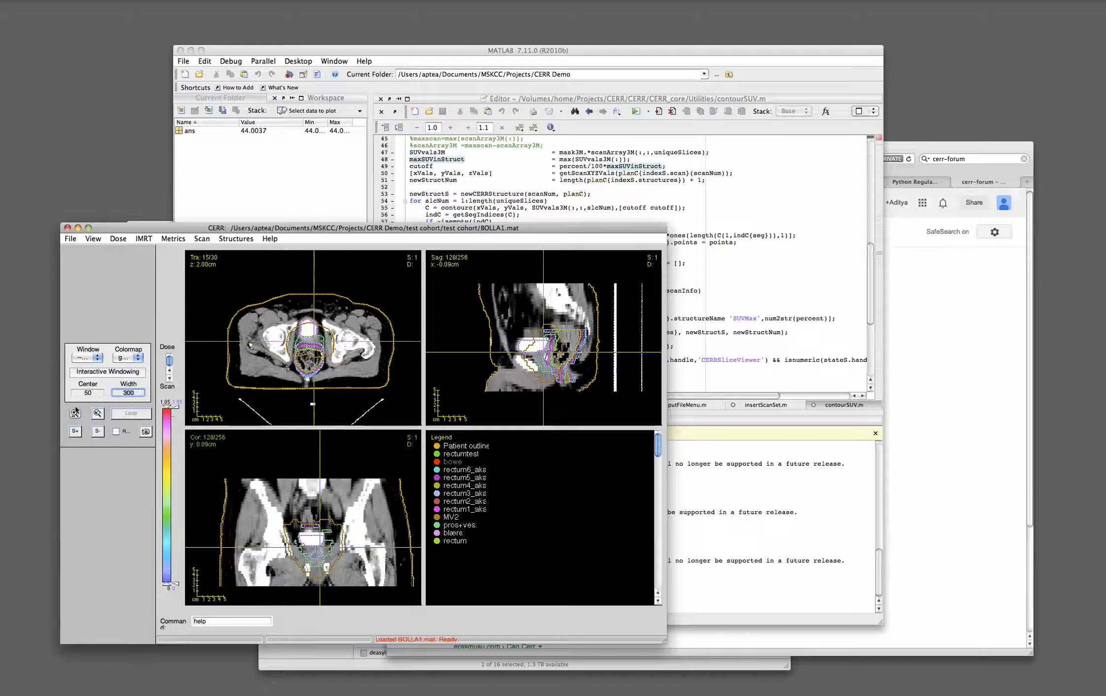
pyautogui.write('200')
pyautogui.press('Return')
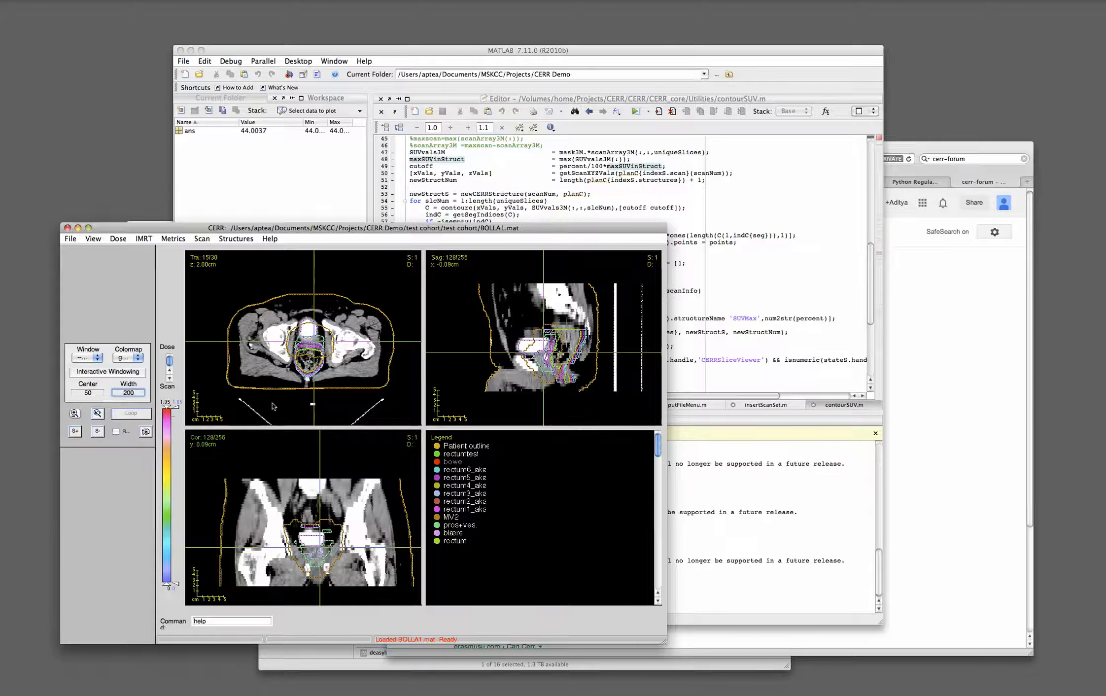
# Step: Adjust the window center and width interactively on the transverse view, and turn interactive windowing off
pyautogui.click(105, 373)
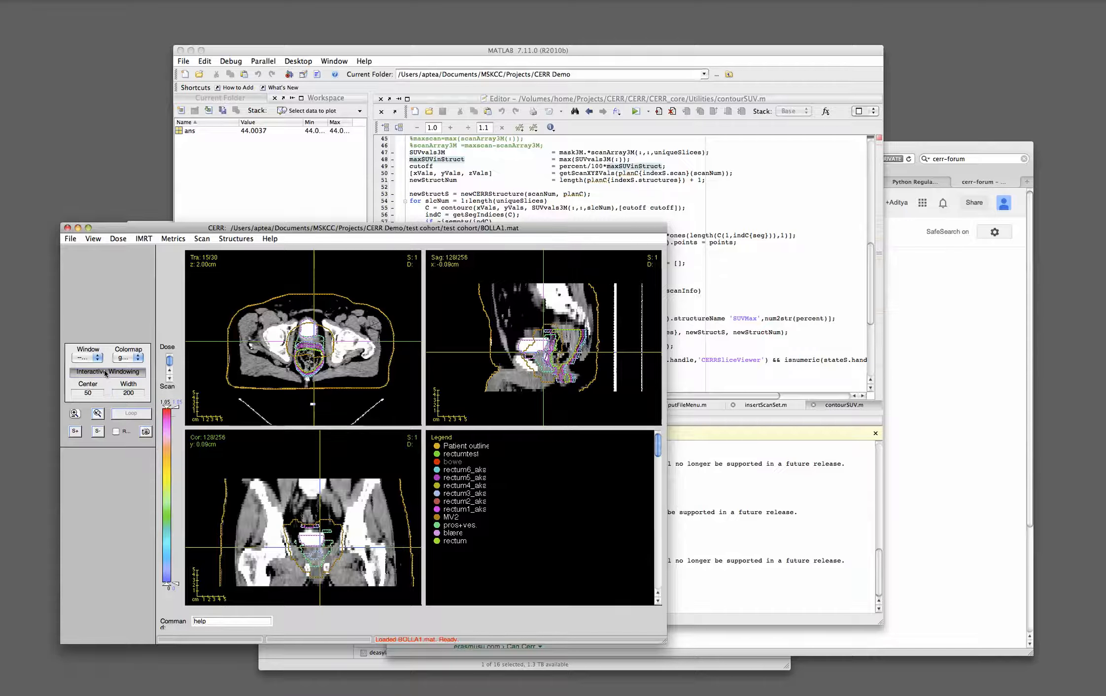
pyautogui.moveTo(234, 314); pyautogui.dragTo(358, 314)
pyautogui.moveTo(259, 323); pyautogui.dragTo(209, 406)
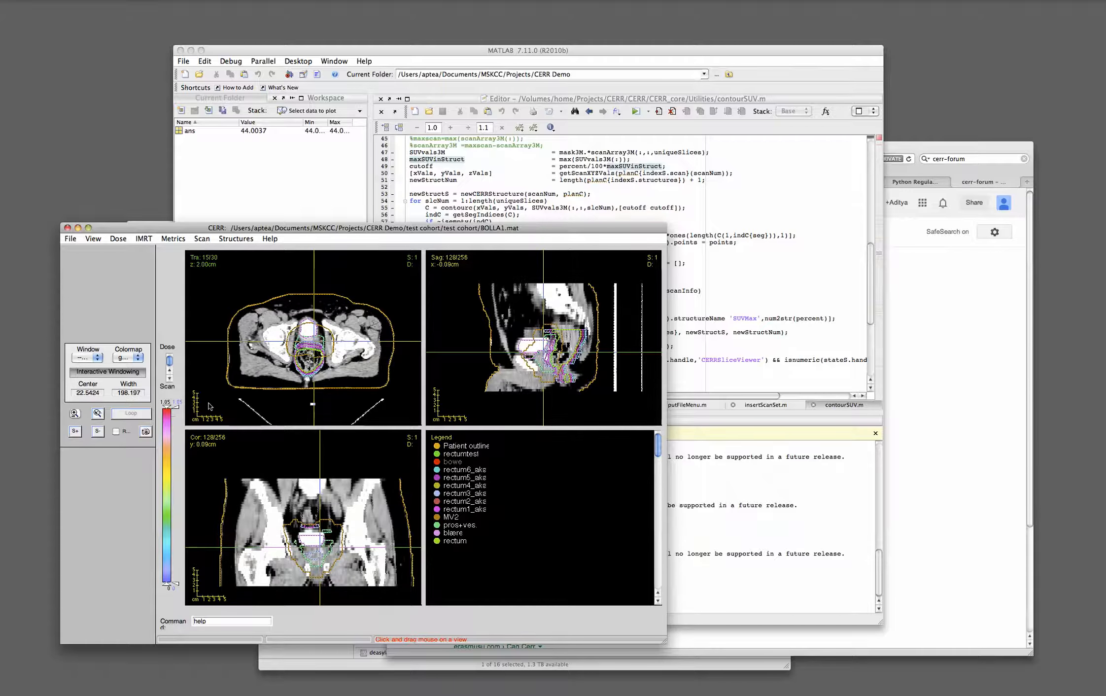
pyautogui.moveTo(231, 328); pyautogui.dragTo(370, 380)
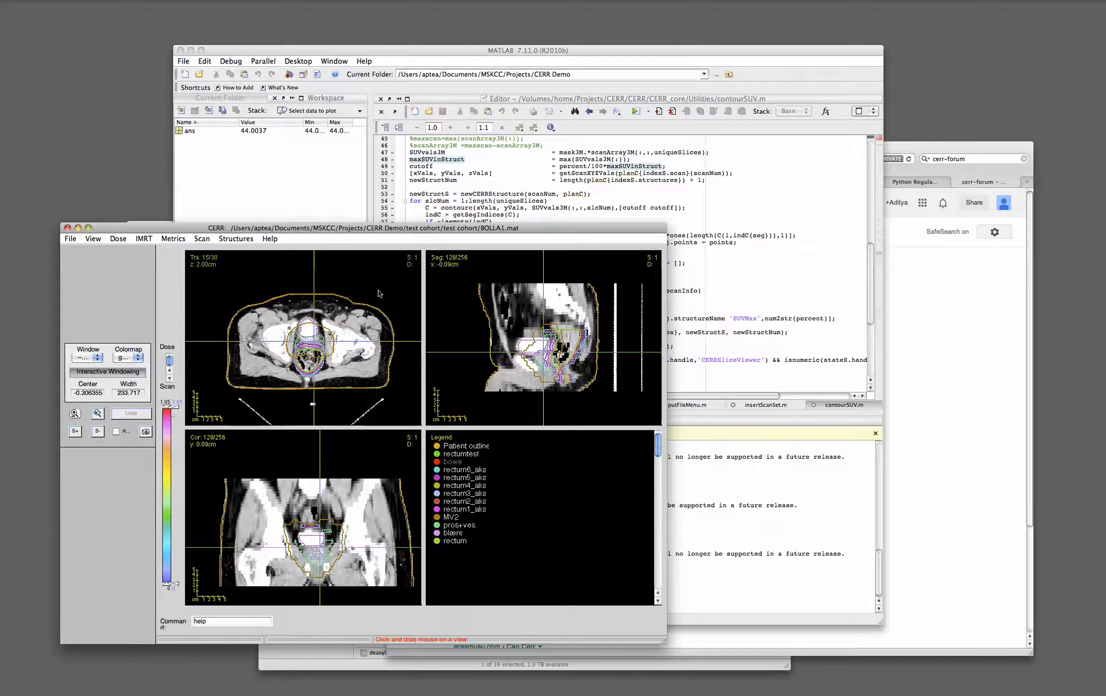
pyautogui.click(103, 372)
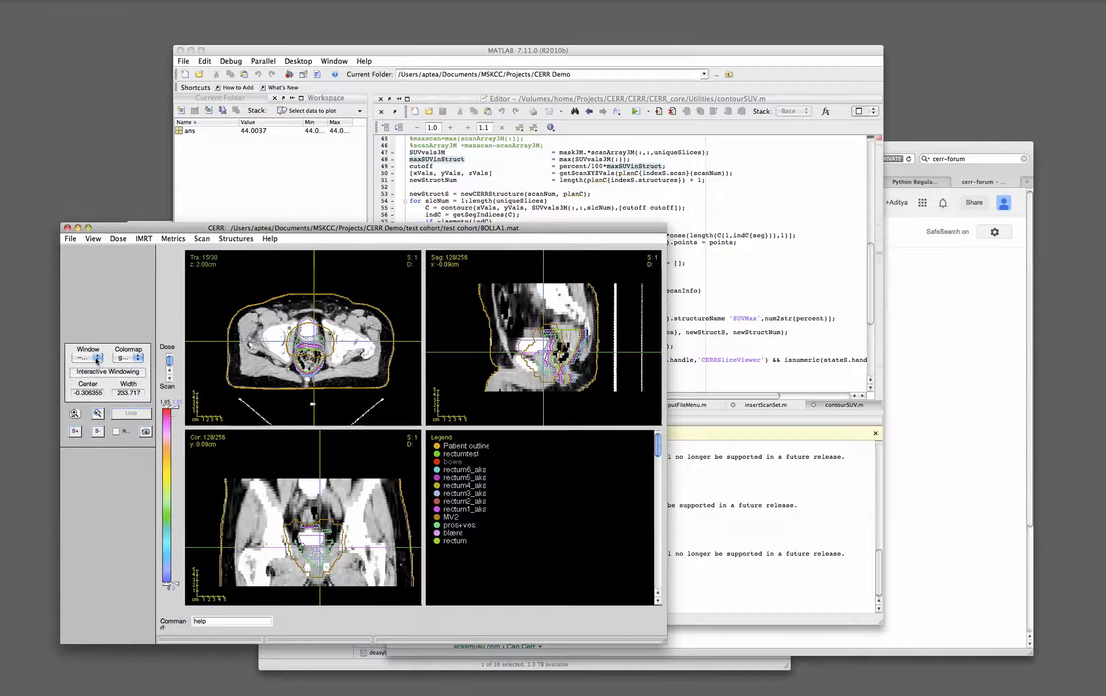
# Step: Apply the Abd/Med window preset to the scan
pyautogui.click(97, 359)
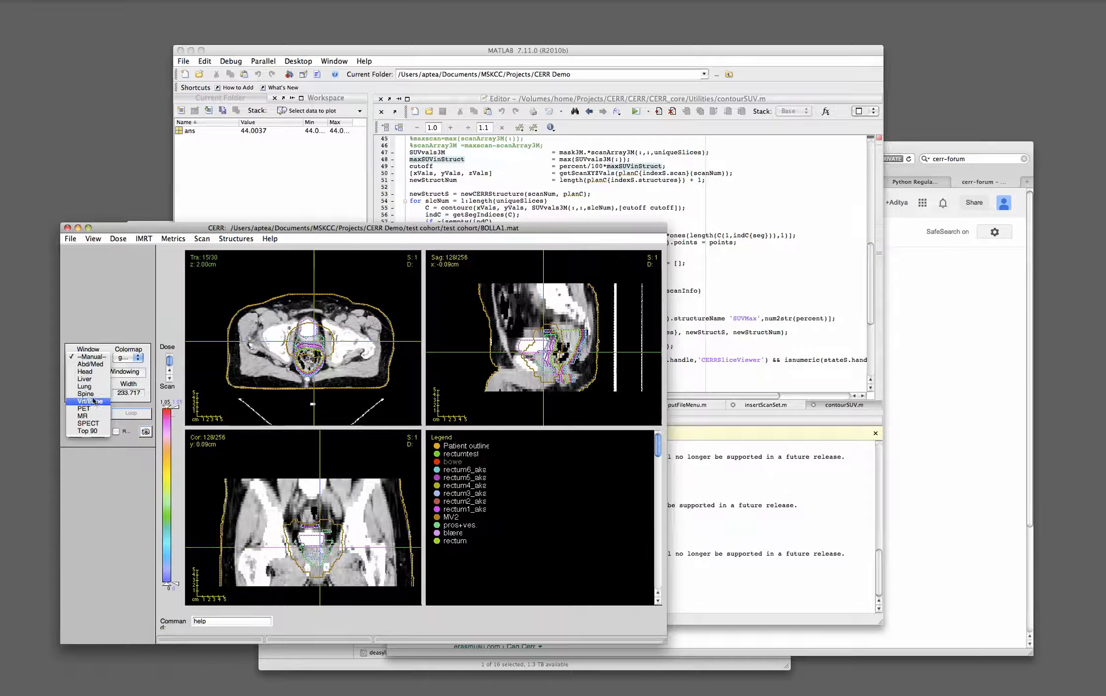
pyautogui.click(92, 364)
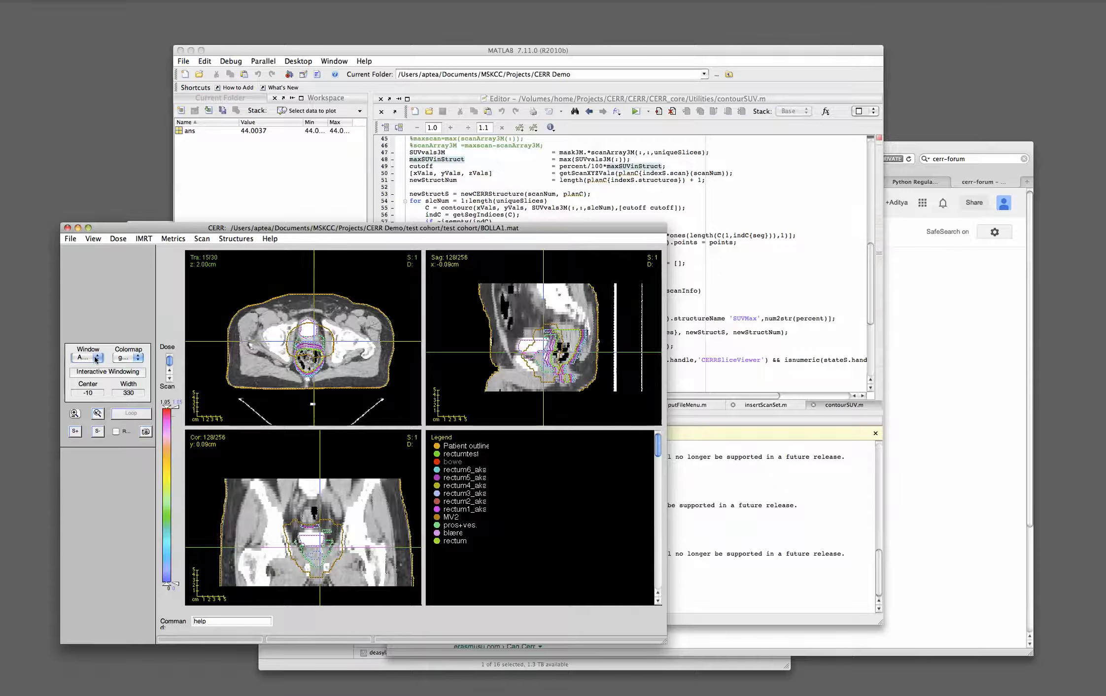
pyautogui.click(96, 359)
pyautogui.click(96, 357)
# Step: Open Dose Management, preview the first dose distribution, and close the dialog
pyautogui.click(122, 240)
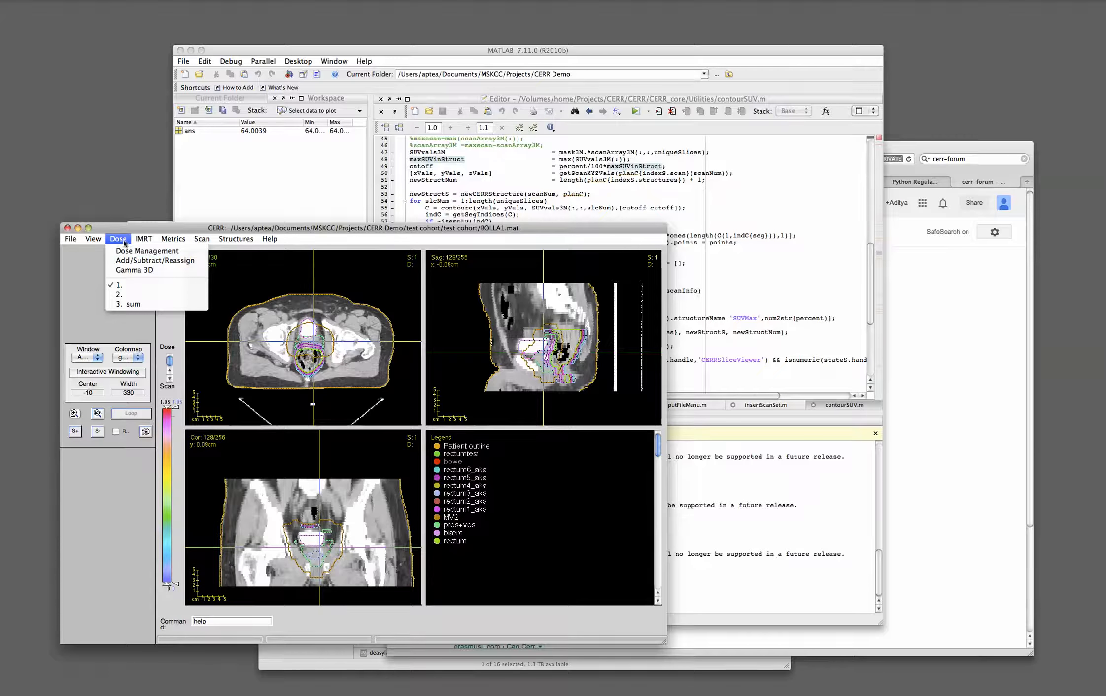
pyautogui.click(134, 252)
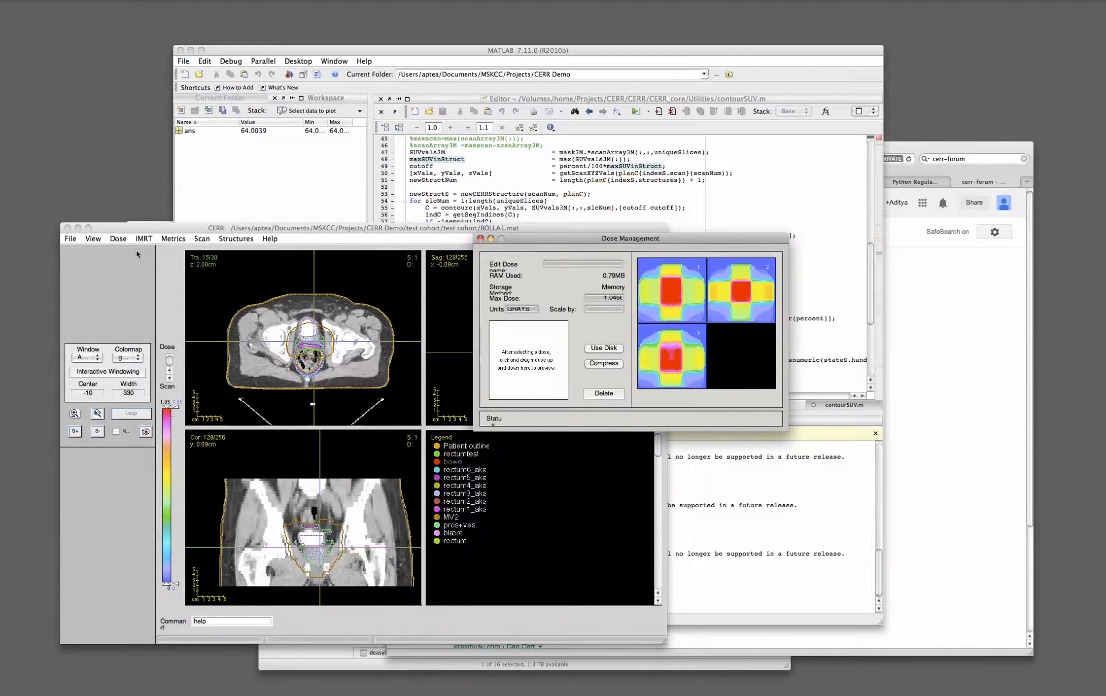
pyautogui.click(664, 291)
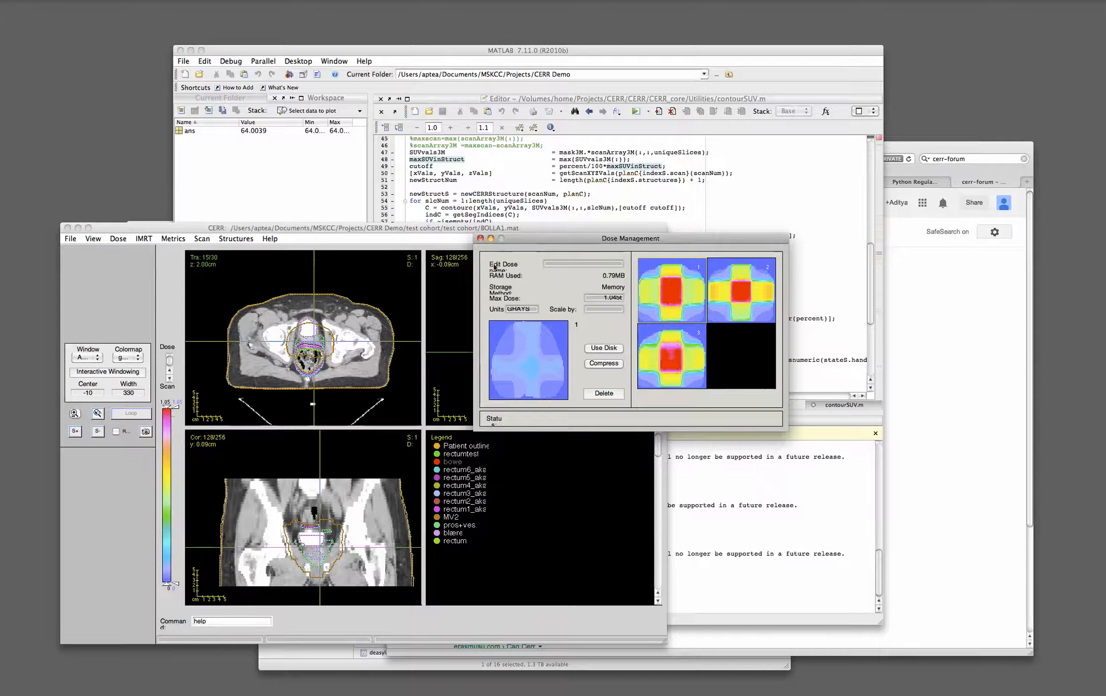
pyautogui.click(480, 239)
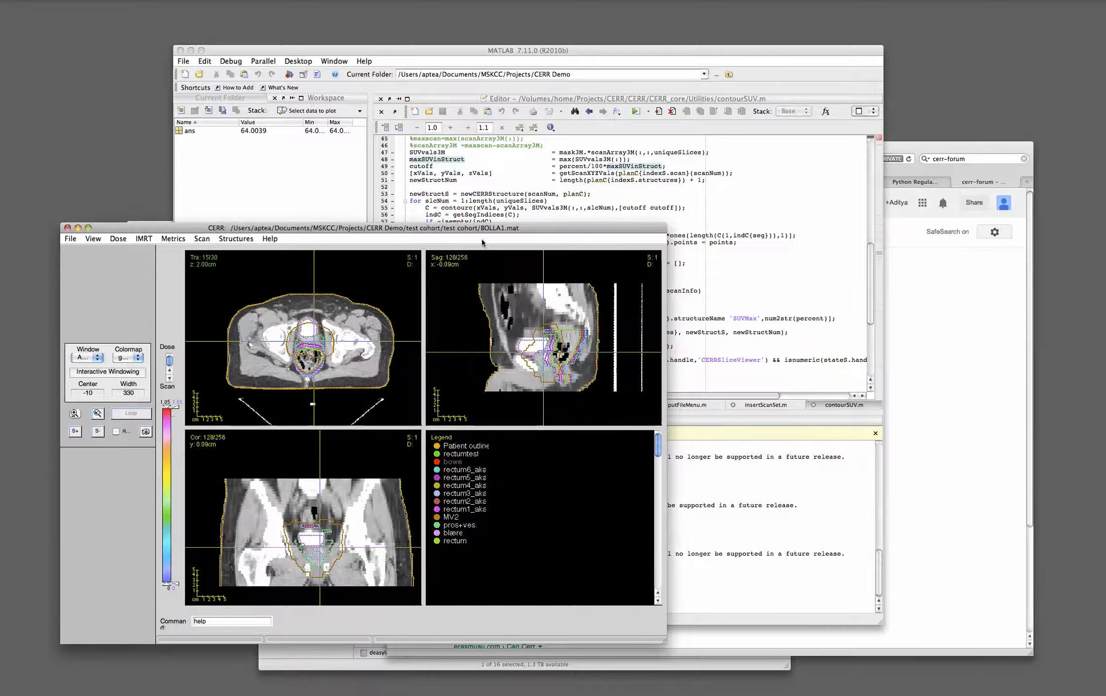
# Step: Start a dose summation with the new dose named "summed dose" and associated with scan 1
pyautogui.click(117, 239)
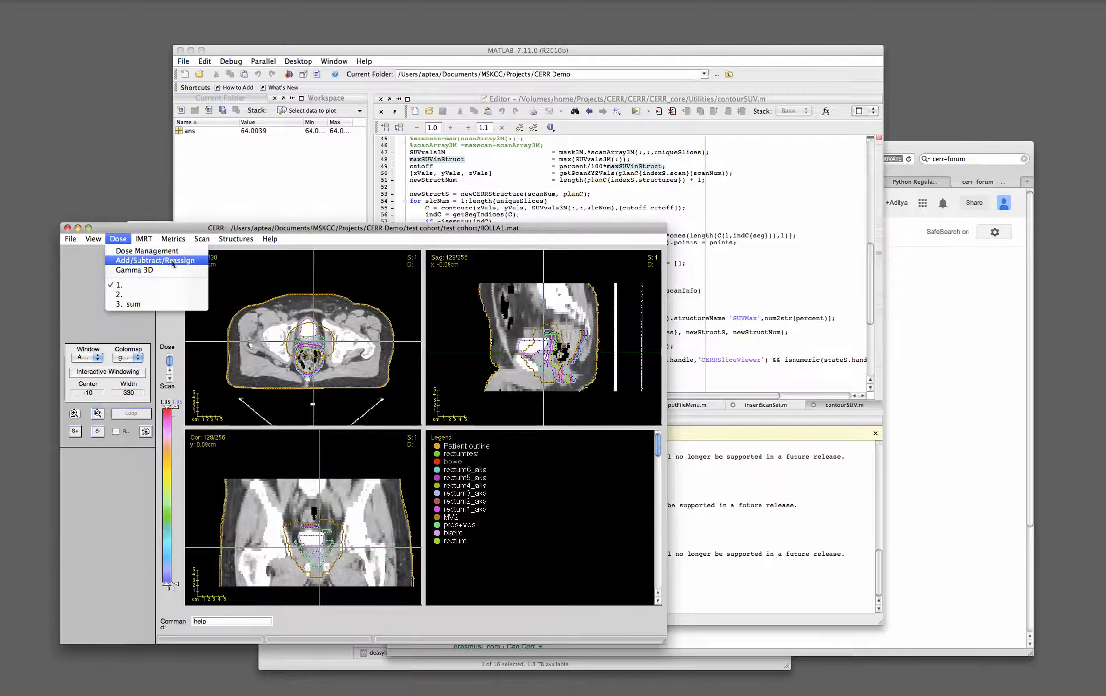
pyautogui.click(193, 263)
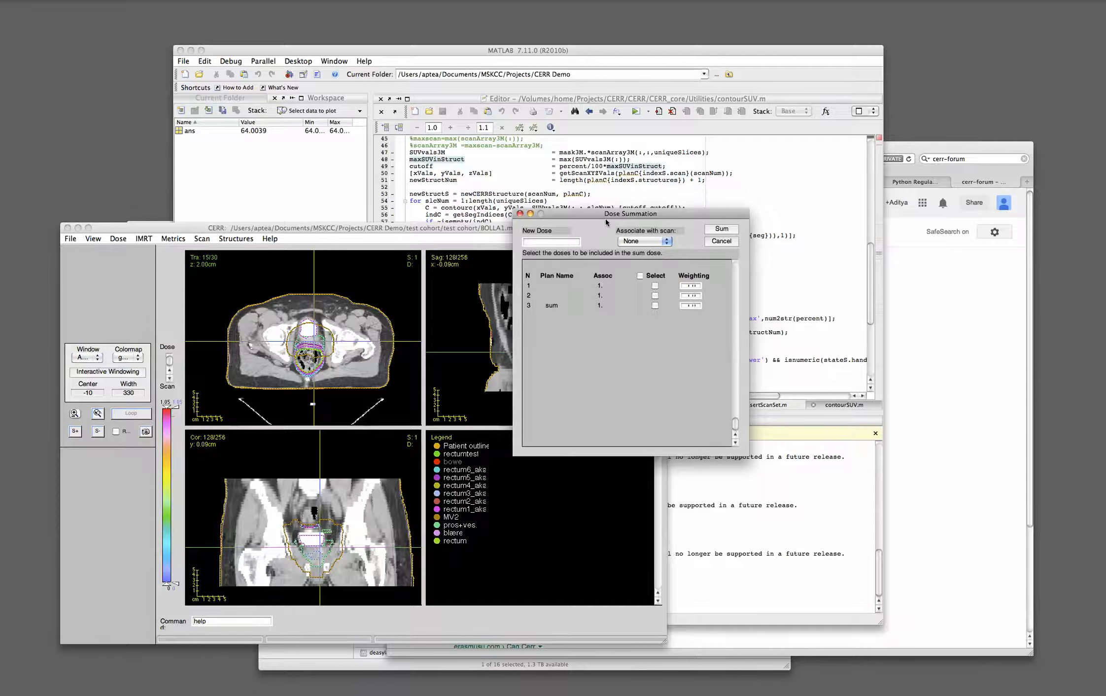
pyautogui.moveTo(604, 217); pyautogui.dragTo(680, 251)
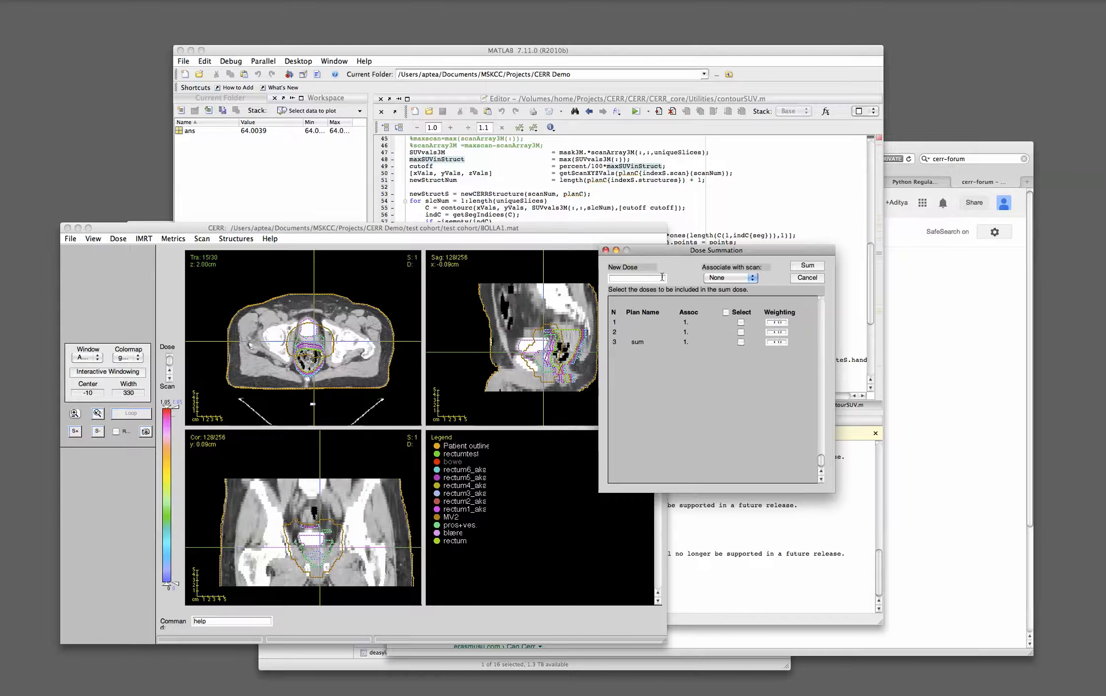
pyautogui.click(646, 279)
pyautogui.write('summed dose')
pyautogui.click(730, 278)
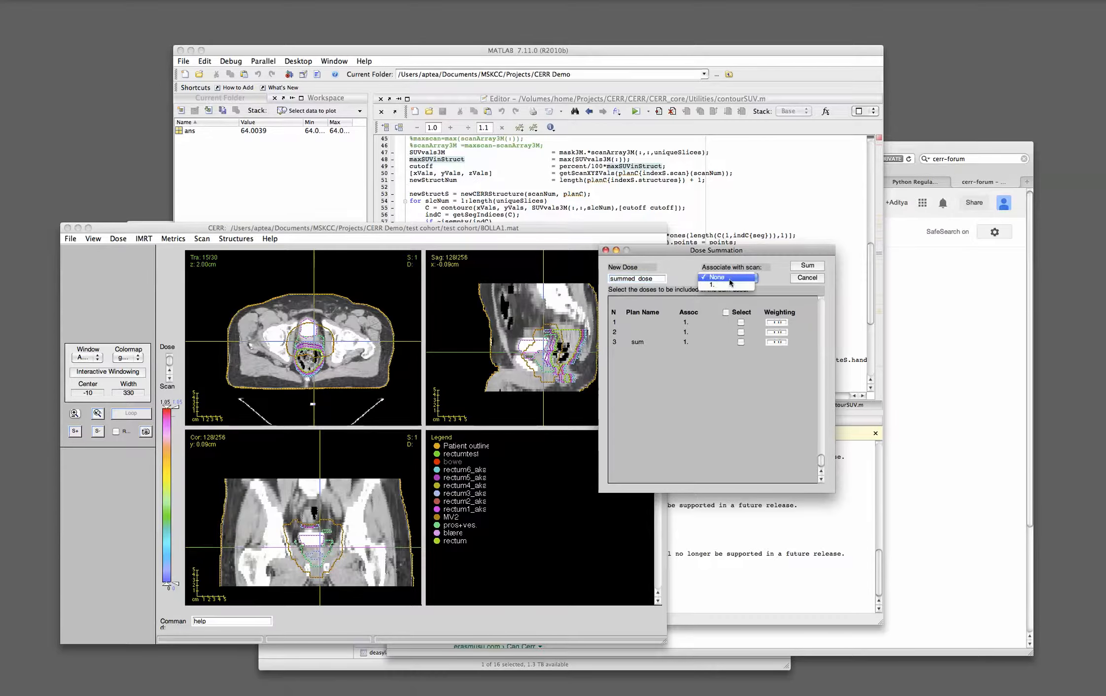
pyautogui.click(720, 287)
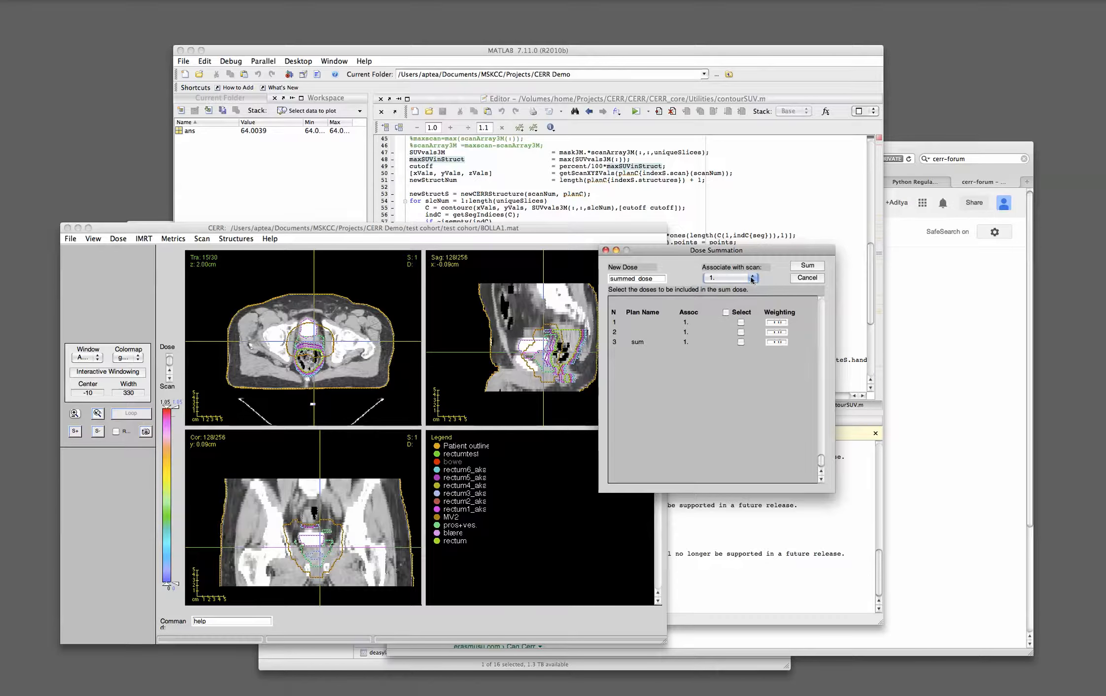
pyautogui.click(751, 279)
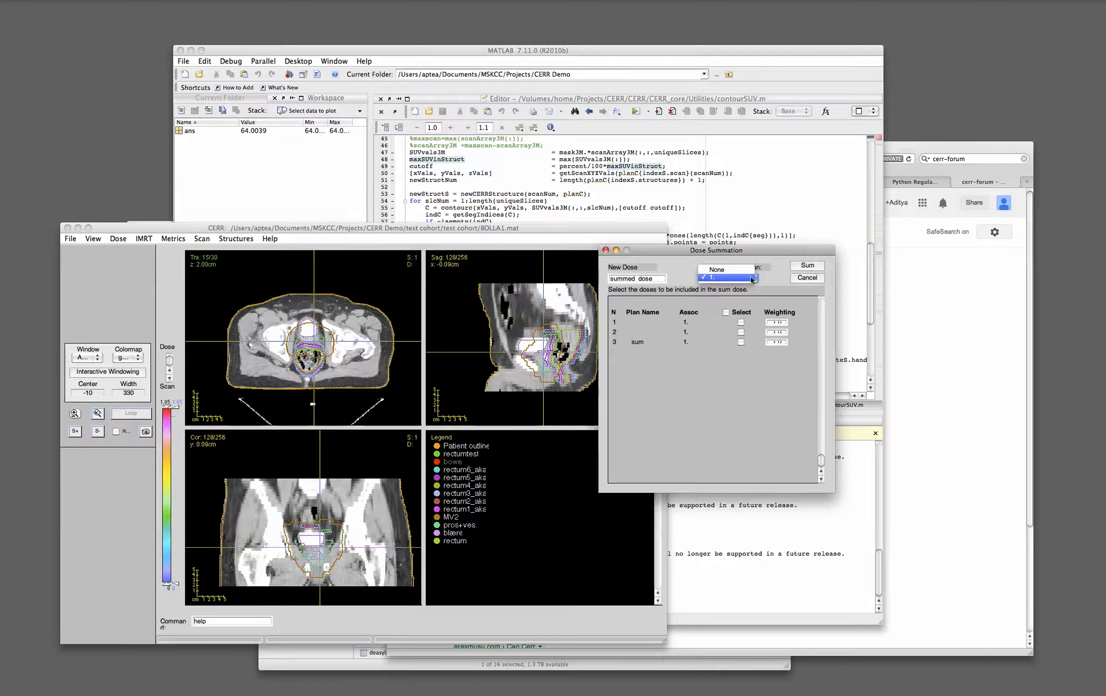
pyautogui.click(767, 283)
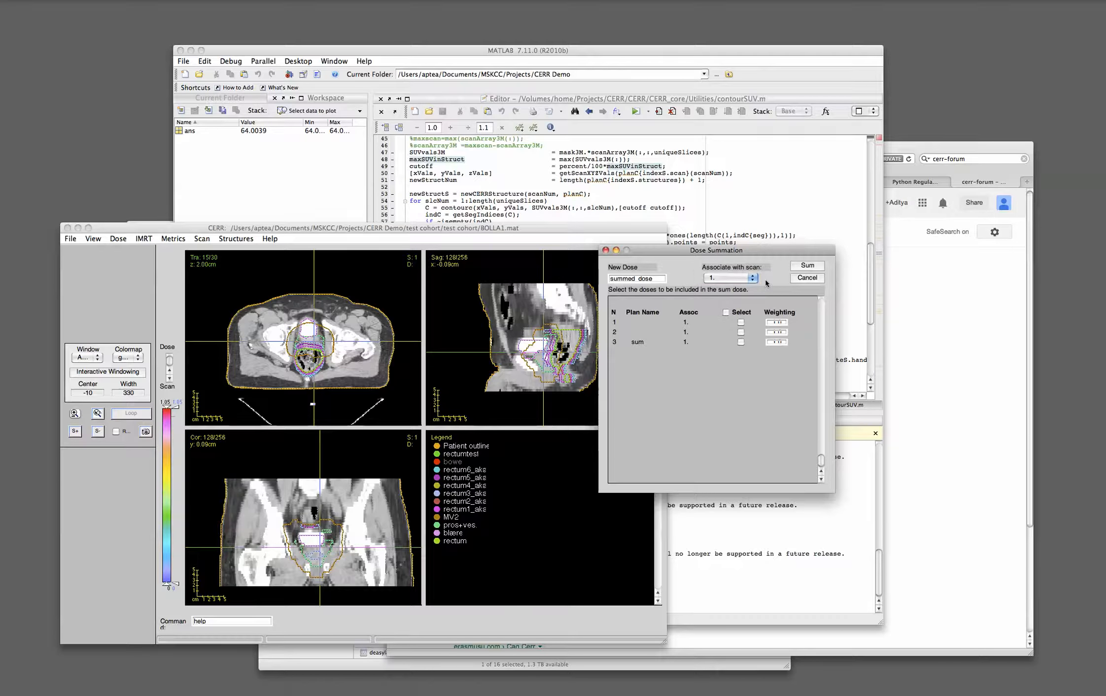
# Step: Select doses 1 and 2 for the summation, go through their weighting fields, and cancel the summation
pyautogui.click(740, 322)
pyautogui.click(740, 333)
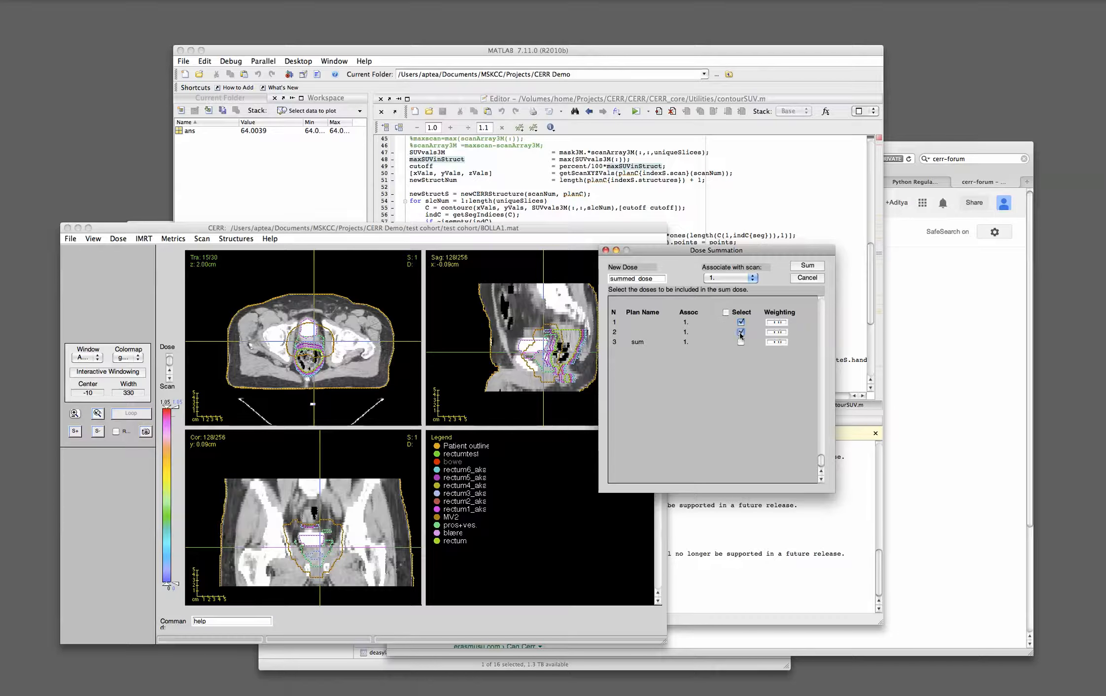
pyautogui.click(767, 323)
pyautogui.press('Tab')
pyautogui.click(808, 278)
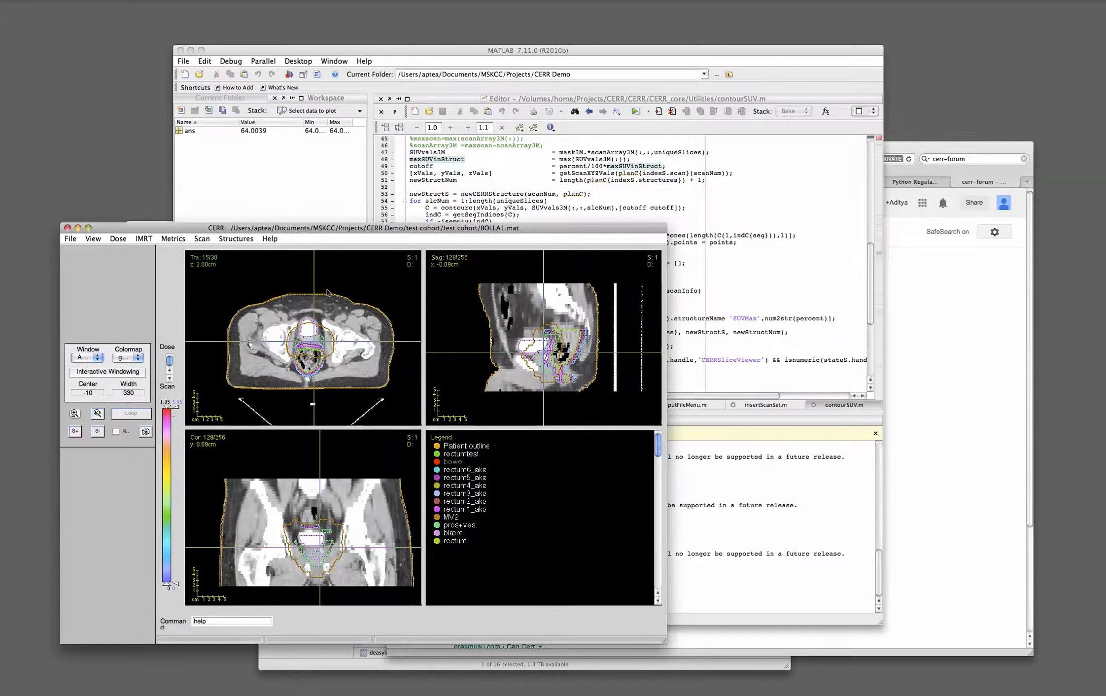
# Step: Show the dose overlay in the views again and switch the displayed dose to "sum"
pyautogui.click(93, 241)
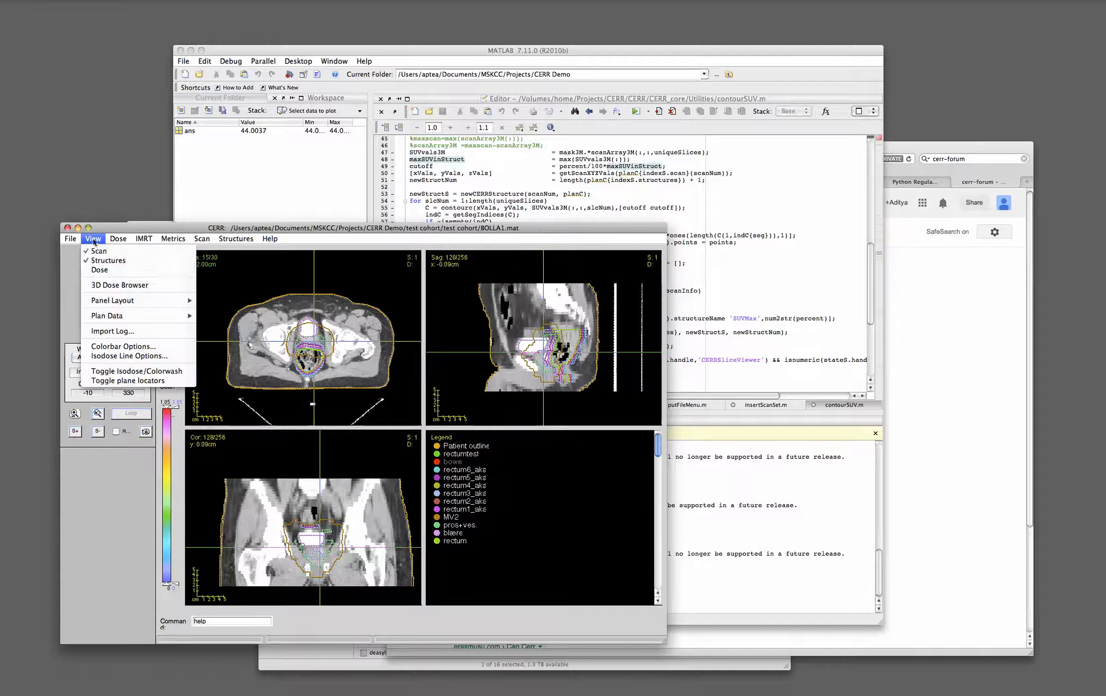
pyautogui.click(109, 271)
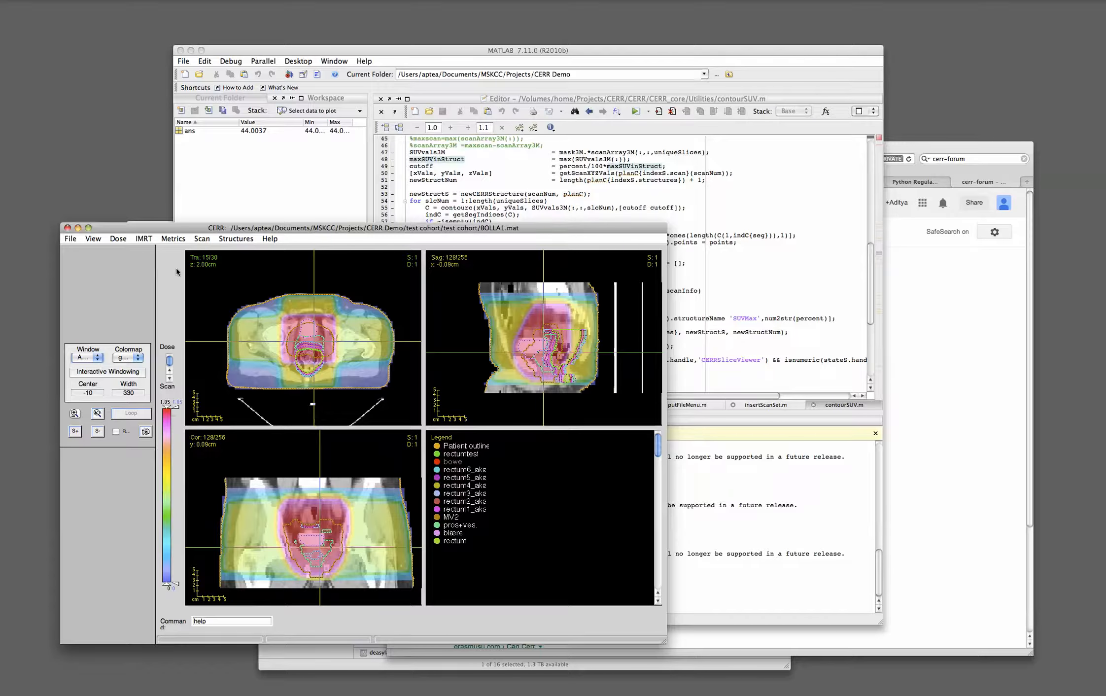
pyautogui.click(122, 241)
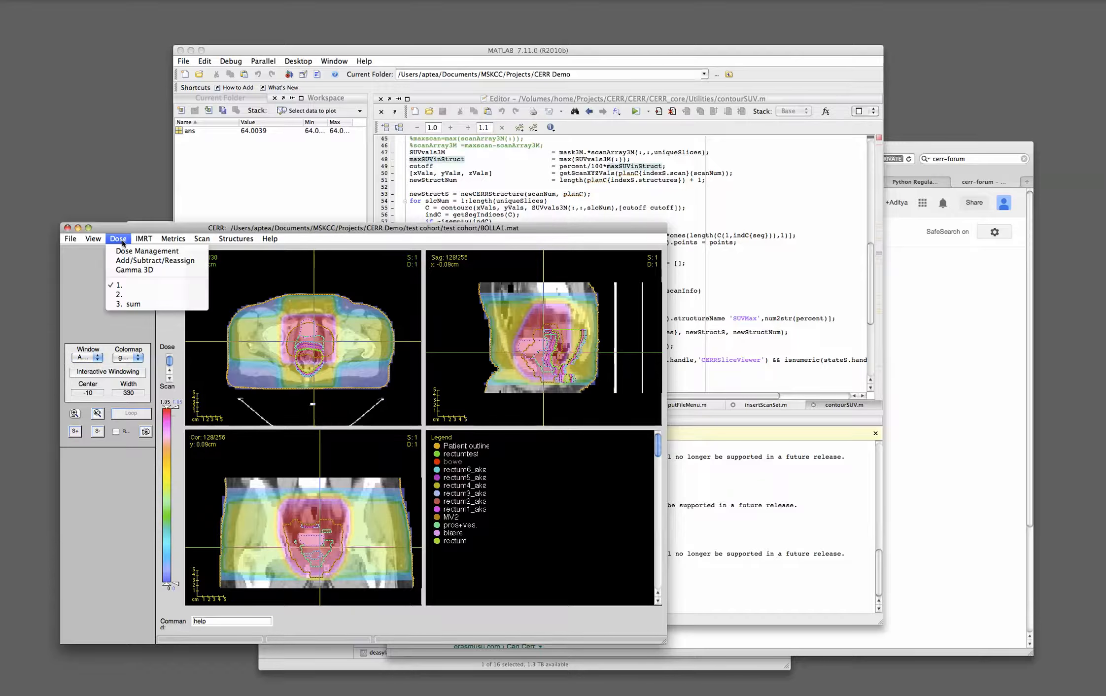
pyautogui.click(132, 304)
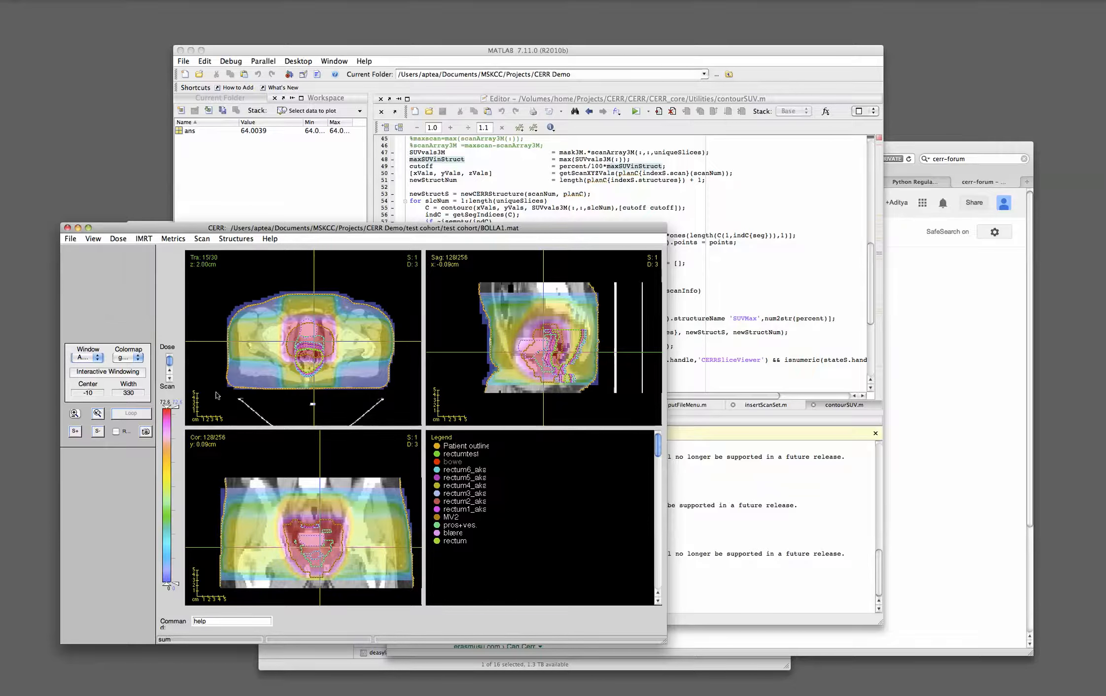
pyautogui.click(121, 244)
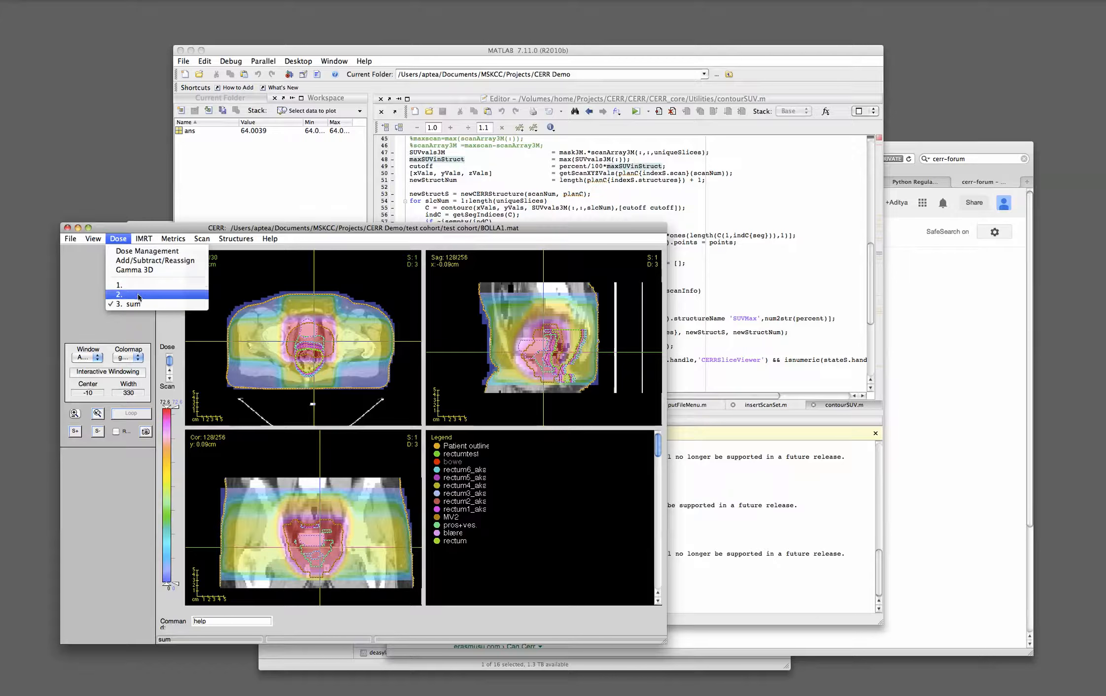
pyautogui.click(119, 283)
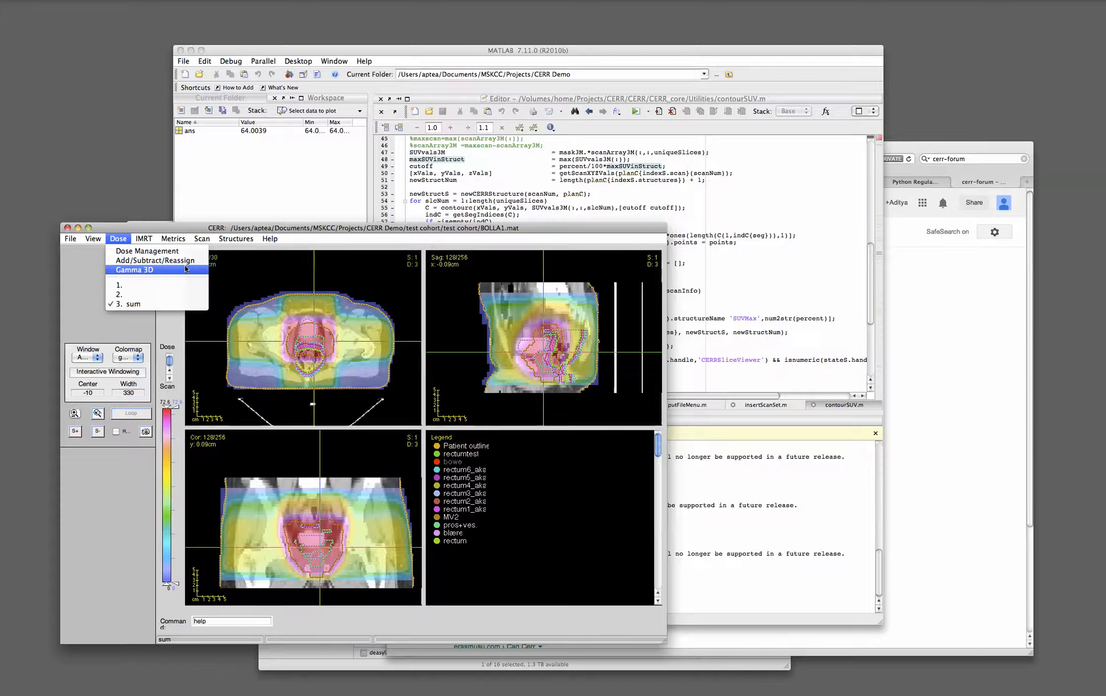
pyautogui.click(118, 238)
# Step: Open the IMRTP creation tool and add two new IM beams
pyautogui.click(148, 240)
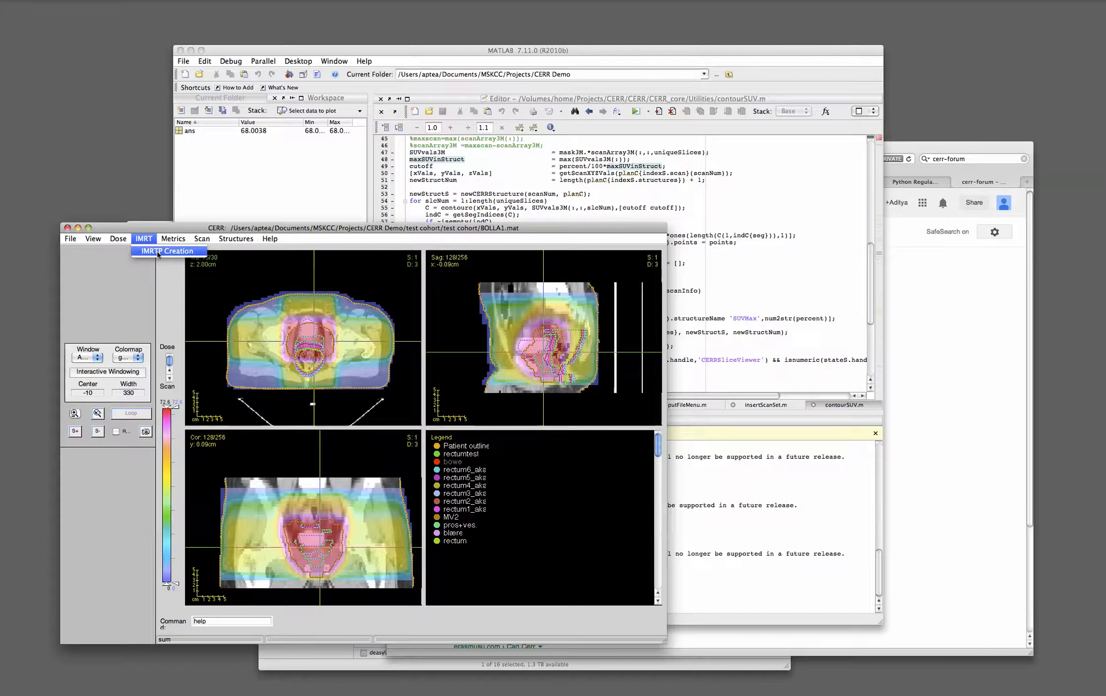
pyautogui.click(159, 251)
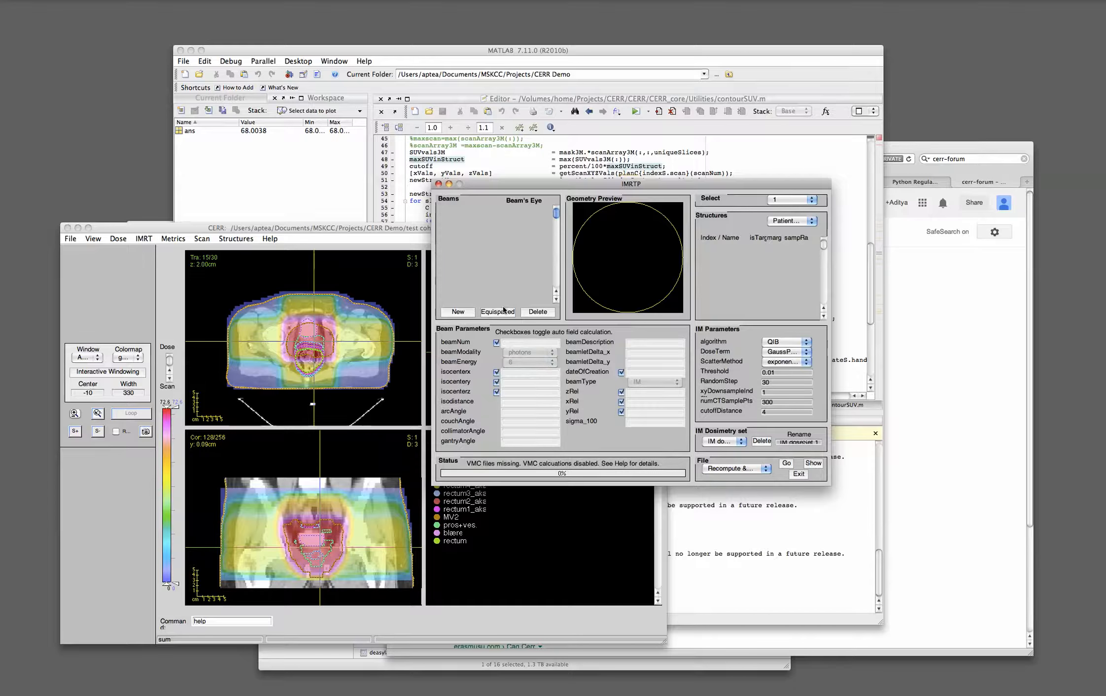
pyautogui.click(458, 312)
pyautogui.click(458, 312)
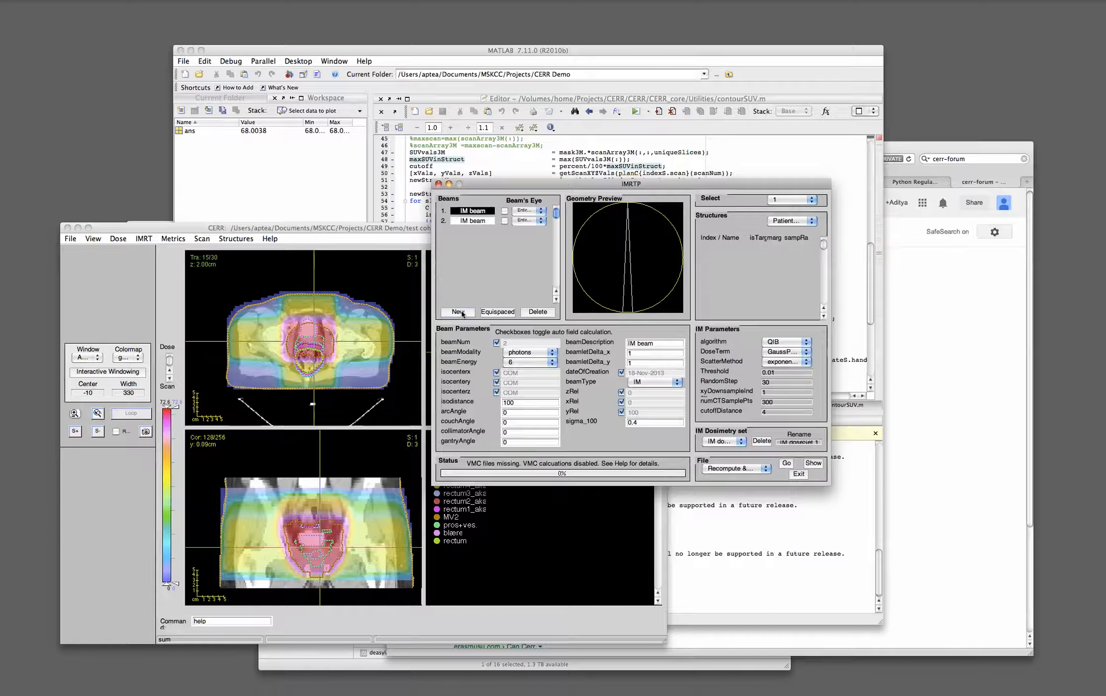
# Step: Add a third IM beam and rotate it in the geometry preview to a gantry angle of about 147
pyautogui.click(460, 312)
pyautogui.moveTo(628, 216); pyautogui.dragTo(660, 262)
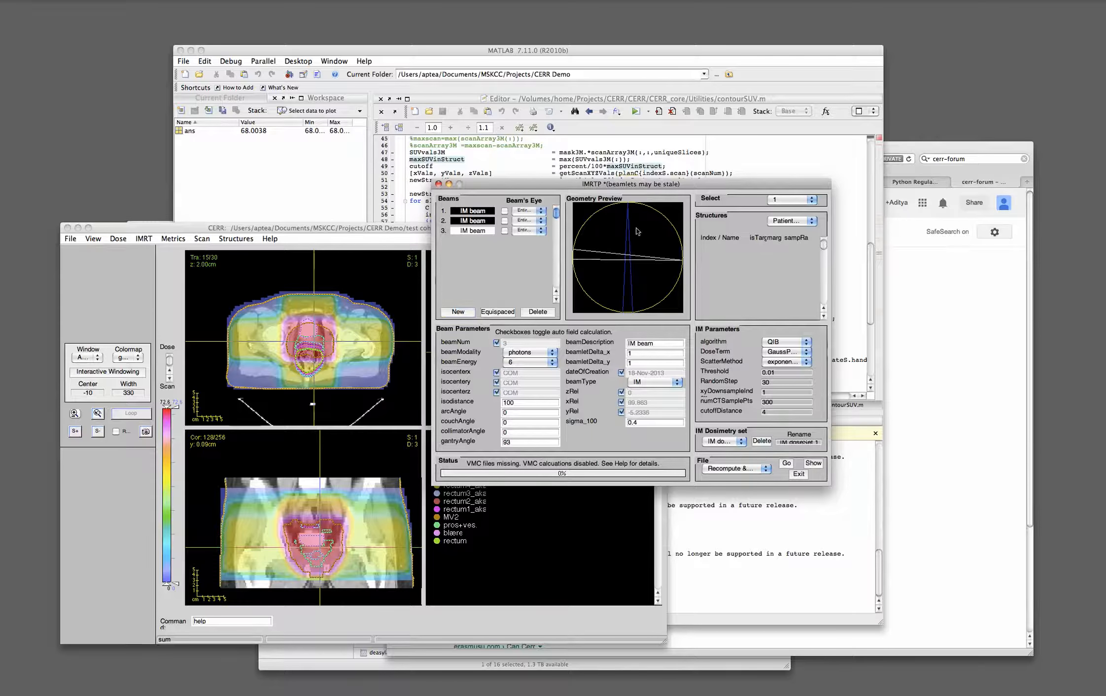
pyautogui.moveTo(630, 223); pyautogui.dragTo(639, 274)
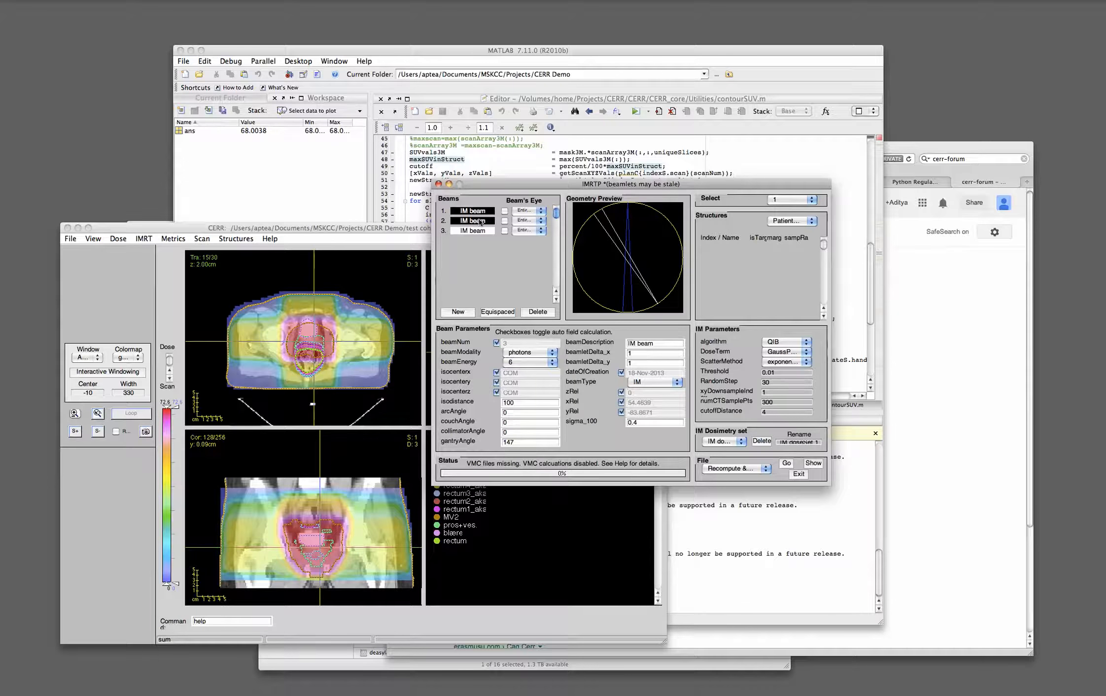
# Step: Rotate beam 2 in the geometry preview to a gantry angle of about 274
pyautogui.click(480, 221)
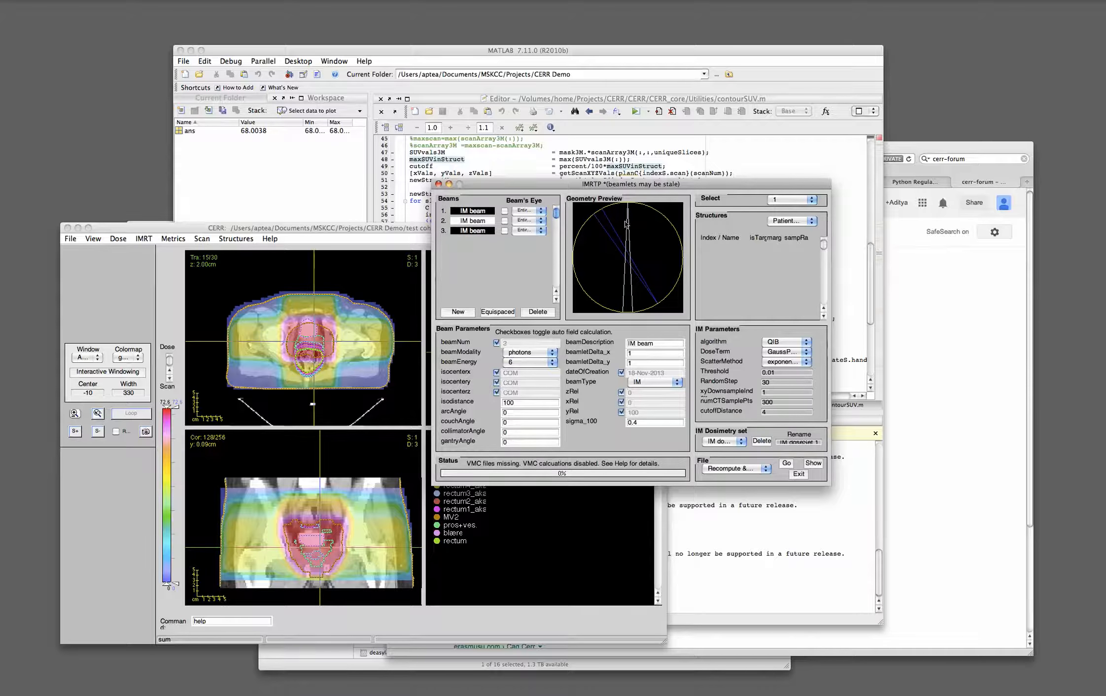
pyautogui.moveTo(625, 223); pyautogui.dragTo(650, 266)
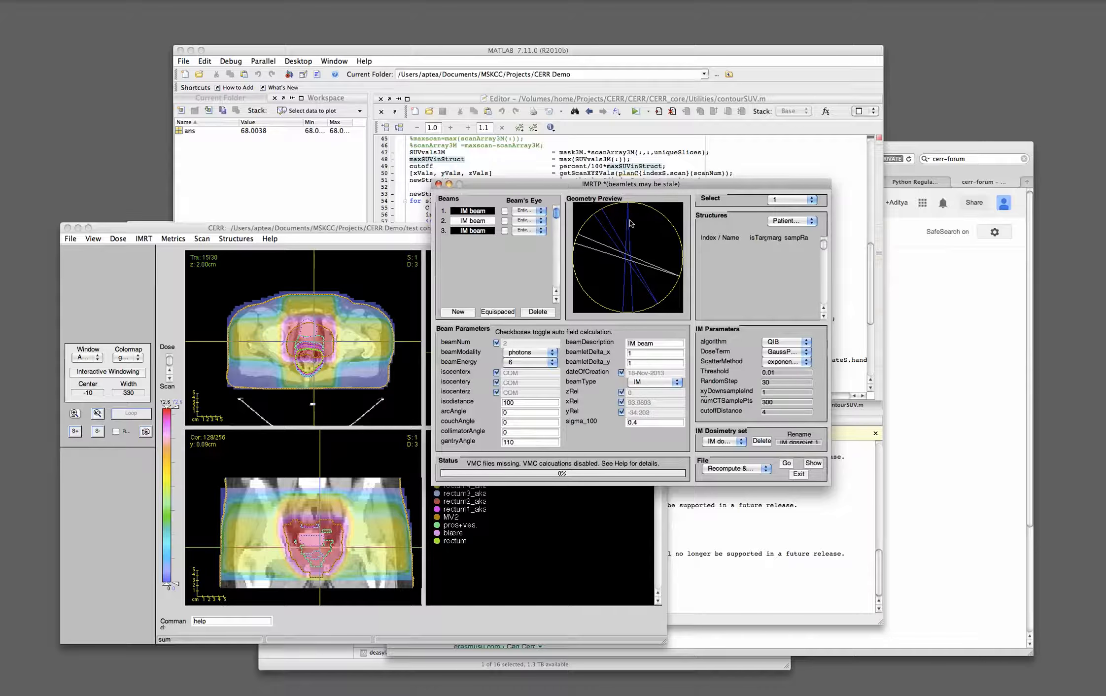
pyautogui.moveTo(630, 222); pyautogui.dragTo(597, 257)
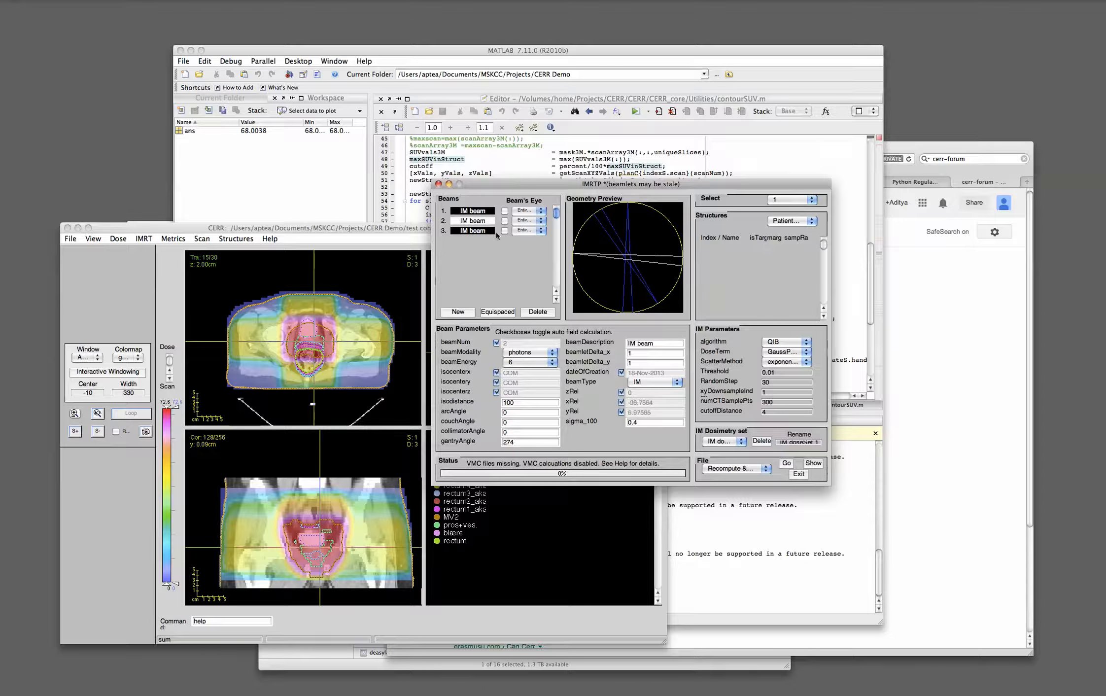
# Step: Rotate beam 1 in the geometry preview, and set its gantry angle to exactly 50
pyautogui.click(485, 211)
pyautogui.moveTo(627, 212); pyautogui.dragTo(648, 230)
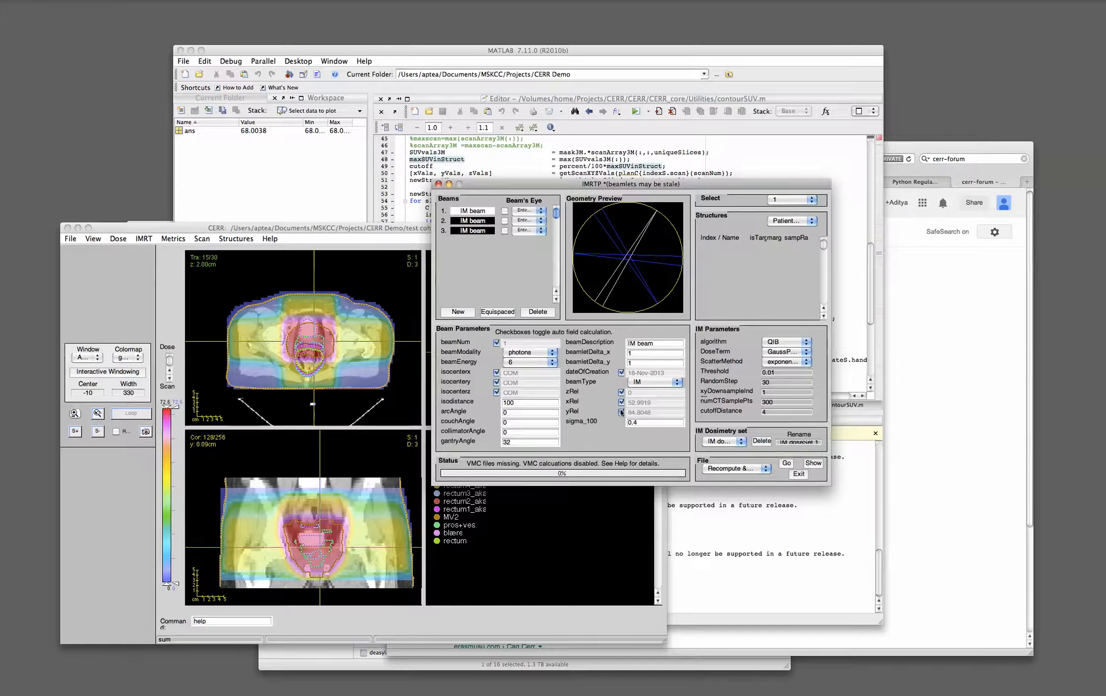
pyautogui.doubleClick(509, 443)
pyautogui.write('50')
pyautogui.press('Return')
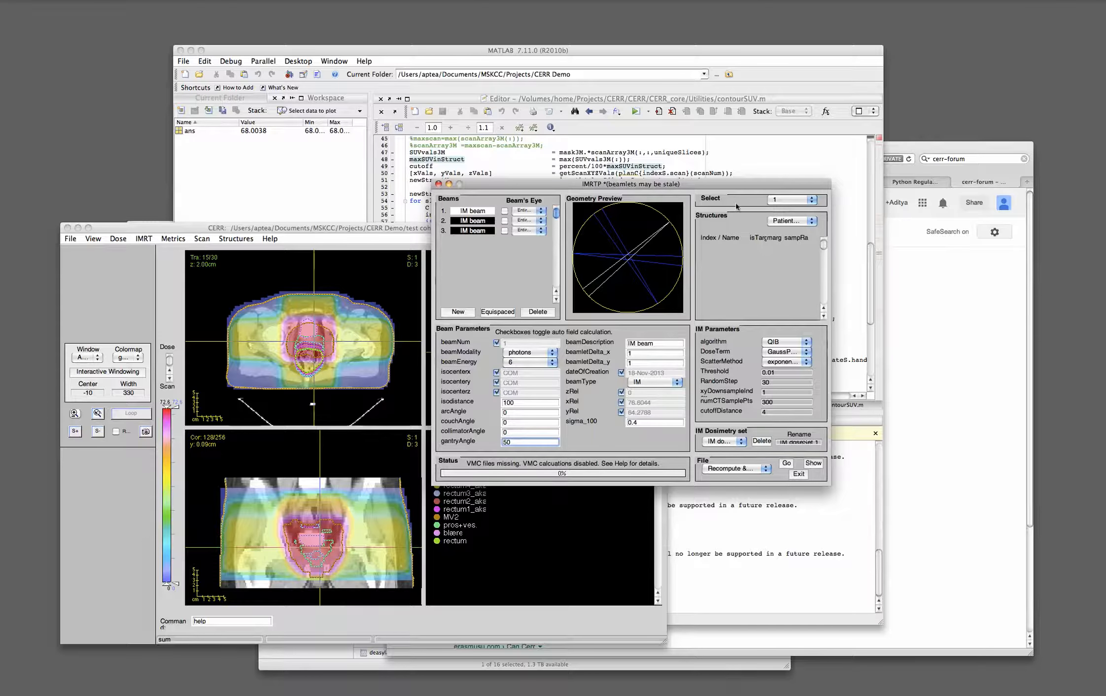
# Step: Add the pros+ves. structure to the IMRT plan and mark it as a target
pyautogui.click(799, 203)
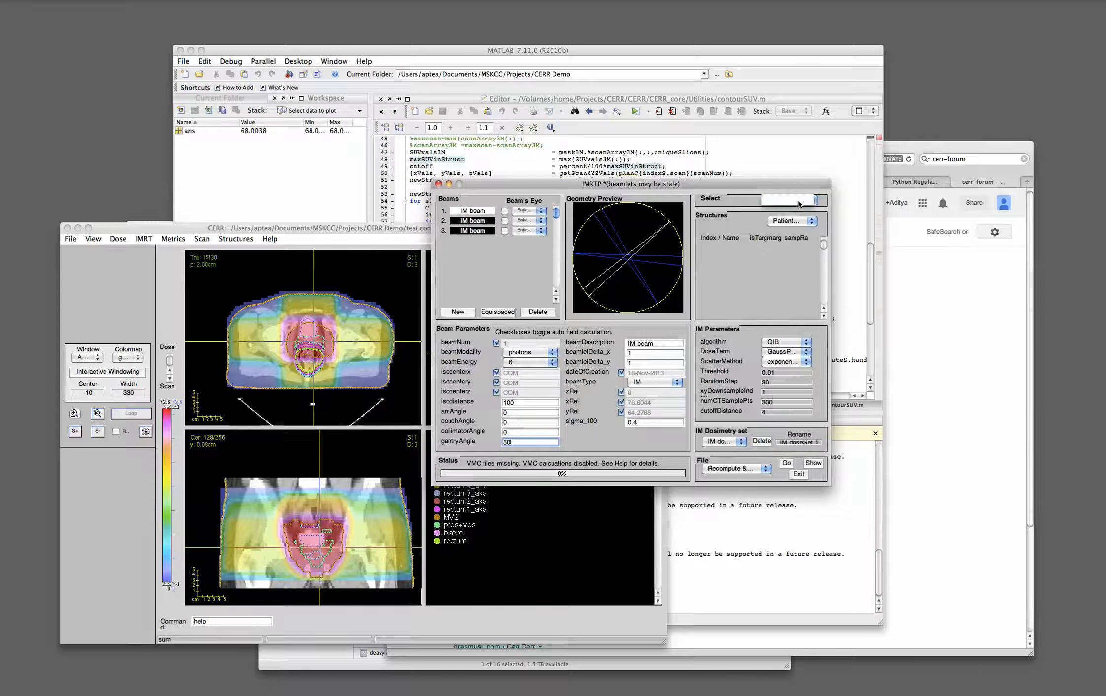
pyautogui.click(808, 224)
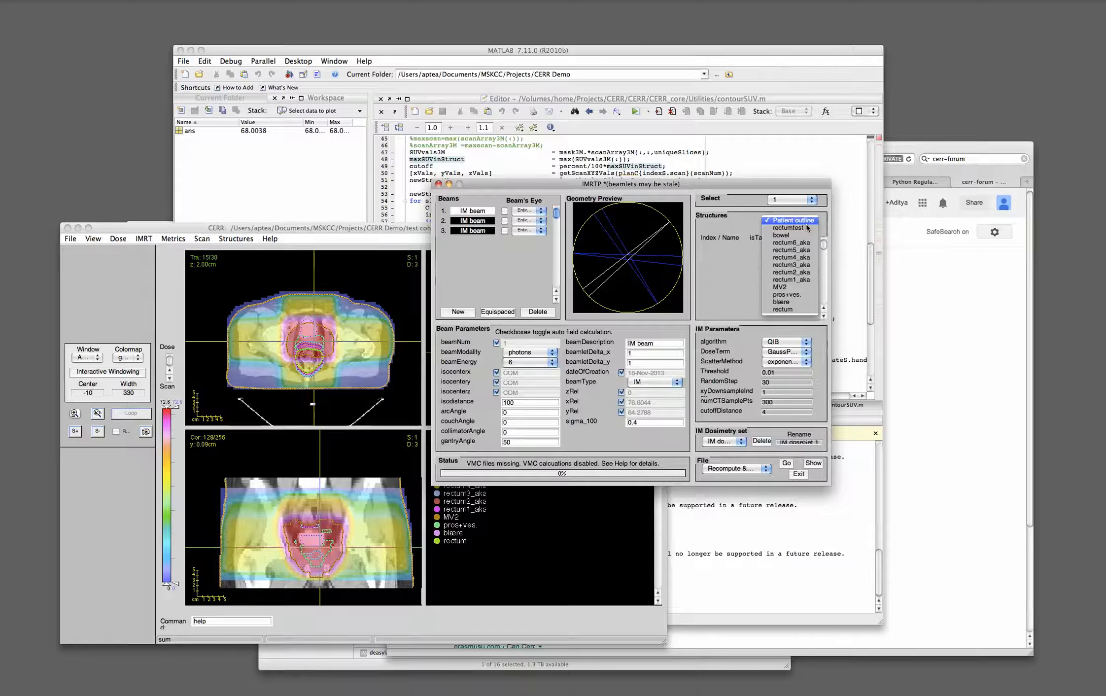
pyautogui.click(792, 296)
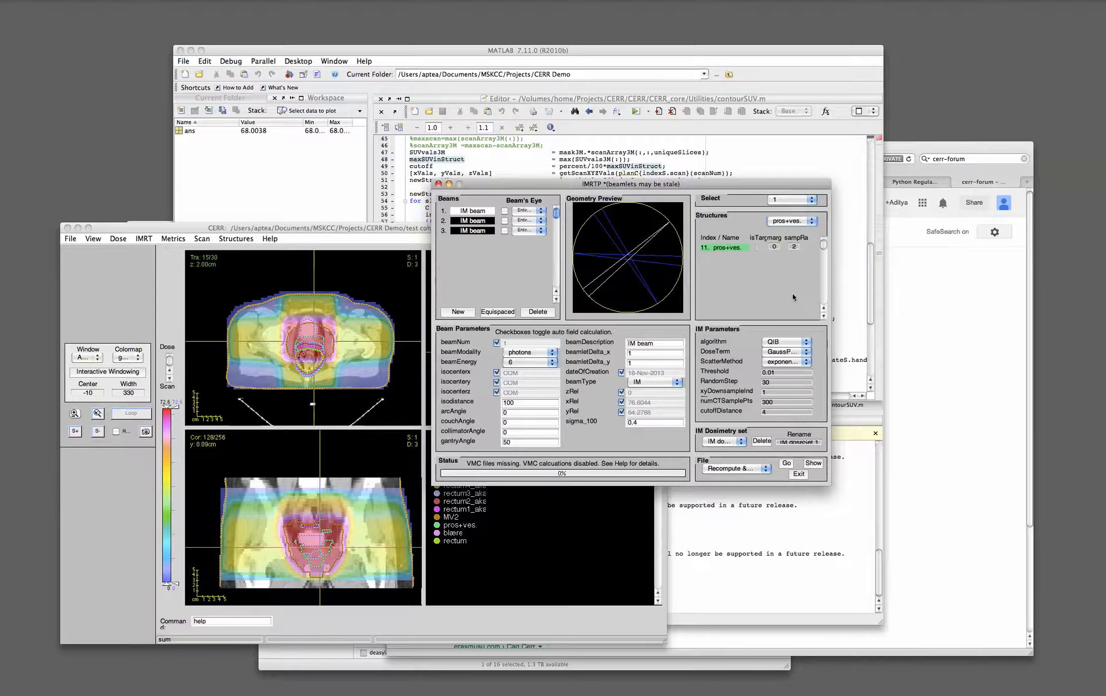
pyautogui.click(759, 247)
# Step: Move the IMRTP window clear of the views, show beams 1 and 2 on the scan, and hide both again
pyautogui.moveTo(620, 185); pyautogui.dragTo(784, 172)
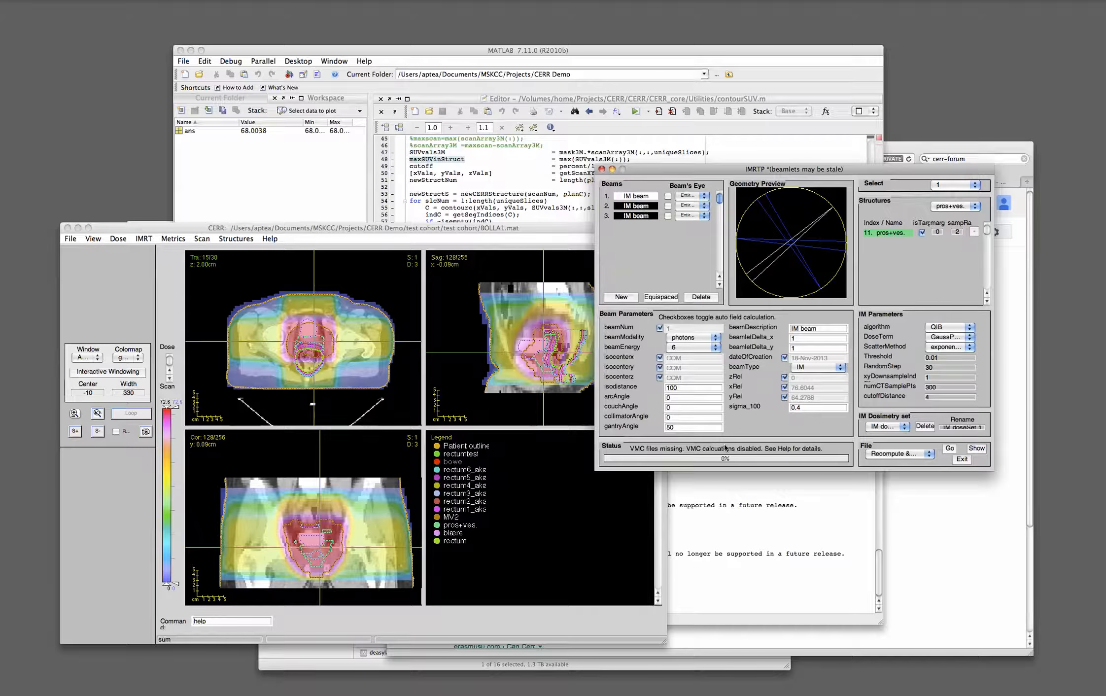
pyautogui.moveTo(742, 174); pyautogui.dragTo(796, 181)
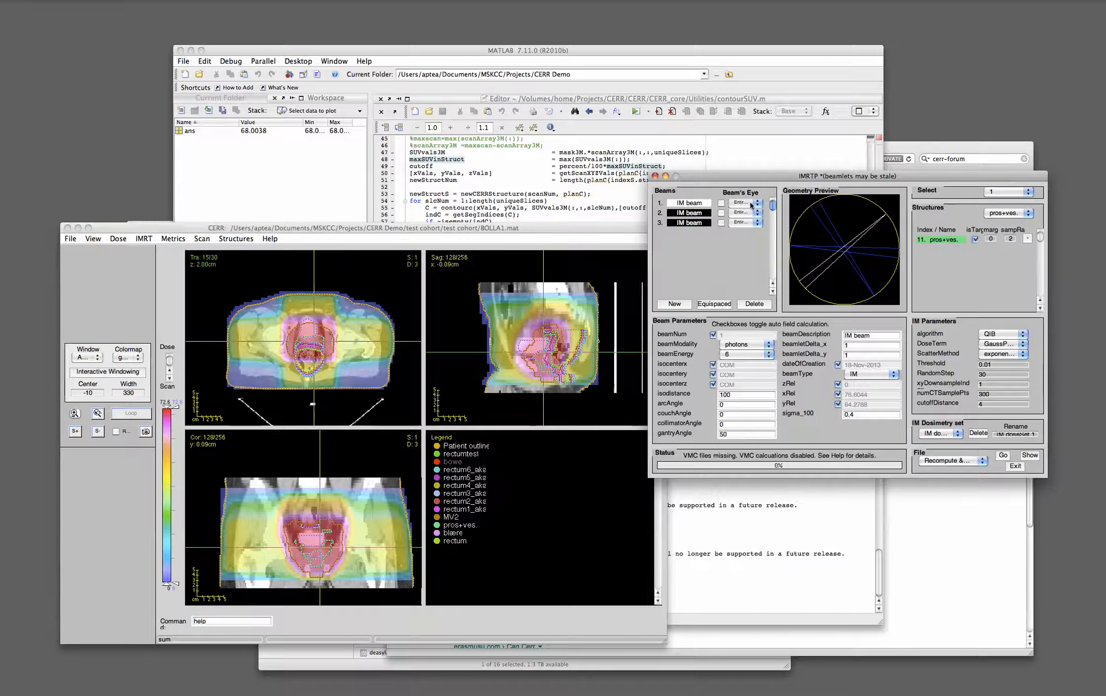
pyautogui.click(721, 203)
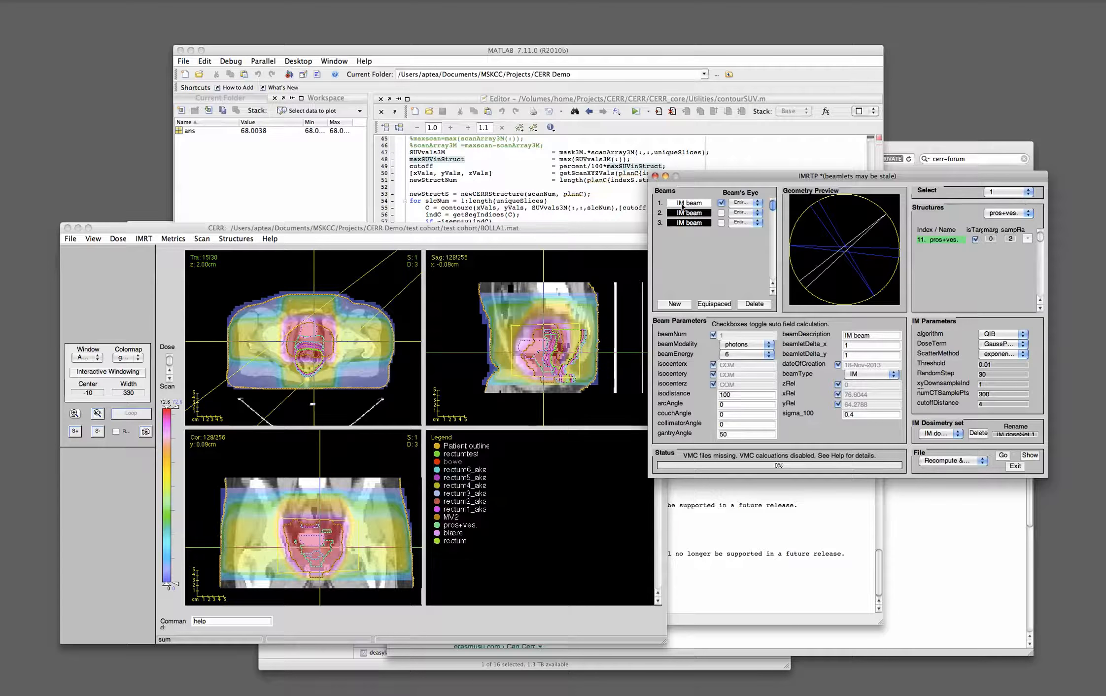
pyautogui.click(721, 213)
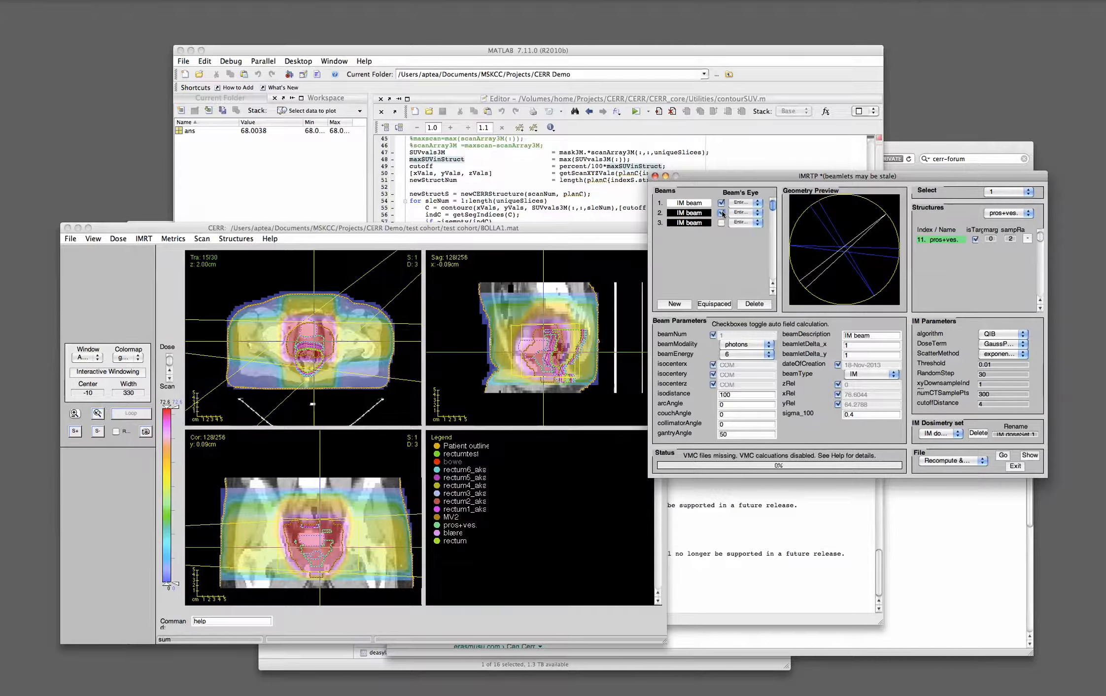
pyautogui.click(722, 213)
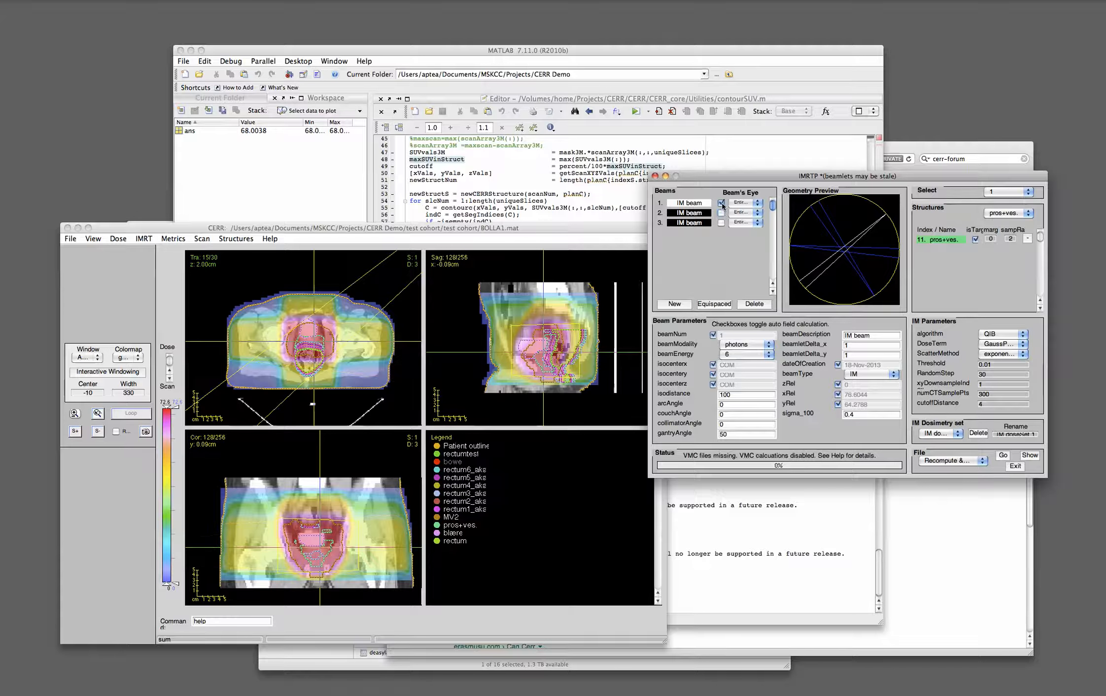
pyautogui.click(721, 204)
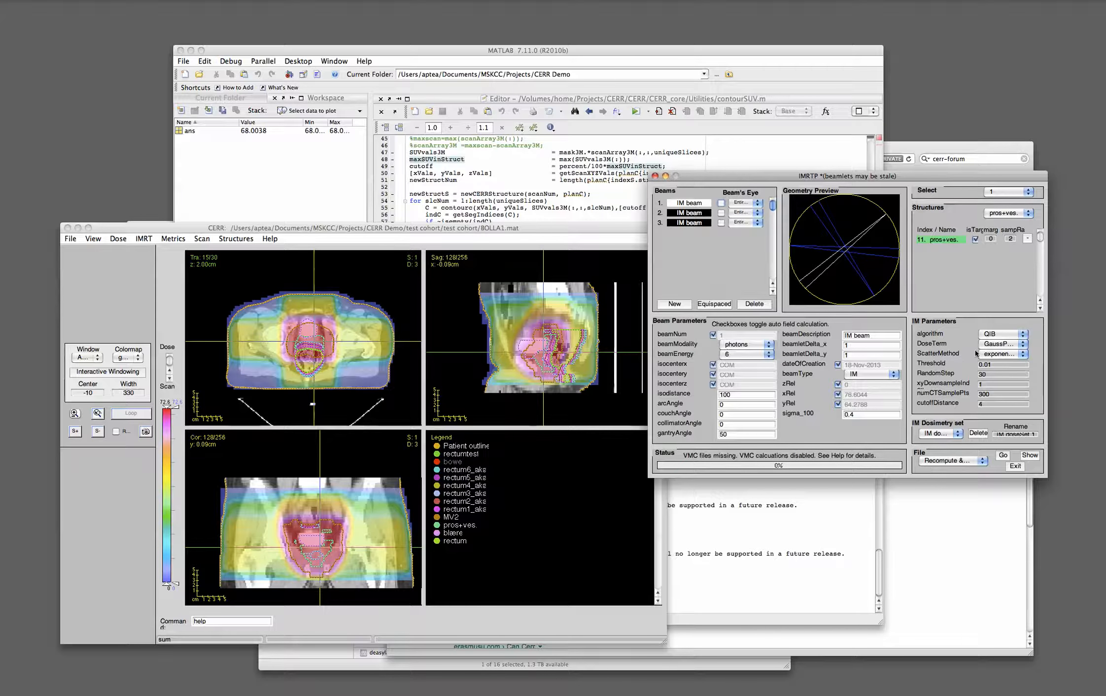
# Step: Check the available dose algorithms and highlight the IM dosimetry set's name
pyautogui.click(1005, 334)
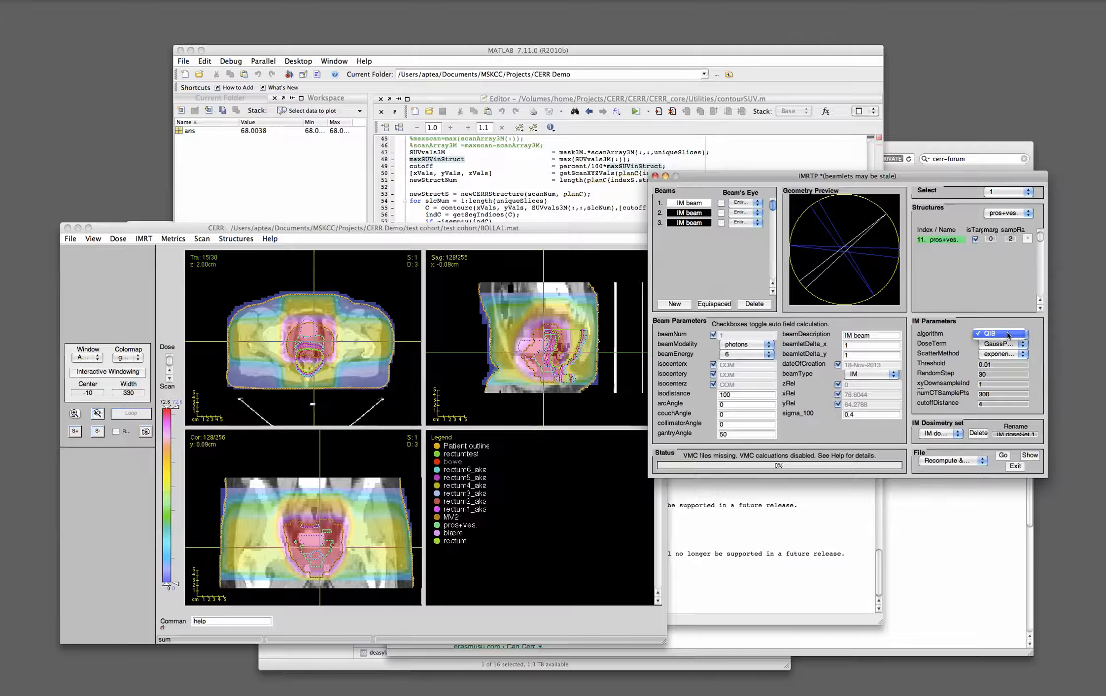
pyautogui.click(909, 353)
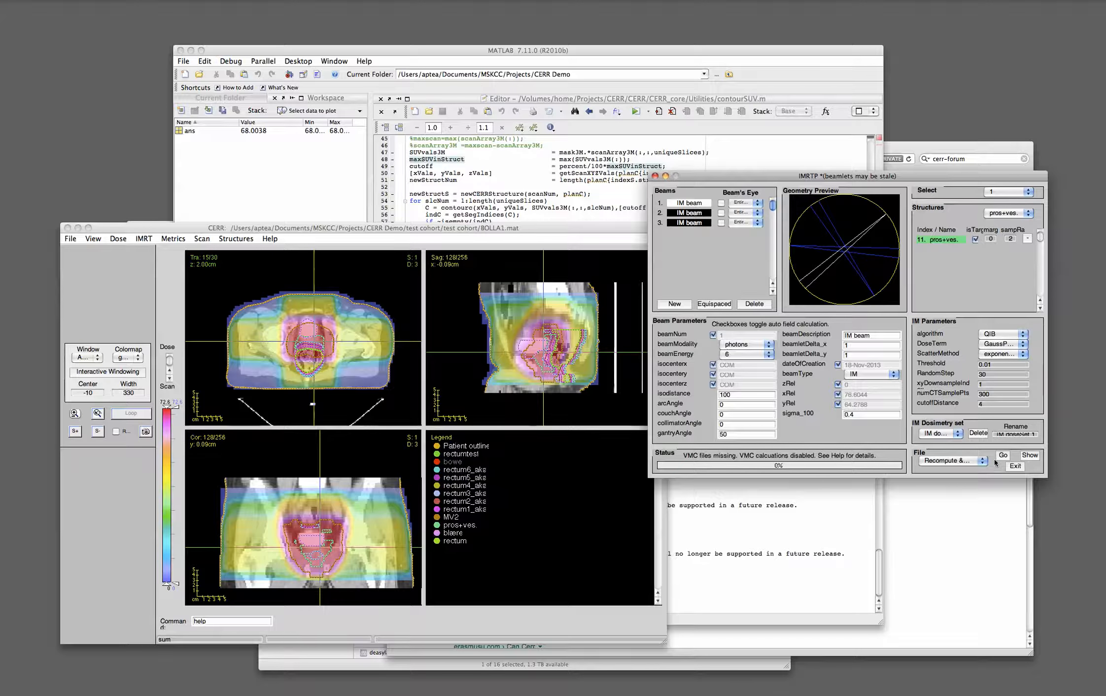
pyautogui.tripleClick(1029, 434)
# Step: Delete beam 3 and beam 2, keeping only beam 1 in the plan
pyautogui.click(703, 225)
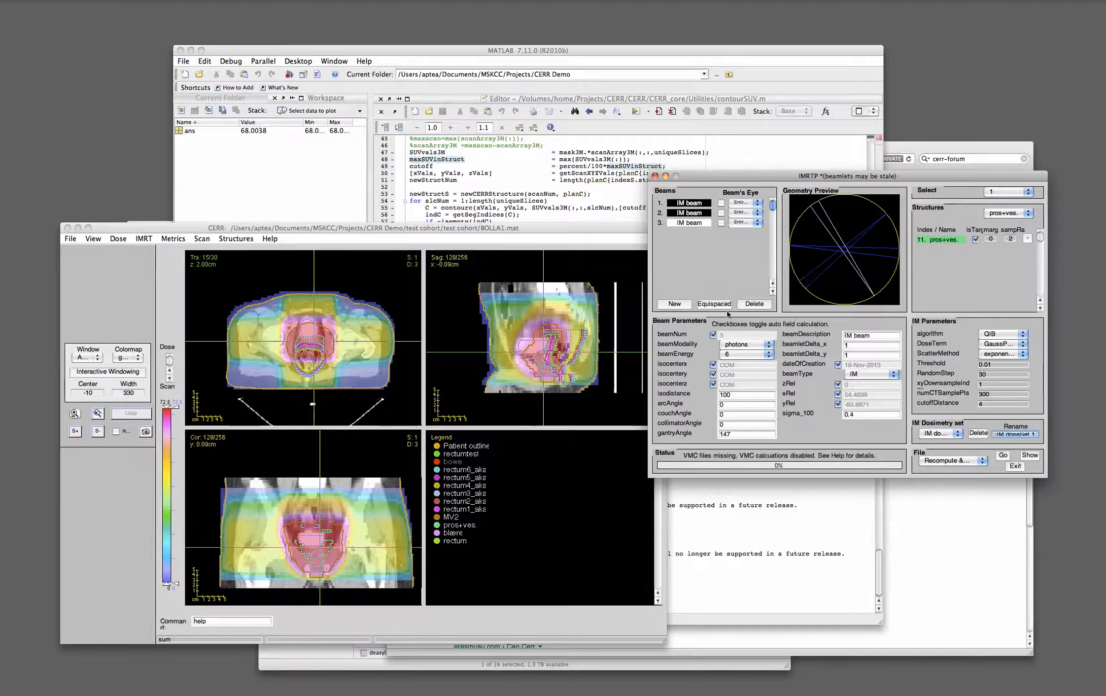
pyautogui.click(755, 304)
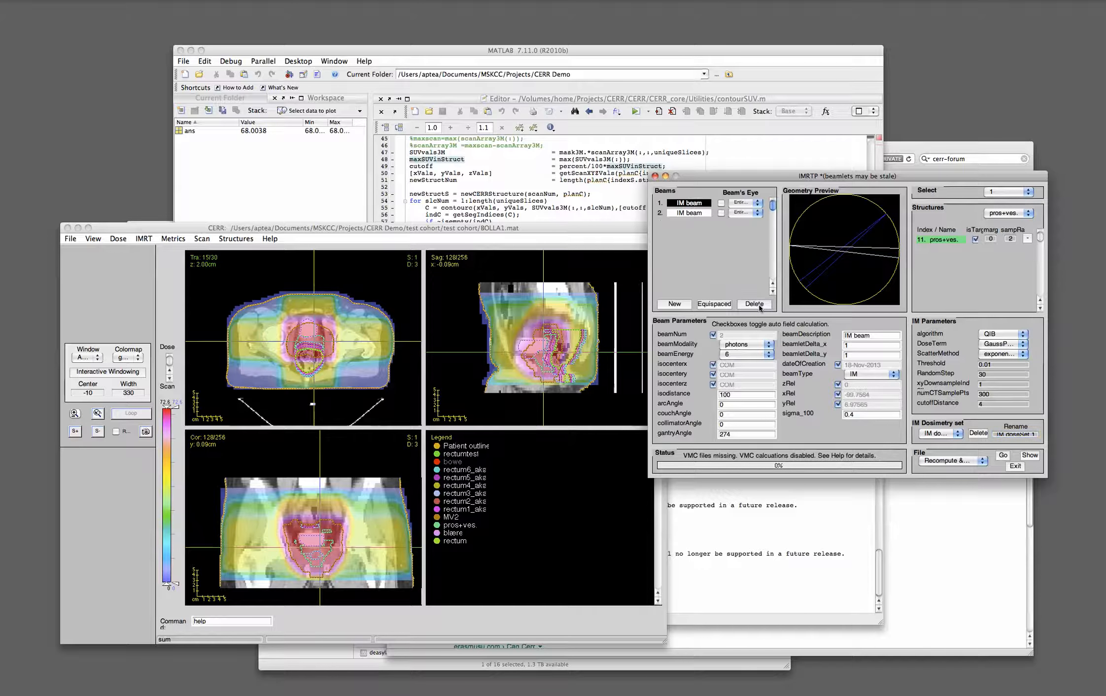
pyautogui.click(754, 304)
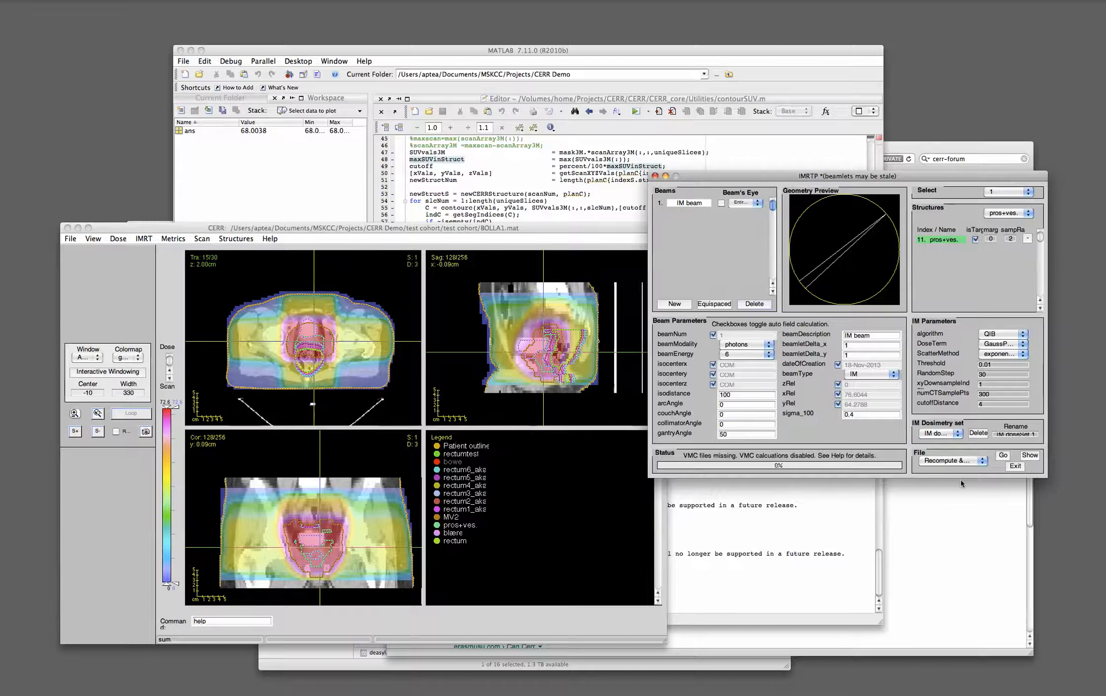
# Step: Run the beamlet calculation for the single beam with Recompute & add dosimetry, and review the other recompute options
pyautogui.click(1004, 456)
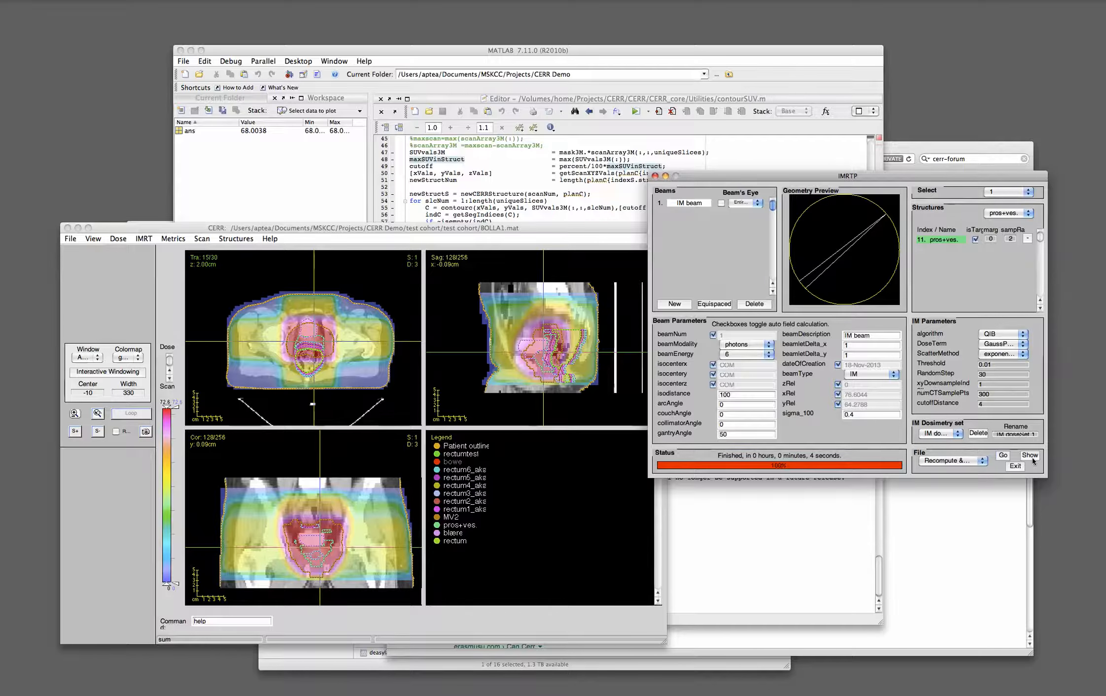
pyautogui.click(982, 462)
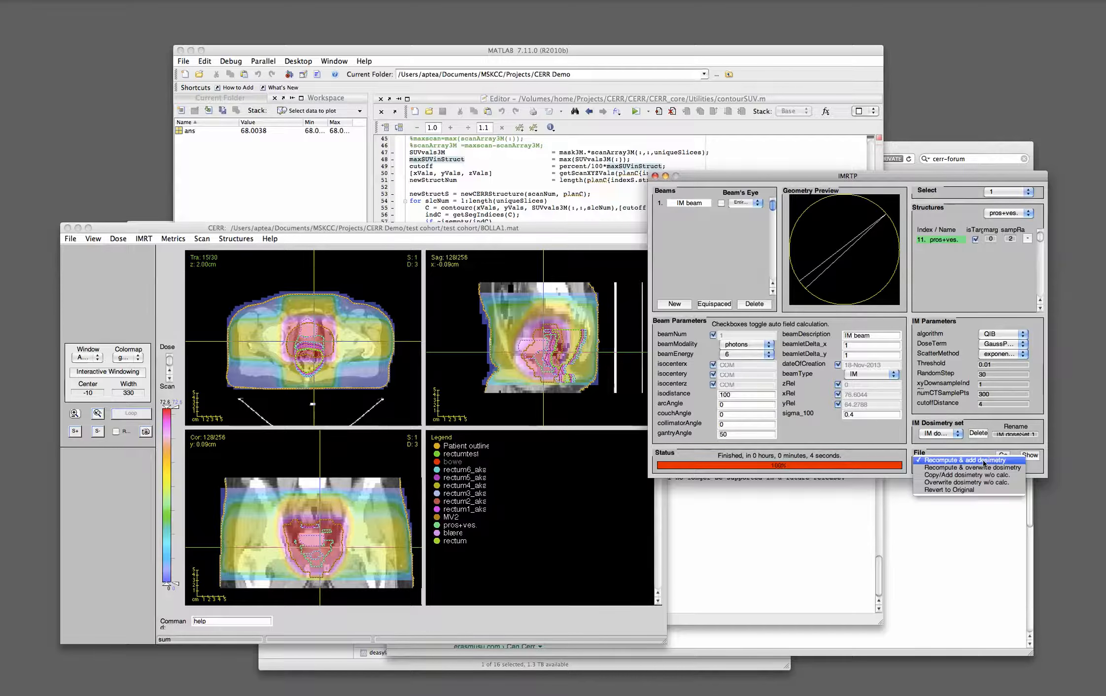
pyautogui.click(1015, 463)
# Step: Show the IM dose for structure 11 as a new dose named "imrt_beamlets_test", leaving the beam weights and scan number empty
pyautogui.click(1029, 456)
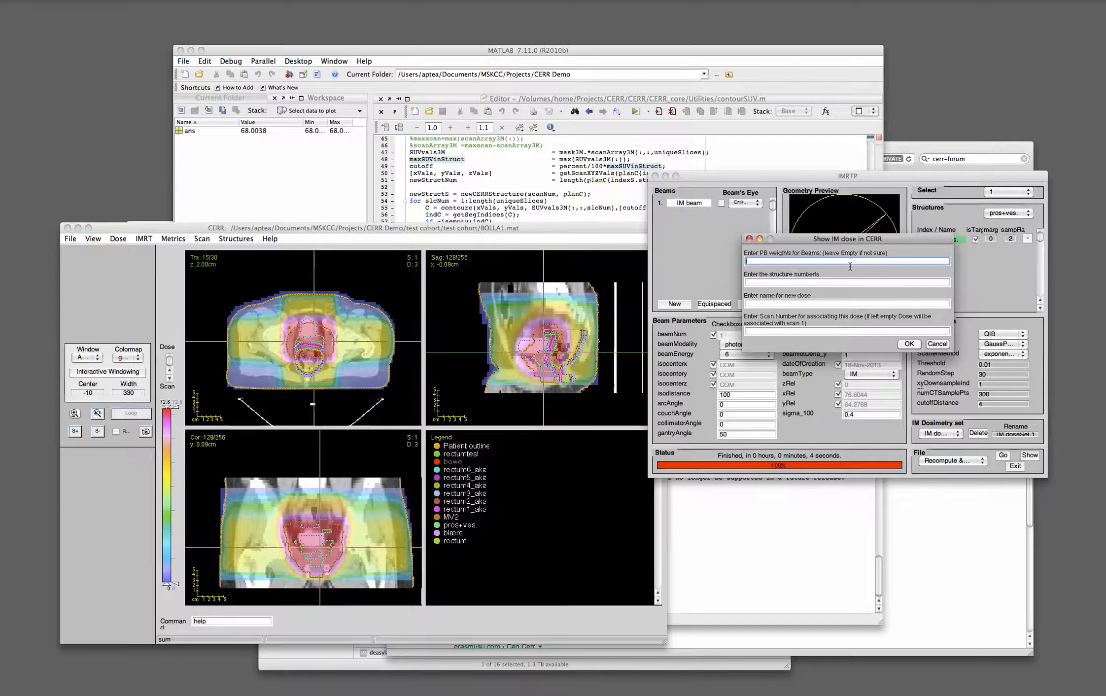
pyautogui.press('Tab')
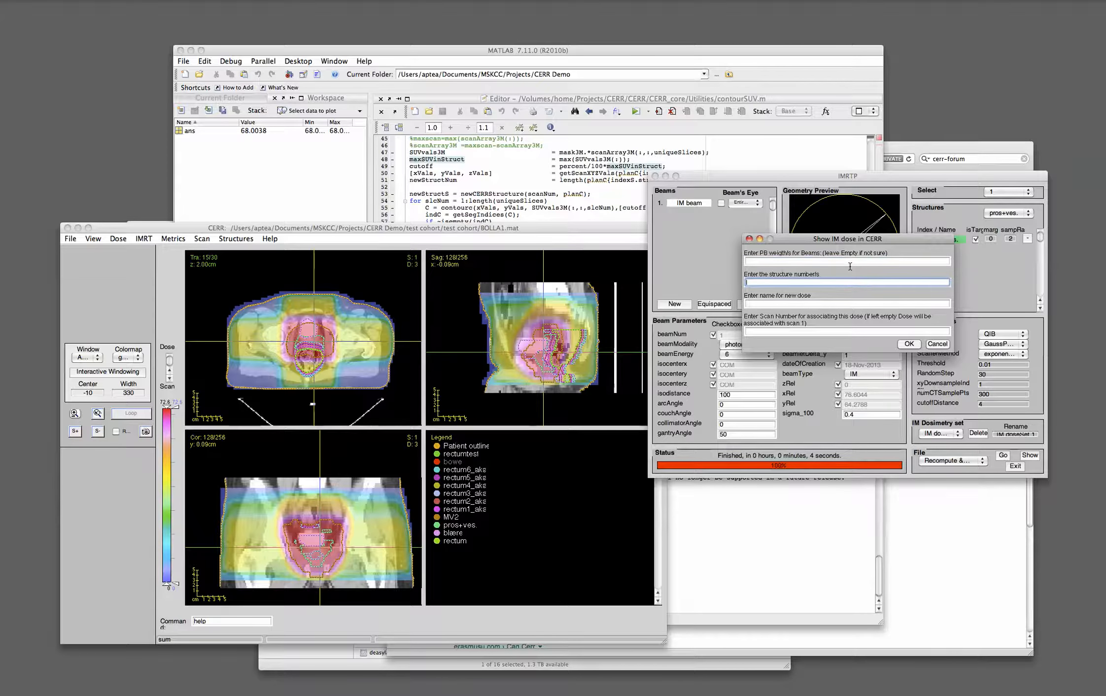
pyautogui.moveTo(851, 240); pyautogui.dragTo(812, 262)
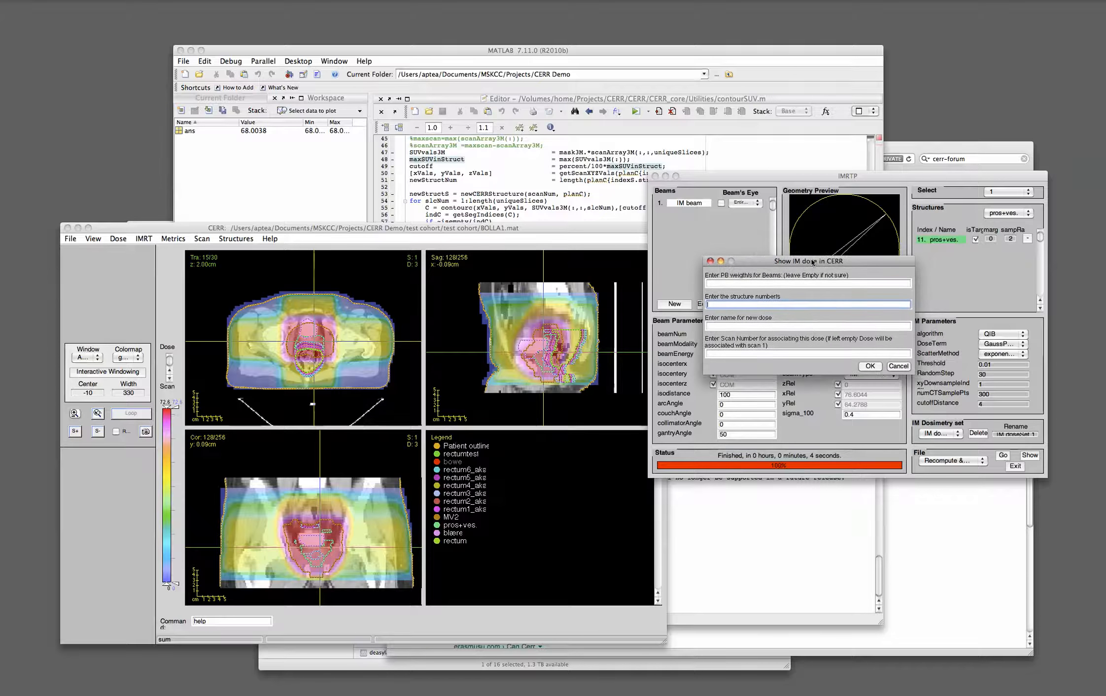
pyautogui.write('11')
pyautogui.press('Tab')
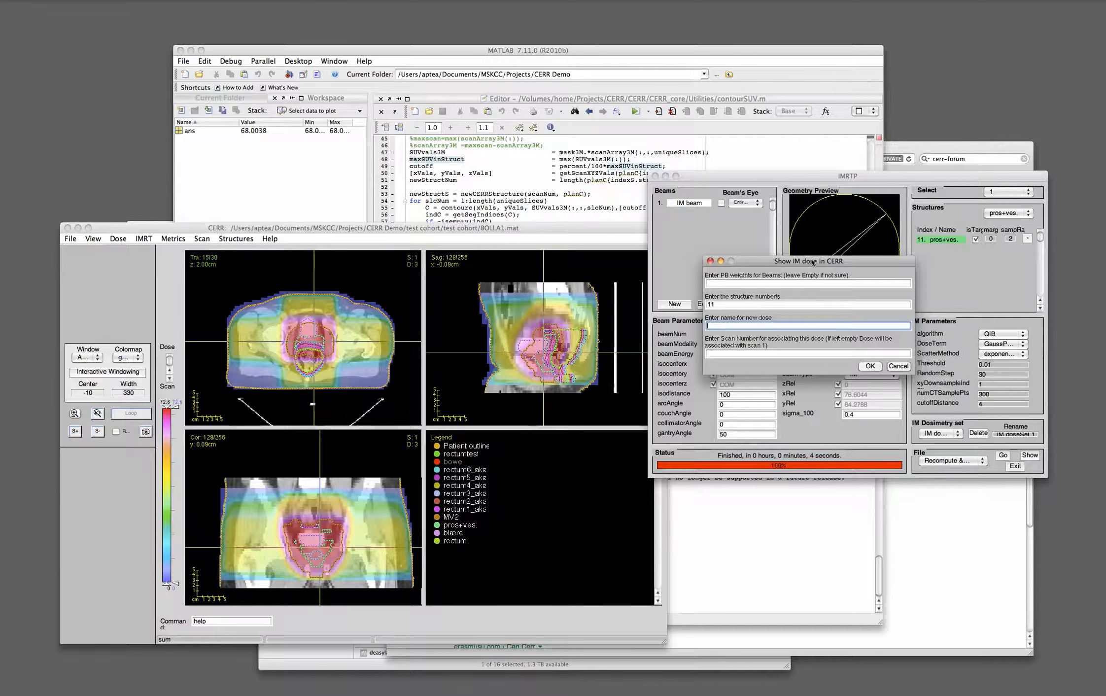
pyautogui.write('mrt_beamlets_test')
pyautogui.click(803, 354)
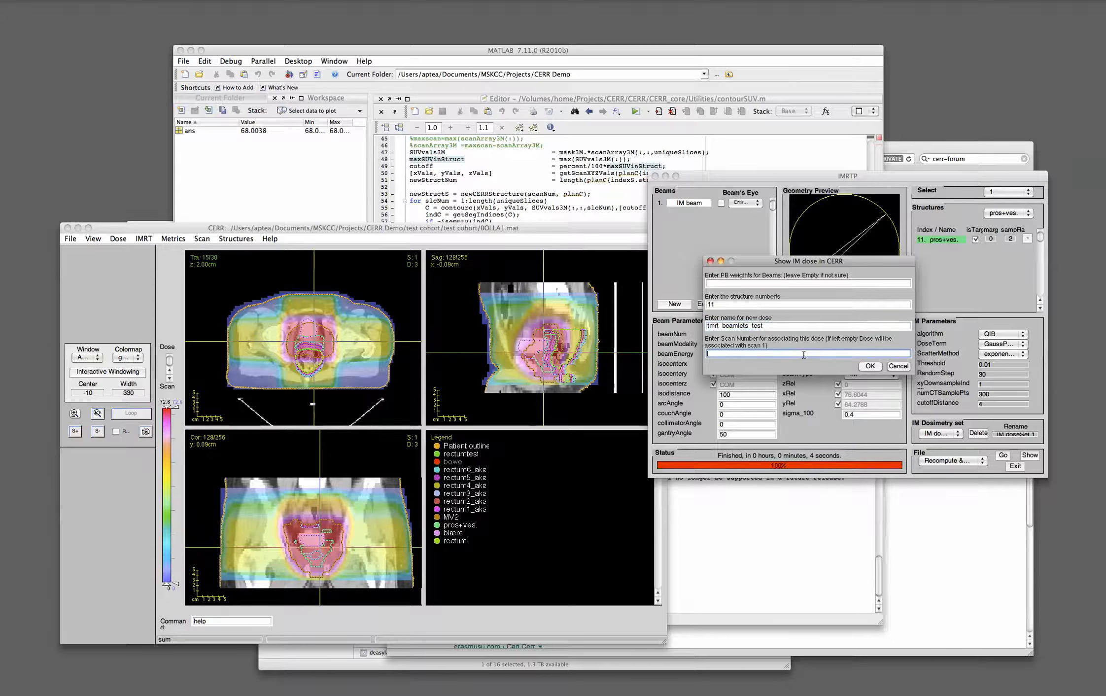
pyautogui.click(870, 366)
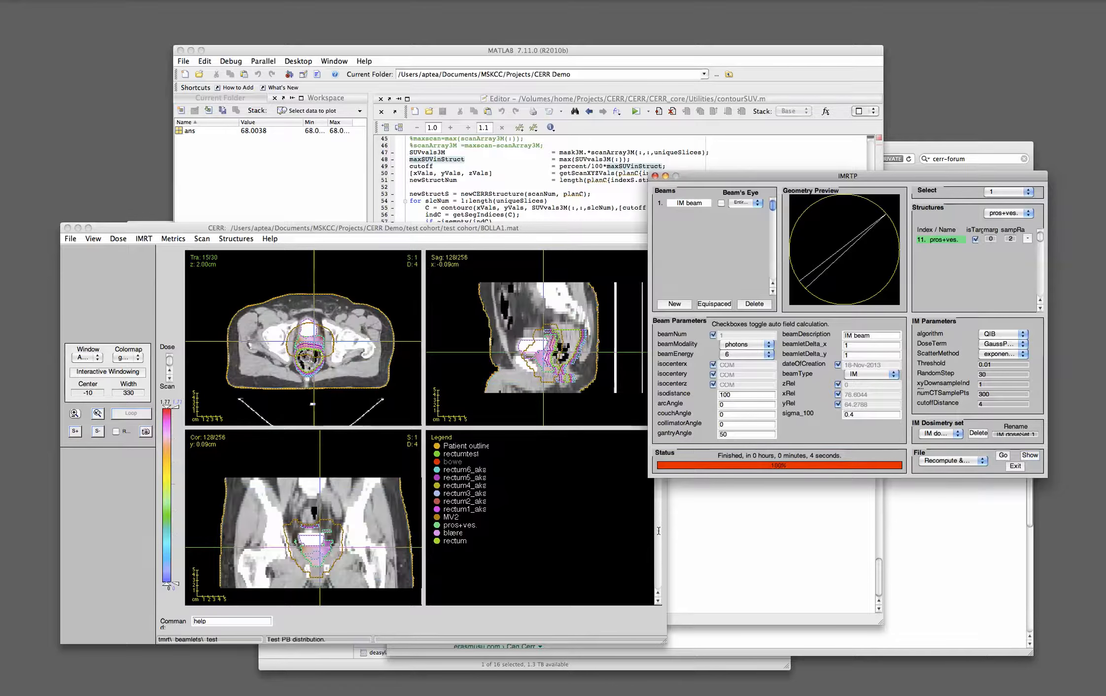
# Step: Zoom in on the target dose in the transverse, coronal and sagittal views, and zoom the sagittal view back out
pyautogui.click(111, 318)
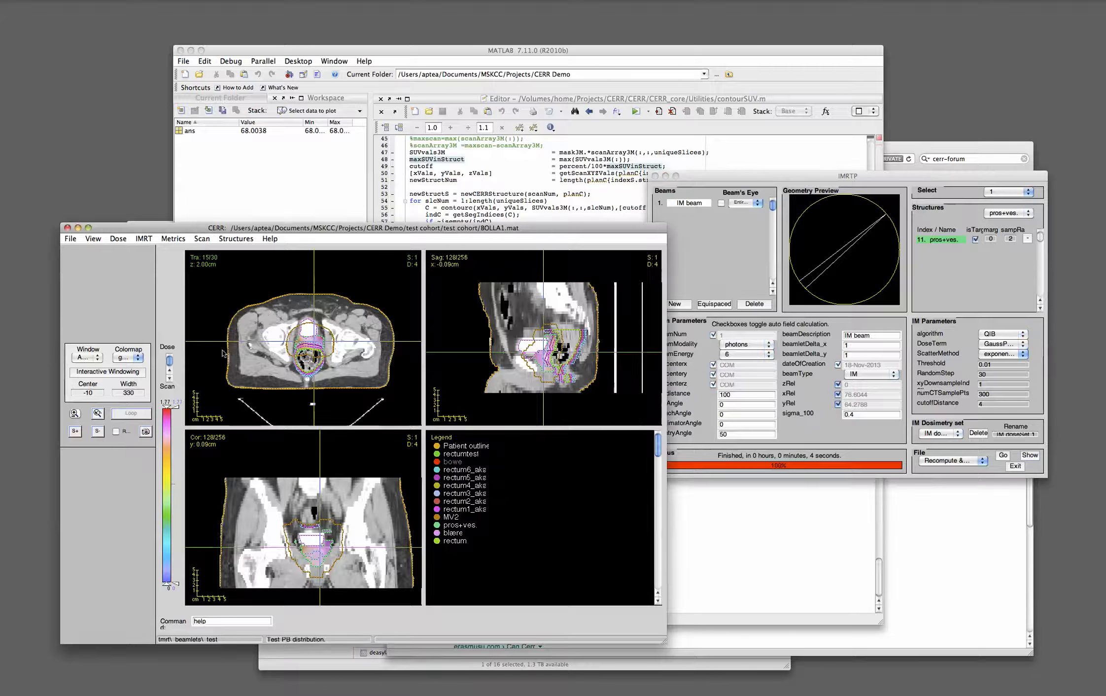
pyautogui.click(77, 415)
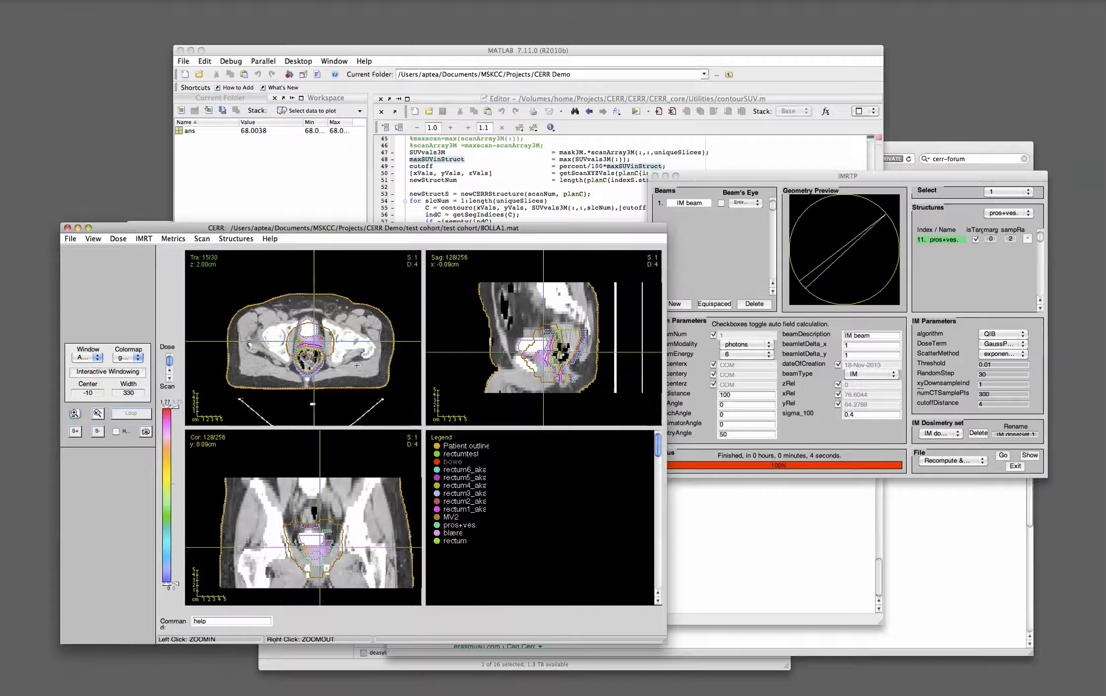
pyautogui.click(338, 354)
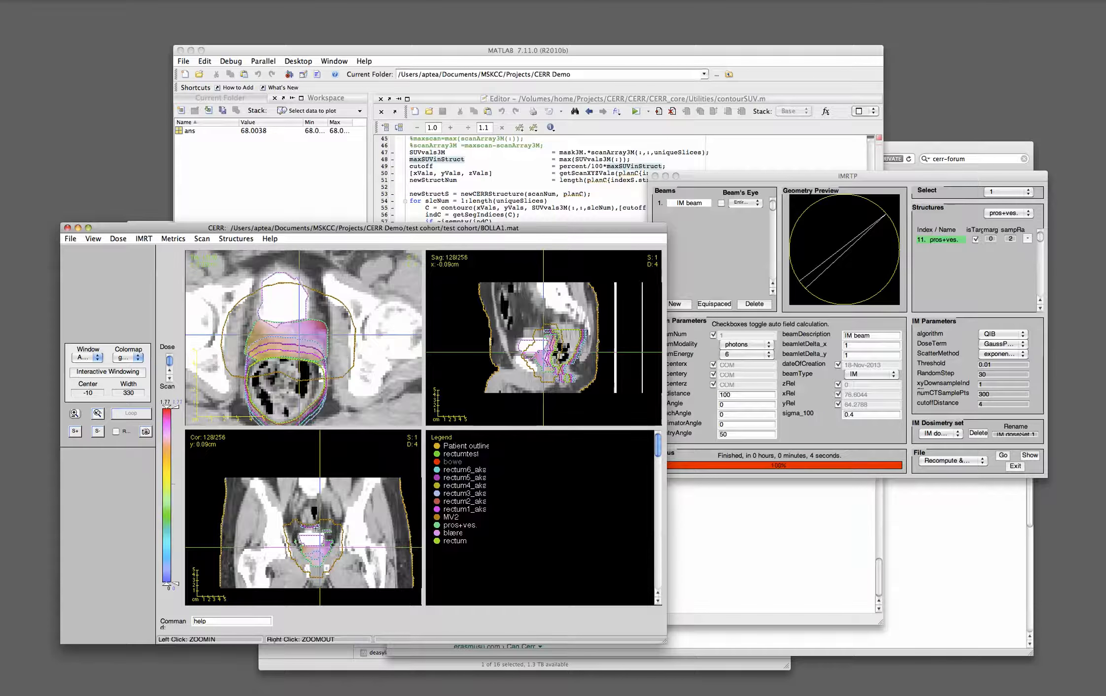
pyautogui.click(294, 534)
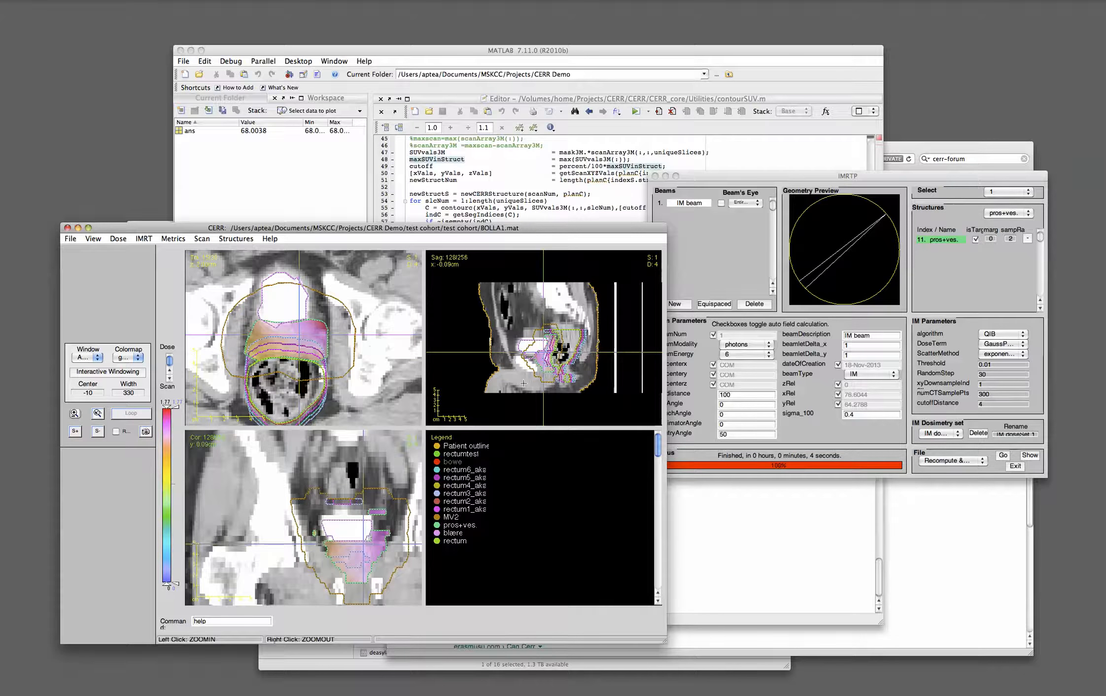
pyautogui.click(523, 324)
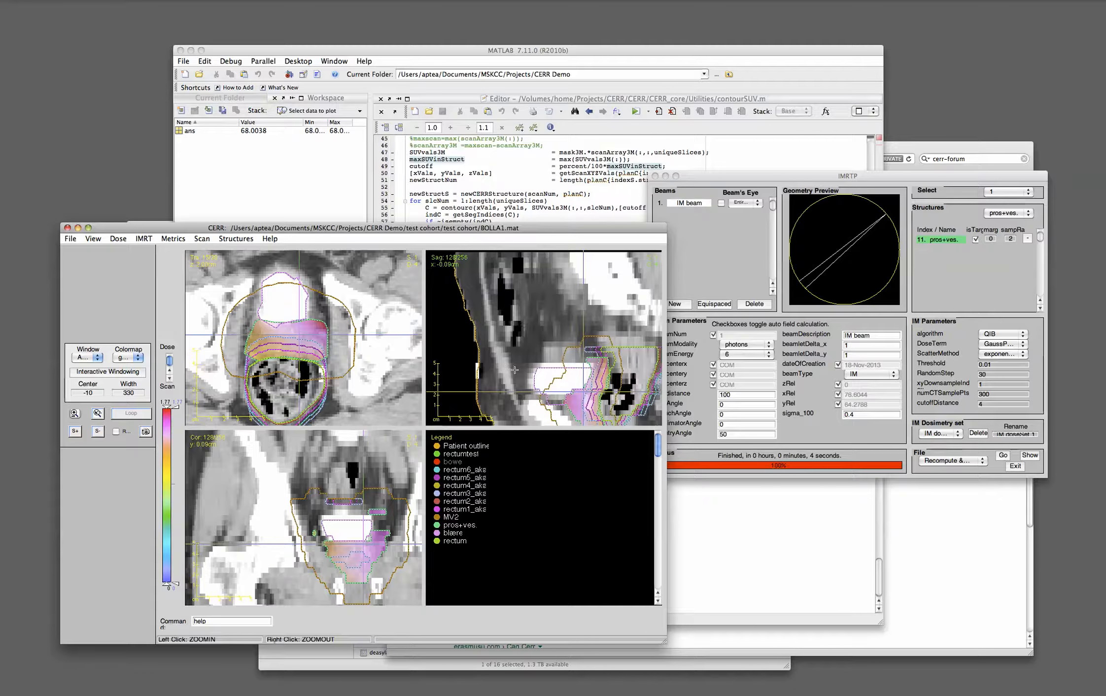
pyautogui.rightClick(588, 381)
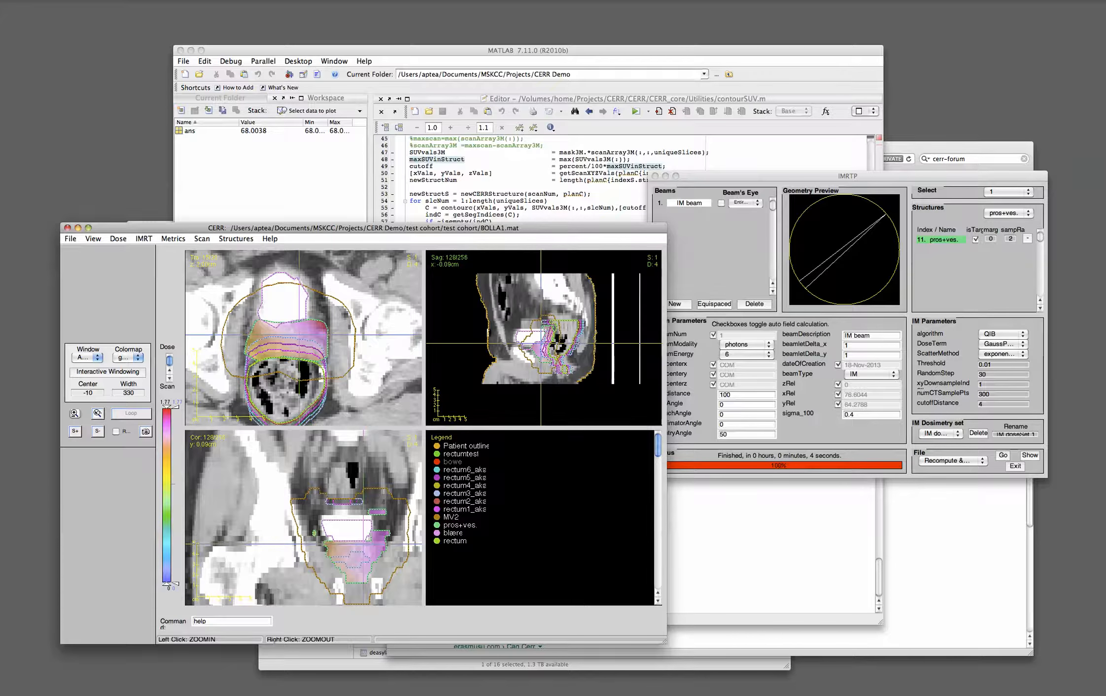
# Step: Zoom the transverse, coronal and sagittal views back out to the wider anatomy and leave zoom mode
pyautogui.click(512, 318)
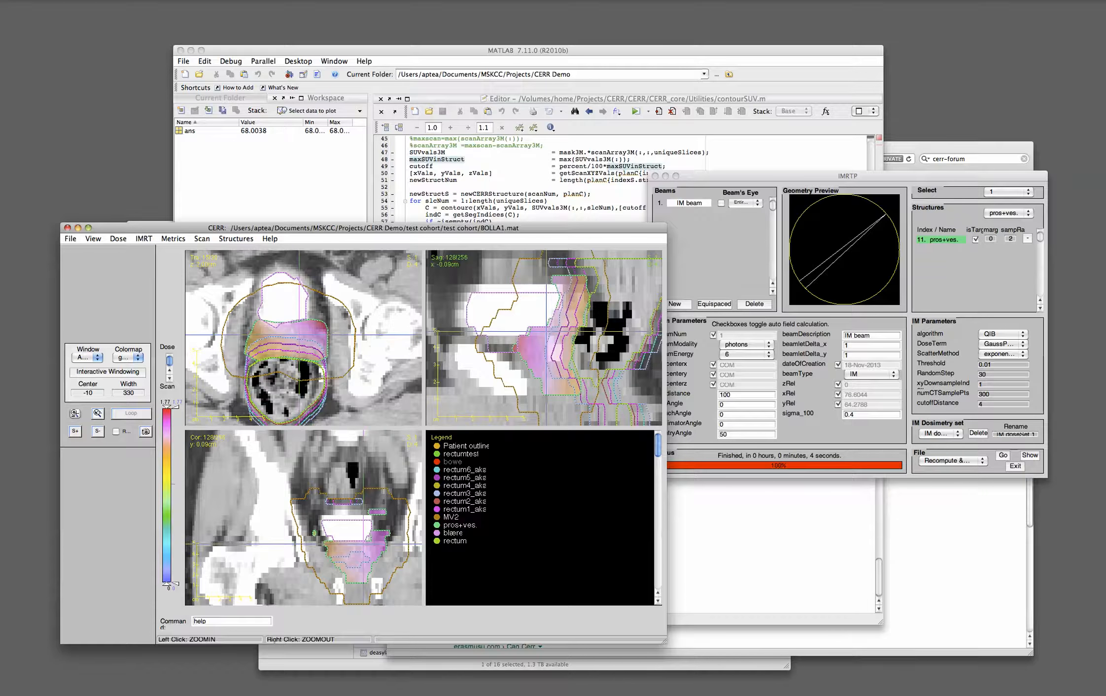
pyautogui.click(74, 413)
pyautogui.click(74, 412)
pyautogui.rightClick(267, 300)
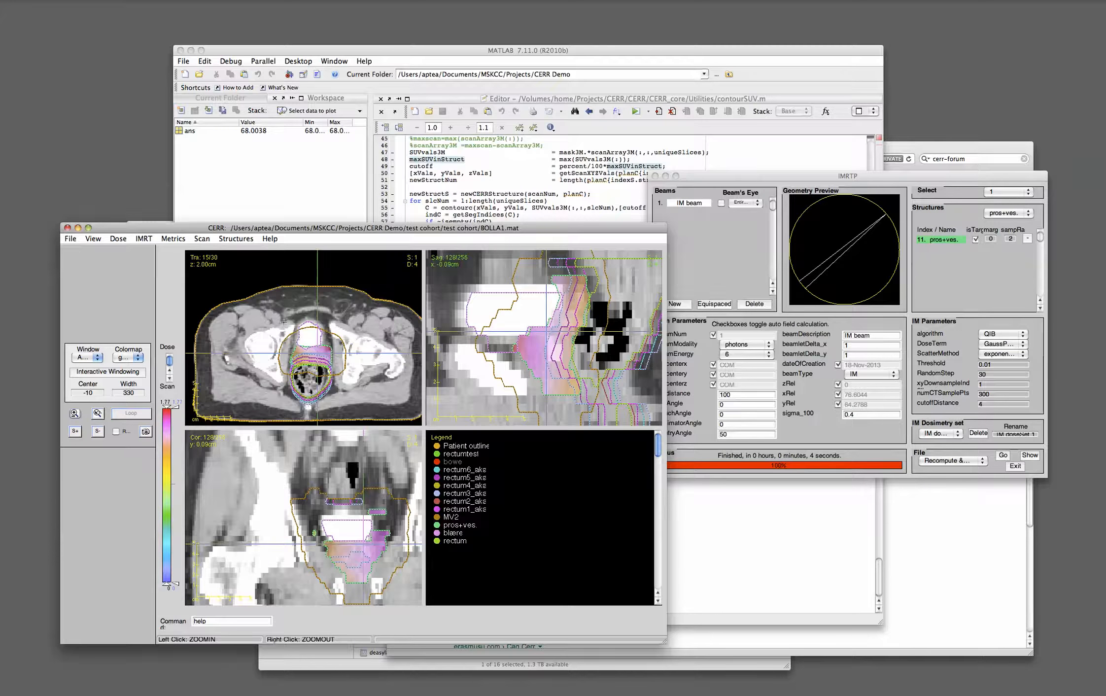
pyautogui.rightClick(320, 489)
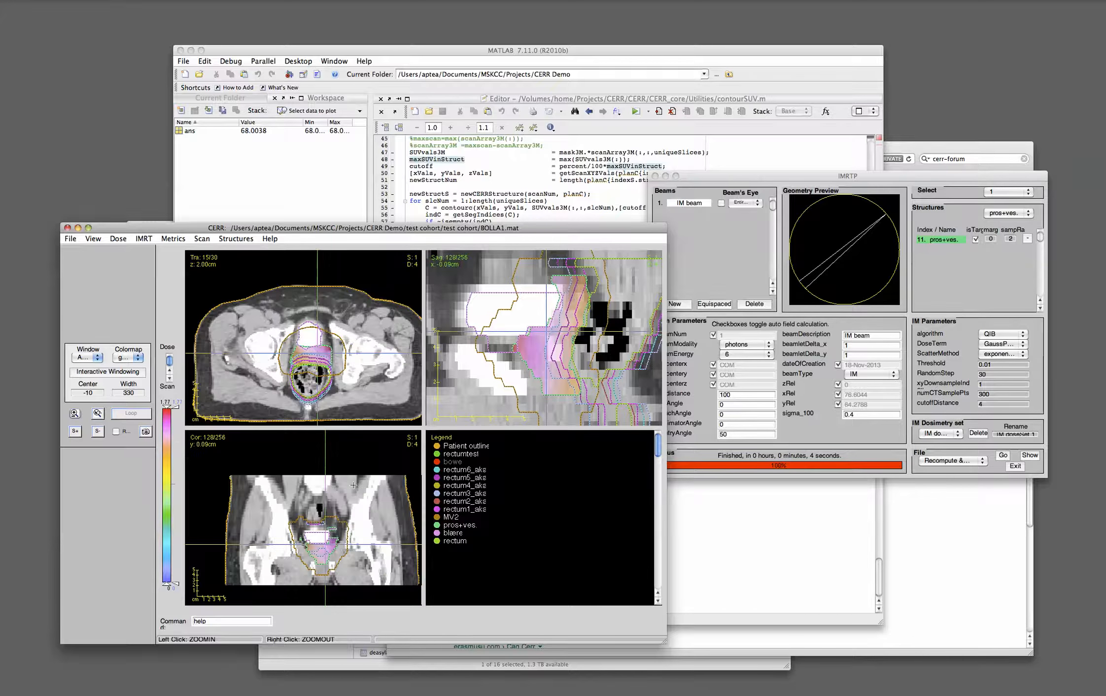
pyautogui.rightClick(568, 313)
pyautogui.click(75, 413)
# Step: Exit the IMRTP planning tool, confirming the exit, and check the list of available doses in the viewer
pyautogui.click(680, 178)
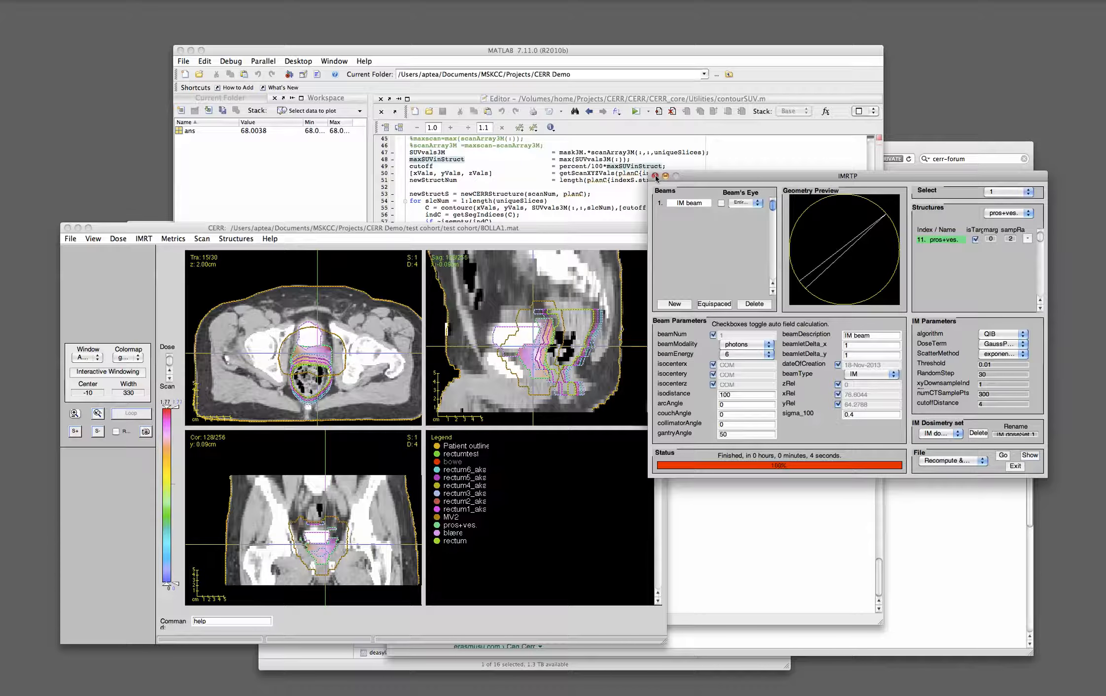
pyautogui.click(655, 176)
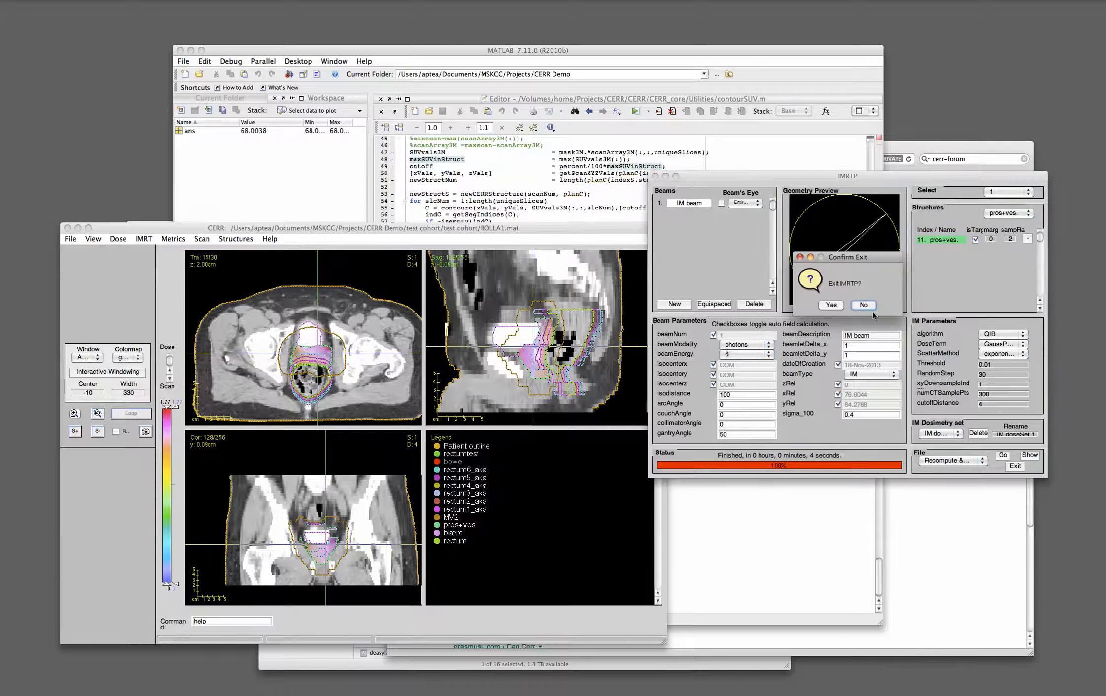
pyautogui.click(832, 306)
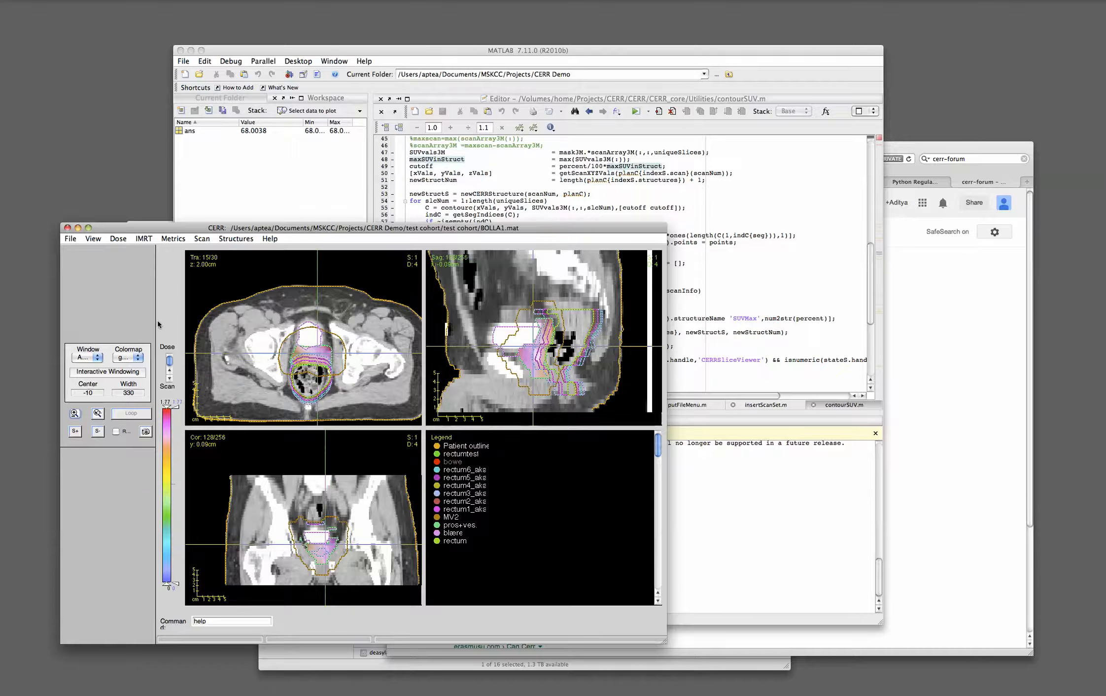
pyautogui.click(114, 240)
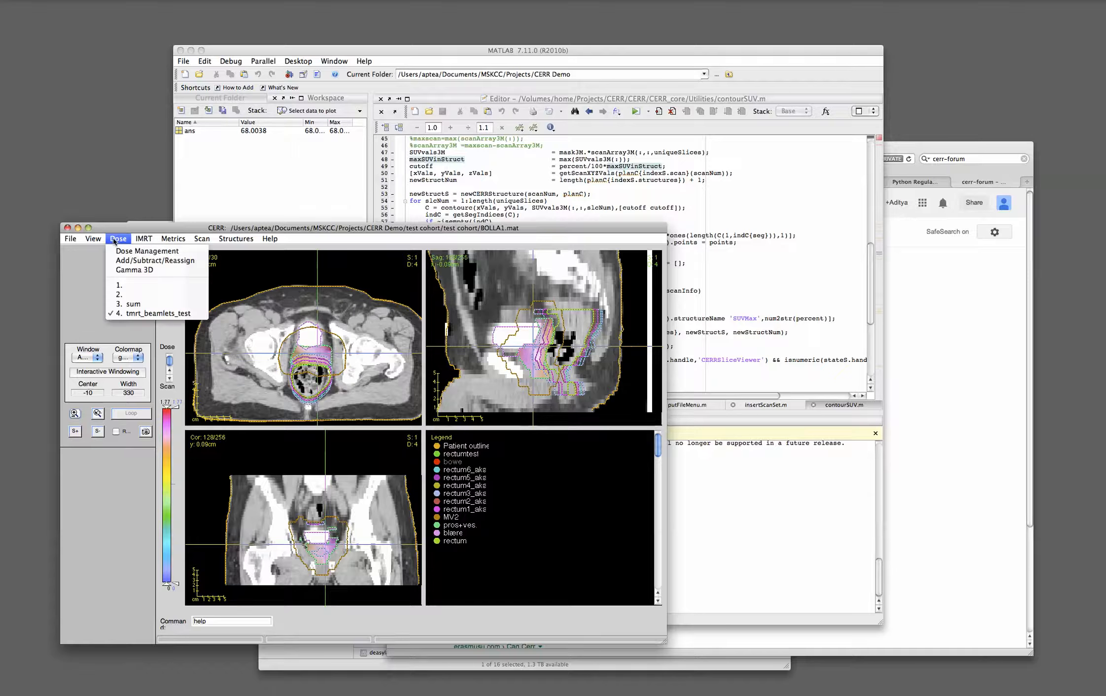
pyautogui.click(113, 240)
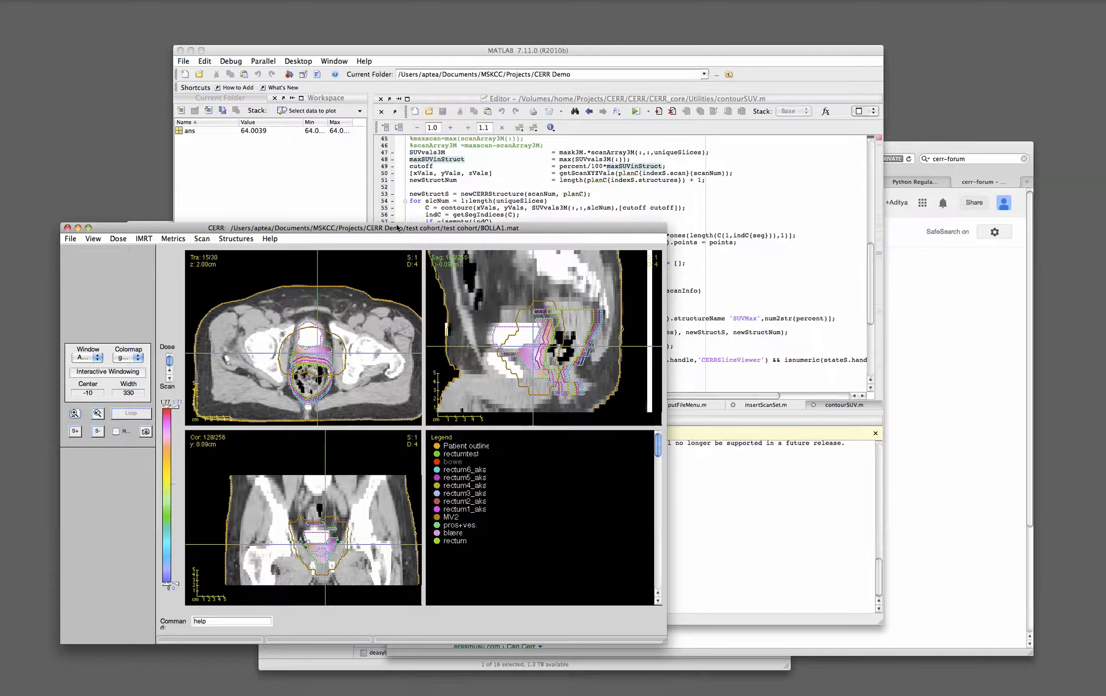
# Step: Switch to MATLAB, declare planC as a global variable, and display planC and its last cell, planC{end}
pyautogui.click(760, 521)
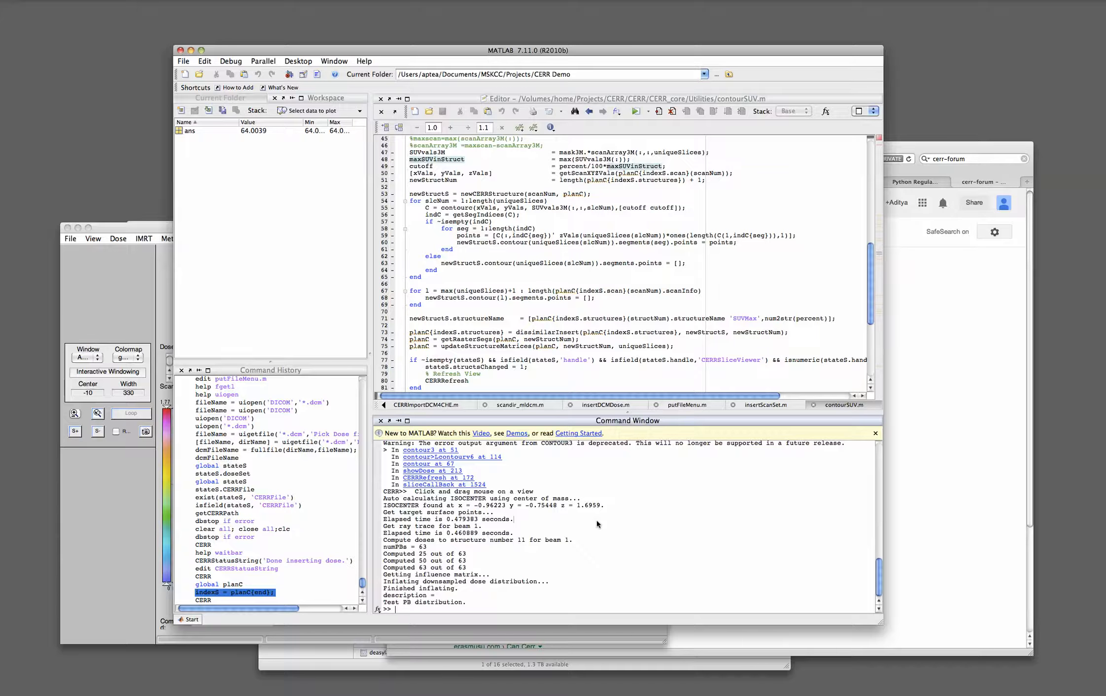
pyautogui.write('global planC')
pyautogui.press('Return')
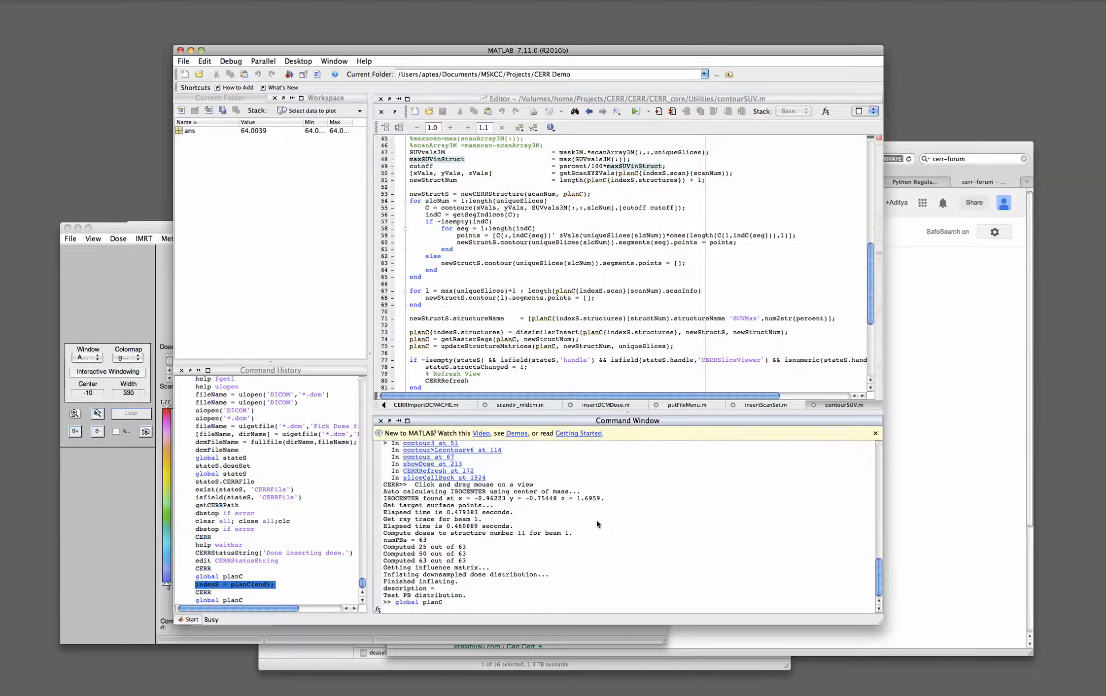
pyautogui.write('planC')
pyautogui.press('Return')
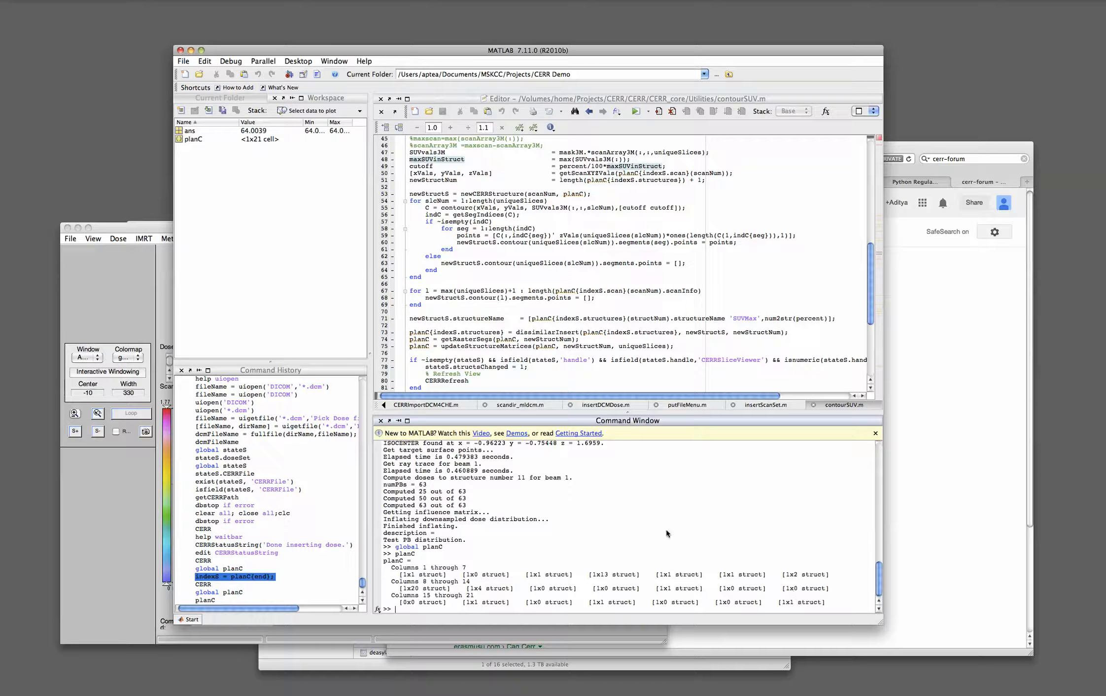
pyautogui.write('planC{end}')
pyautogui.press('Return')
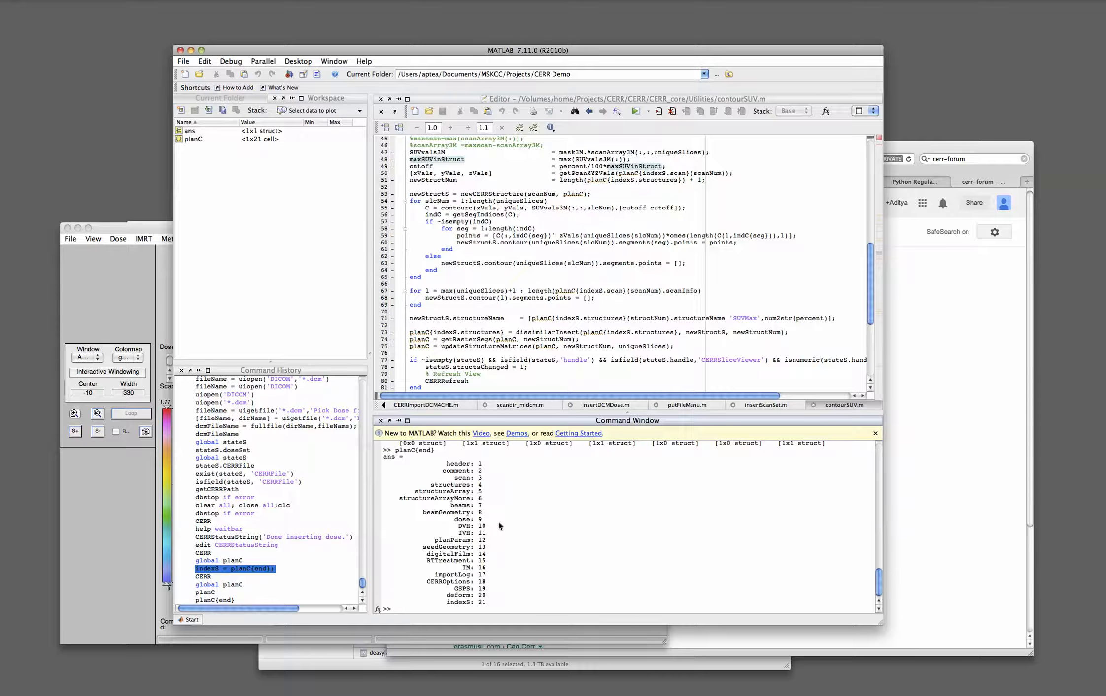
# Step: Assign planC{end} to indexS with the output suppressed, and display the scan structure with planC{indexS.scan}
pyautogui.press('Up')
pyautogui.write('indexS =')
pyautogui.press('Return')
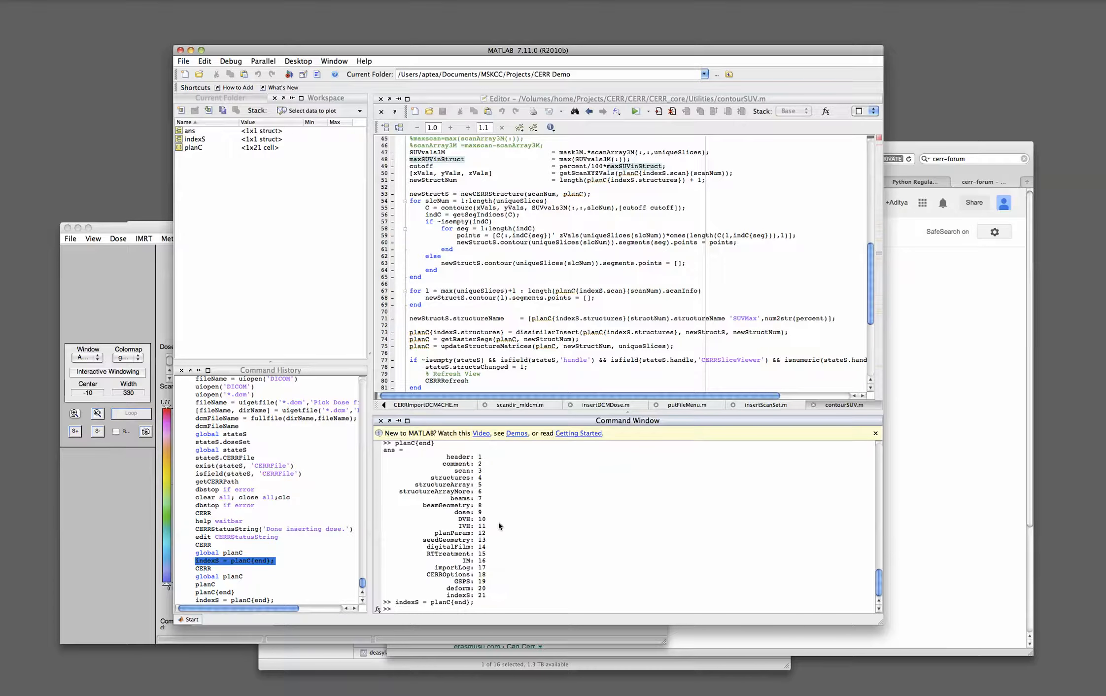
pyautogui.write('planC{indexS.scan}')
pyautogui.press('Return')
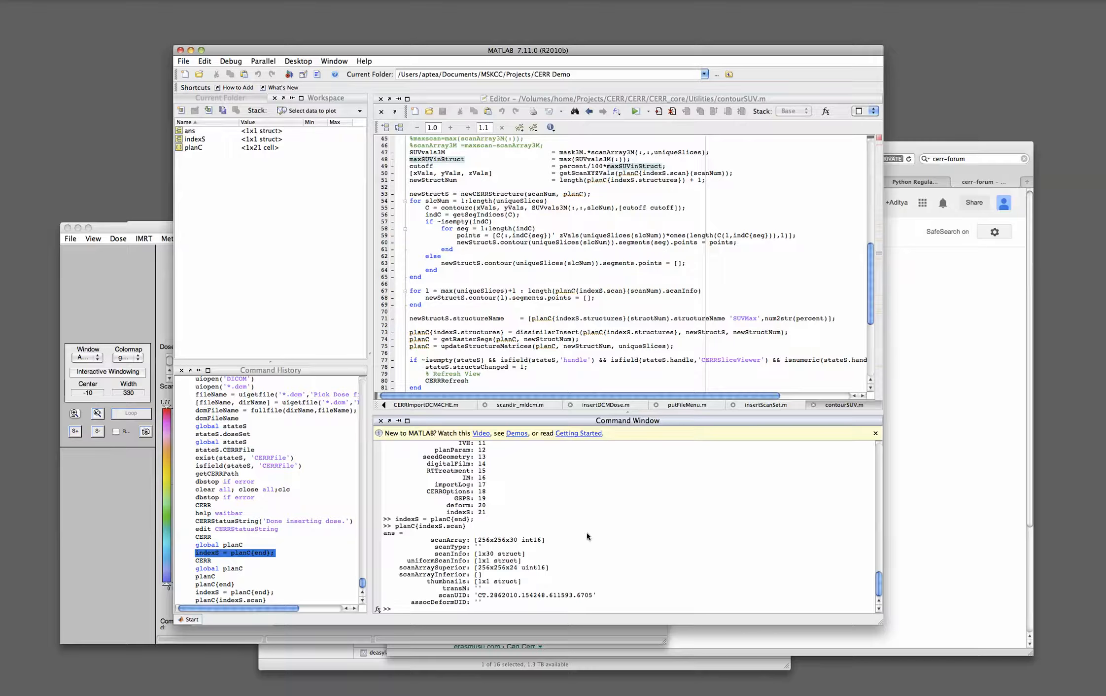
# Step: Display the fields of planC{indexS.IM} and of planC{indexS.IM}.IMDosimetry
pyautogui.press('Up')
pyautogui.press('Left')
pyautogui.hotkey('alt', 'shift', 'Left')
pyautogui.write('IM')
pyautogui.press('Return')
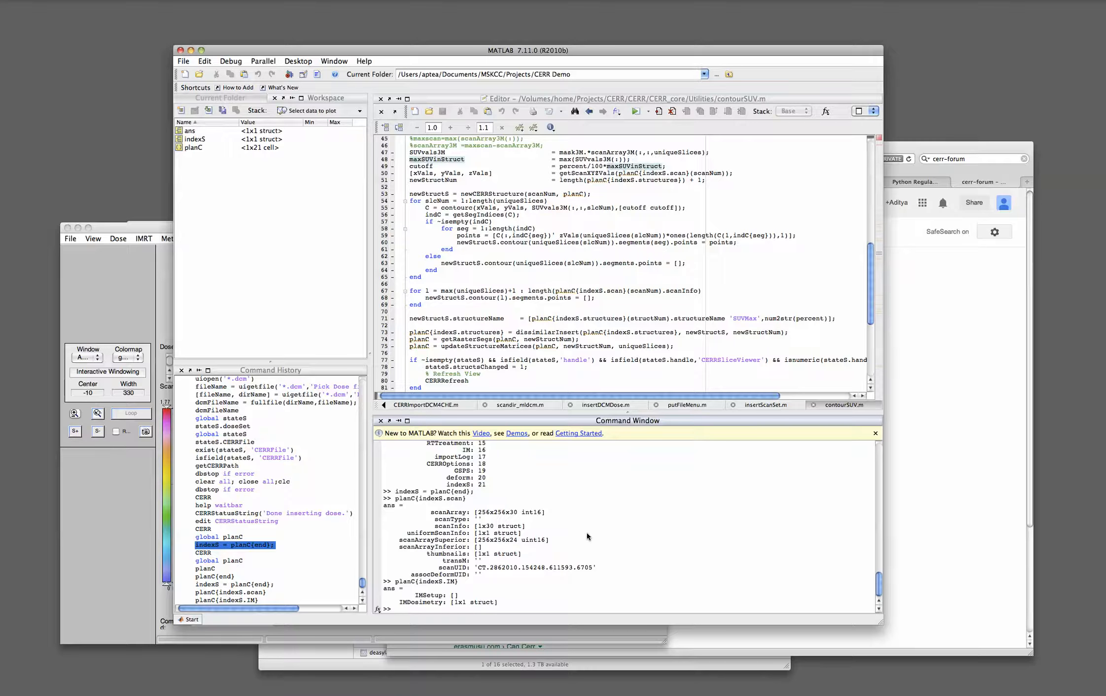
pyautogui.press('Up')
pyautogui.write('.IMDosimetry')
pyautogui.press('Return')
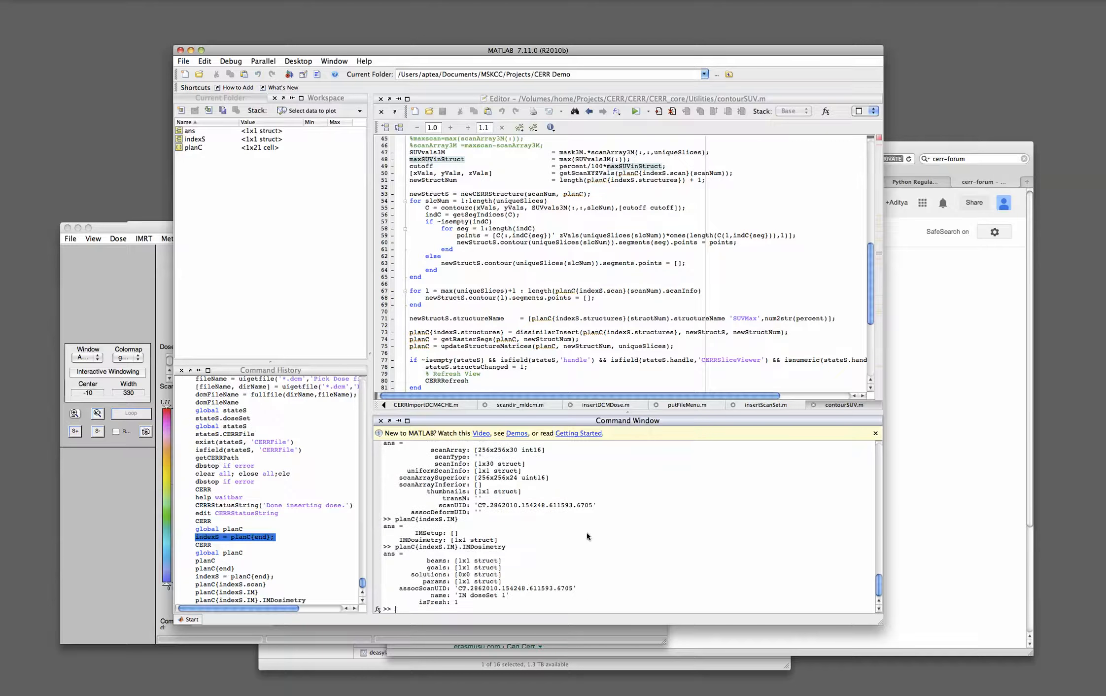
# Step: Display the beam fields with planC{indexS.IM}.IMDosimetry.beams
pyautogui.press('Up')
pyautogui.write('.')
pyautogui.write('beams')
pyautogui.press('Return')
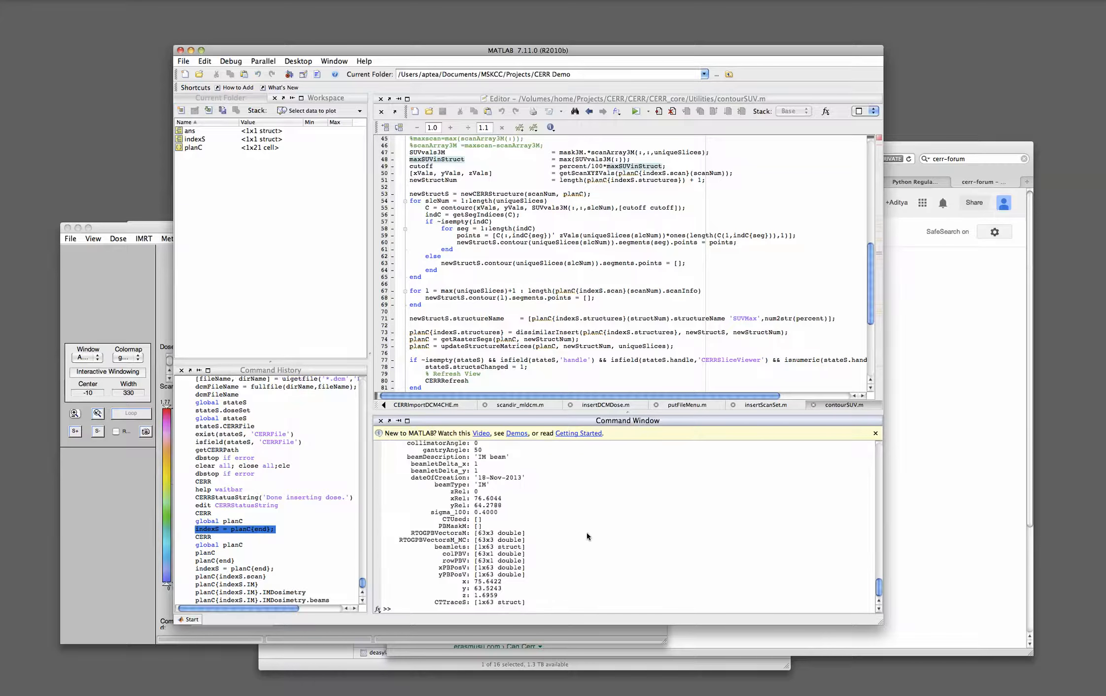
# Step: Enlarge the Command Window and examine the full list of beam fields, highlighting xPBPosV and yPBPosV
pyautogui.scroll(10, 586, 532)
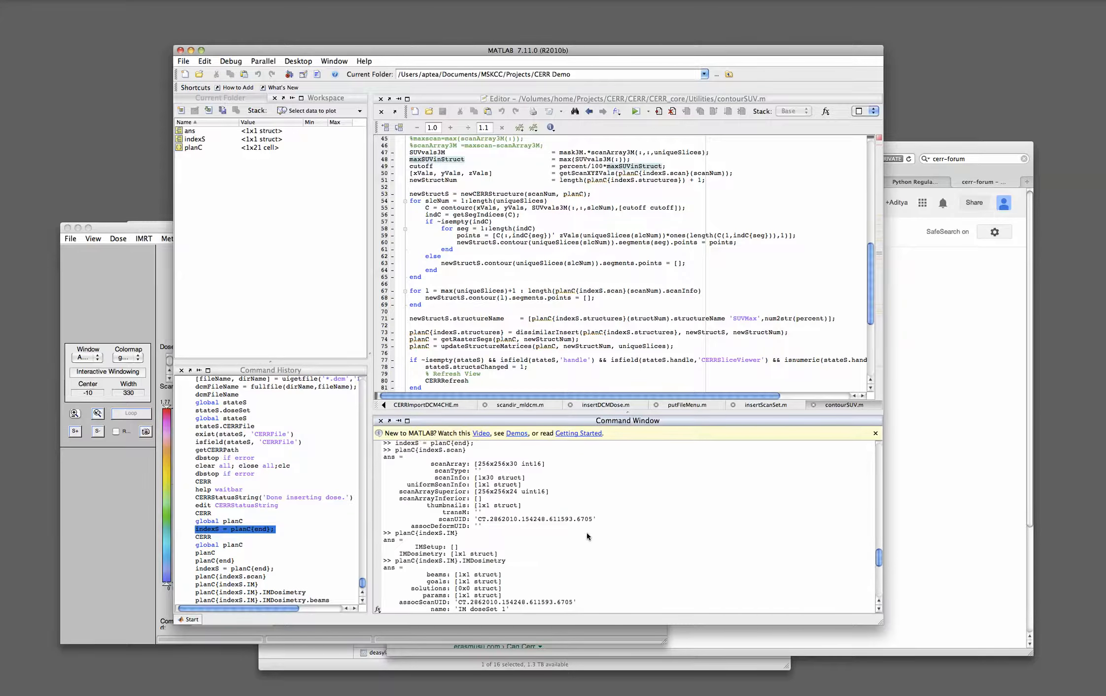
pyautogui.scroll(-1, 586, 531)
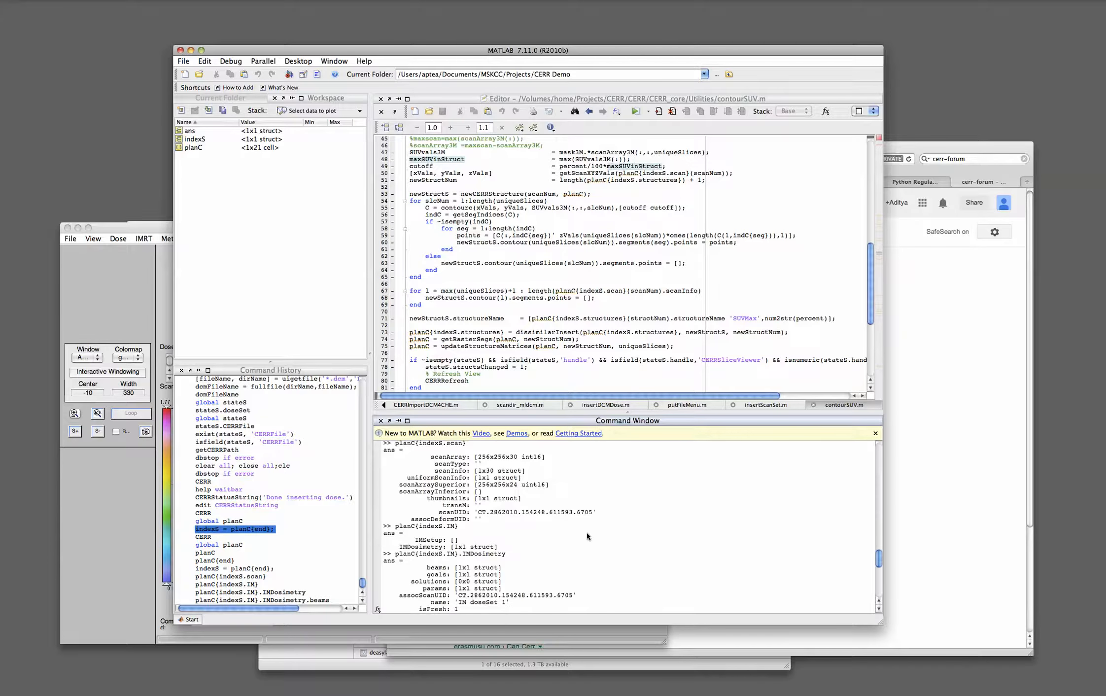
pyautogui.scroll(-5, 586, 531)
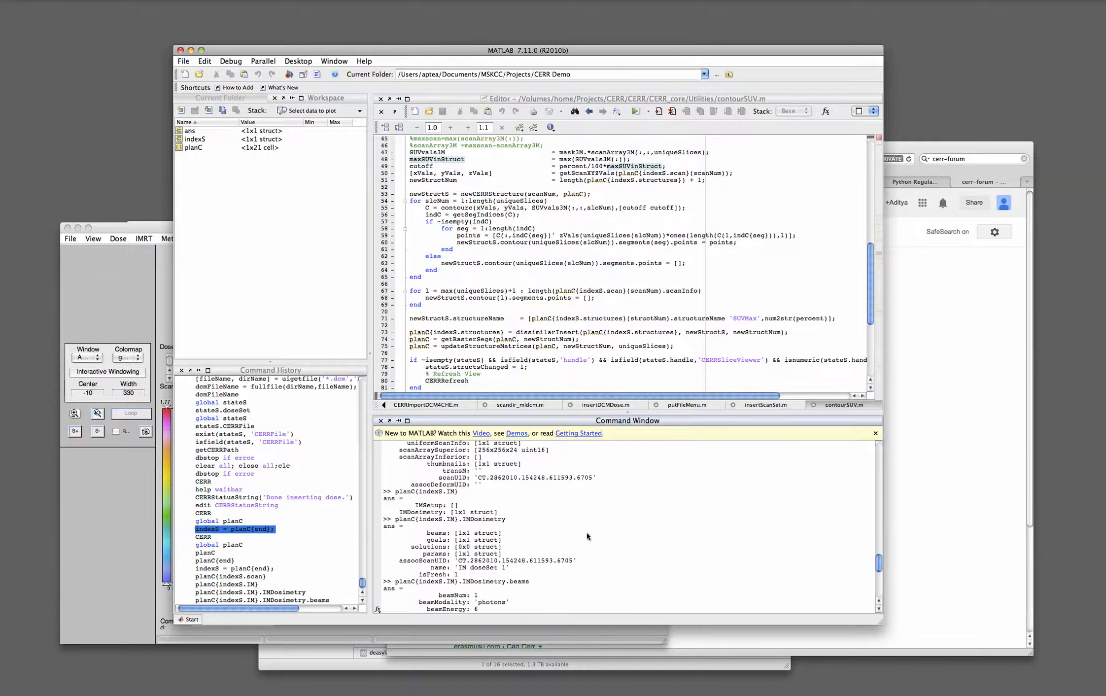
pyautogui.scroll(-3, 587, 531)
pyautogui.moveTo(619, 412); pyautogui.dragTo(618, 314)
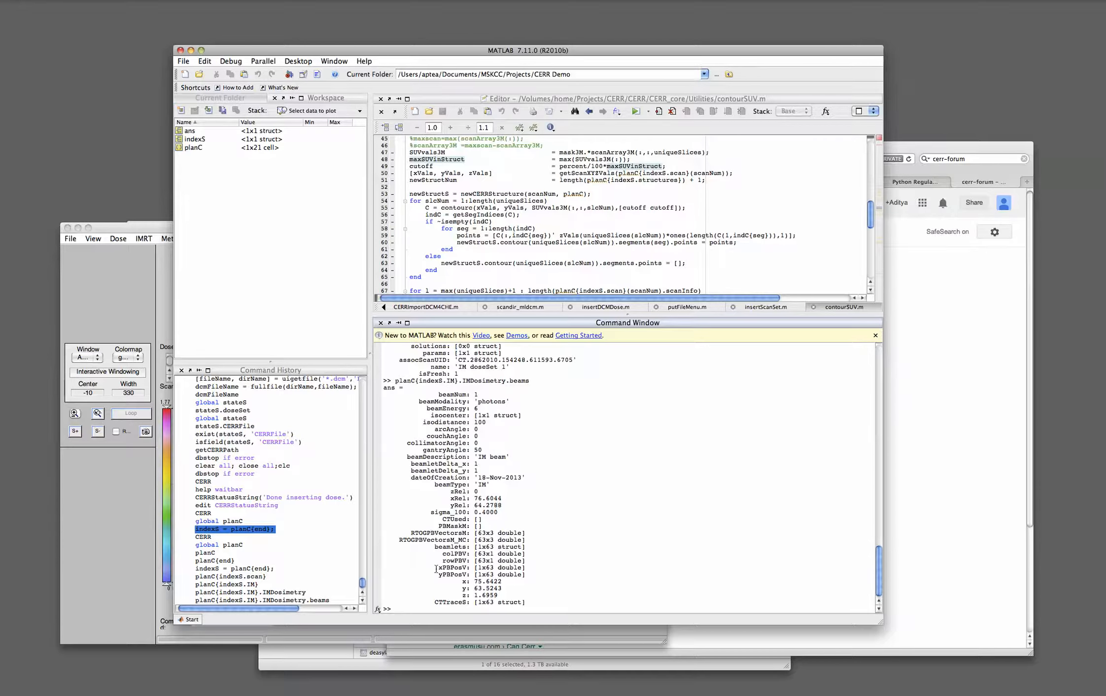
pyautogui.moveTo(442, 569); pyautogui.dragTo(539, 573)
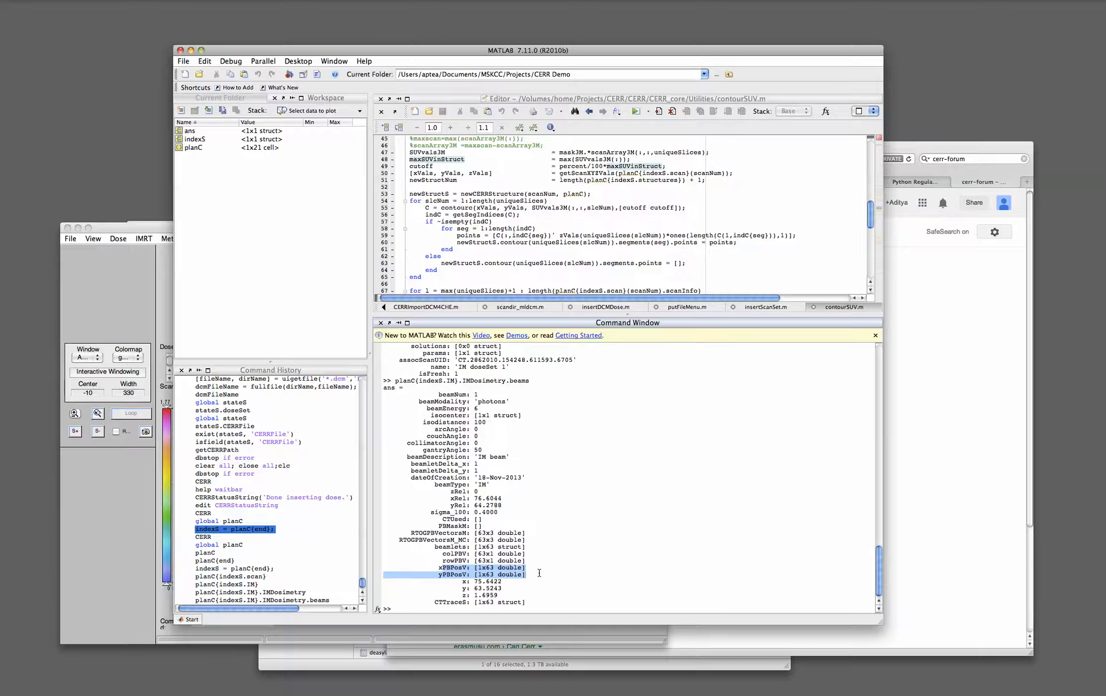
pyautogui.click(539, 572)
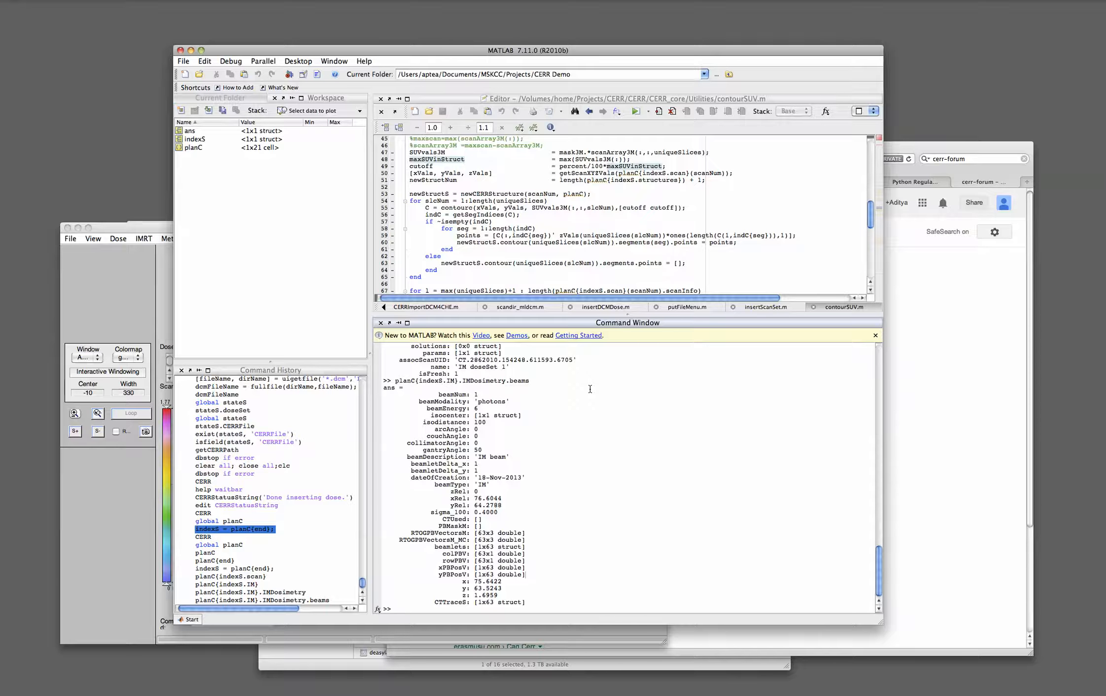
# Step: Open the function file getScanXYZVals.m in the editor from the command line
pyautogui.write('edit getScxan')
pyautogui.press('BackSpace')
pyautogui.press('BackSpace')
pyautogui.write('anXYZVa')
pyautogui.press('Tab')
pyautogui.press('Return')
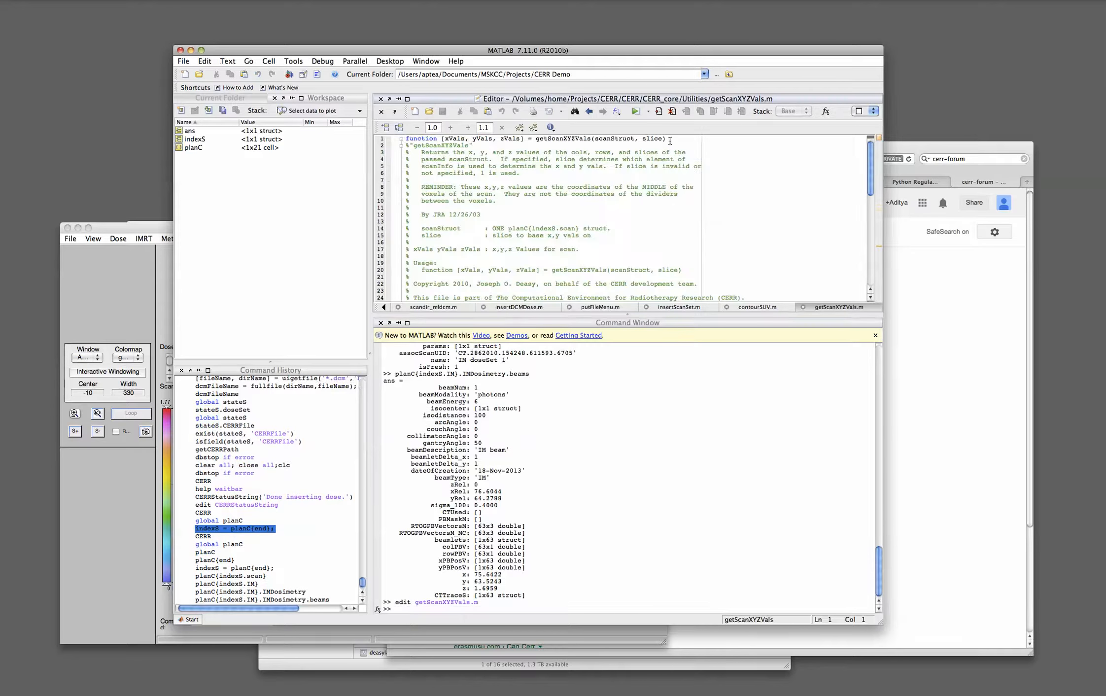
# Step: Reuse the function signature to run [xVals, yVals, zVals] = getScanXYZVals(planC{indexS.scan}); in the Command Window
pyautogui.moveTo(666, 138); pyautogui.dragTo(442, 139)
pyautogui.press('super+c')
pyautogui.click(603, 510)
pyautogui.press('super+v')
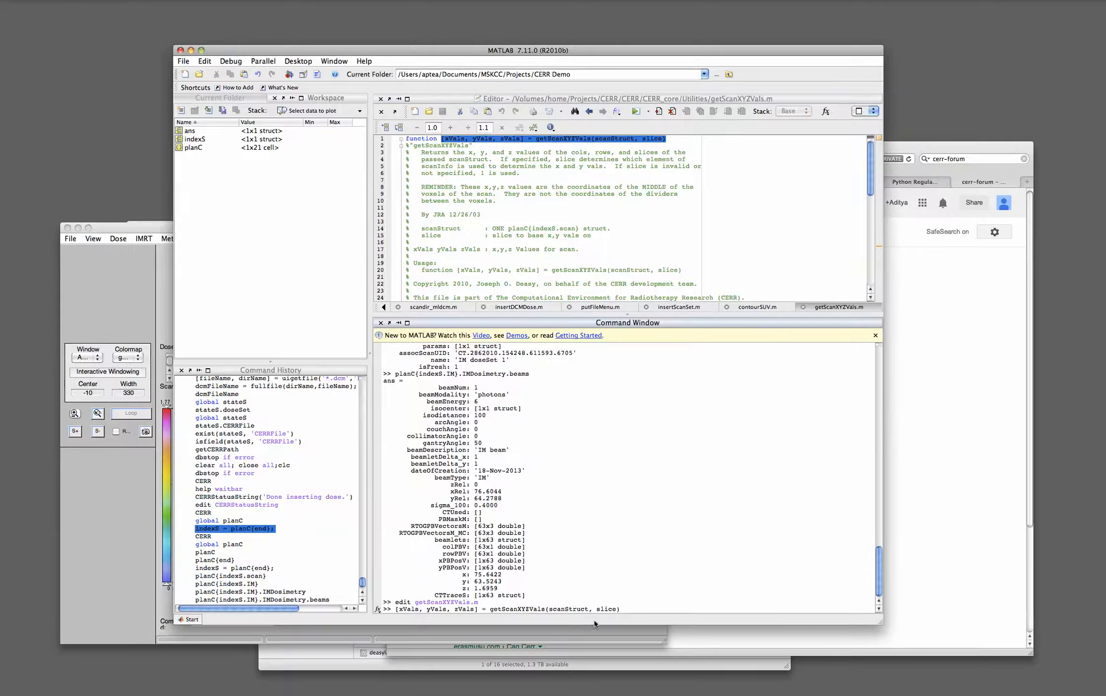
pyautogui.doubleClick(580, 610)
pyautogui.write('planC{indexS.scan}')
pyautogui.press('Delete')
pyautogui.press('Delete')
pyautogui.press('Delete')
pyautogui.press('Delete')
pyautogui.press('Delete')
pyautogui.press('Delete')
pyautogui.press('Delete')
pyautogui.write(';')
pyautogui.press('Return')
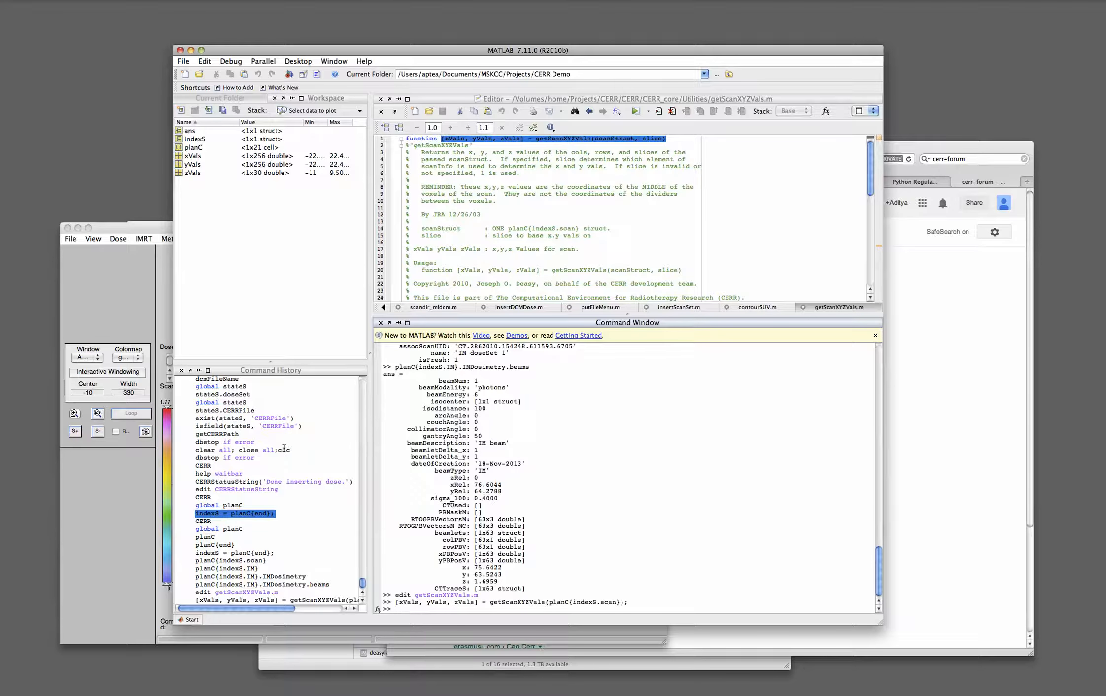
# Step: Examine the xVals, yVals and zVals variables in the Workspace
pyautogui.click(204, 158)
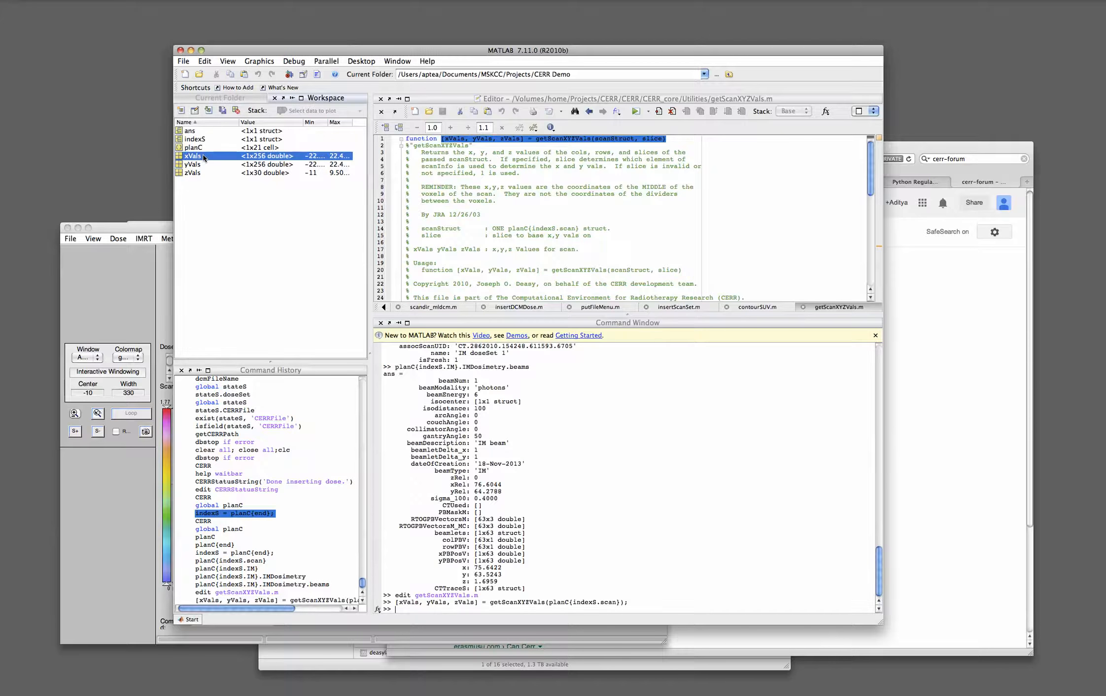
pyautogui.hotkey('shift', 'Down')
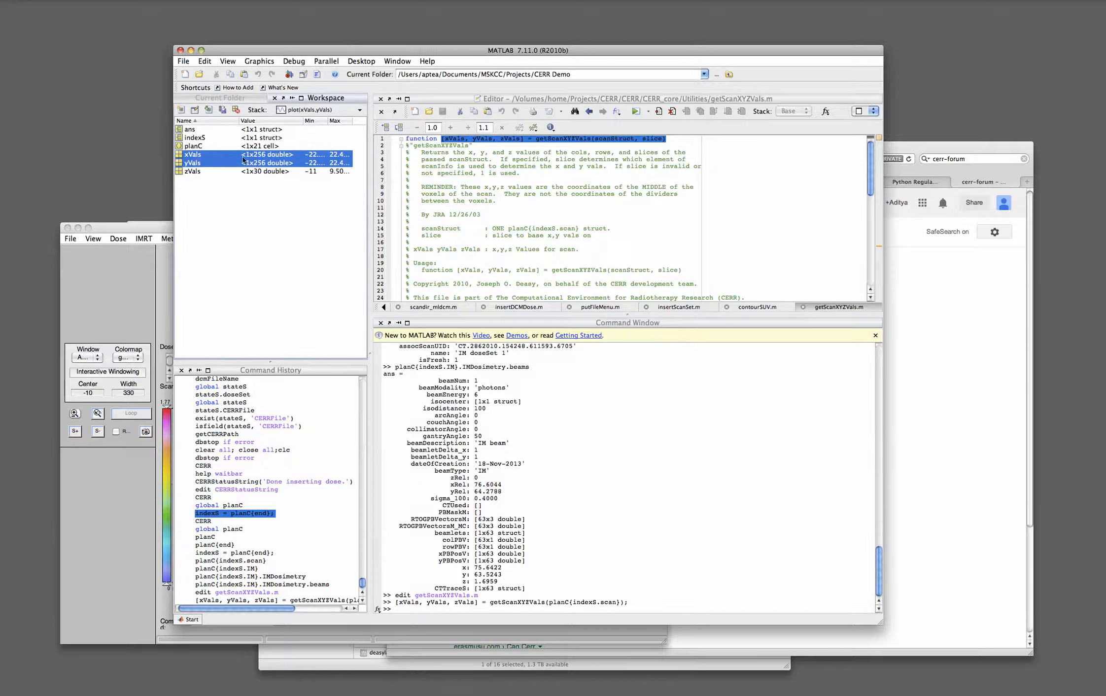
pyautogui.click(262, 173)
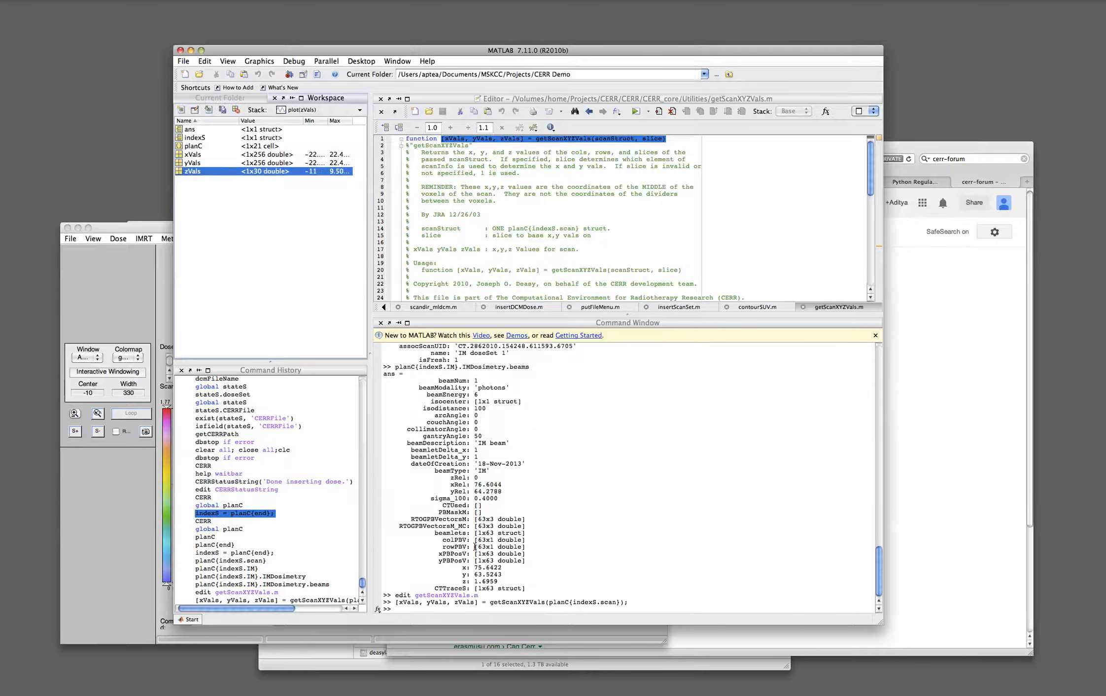
pyautogui.click(543, 558)
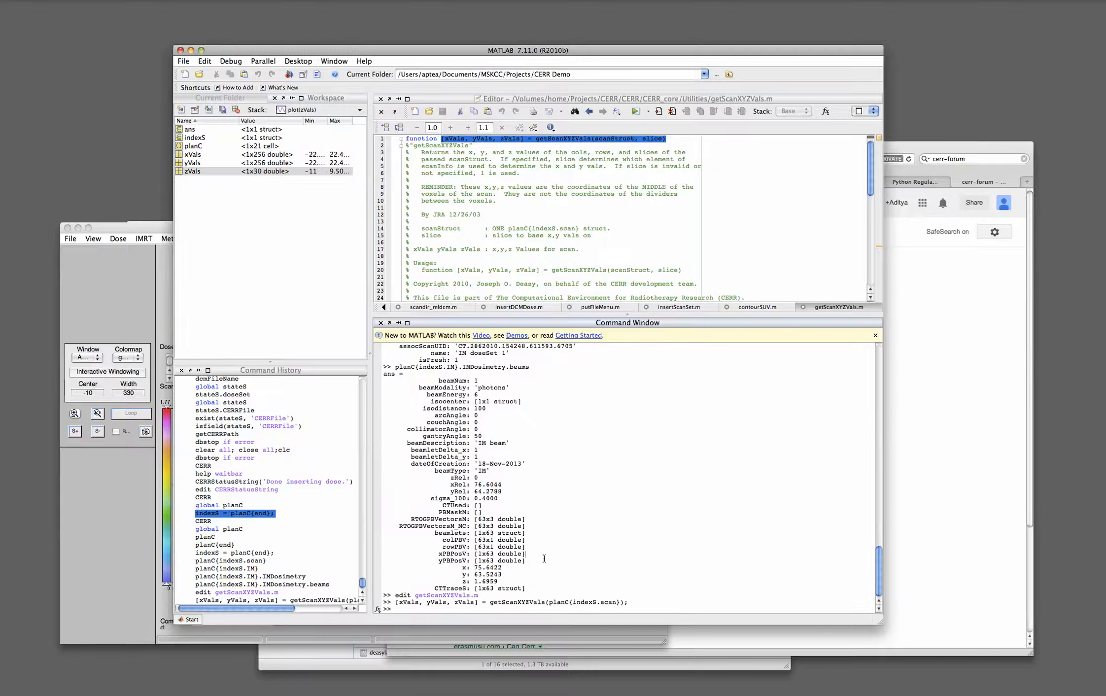
pyautogui.click(552, 183)
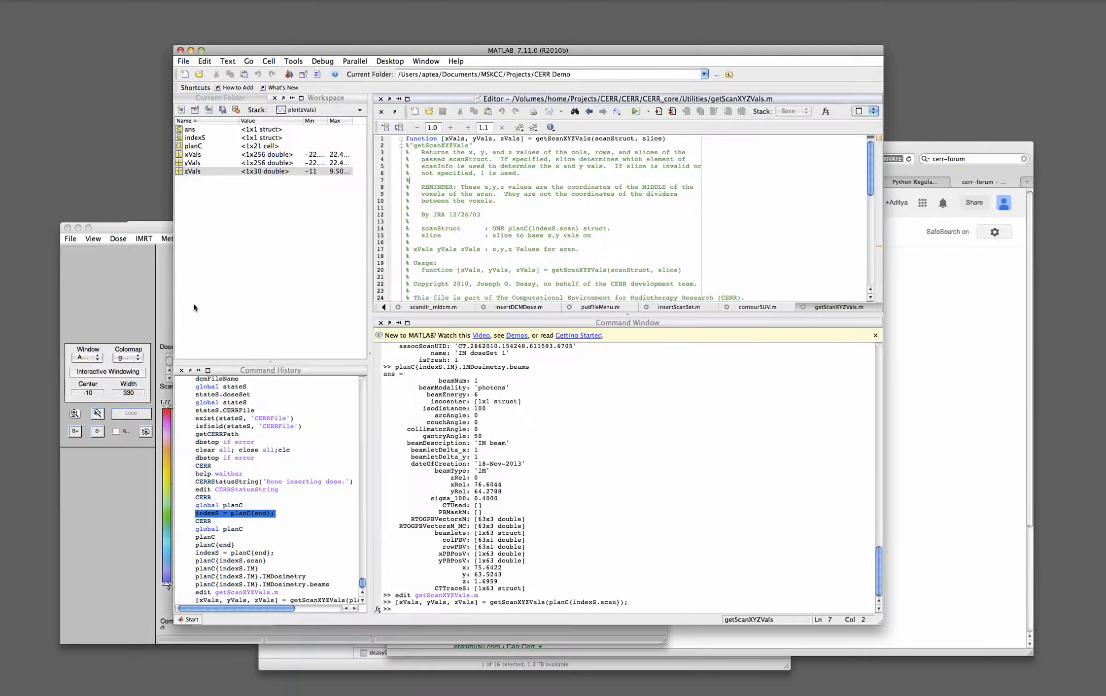
# Step: Show scan slice 10 in a new figure with figure, imagesc(planC{indexS.scan}.scanArray(:,:,10)), and close the figure
pyautogui.click(646, 413)
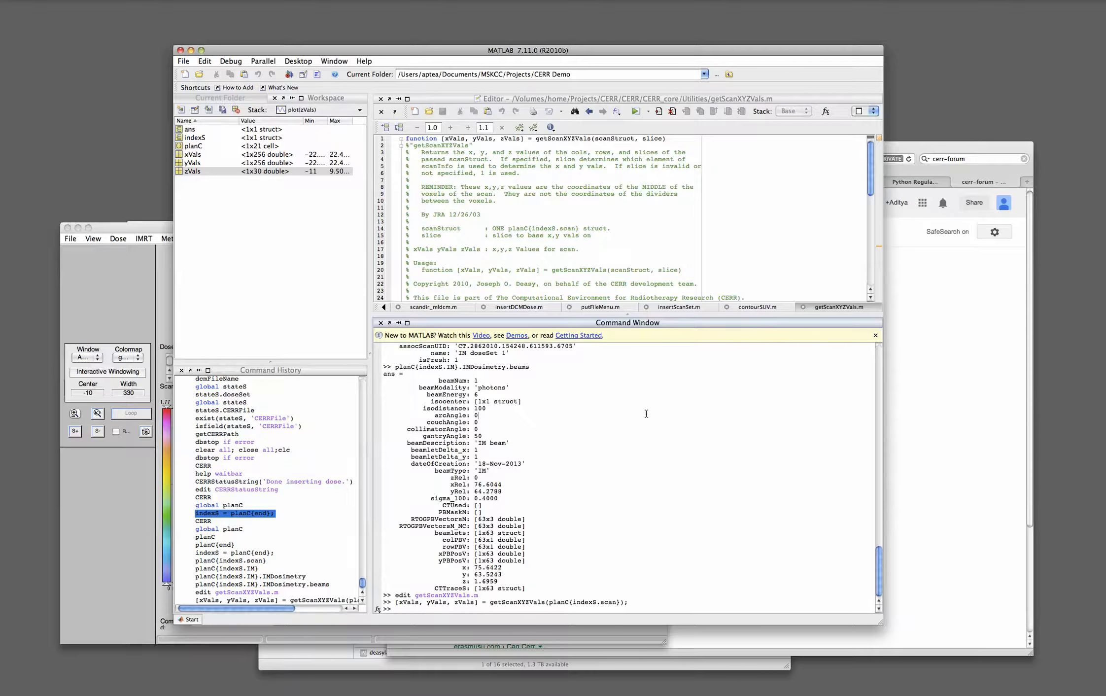
pyautogui.write('planC{indexS.scan}.scanArray(:,:,10)')
pyautogui.press('Home')
pyautogui.write('figure, imagesc(')
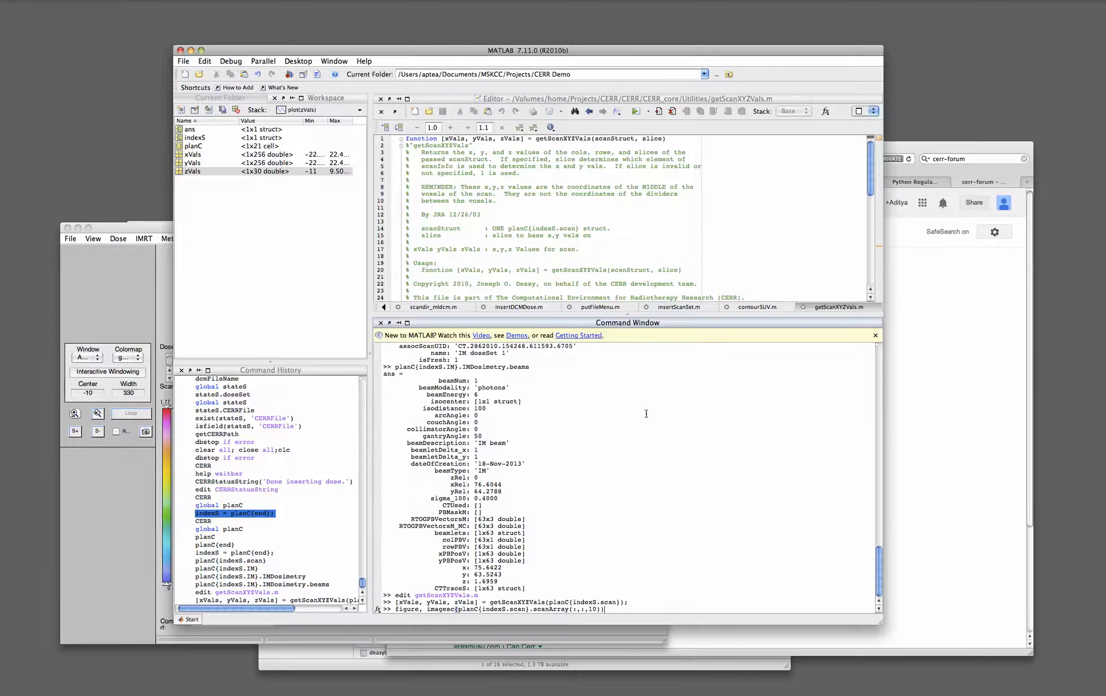
pyautogui.press('Return')
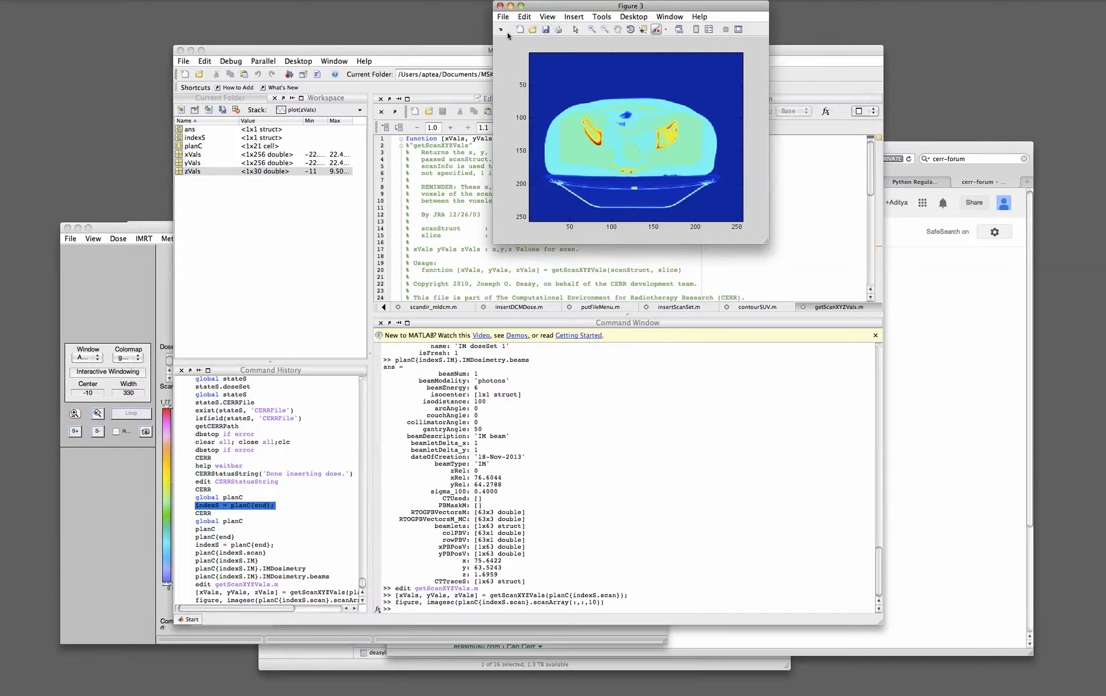
pyautogui.click(500, 6)
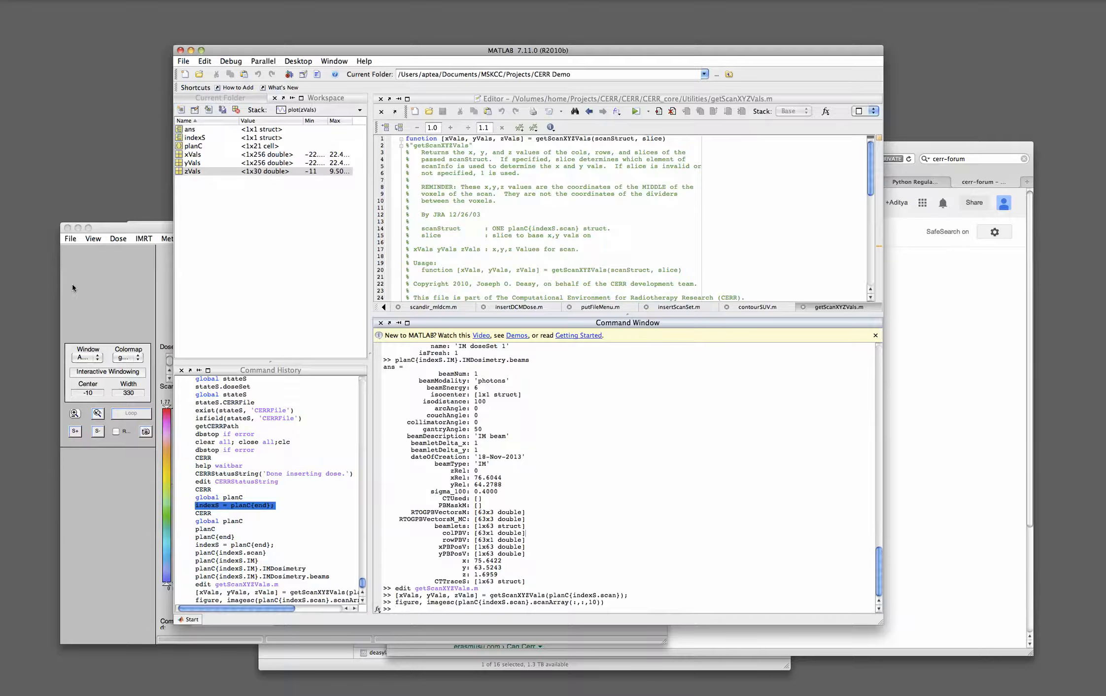
# Step: In the CERR viewer, open the Dose Volume Histogram tool and add a DVH of the sum dose for the pros+ves. structure
pyautogui.click(94, 288)
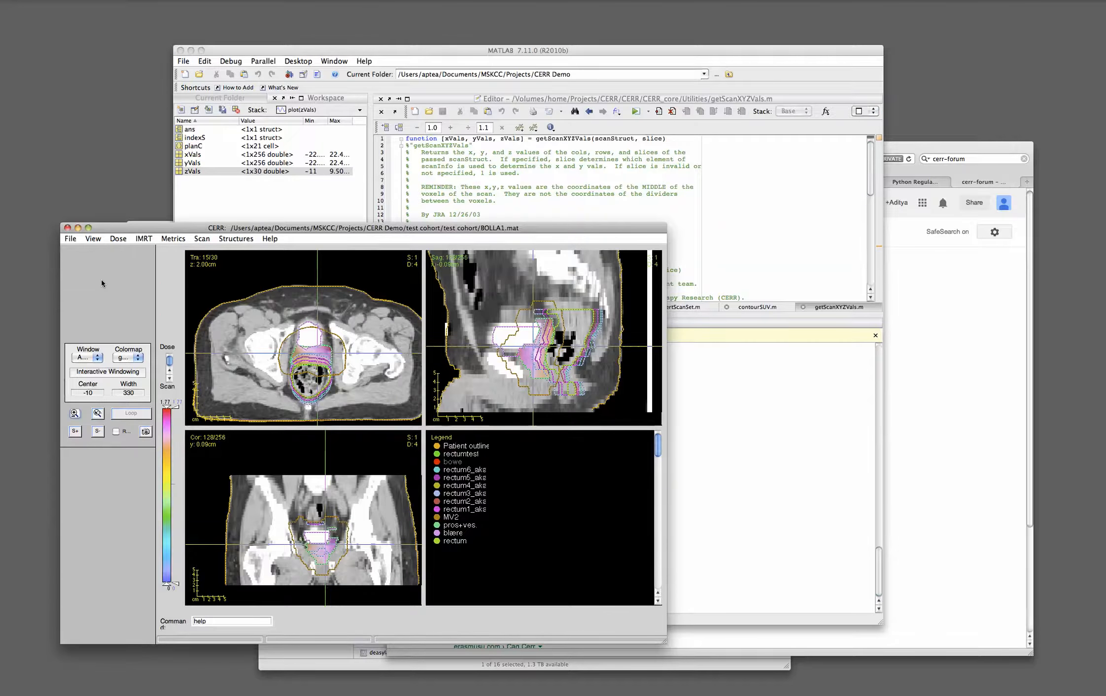
pyautogui.click(176, 240)
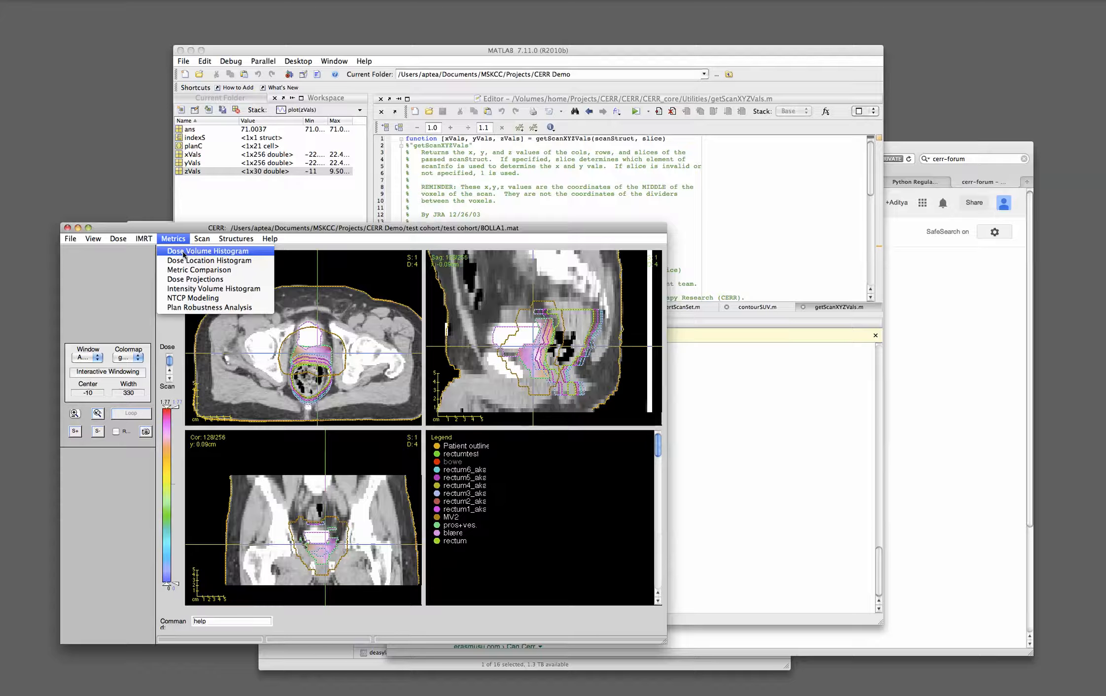
pyautogui.click(184, 252)
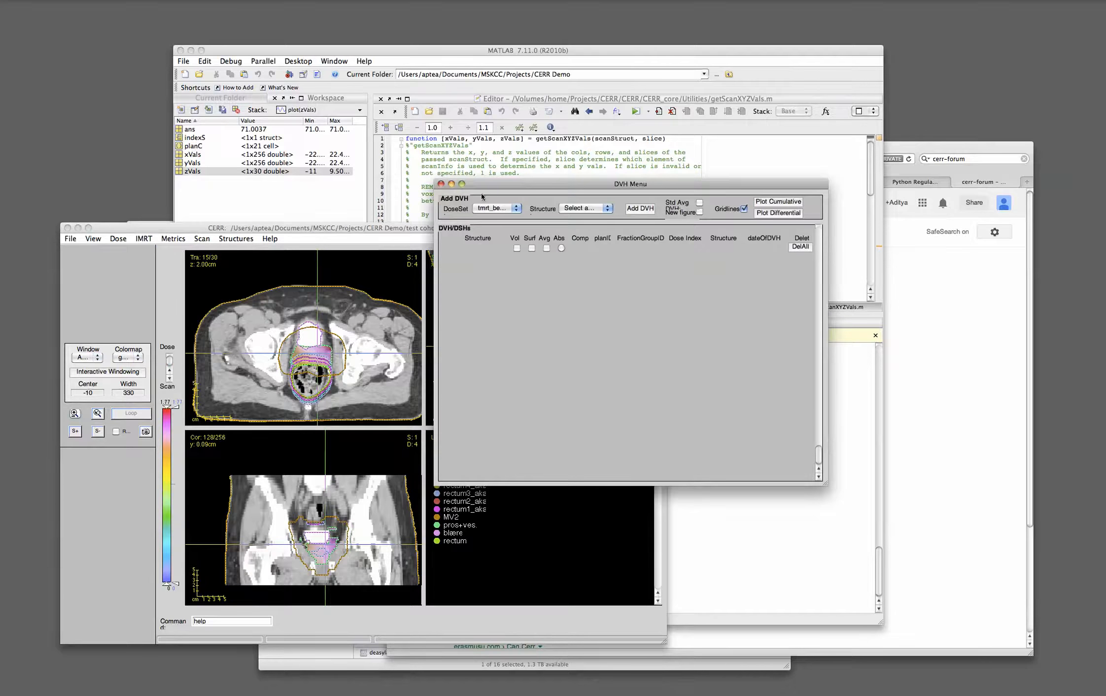
pyautogui.click(514, 207)
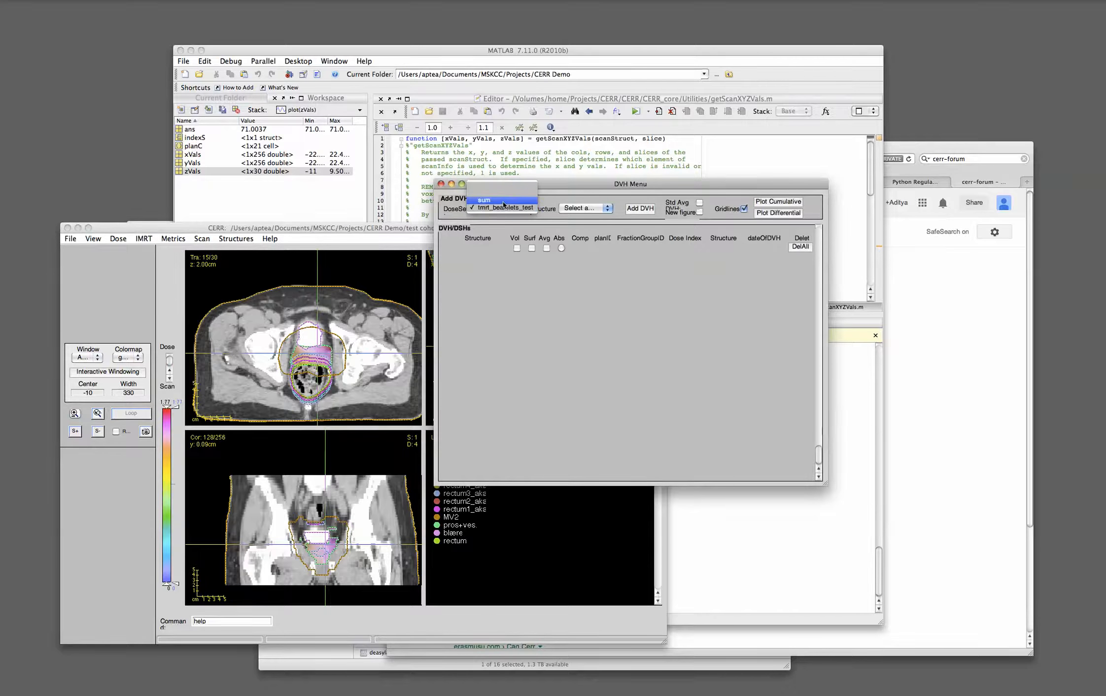
pyautogui.click(503, 201)
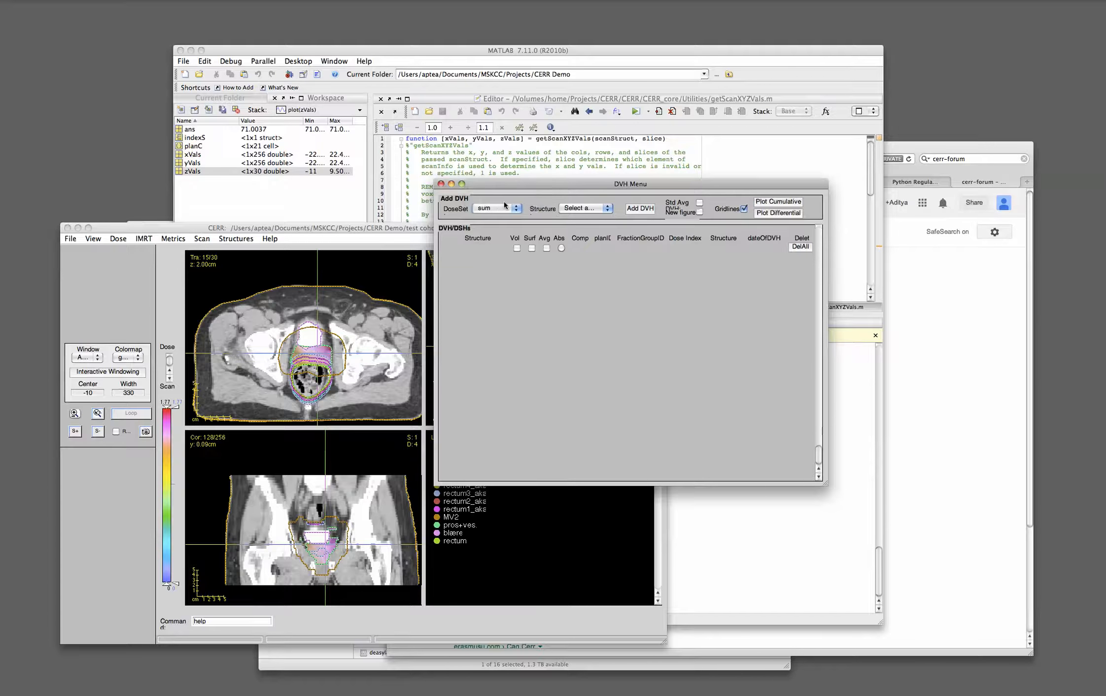
pyautogui.click(587, 208)
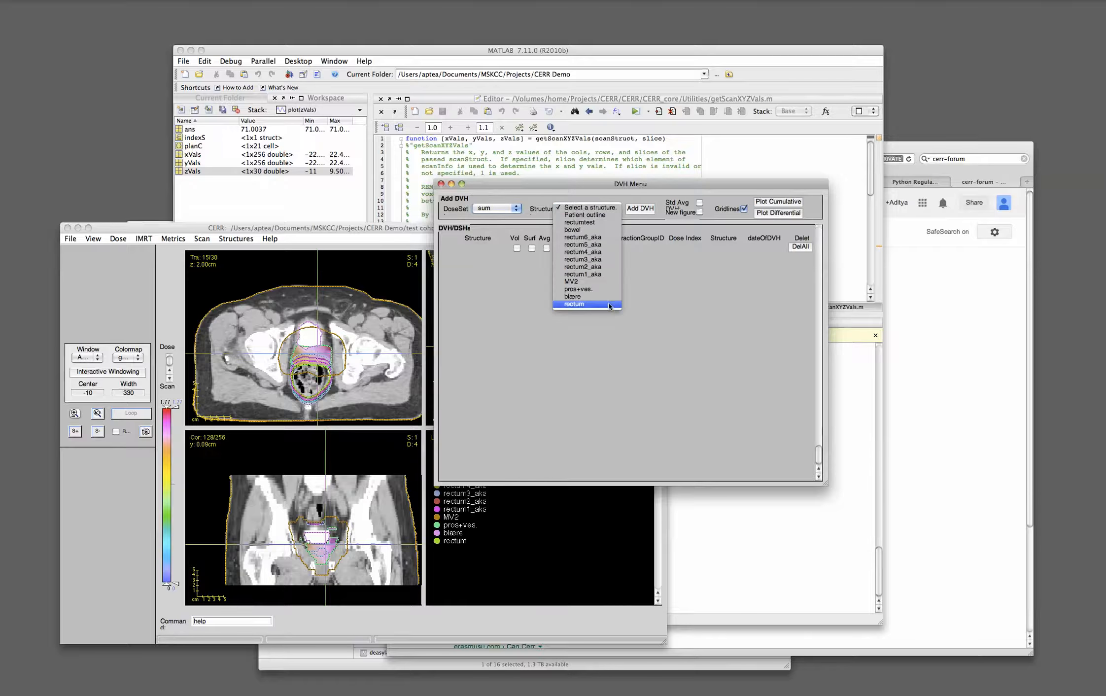
pyautogui.click(587, 290)
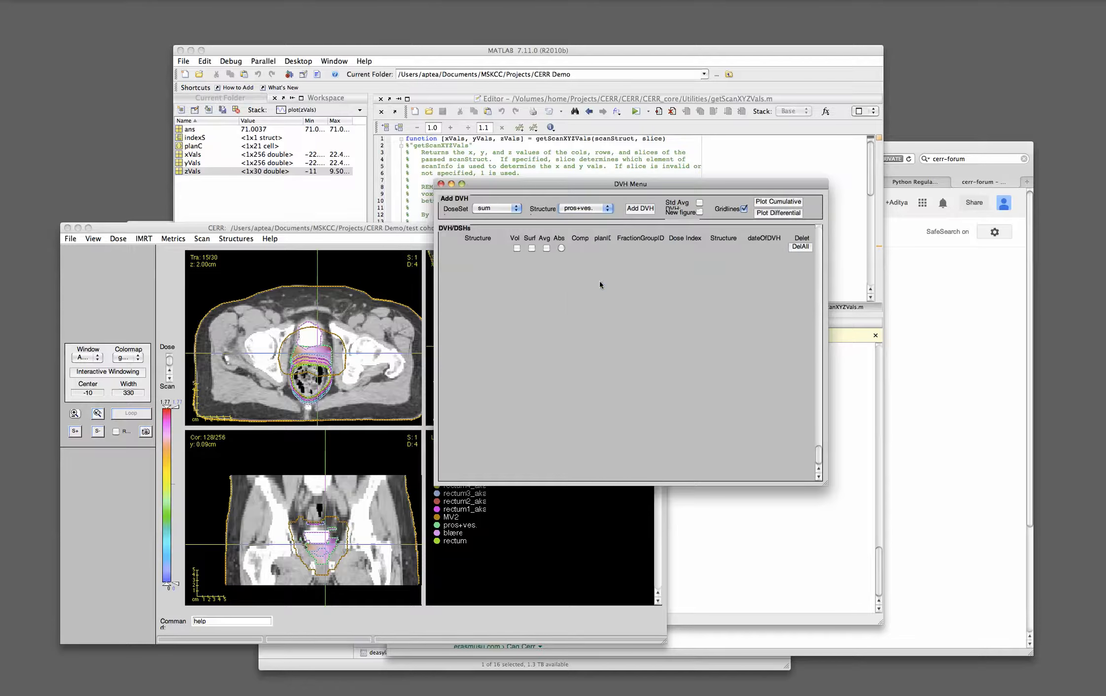
pyautogui.click(646, 209)
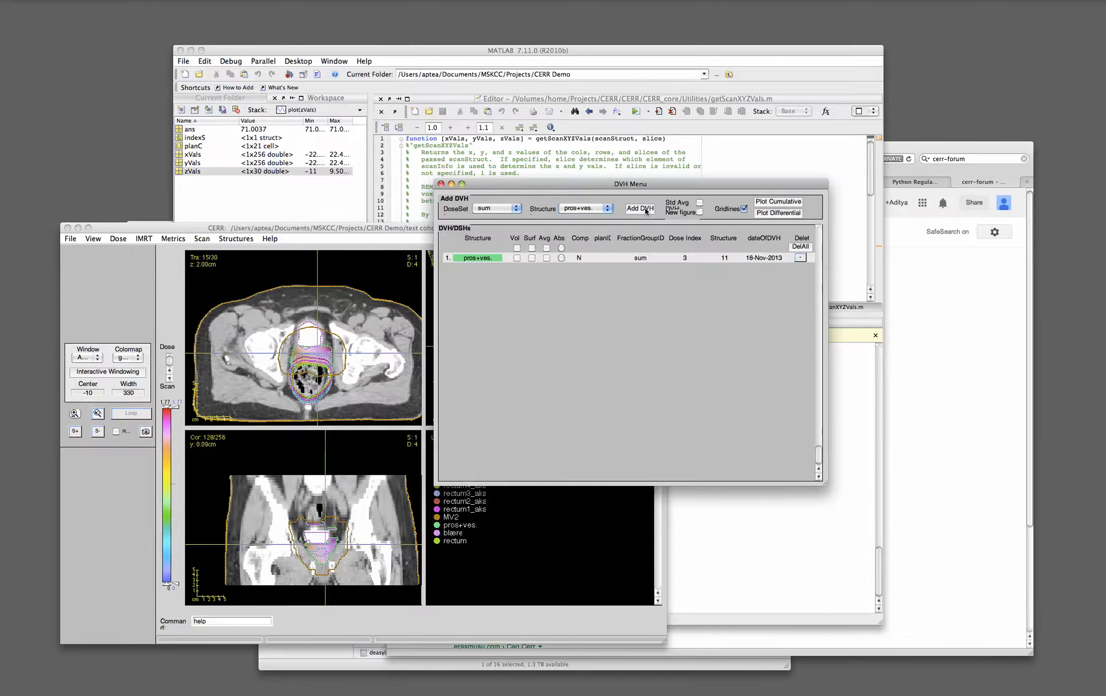
# Step: Plot the cumulative volume DVH of pros+ves. and move the plot window beside the DVH Menu
pyautogui.click(516, 257)
pyautogui.click(776, 202)
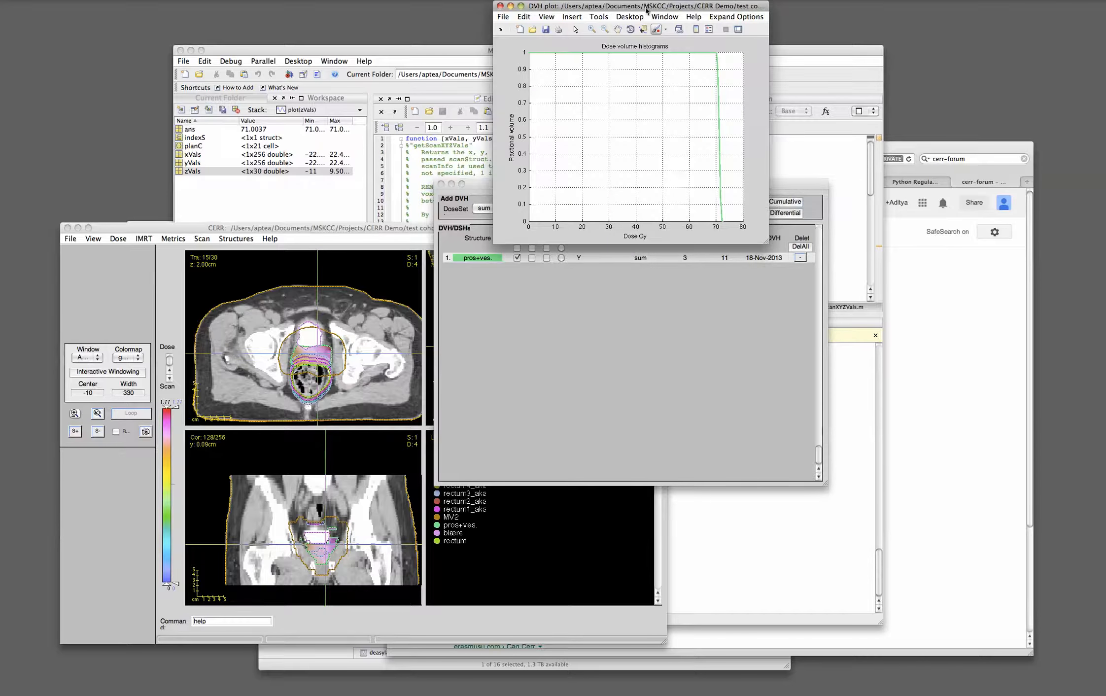
pyautogui.moveTo(645, 6); pyautogui.dragTo(586, 166)
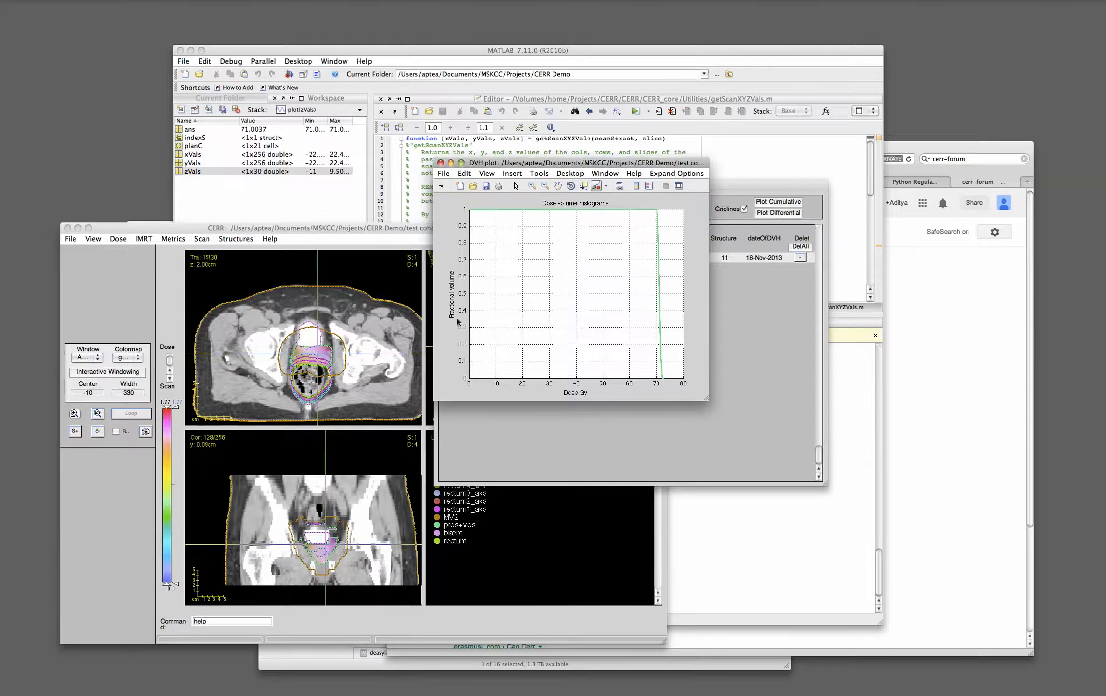
pyautogui.moveTo(618, 162); pyautogui.dragTo(356, 295)
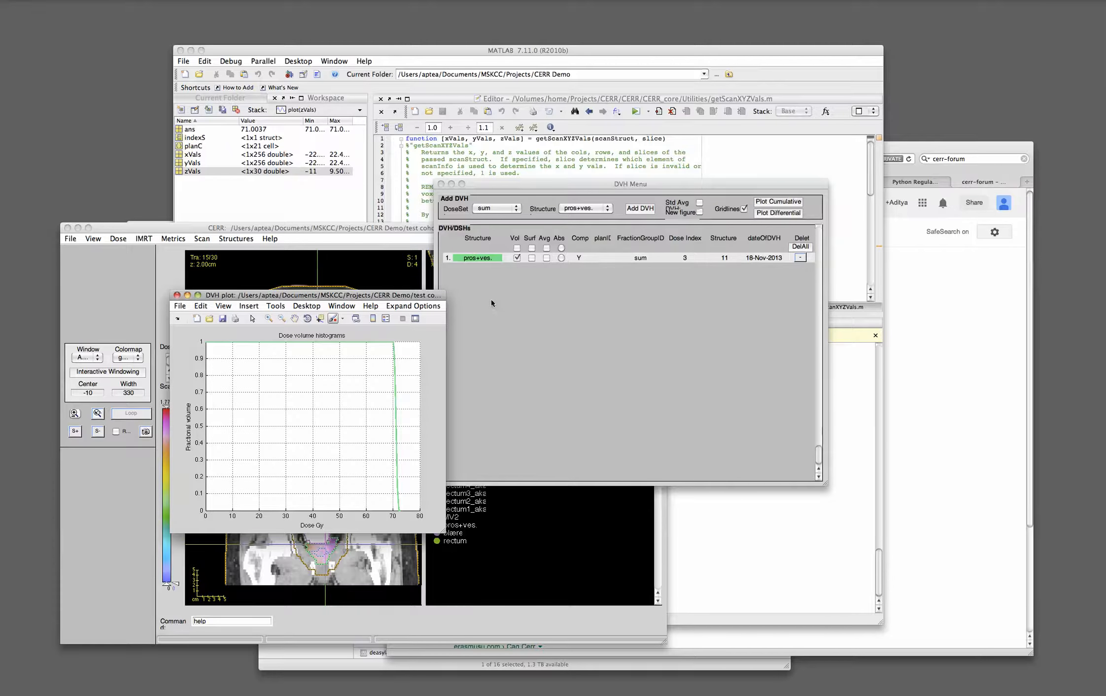
pyautogui.moveTo(425, 295); pyautogui.dragTo(538, 246)
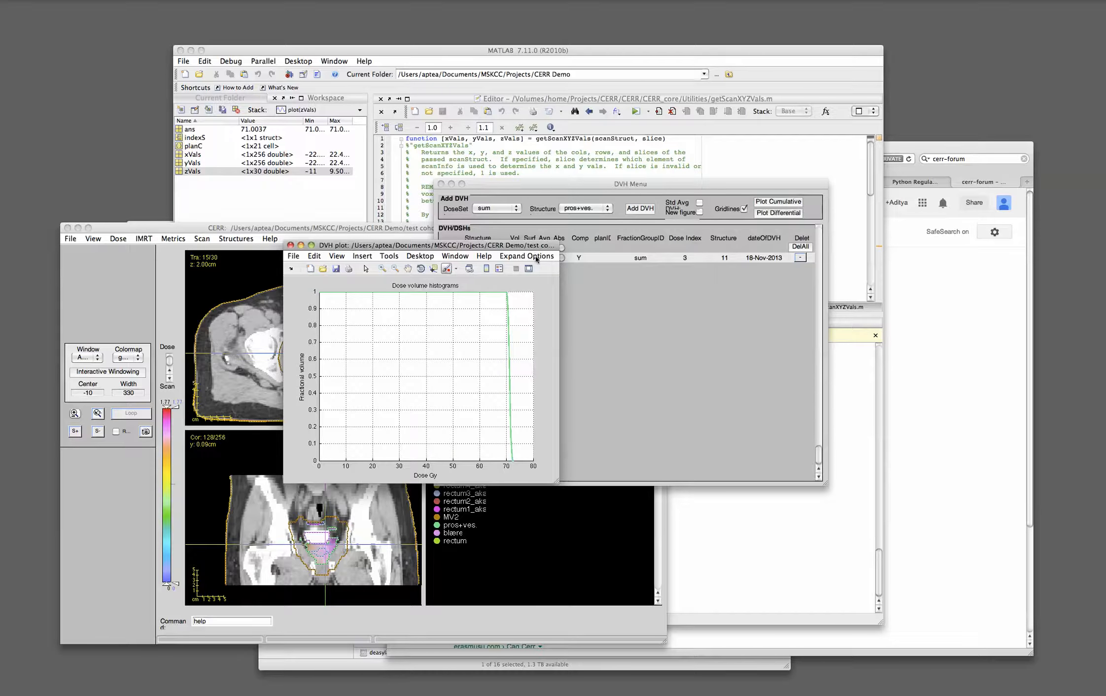
# Step: Expand the DVH plot options, examine the dose statistics and curve for pros+ves., and close the plot and DVH Menu
pyautogui.click(537, 256)
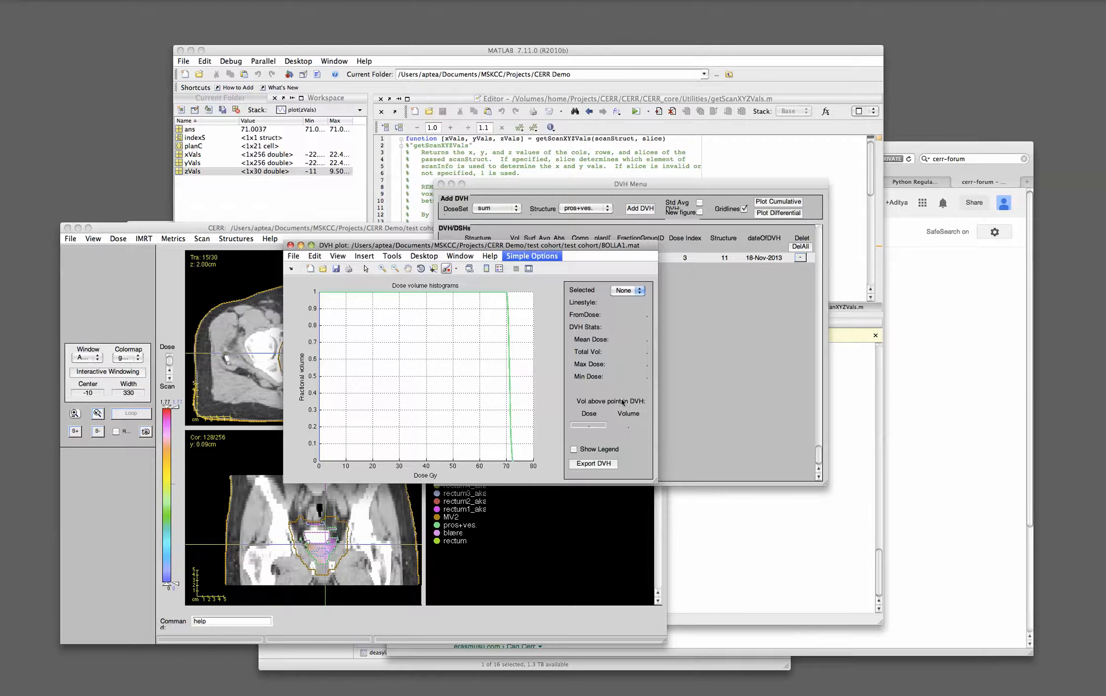
pyautogui.click(638, 291)
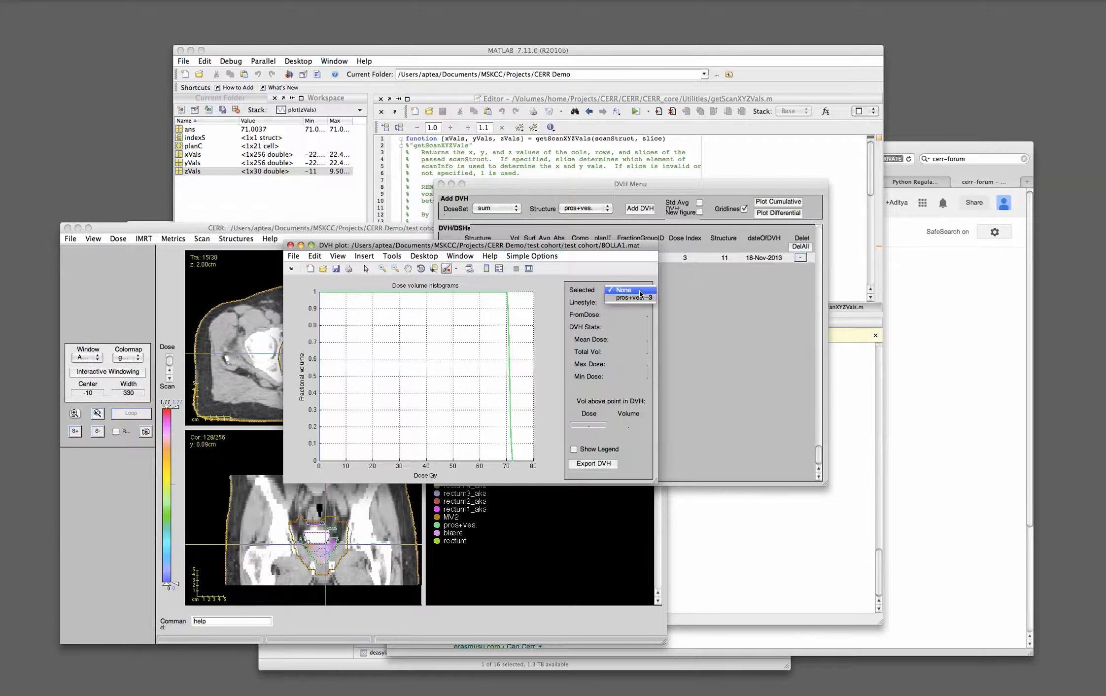
pyautogui.click(640, 298)
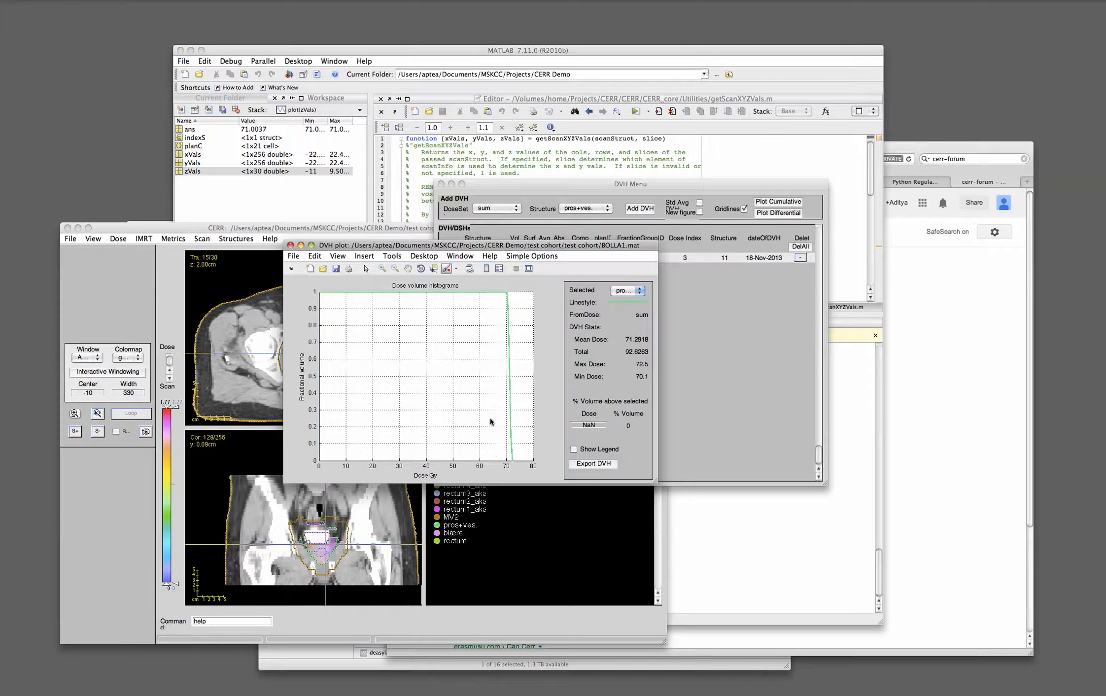
pyautogui.moveTo(502, 389)
pyautogui.mouseDown()
pyautogui.moveTo(387, 389)
pyautogui.moveTo(513, 395)
pyautogui.moveTo(407, 392)
pyautogui.moveTo(470, 392)
pyautogui.mouseUp()
pyautogui.click(290, 245)
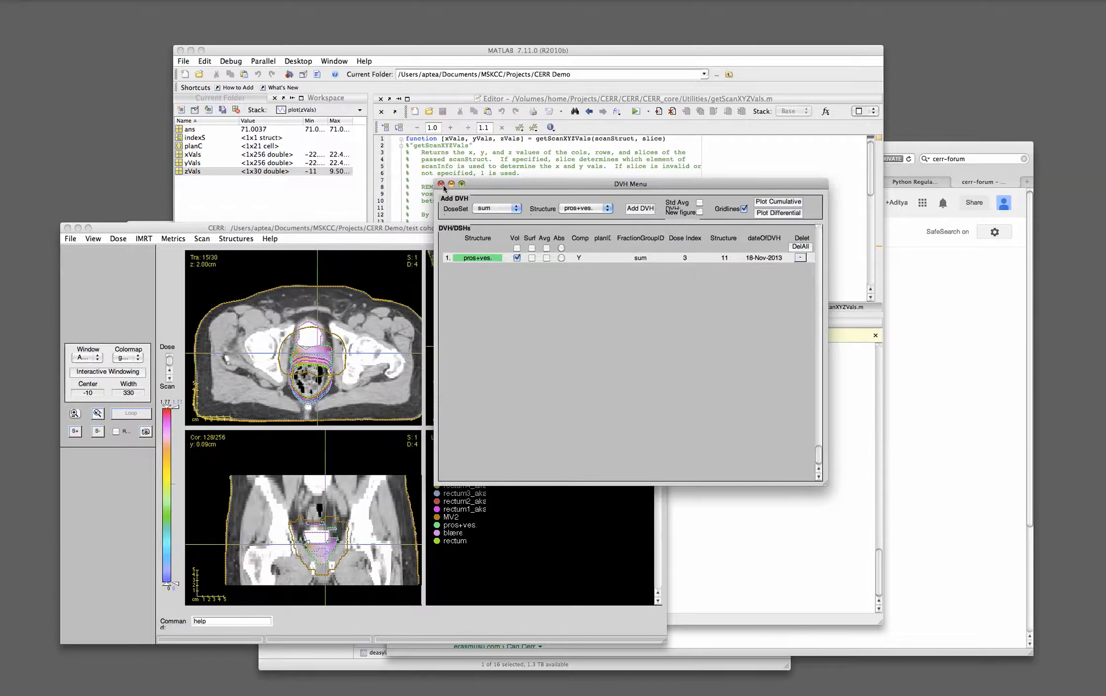
pyautogui.click(441, 184)
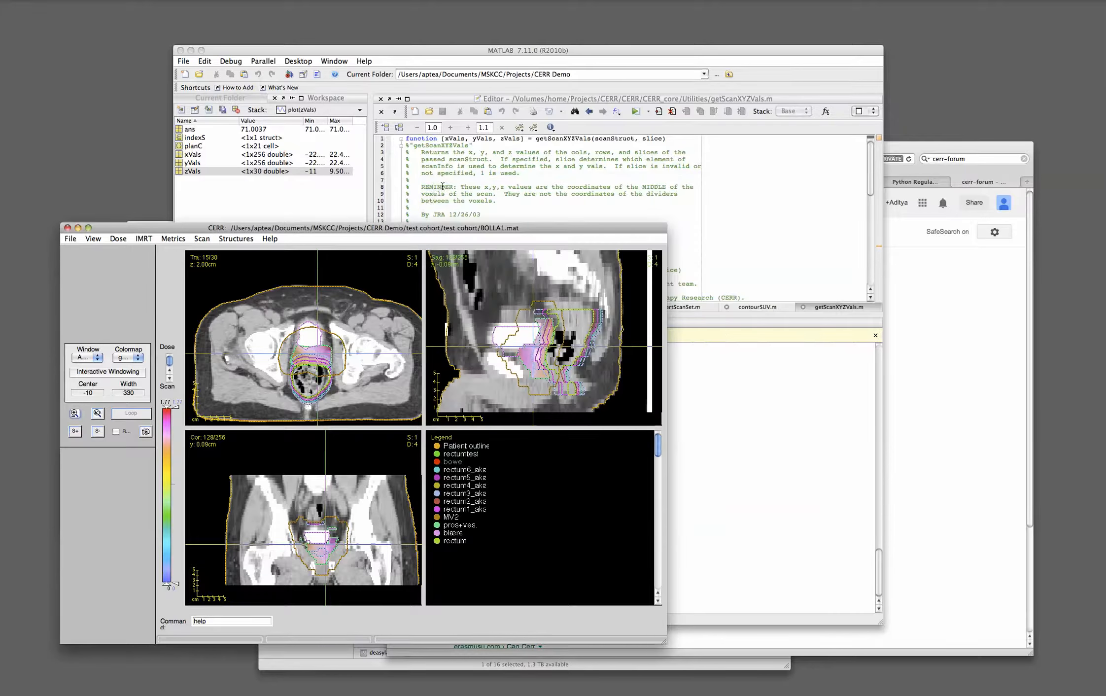
# Step: Run planC{indexS.DVH} in the MATLAB Command Window and examine the stored DVH fields, including DVHMatrix
pyautogui.click(798, 463)
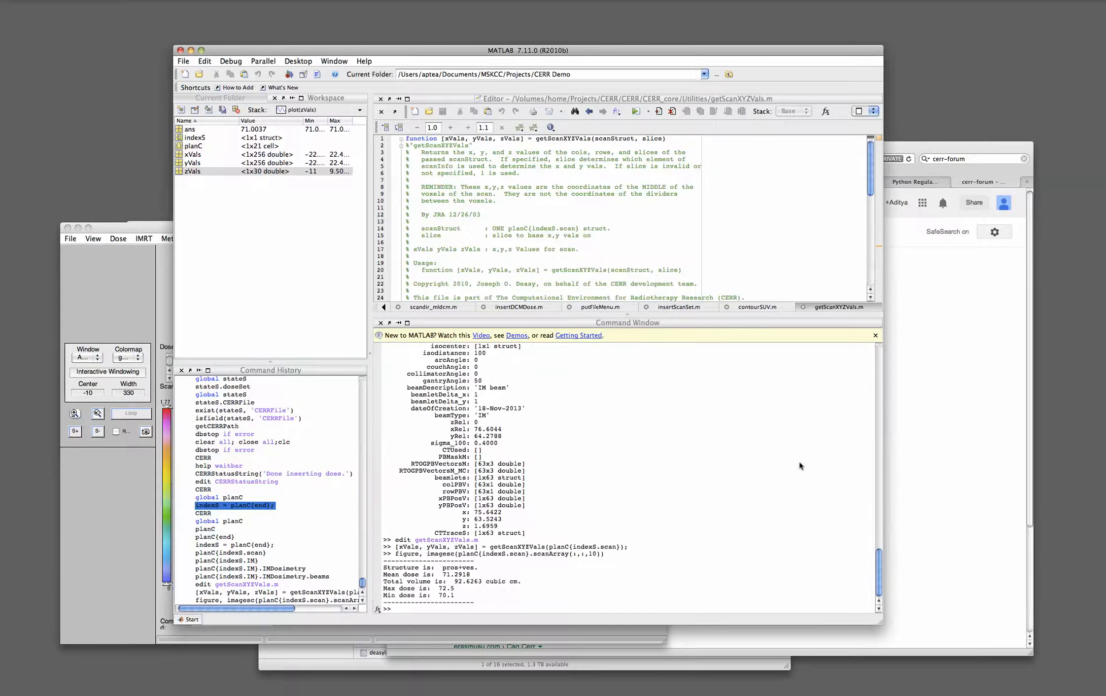
pyautogui.write('planm')
pyautogui.press('BackSpace')
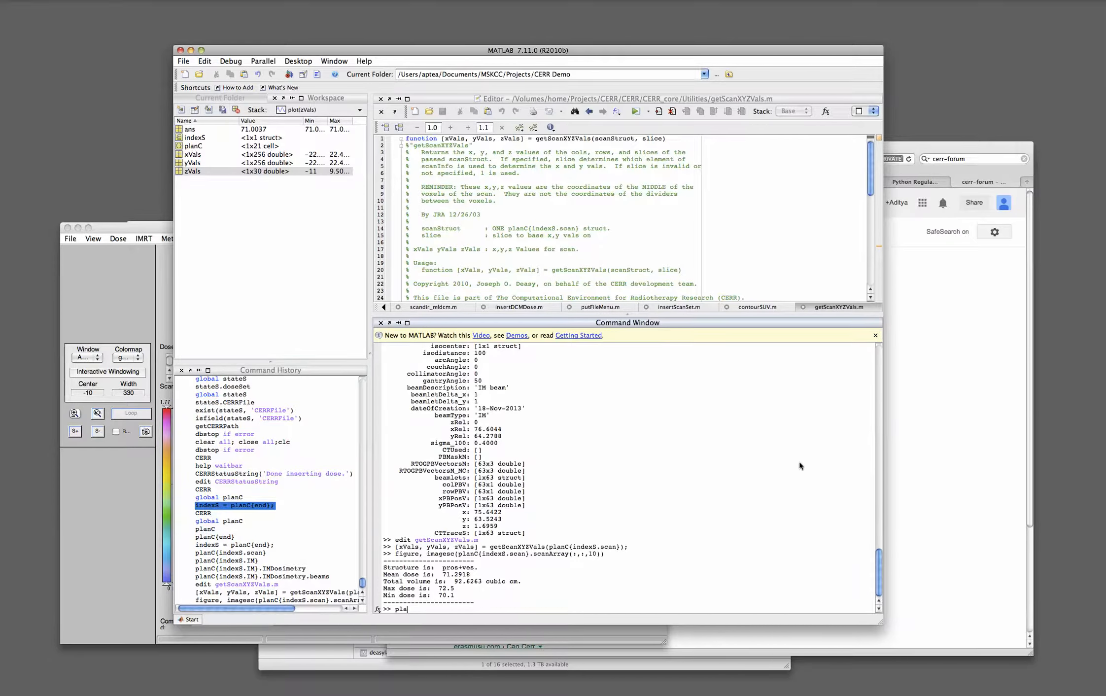
pyautogui.write('nC{indexS.DVH}')
pyautogui.press('Return')
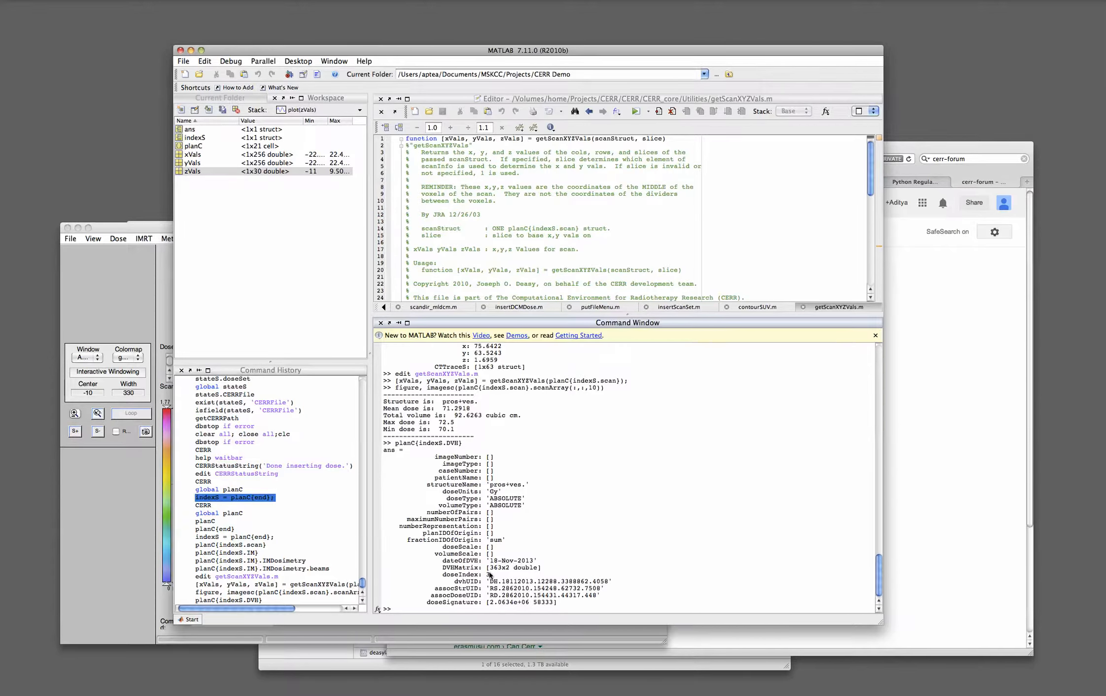
pyautogui.doubleClick(467, 570)
pyautogui.click(578, 585)
# Step: In the CERR viewer, open the Dose Location Histogram tool and choose the sum dose and the pros+ves. structure
pyautogui.click(107, 492)
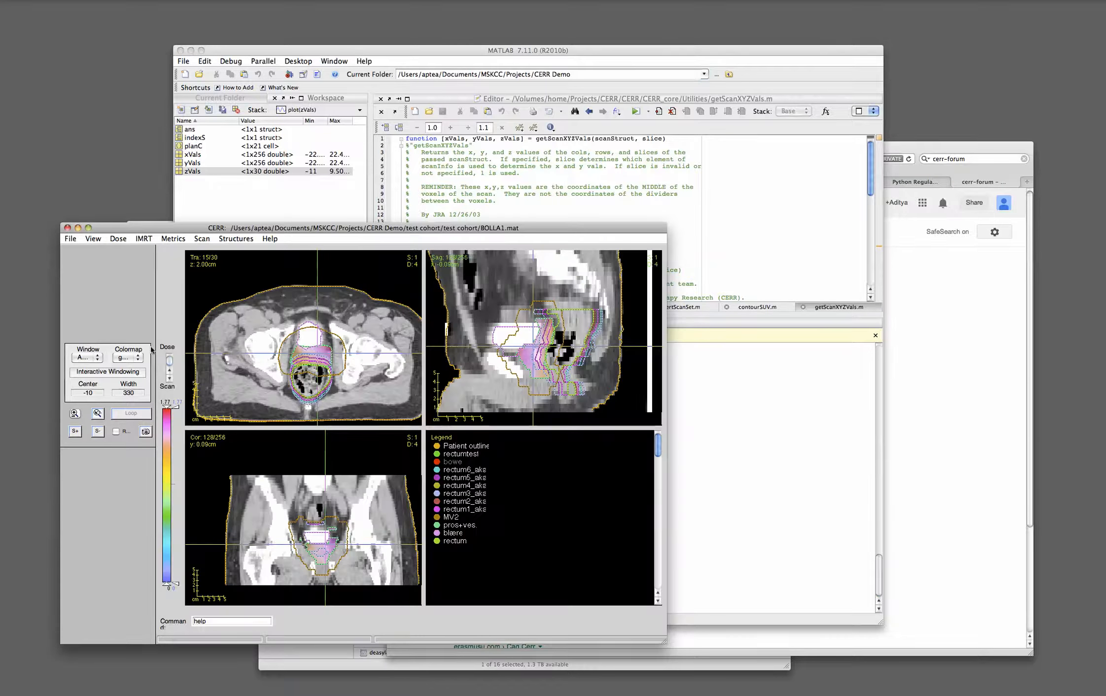
pyautogui.click(173, 240)
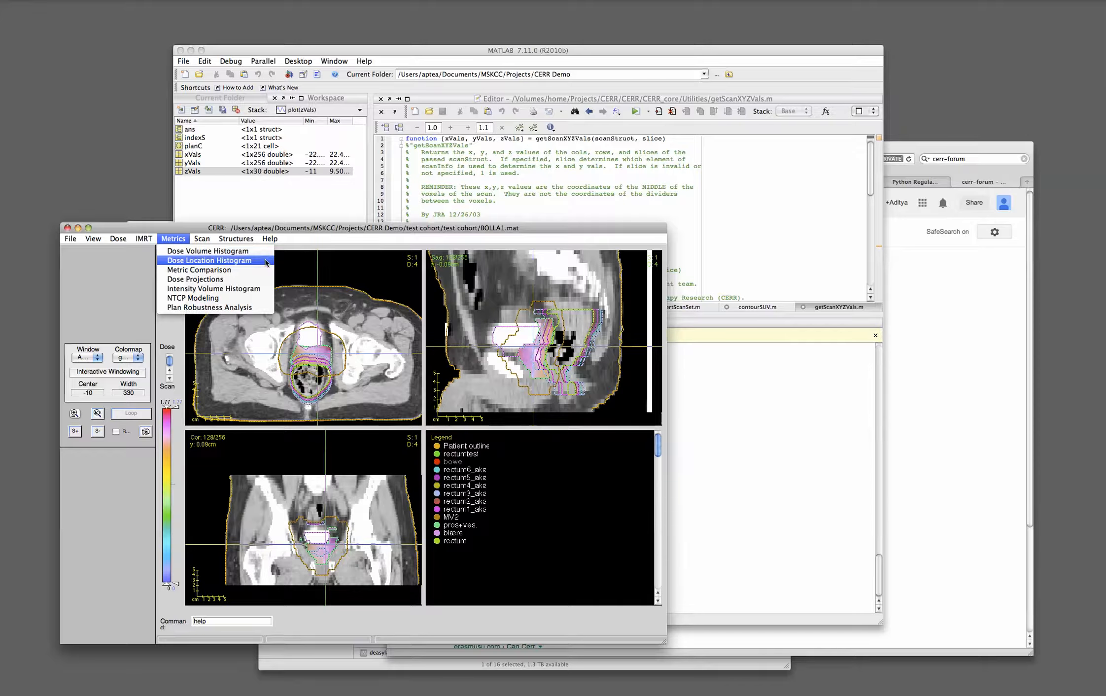
pyautogui.click(233, 260)
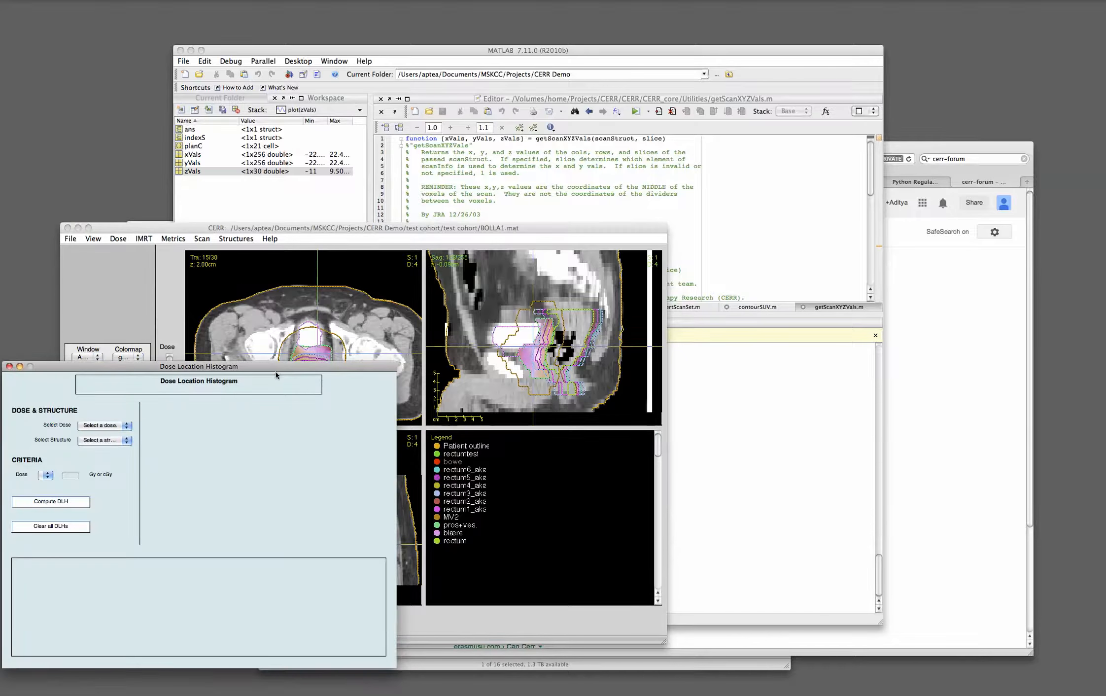
pyautogui.moveTo(276, 368); pyautogui.dragTo(355, 330)
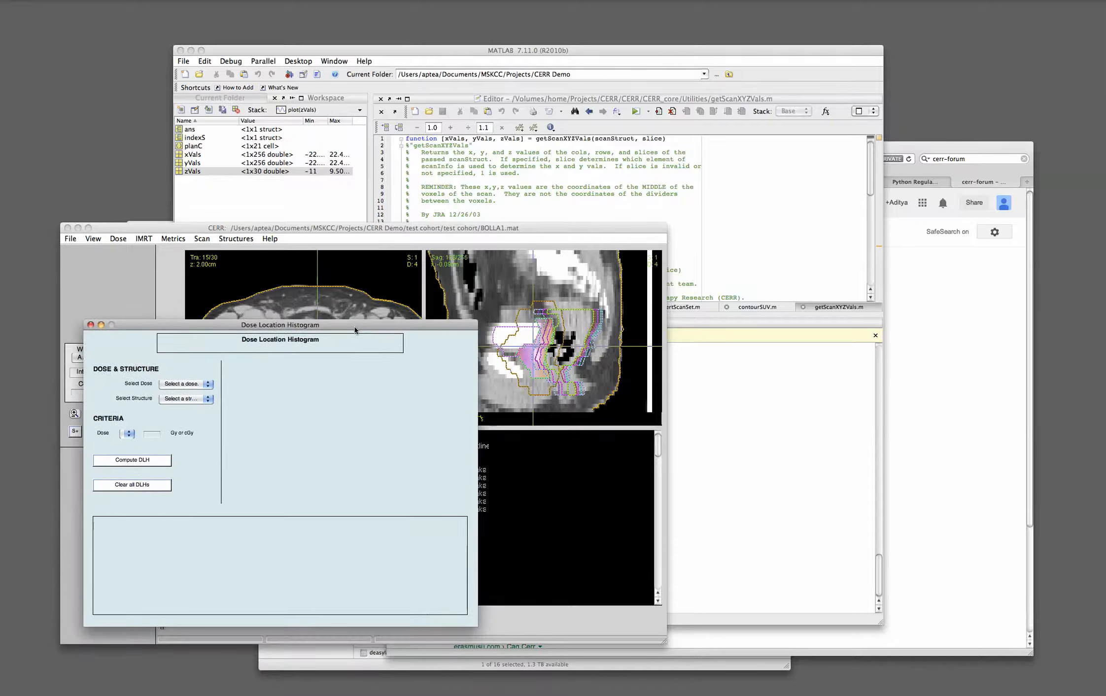
pyautogui.click(208, 385)
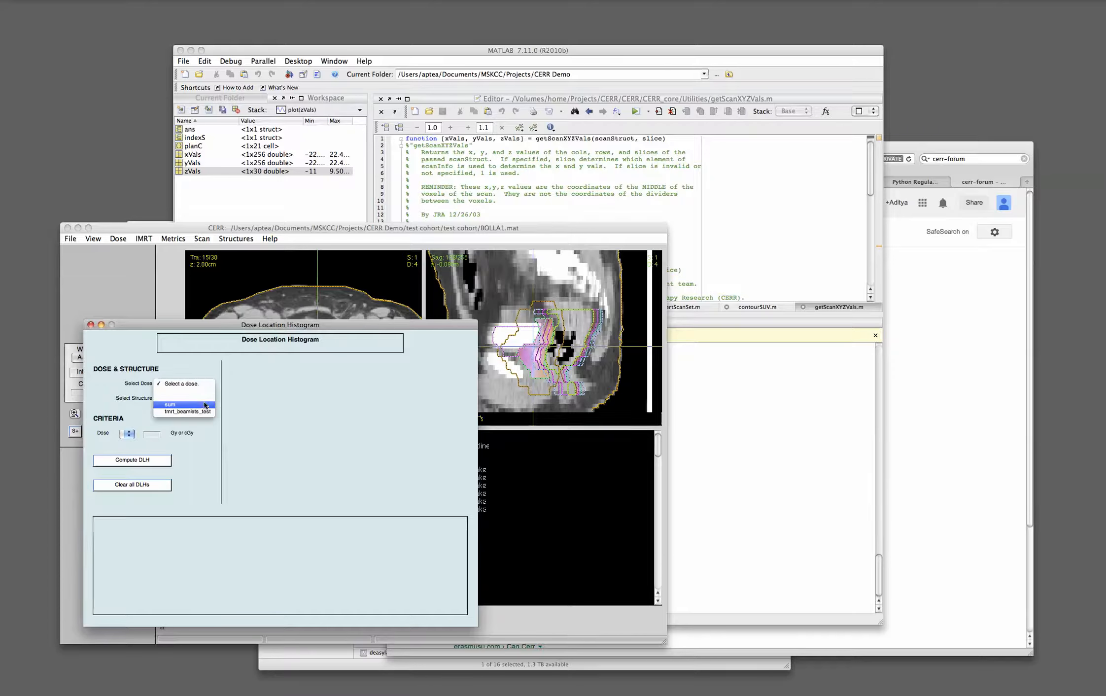
pyautogui.click(205, 404)
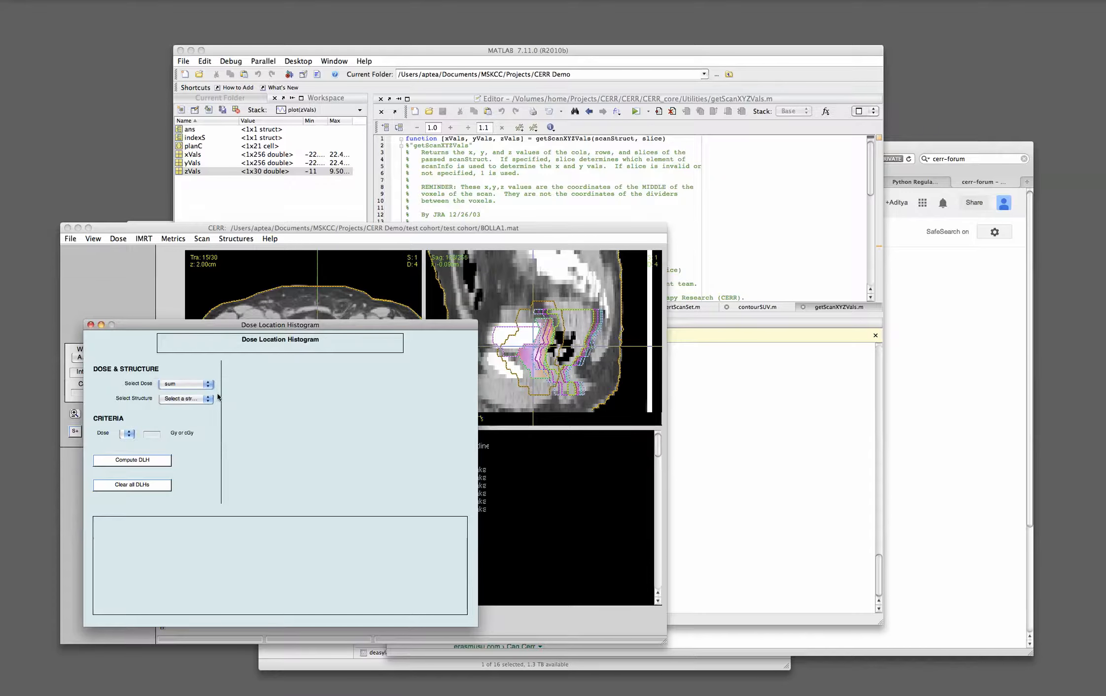
pyautogui.click(207, 398)
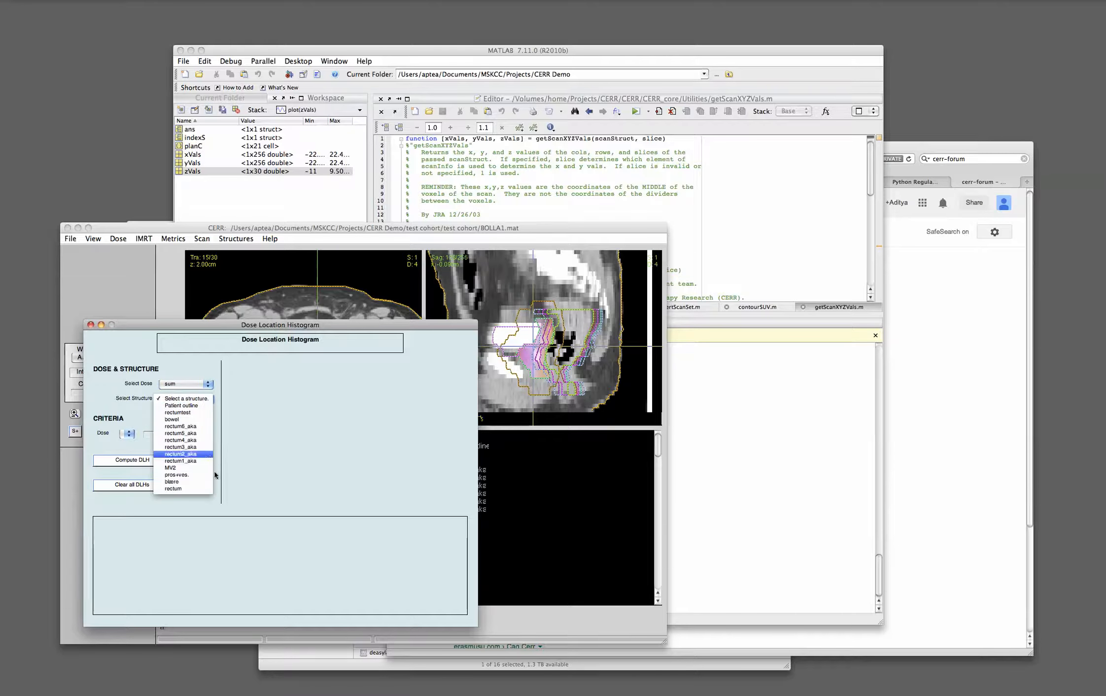
pyautogui.click(194, 475)
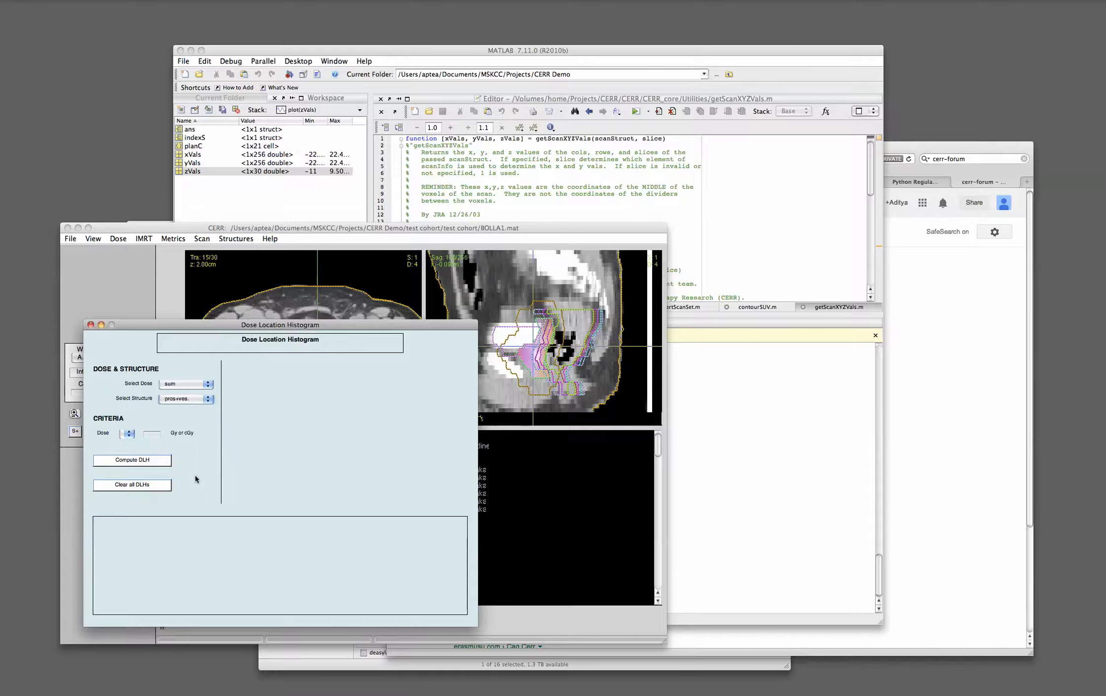
# Step: Set the DLH criterion to Dose <=55 and compute the dose location histogram
pyautogui.click(129, 433)
pyautogui.click(127, 437)
pyautogui.click(151, 436)
pyautogui.write('55')
pyautogui.click(145, 460)
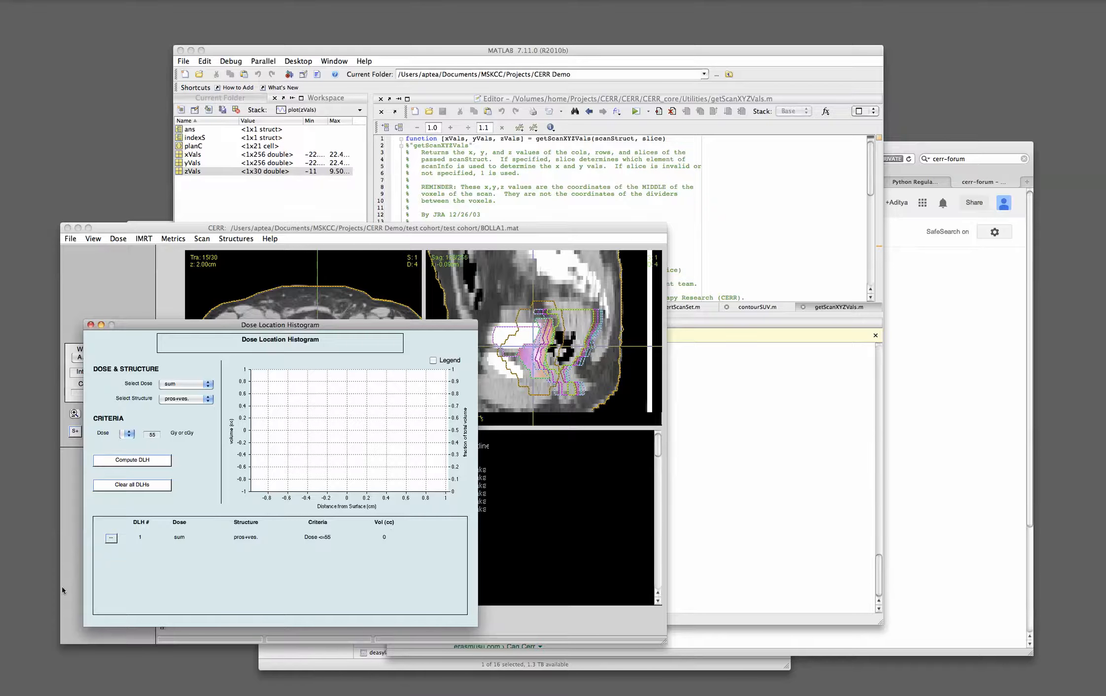
# Step: Delete the existing DLH and compute another with the dose criterion set to 65
pyautogui.click(109, 538)
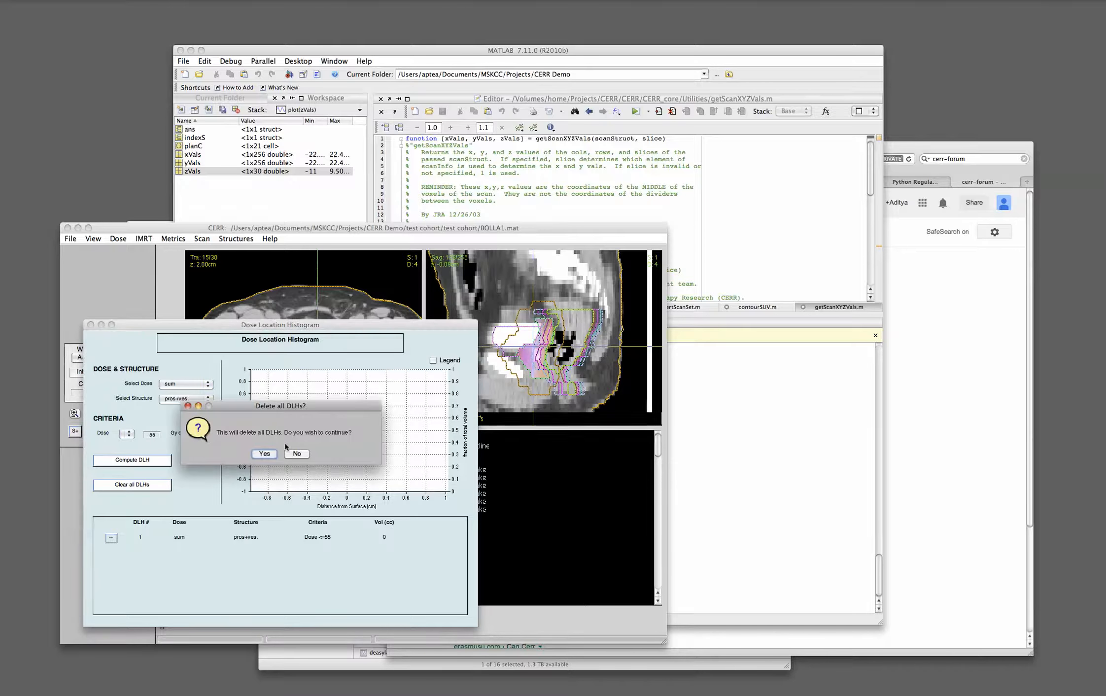
pyautogui.click(273, 453)
pyautogui.click(154, 434)
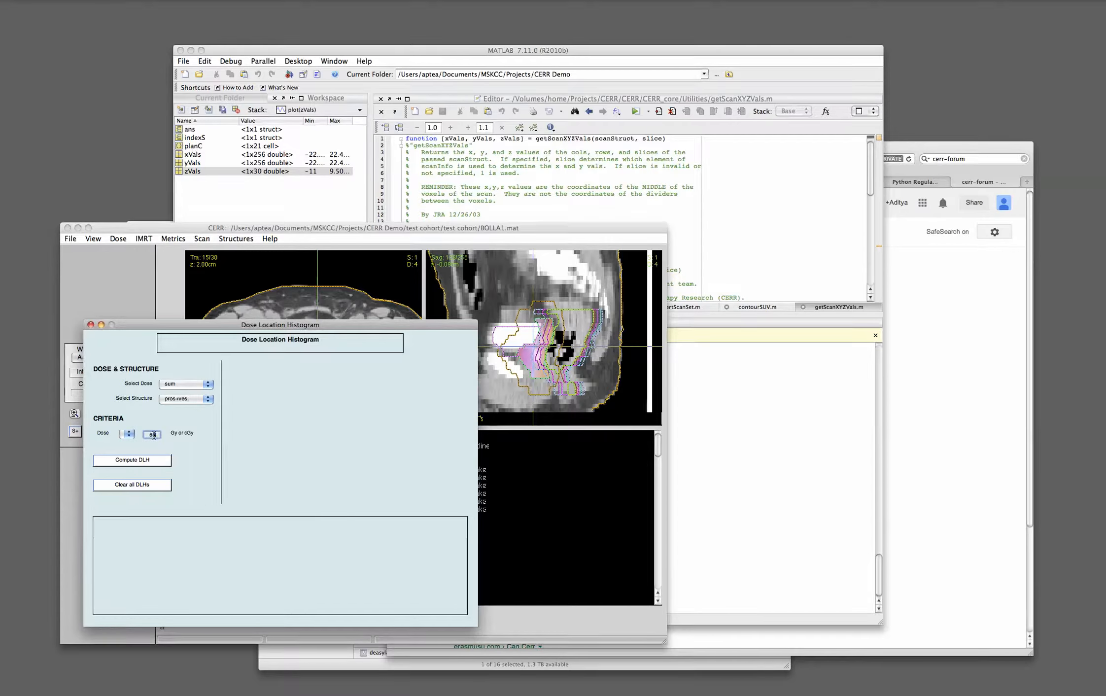
pyautogui.click(150, 461)
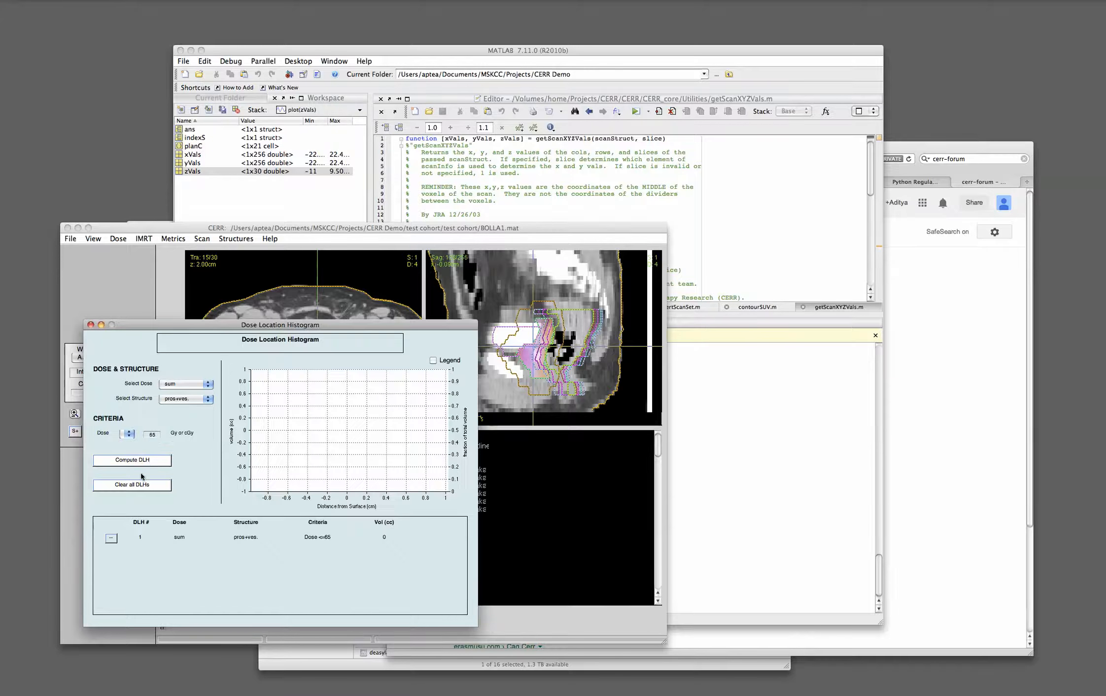
# Step: Delete the Dose <=65 DLH and bring the main CERR viewer back to the front
pyautogui.click(111, 539)
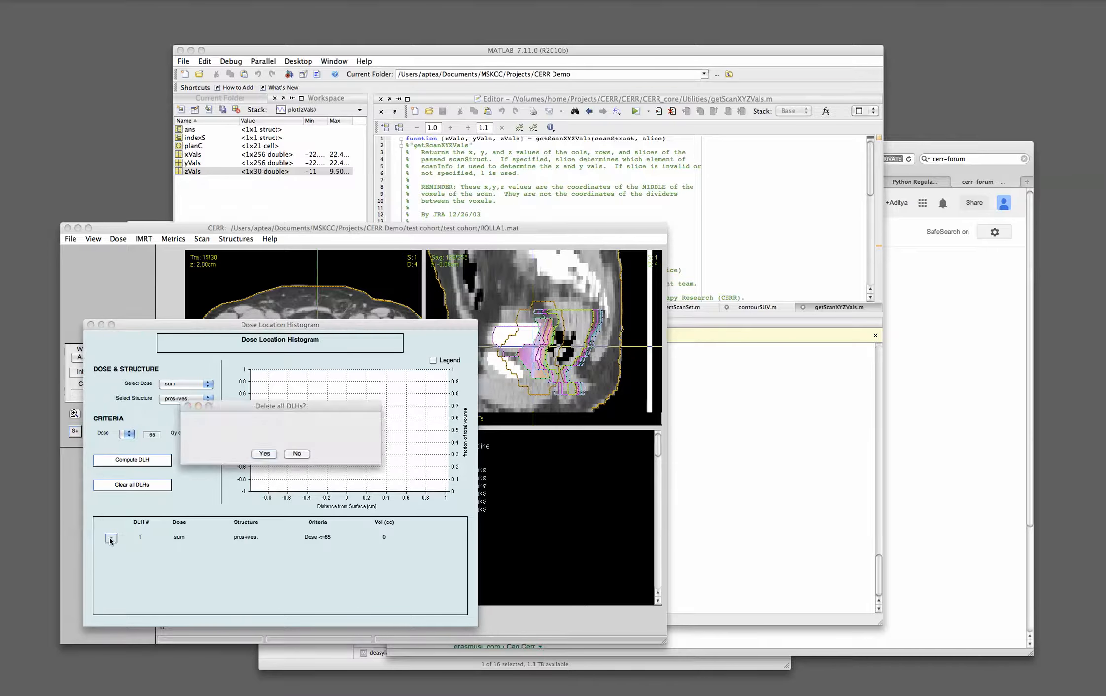
pyautogui.click(265, 453)
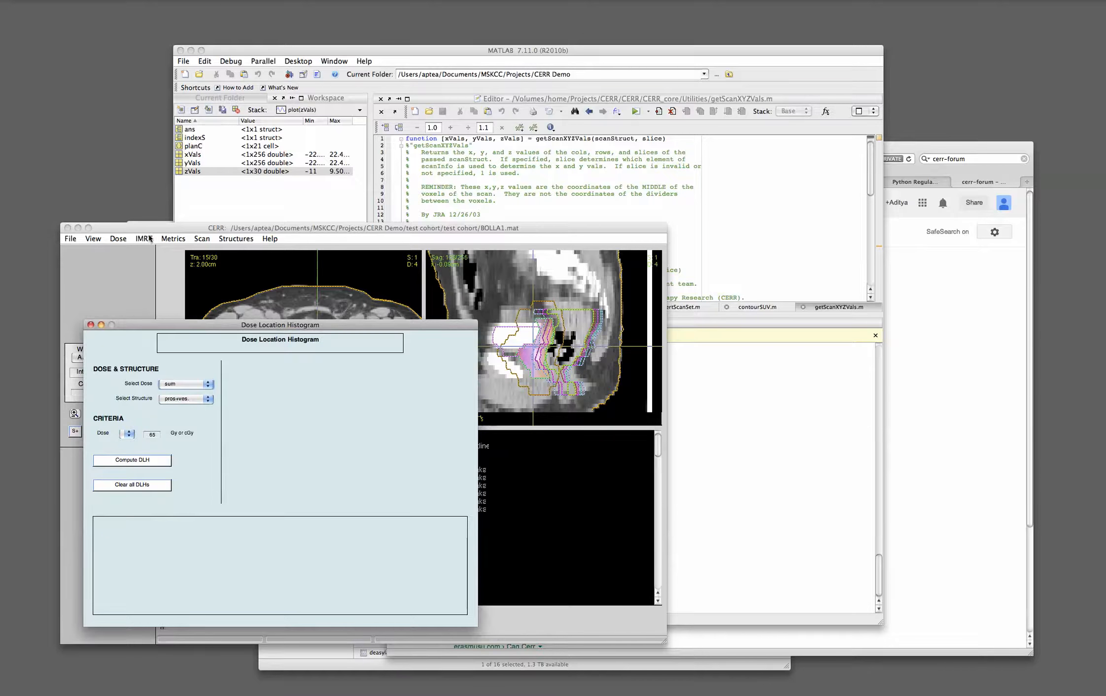
pyautogui.click(133, 257)
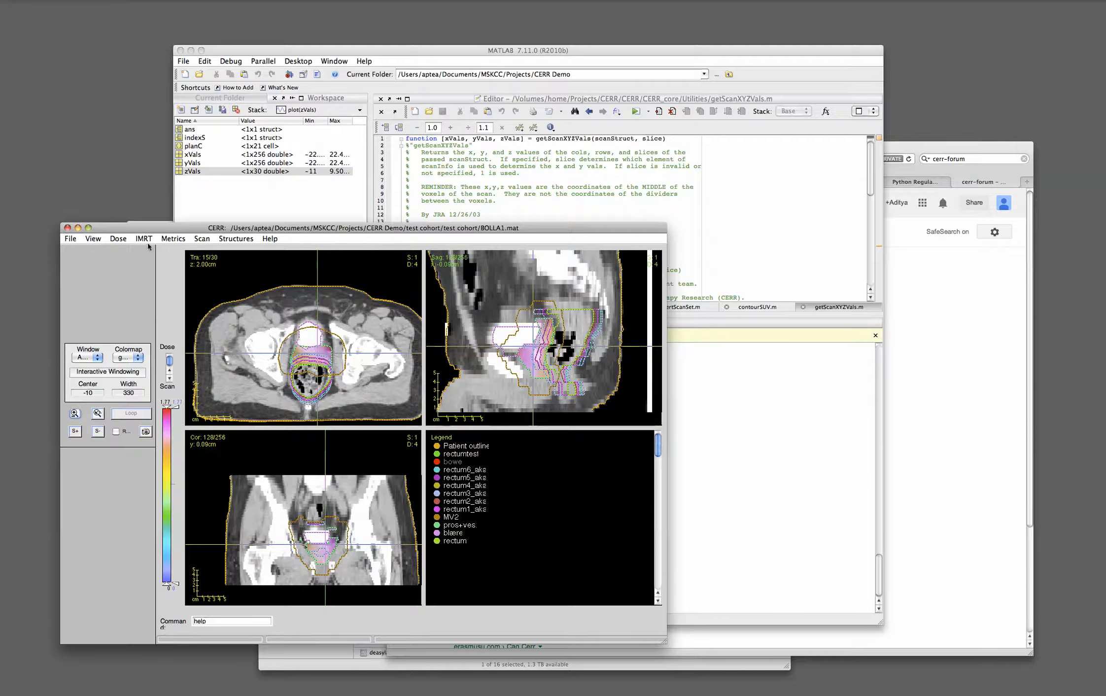
# Step: Display the sum dose in the viewer and show only the pros+ves. structure, with all other structures hidden
pyautogui.click(119, 240)
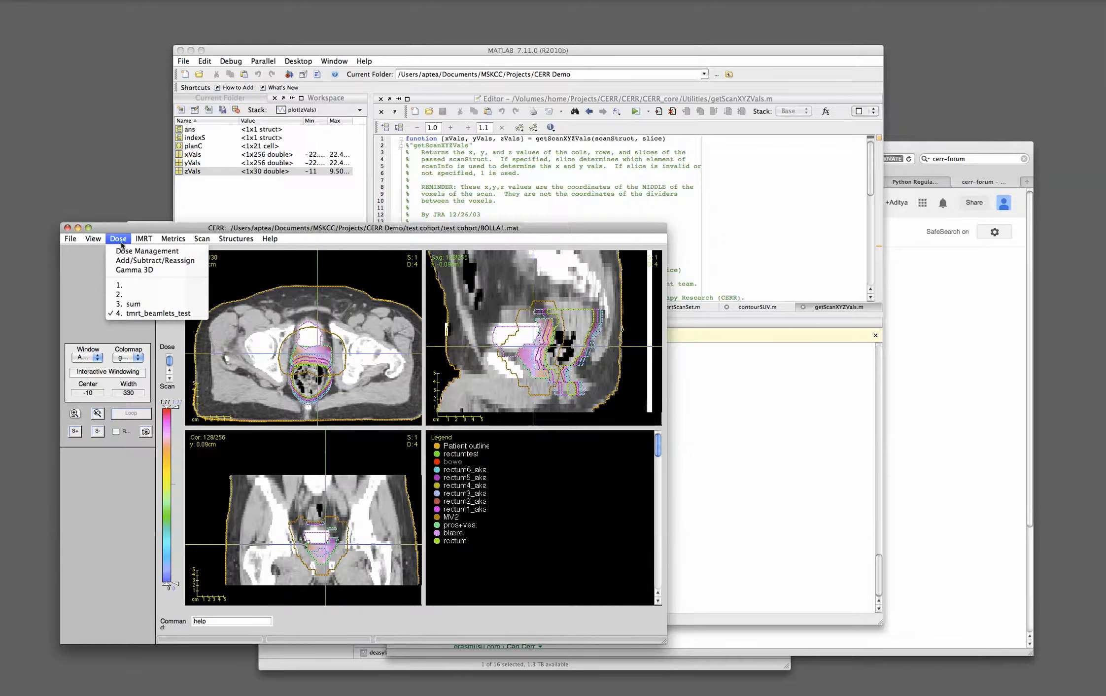
pyautogui.click(146, 305)
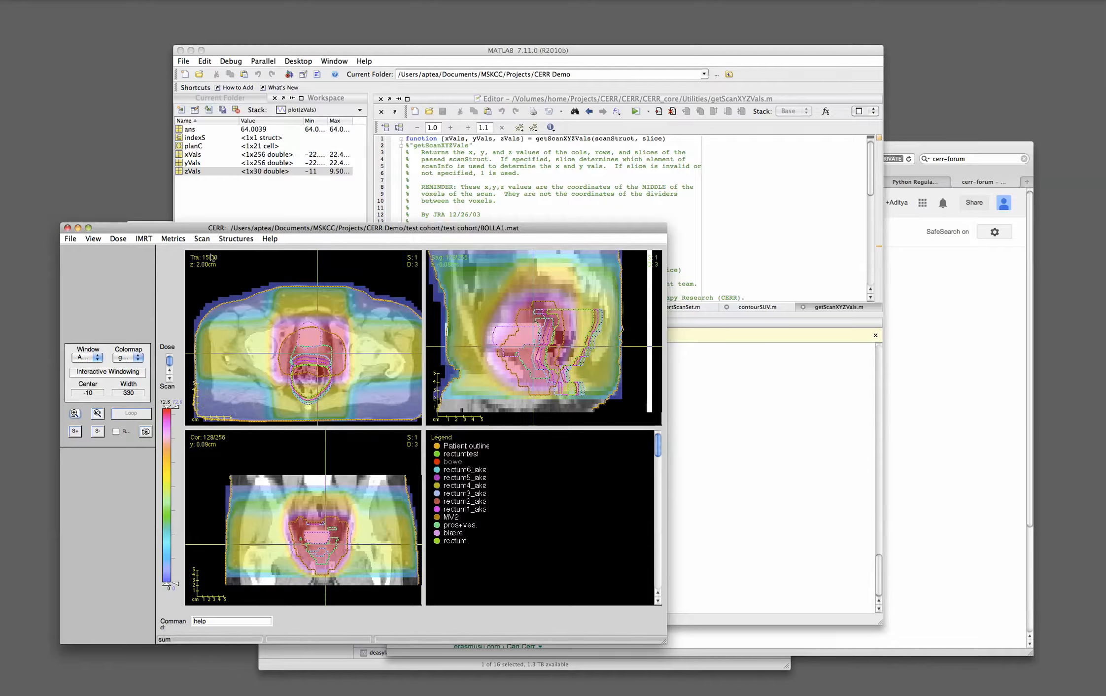
pyautogui.click(236, 238)
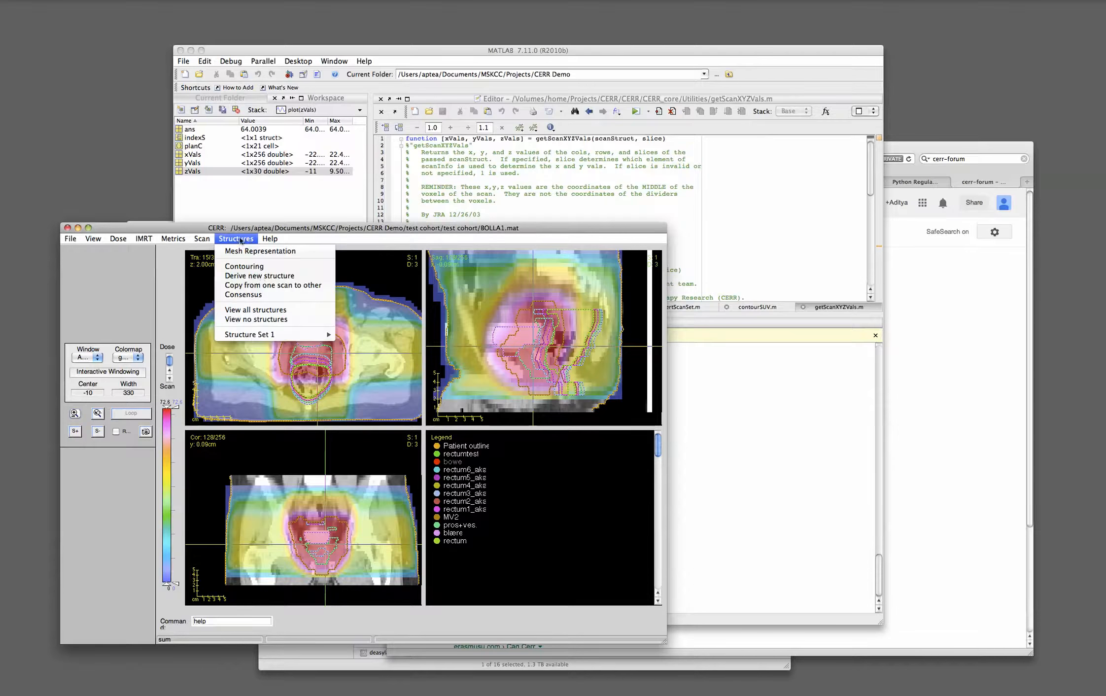
pyautogui.click(279, 321)
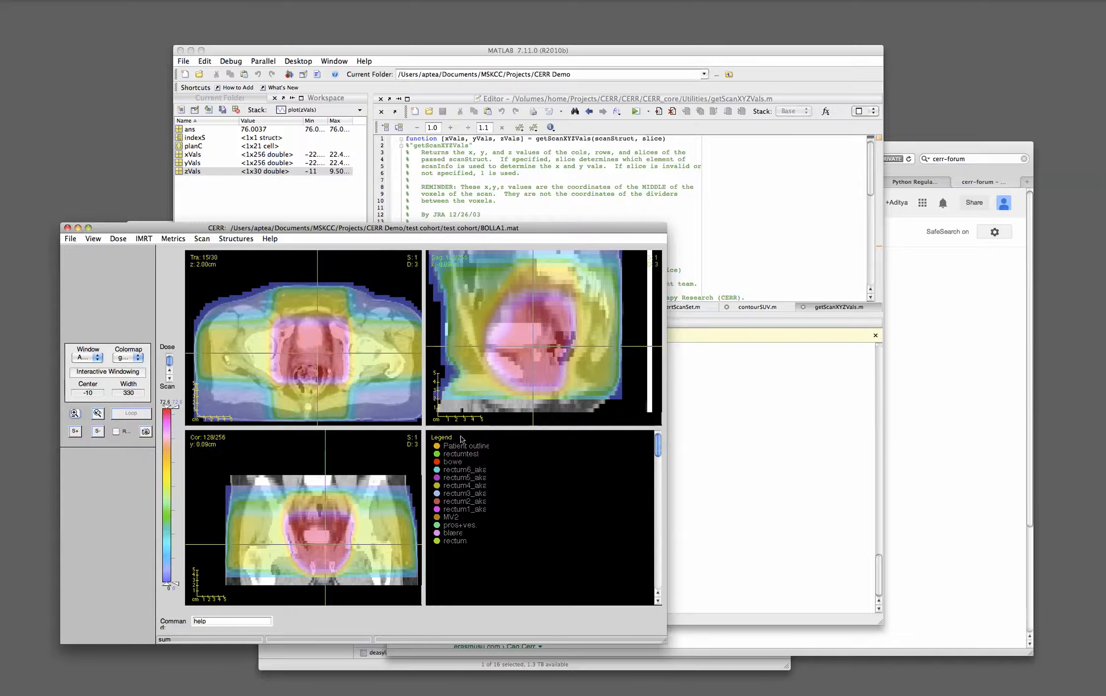
pyautogui.click(437, 524)
# Step: Open the colorbar options, set the upper limit of the dose display range to 70, and apply it
pyautogui.click(167, 421)
pyautogui.click(135, 508)
pyautogui.press('BackSpace')
pyautogui.press('BackSpace')
pyautogui.press('BackSpace')
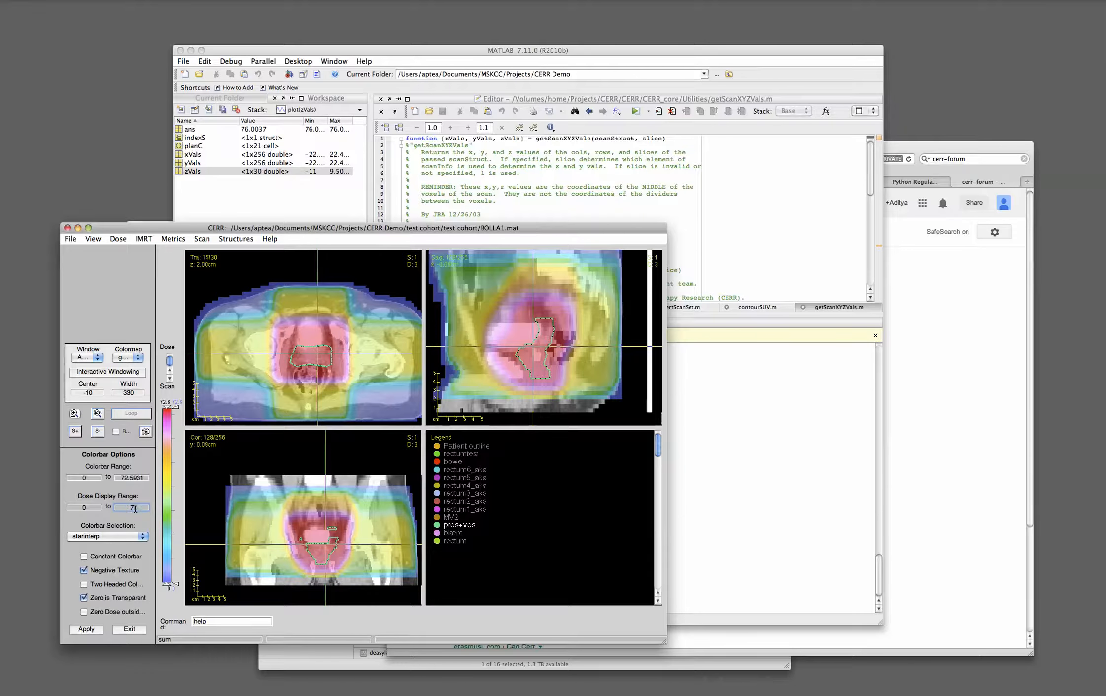
pyautogui.write('0')
pyautogui.click(92, 629)
# Step: Set the upper limit of the dose display range to 71, apply it, and exit the colorbar options
pyautogui.click(141, 479)
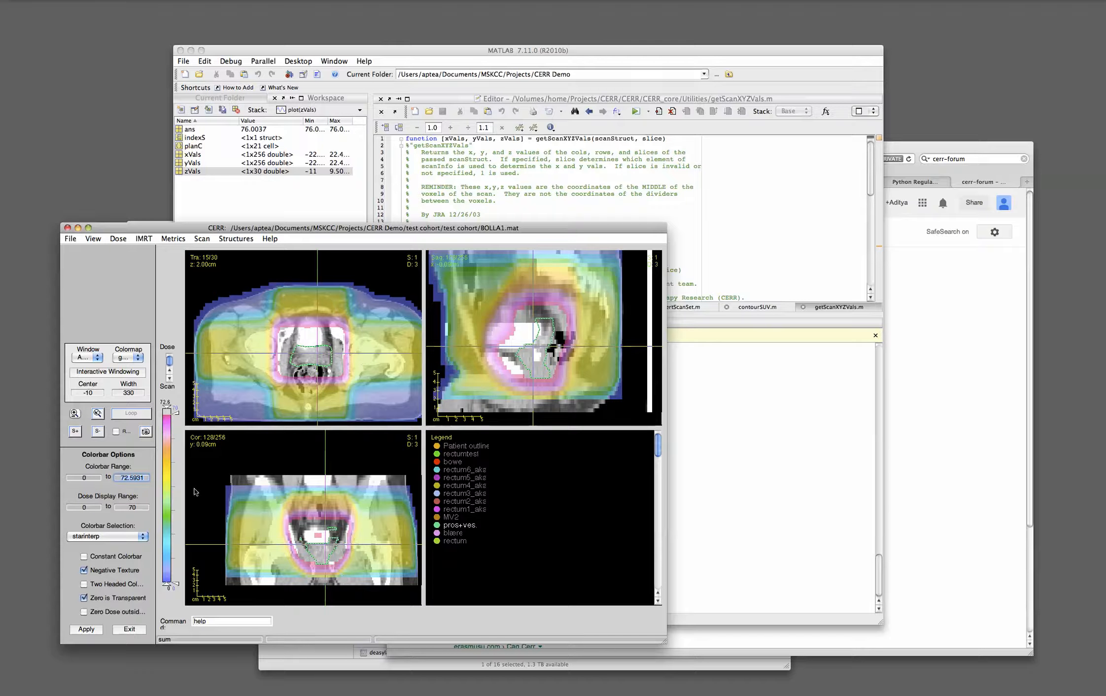
pyautogui.click(138, 507)
pyautogui.click(98, 630)
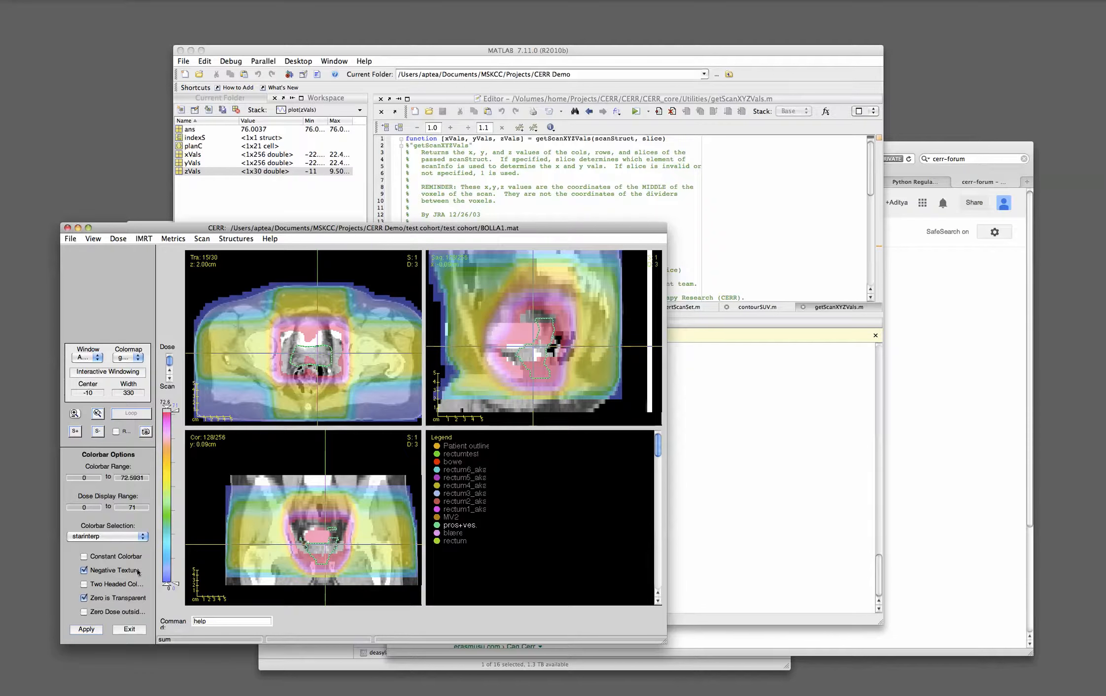
pyautogui.click(128, 629)
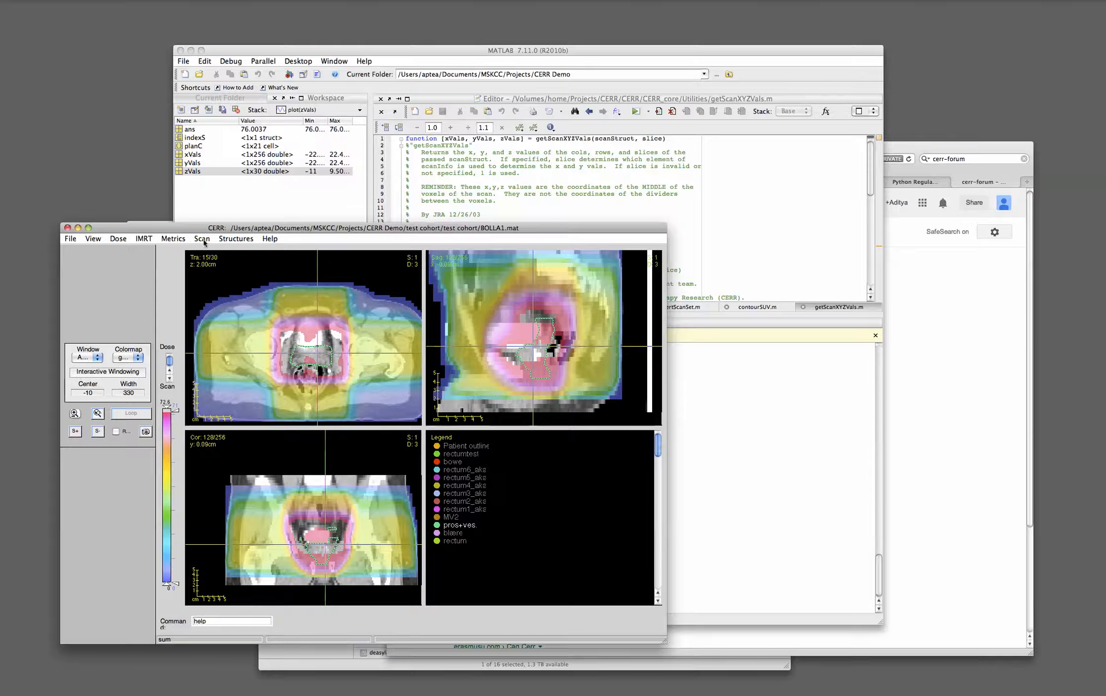
# Step: In the open Dose Location Histogram window, compute the DLH for the criterion Dose <=71 and close the tool
pyautogui.press('F3')
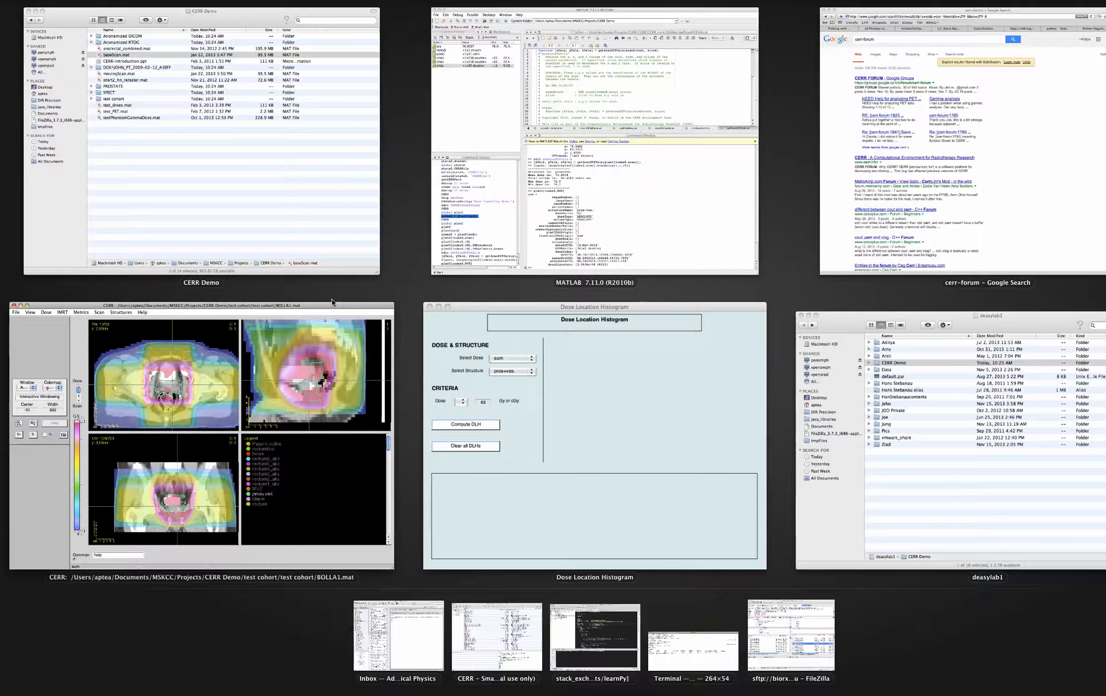
pyautogui.click(494, 359)
pyautogui.click(152, 434)
pyautogui.write('71')
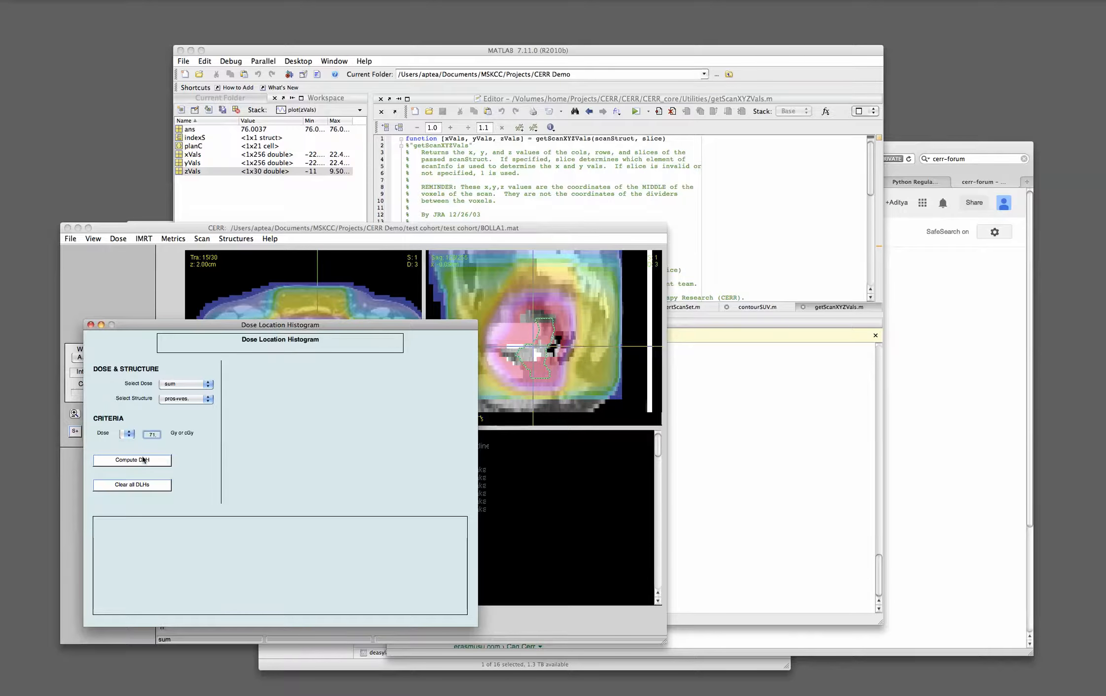
pyautogui.click(165, 460)
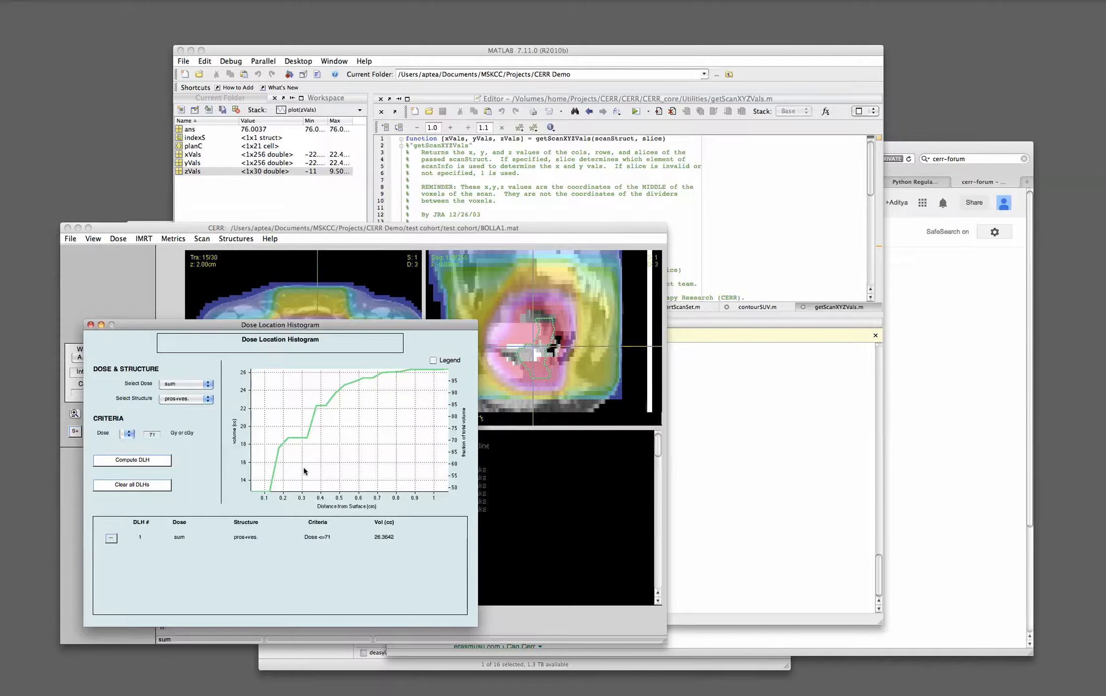
pyautogui.click(91, 327)
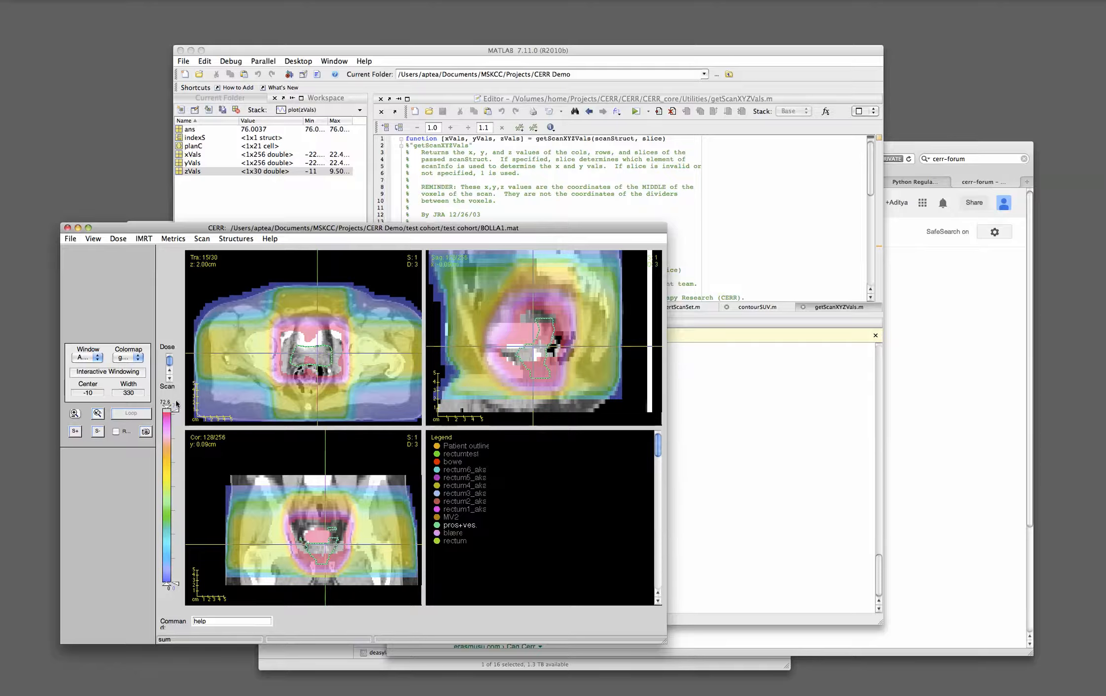
# Step: Restore the upper limit of the dose display range to 72.5931, apply it, and exit the colorbar options
pyautogui.click(168, 434)
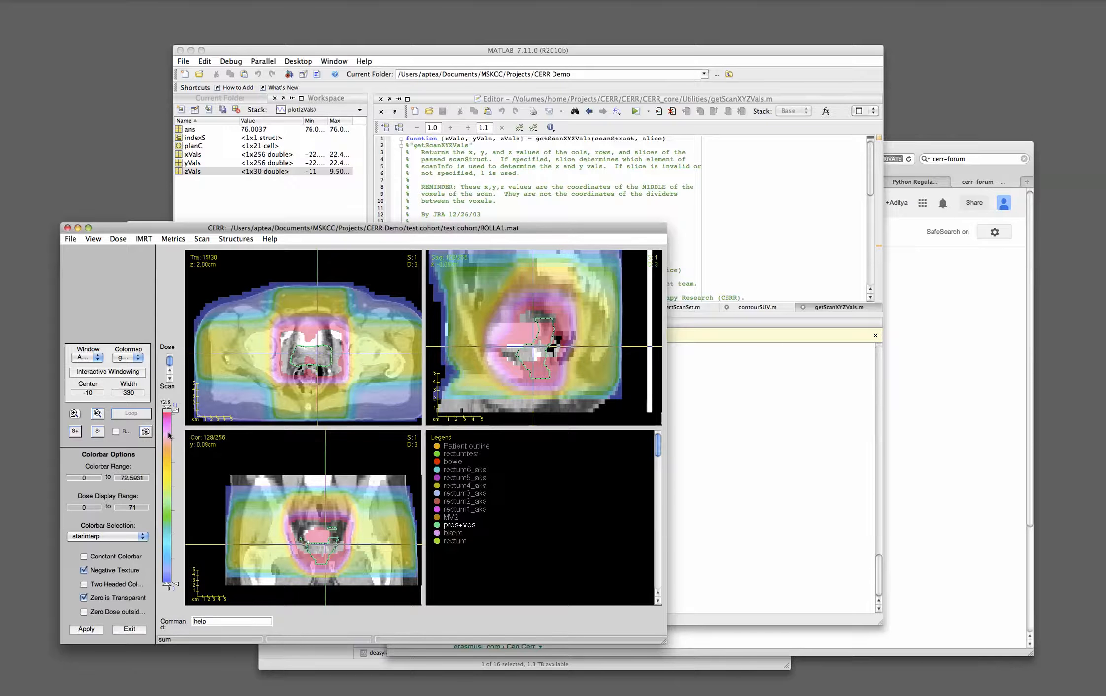
pyautogui.click(134, 507)
pyautogui.write('2.5931')
pyautogui.click(97, 632)
pyautogui.click(128, 630)
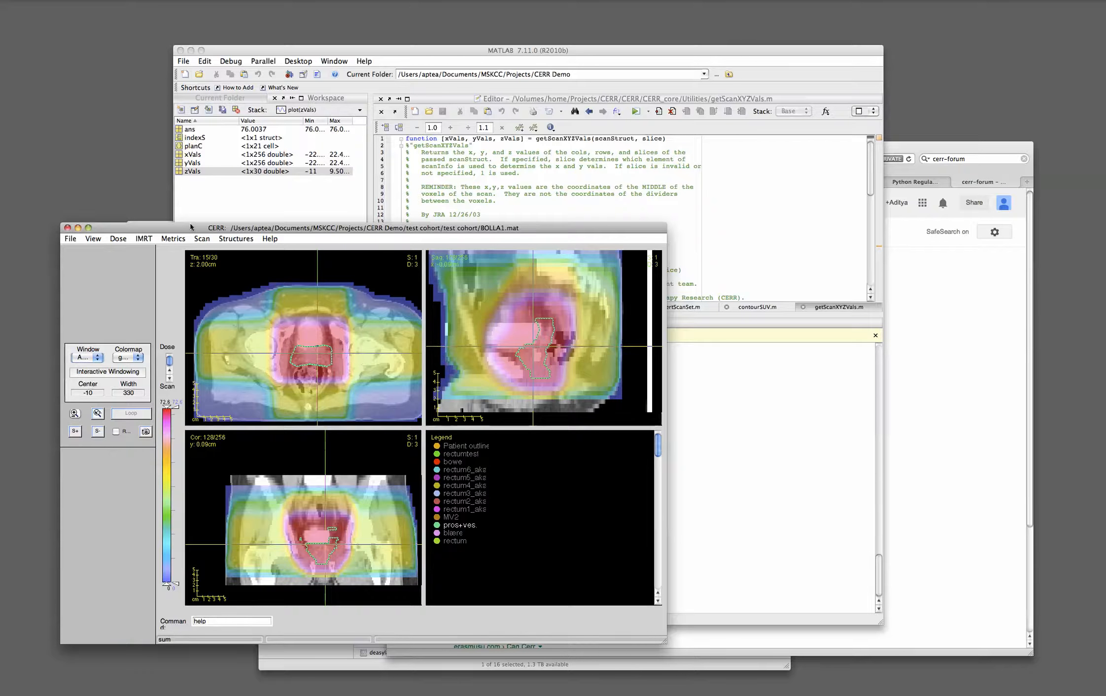
# Step: Open the Metric Comparison tool, review its available metrics and plans to compare, and close it
pyautogui.click(172, 239)
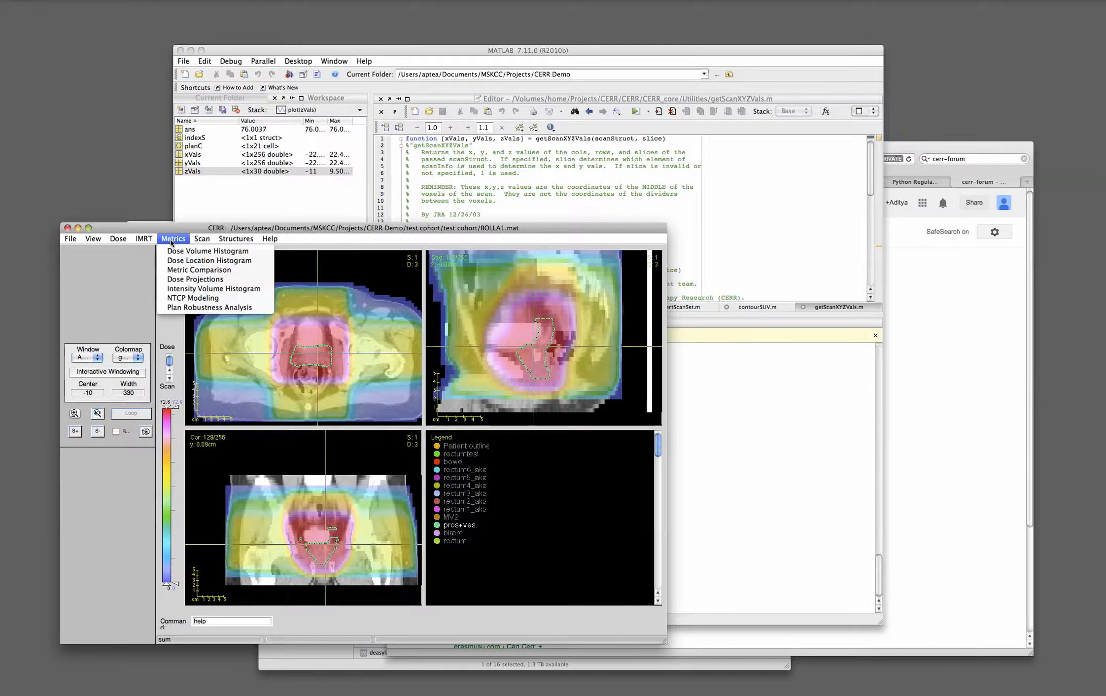
pyautogui.click(196, 271)
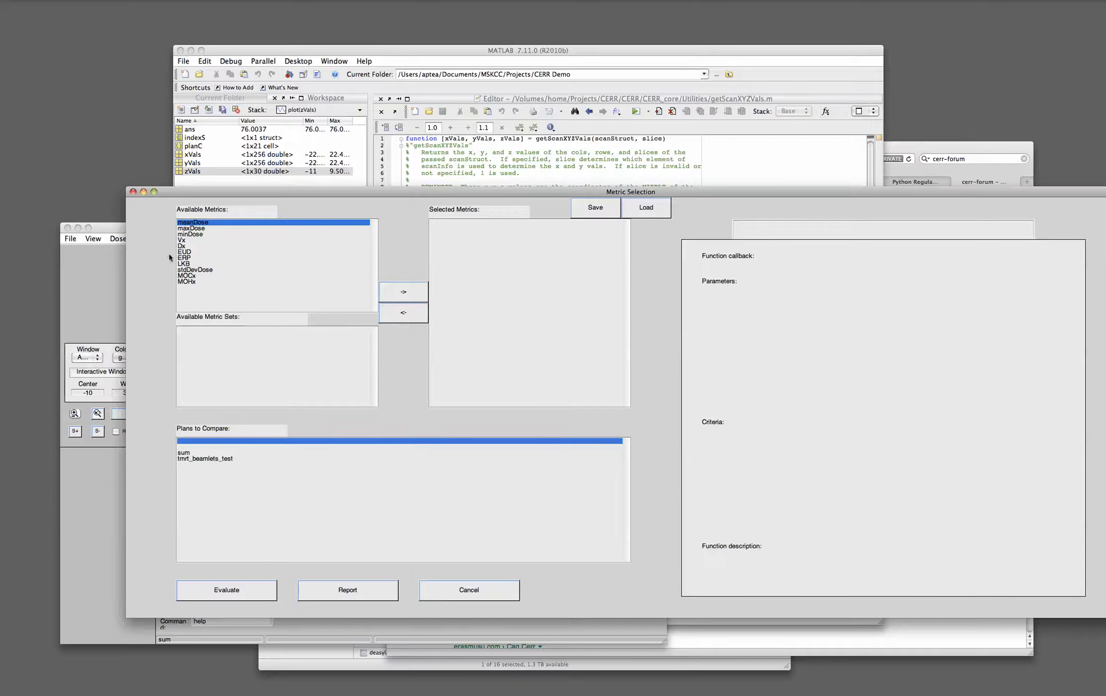
pyautogui.click(133, 192)
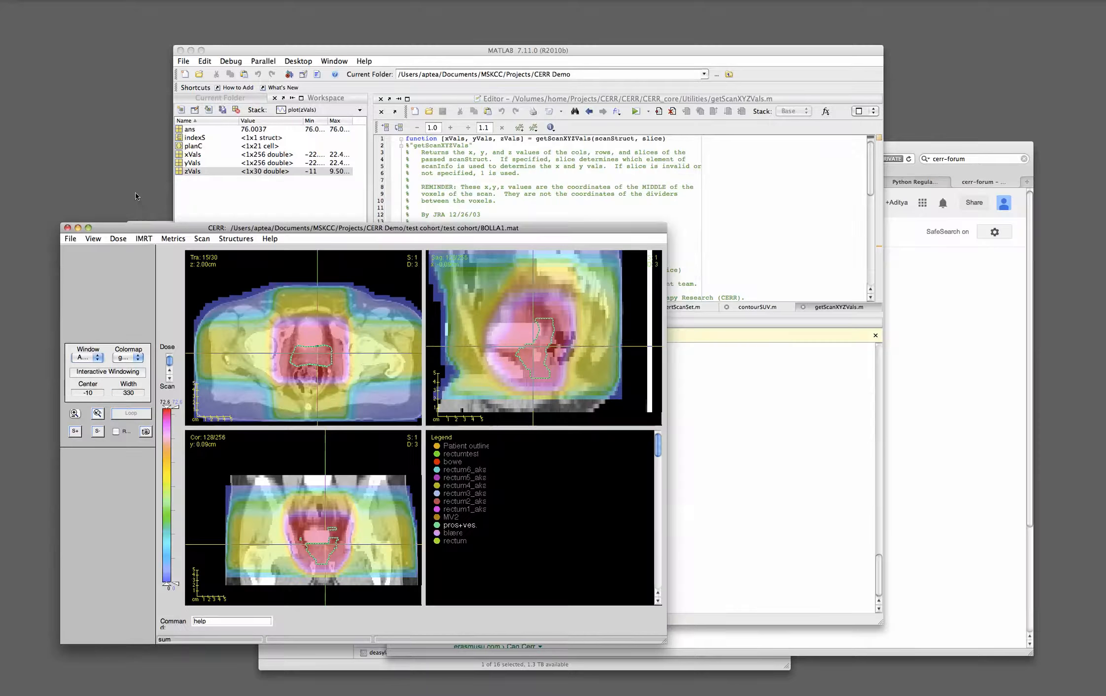
# Step: Open the Dose Projections tool and look at the available projection modes
pyautogui.click(175, 239)
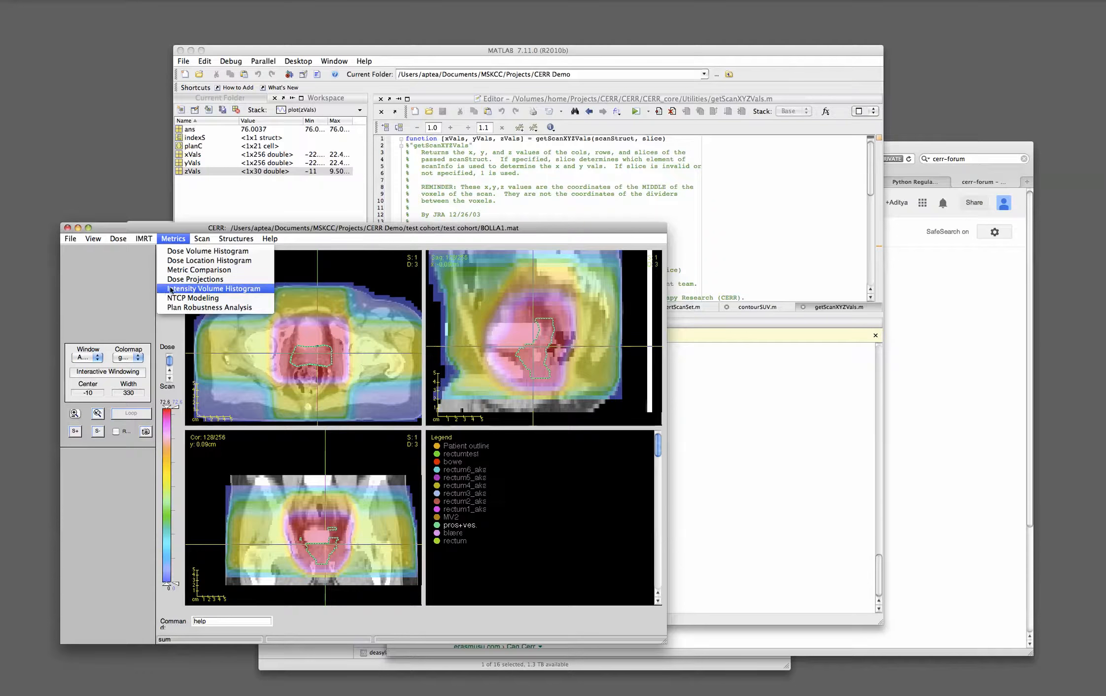
pyautogui.click(234, 279)
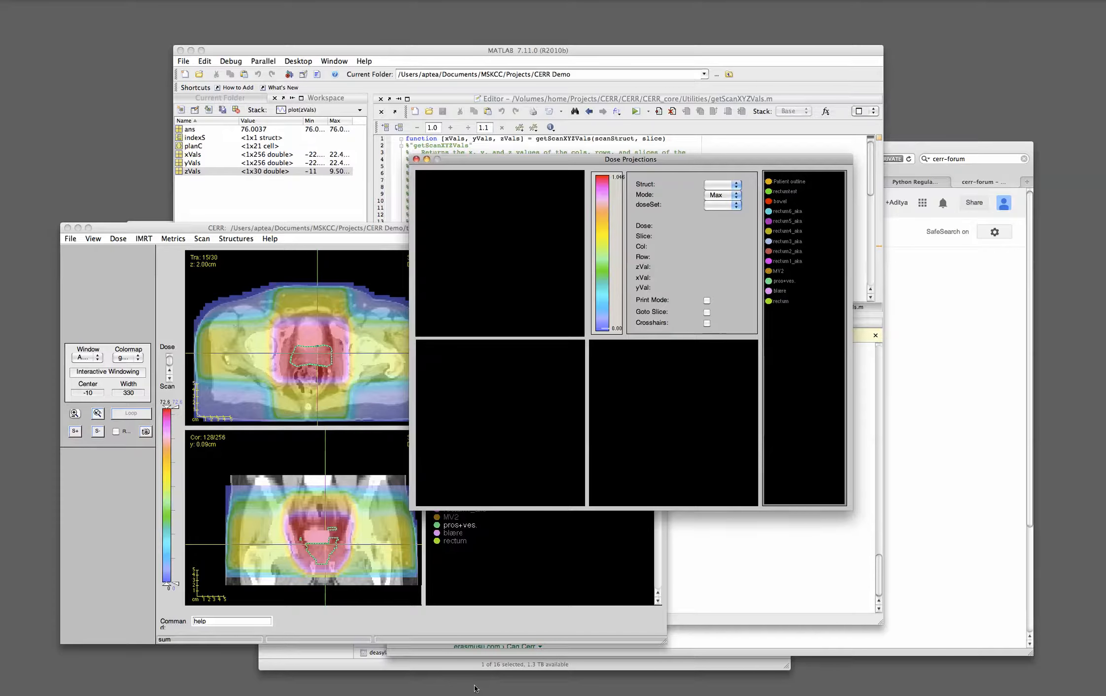
pyautogui.click(736, 197)
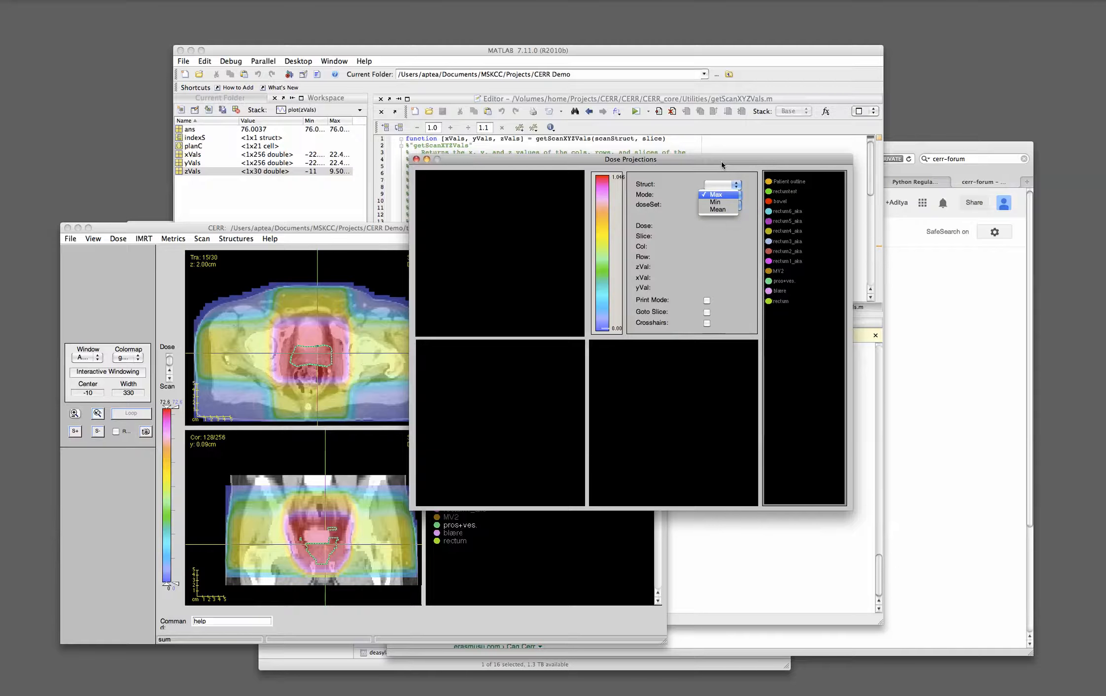
pyautogui.click(636, 204)
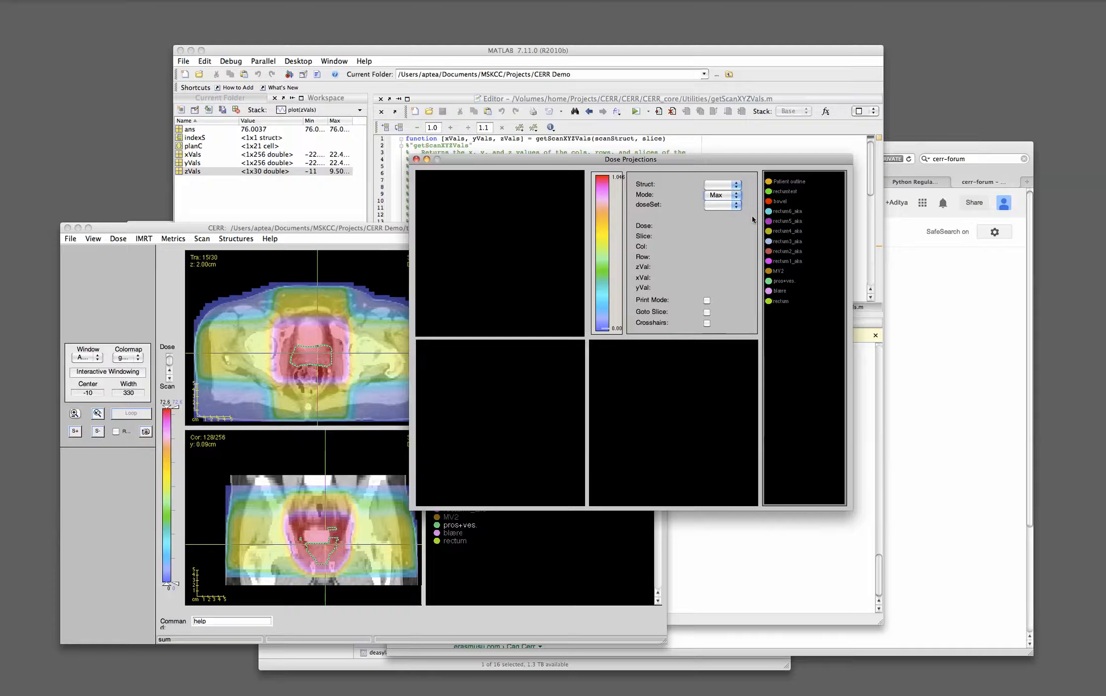
# Step: Show the Patient outline and pros+ves. contours in the dose projections and set the projection mode to Min
pyautogui.click(770, 185)
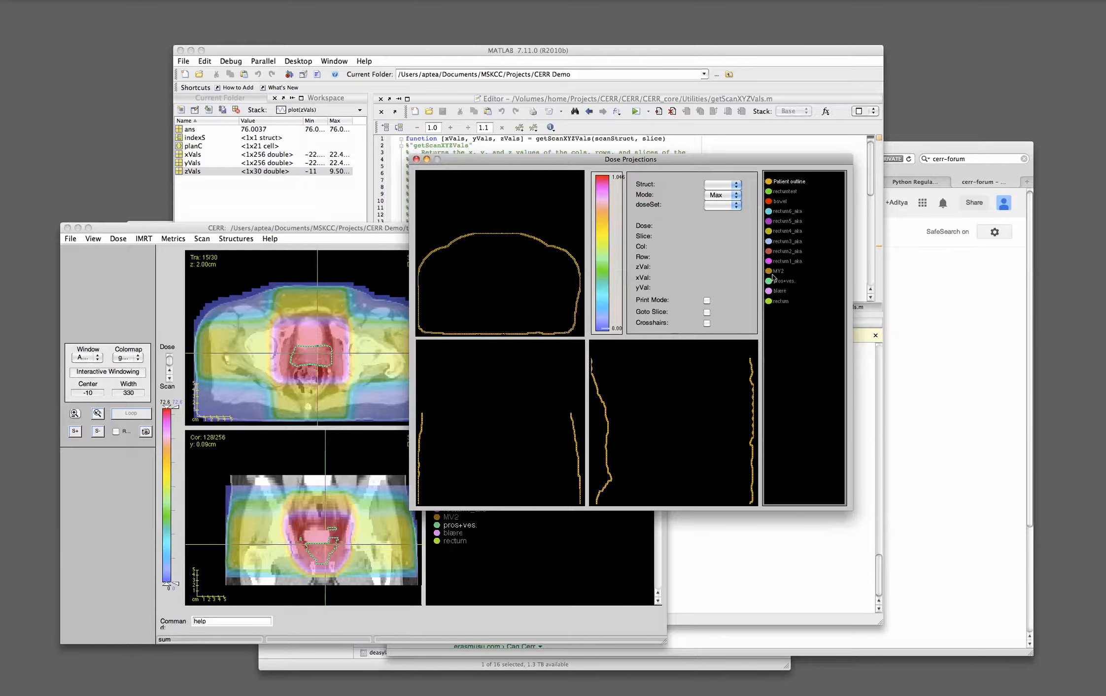
pyautogui.click(733, 201)
pyautogui.click(730, 205)
pyautogui.click(785, 281)
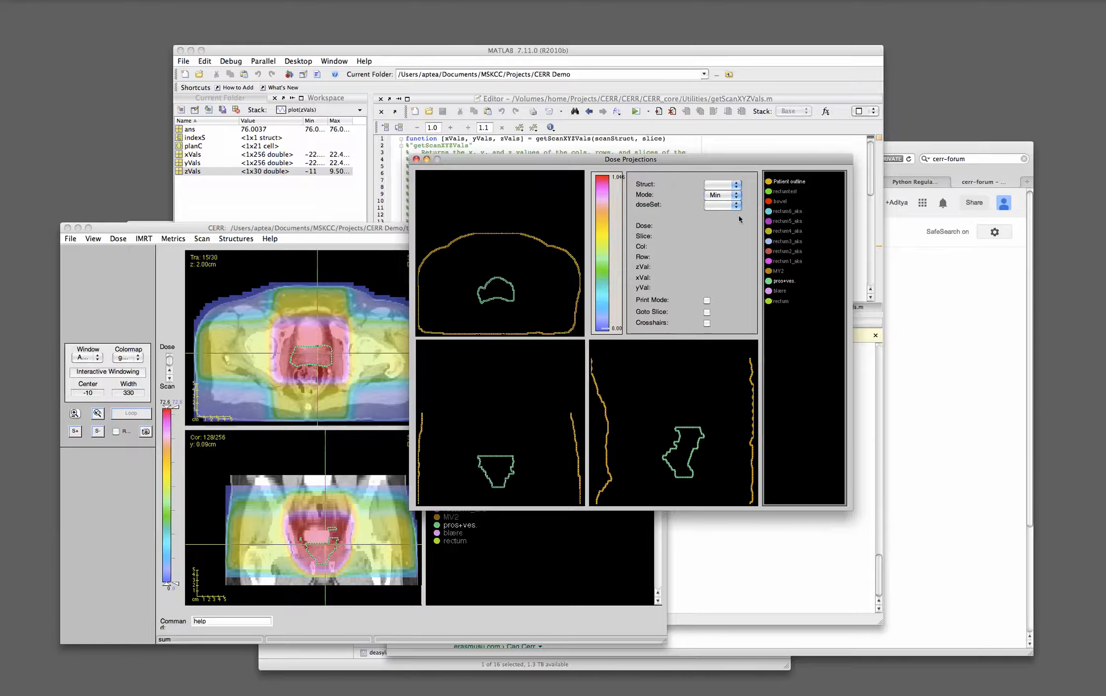
# Step: Open the choice of structure for the dose projections
pyautogui.click(732, 186)
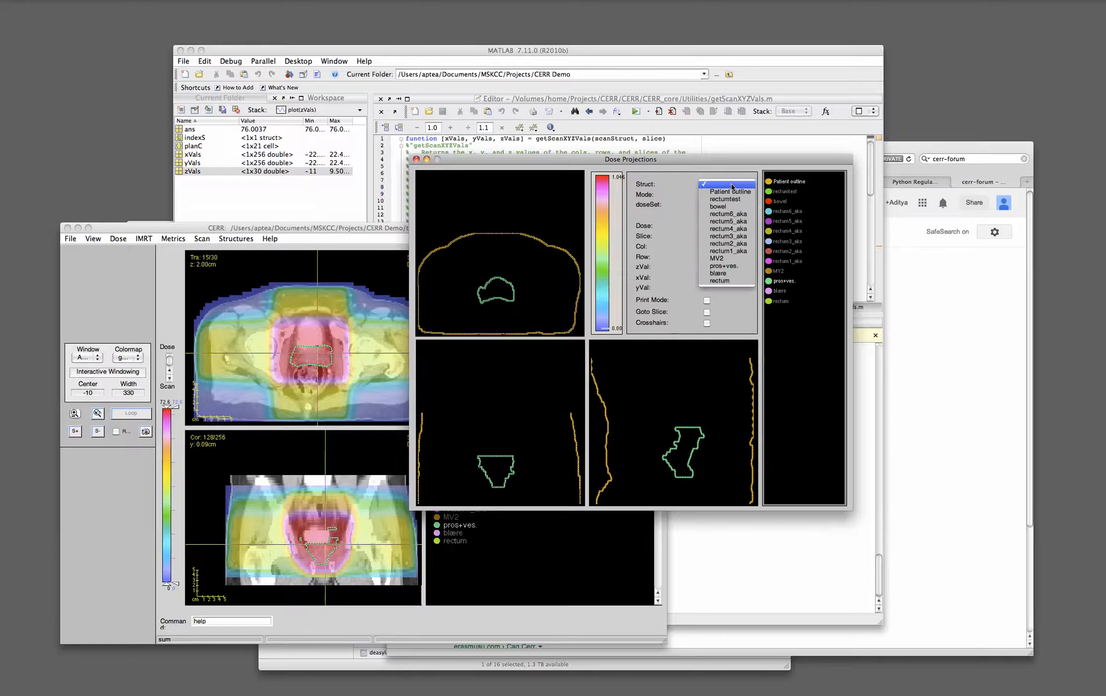
# Step: Show the dose projections for structure pros+ves. with dose set sum and briefly preview them in Print Mode
pyautogui.click(732, 266)
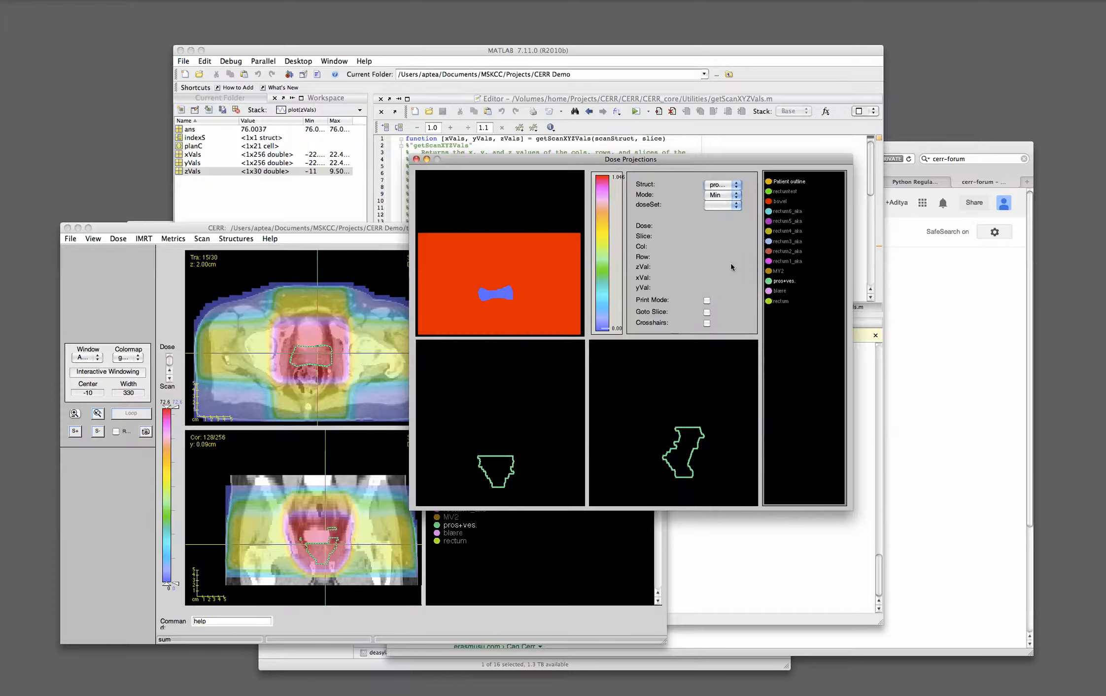
pyautogui.click(734, 209)
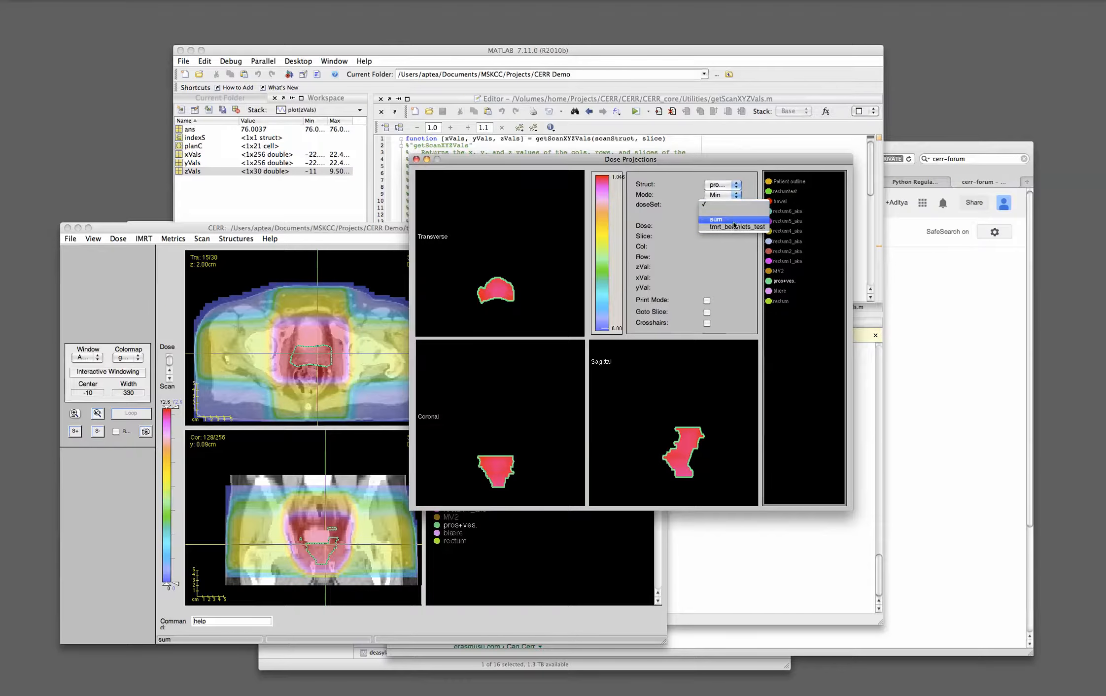
pyautogui.click(732, 220)
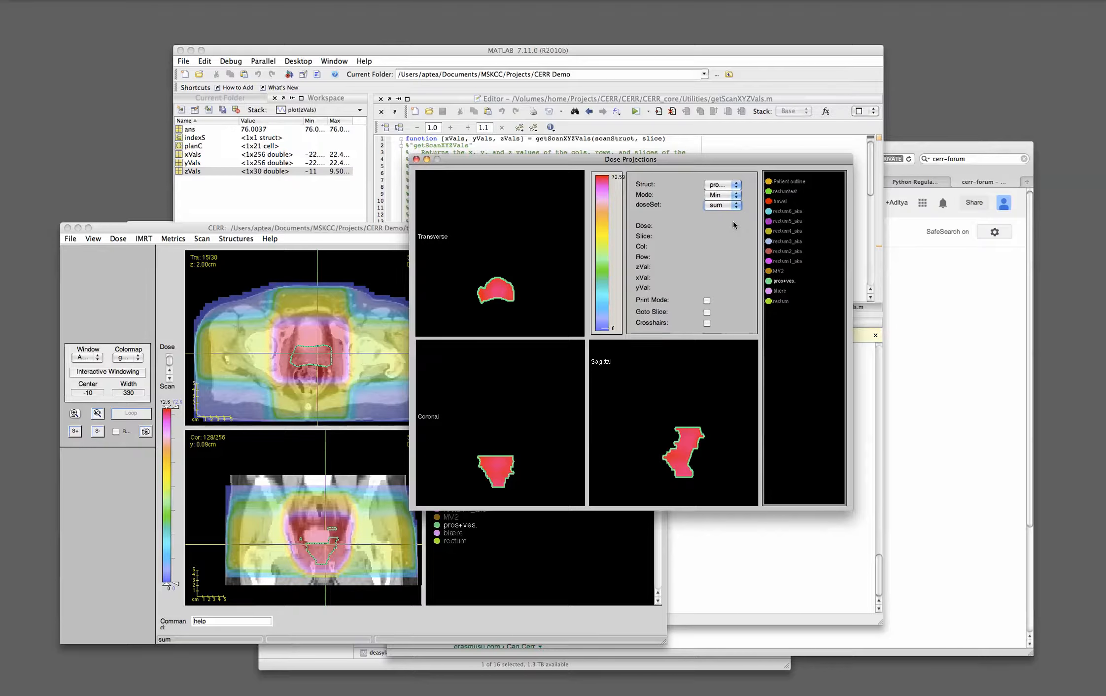
pyautogui.click(706, 301)
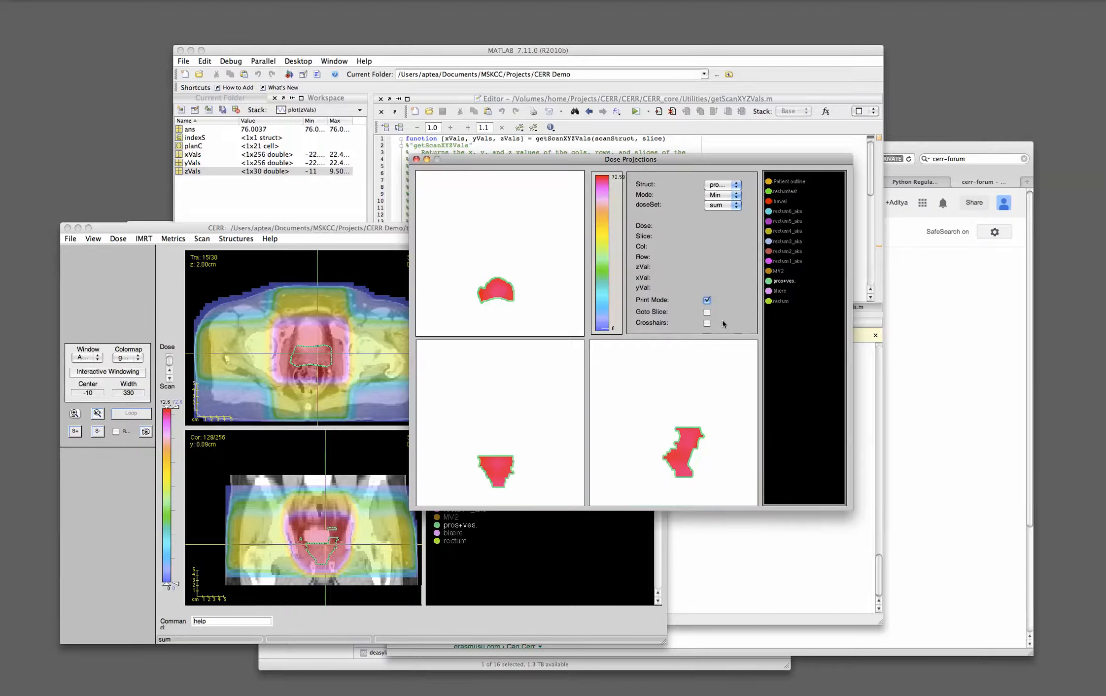
pyautogui.click(706, 300)
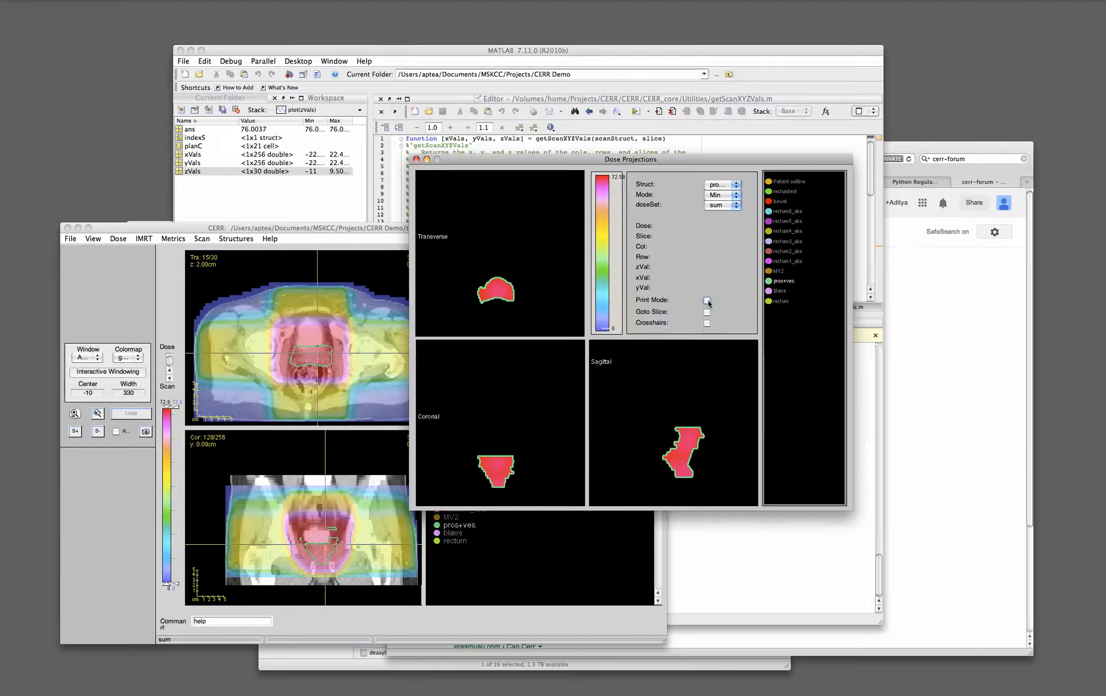
# Step: Turn on crosshairs, probe the dose at several points in the sagittal projection, and close the Dose Projections window
pyautogui.click(707, 323)
pyautogui.click(679, 448)
pyautogui.moveTo(677, 446)
pyautogui.mouseDown()
pyautogui.moveTo(680, 458)
pyautogui.moveTo(688, 444)
pyautogui.mouseUp()
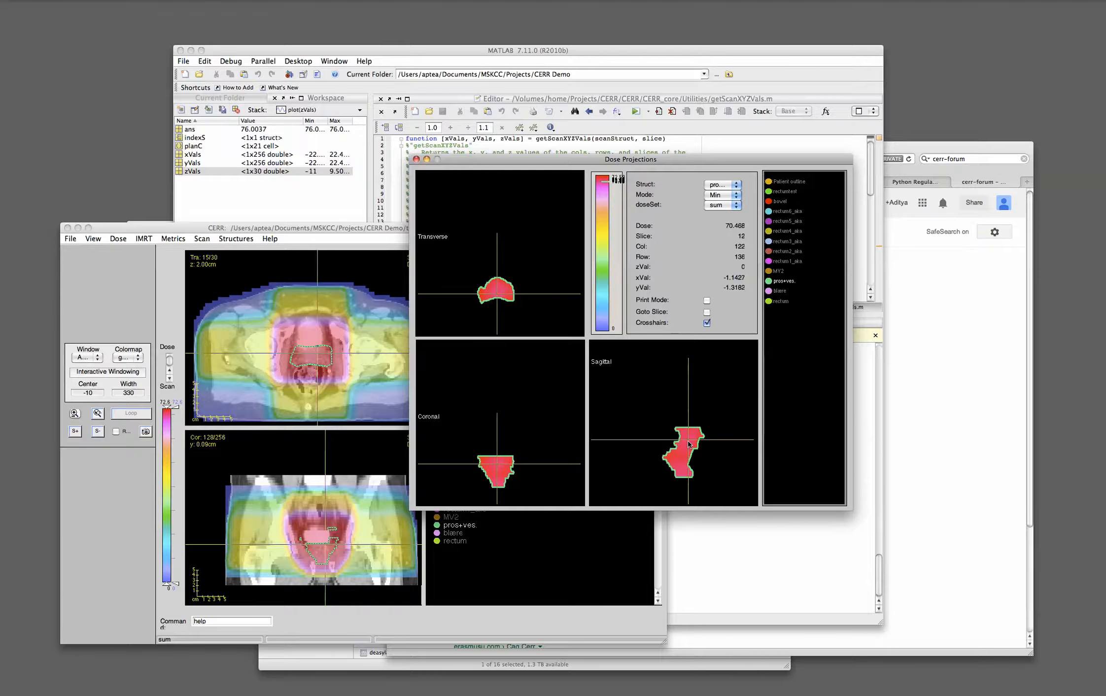
pyautogui.moveTo(688, 443)
pyautogui.mouseDown()
pyautogui.moveTo(686, 453)
pyautogui.moveTo(691, 433)
pyautogui.mouseUp()
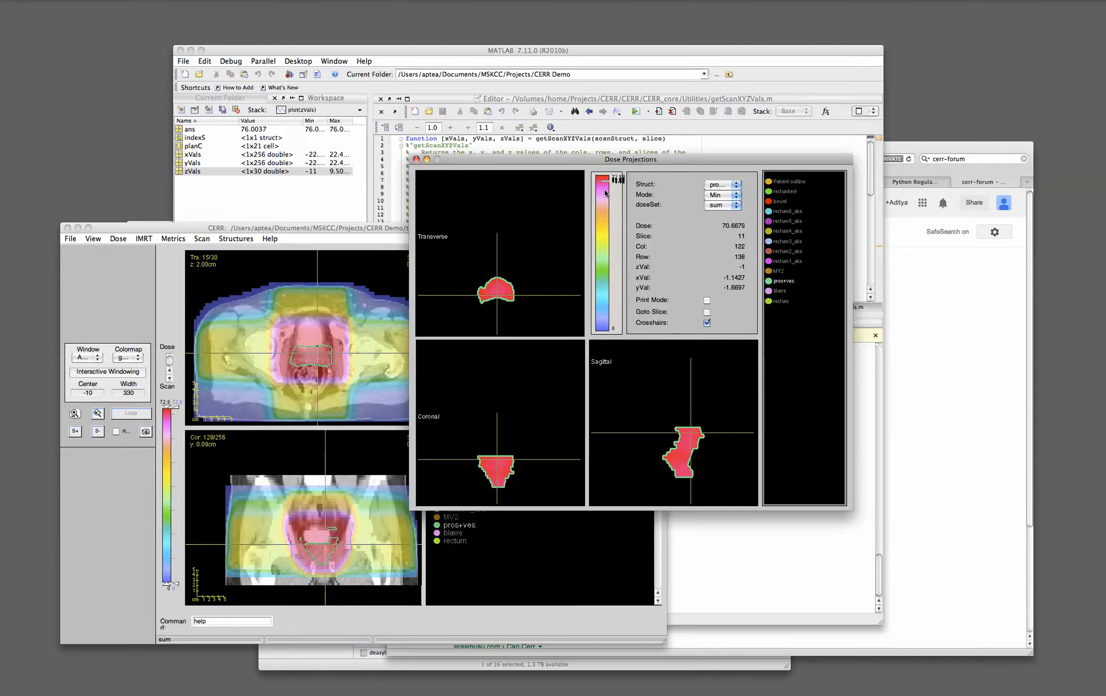
pyautogui.click(417, 159)
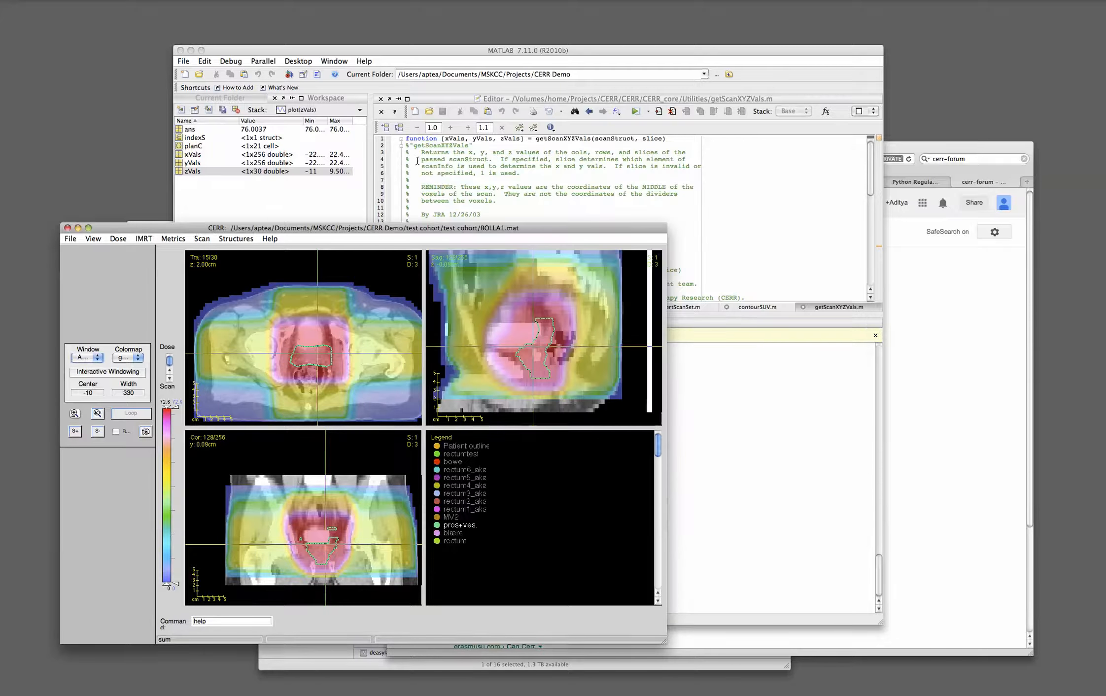
# Step: Start a Plan Robustness Analysis using the sum dose and the pros+ves. structure
pyautogui.click(173, 239)
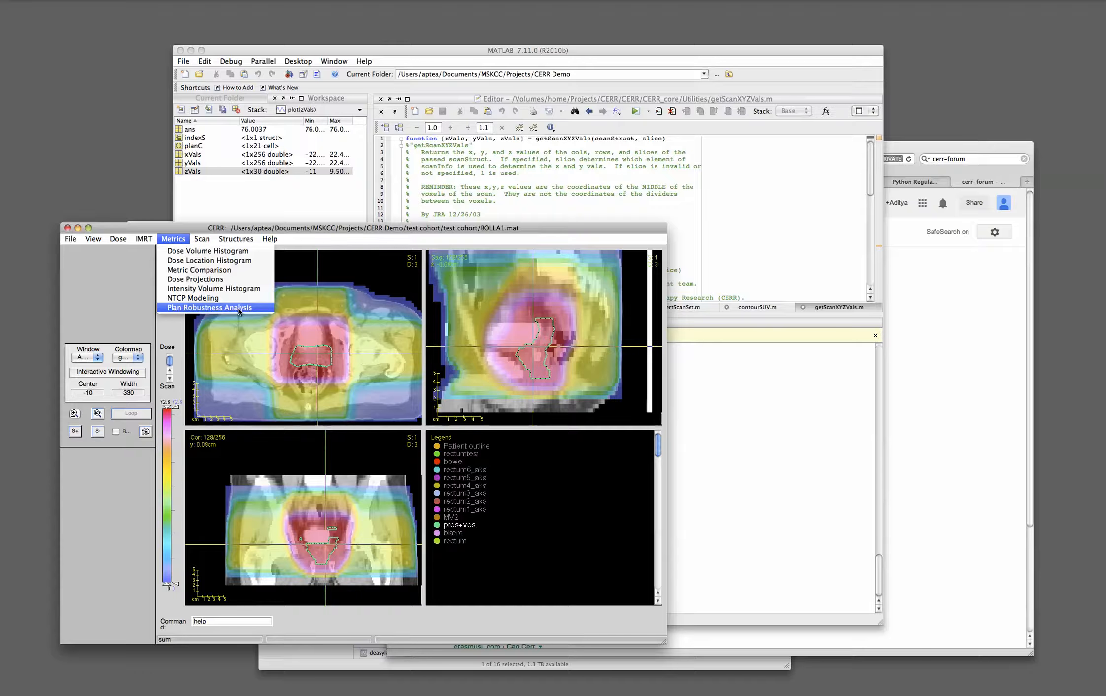
pyautogui.click(238, 307)
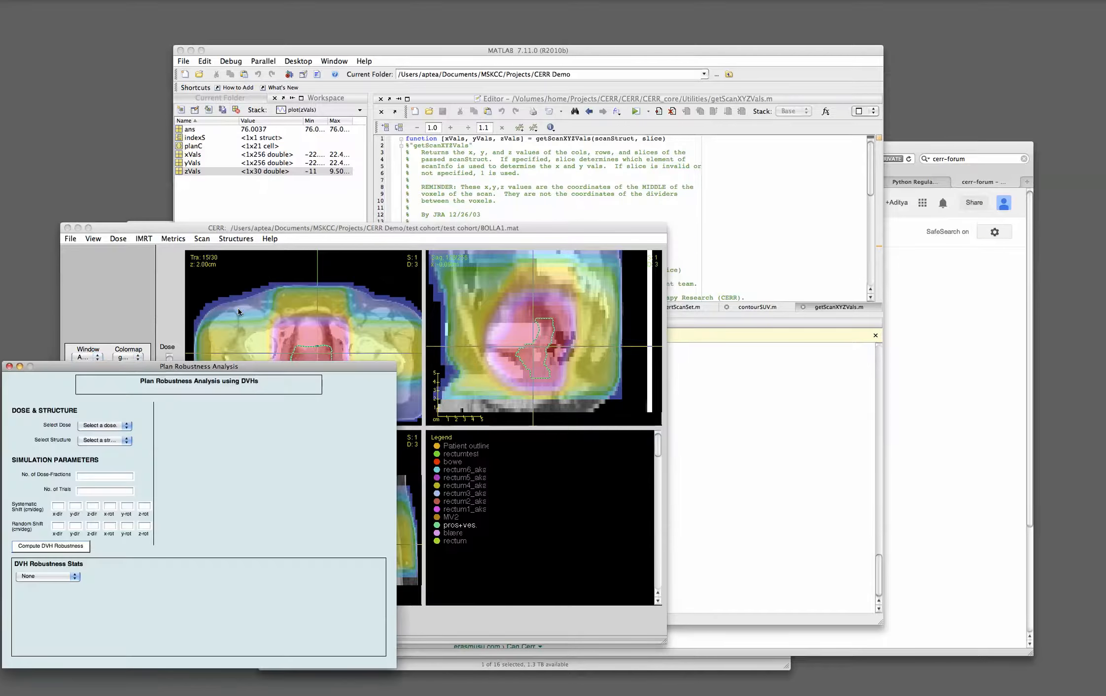
pyautogui.moveTo(254, 362); pyautogui.dragTo(385, 338)
pyautogui.click(249, 397)
pyautogui.click(249, 417)
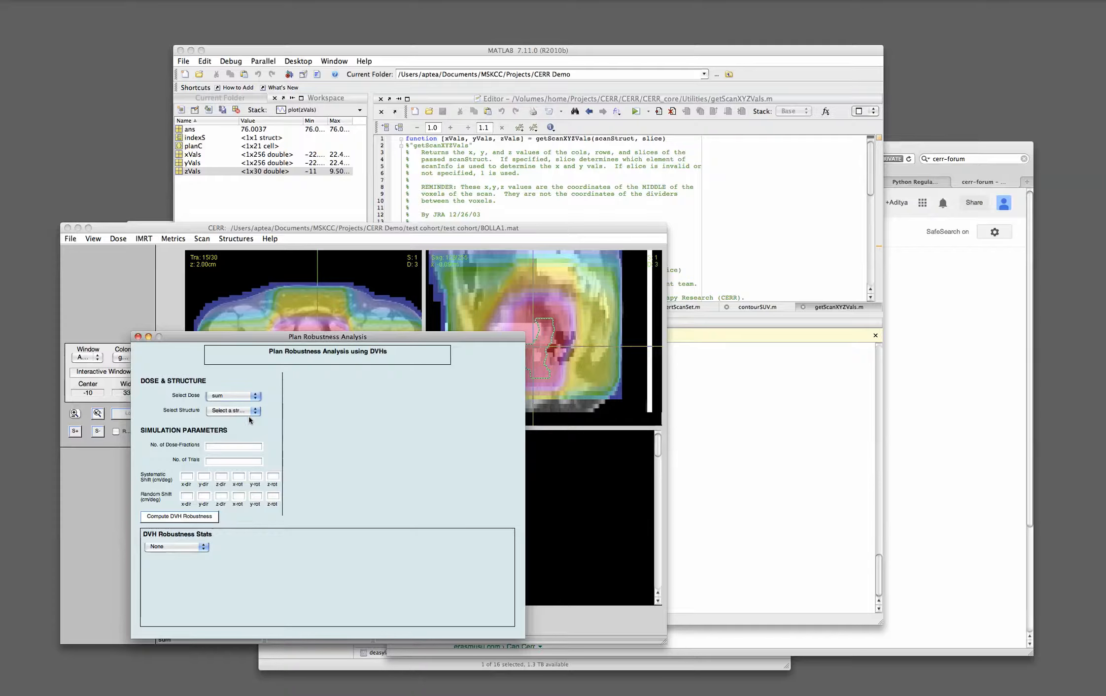
pyautogui.click(254, 412)
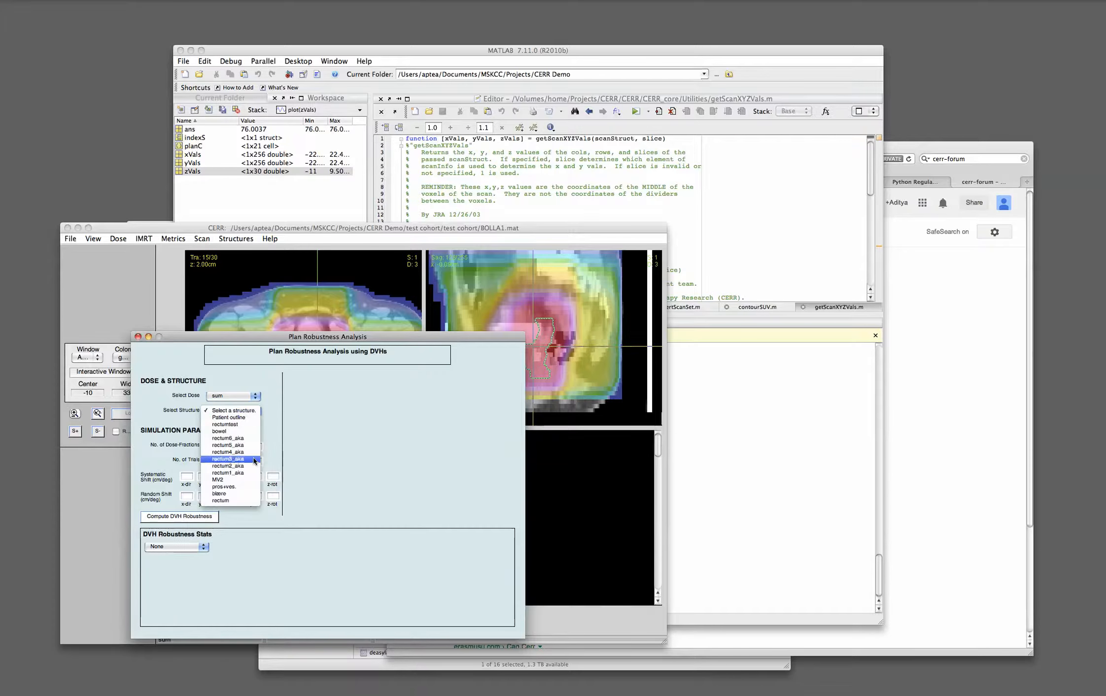
pyautogui.click(254, 487)
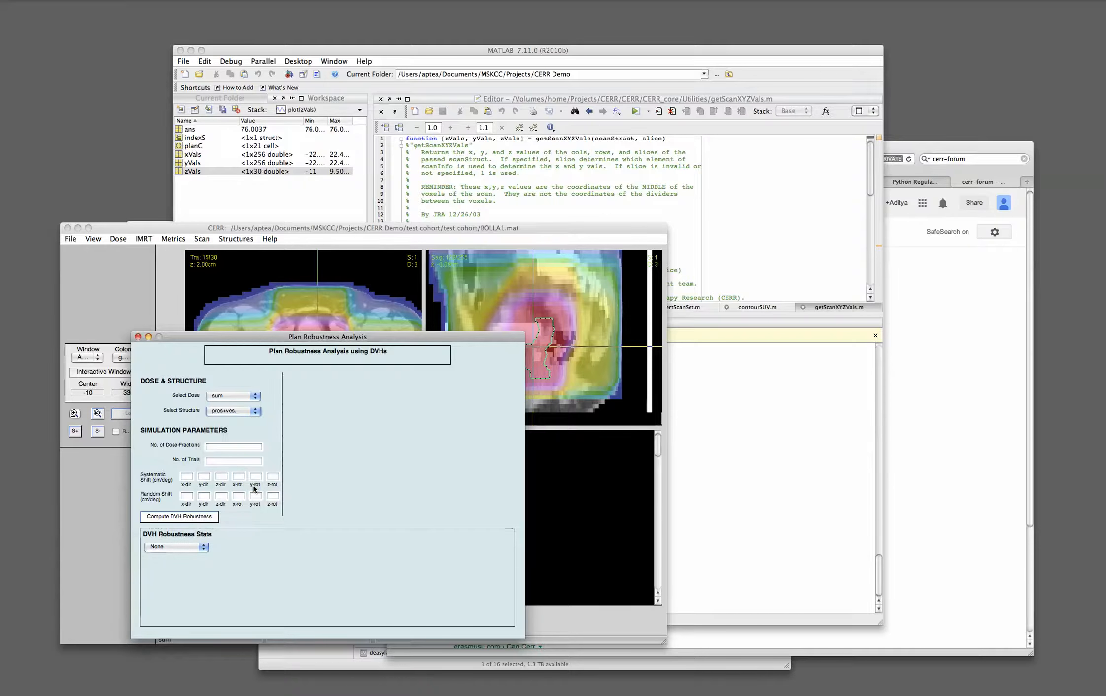
# Step: Set the simulation to 50 dose fractions and 10 trials
pyautogui.click(230, 447)
pyautogui.write('50')
pyautogui.press('Tab')
pyautogui.write('10')
pyautogui.press('Tab')
# Step: Set the systematic shift to x 0.5, y 0.2 and z 0.2 cm with all three rotations at 0
pyautogui.write('.')
pyautogui.write('.')
pyautogui.write('0.5')
pyautogui.press('Tab')
pyautogui.write('0.2')
pyautogui.press('Tab')
pyautogui.write('0.2')
pyautogui.press('Tab')
pyautogui.write('0')
pyautogui.press('Tab')
pyautogui.write('0')
pyautogui.press('Tab')
pyautogui.write('0.')
pyautogui.press('Tab')
# Step: Set the random shift to x 0.2, y 0.2 and z 0.1 cm with zero rotations, and compute the DVH robustness
pyautogui.write('0.2')
pyautogui.press('Tab')
pyautogui.write('0.2')
pyautogui.press('Tab')
pyautogui.write('0.1')
pyautogui.press('Tab')
pyautogui.write('0')
pyautogui.press('Tab')
pyautogui.write('0')
pyautogui.press('Tab')
pyautogui.write('0.')
pyautogui.click(201, 515)
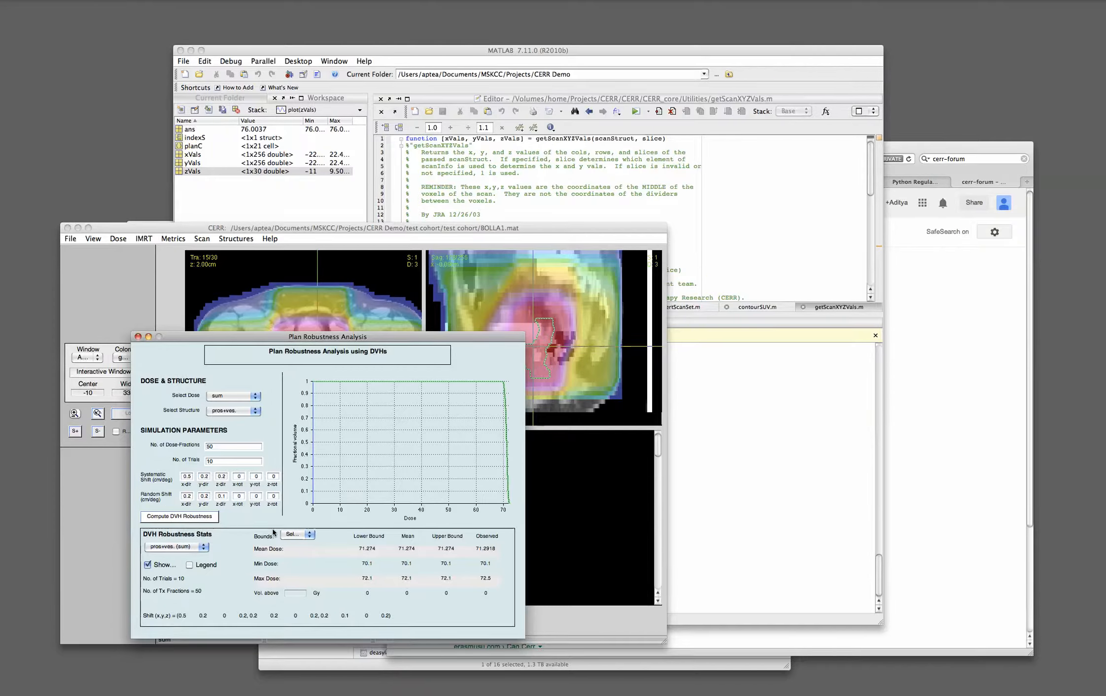
# Step: Set the systematic shift to x 1, y 0.5 and z 0.5 cm
pyautogui.moveTo(326, 339); pyautogui.dragTo(357, 367)
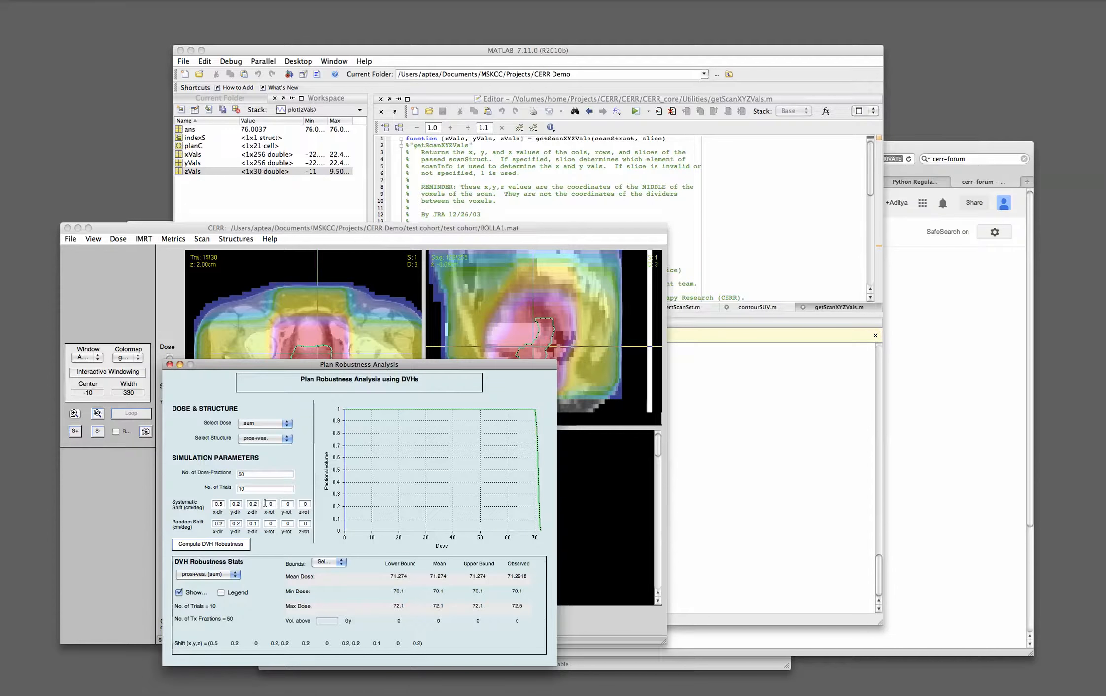
pyautogui.click(221, 503)
pyautogui.write('1')
pyautogui.press('Tab')
pyautogui.write('0.5')
pyautogui.press('Tab')
pyautogui.write('0.5')
pyautogui.press('Tab')
pyautogui.press('Tab')
pyautogui.press('Tab')
pyautogui.press('Tab')
# Step: Set the random shift to x 0.3, y 0.4 and z 0.5 cm, and recompute the DVH robustness
pyautogui.write('0.3')
pyautogui.press('Tab')
pyautogui.write('0.4')
pyautogui.press('Tab')
pyautogui.write('0.5')
pyautogui.click(229, 545)
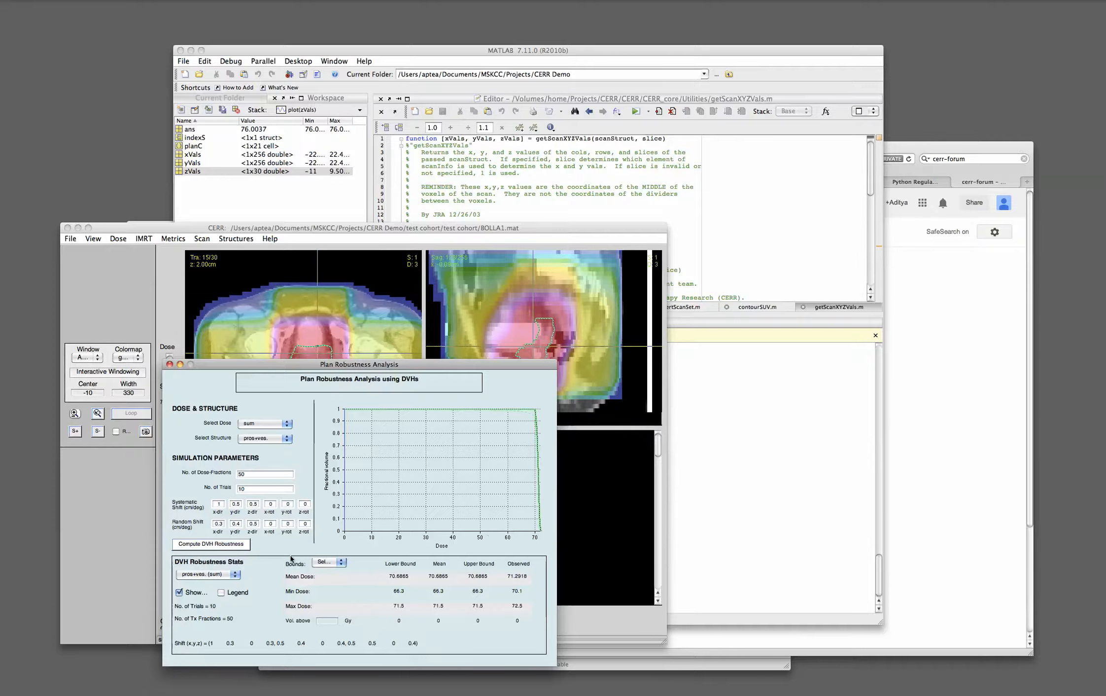
# Step: Apply 1-Sigma confidence bounds to the DVH robustness statistics, and switch the bounds to 2-Sigma
pyautogui.click(340, 562)
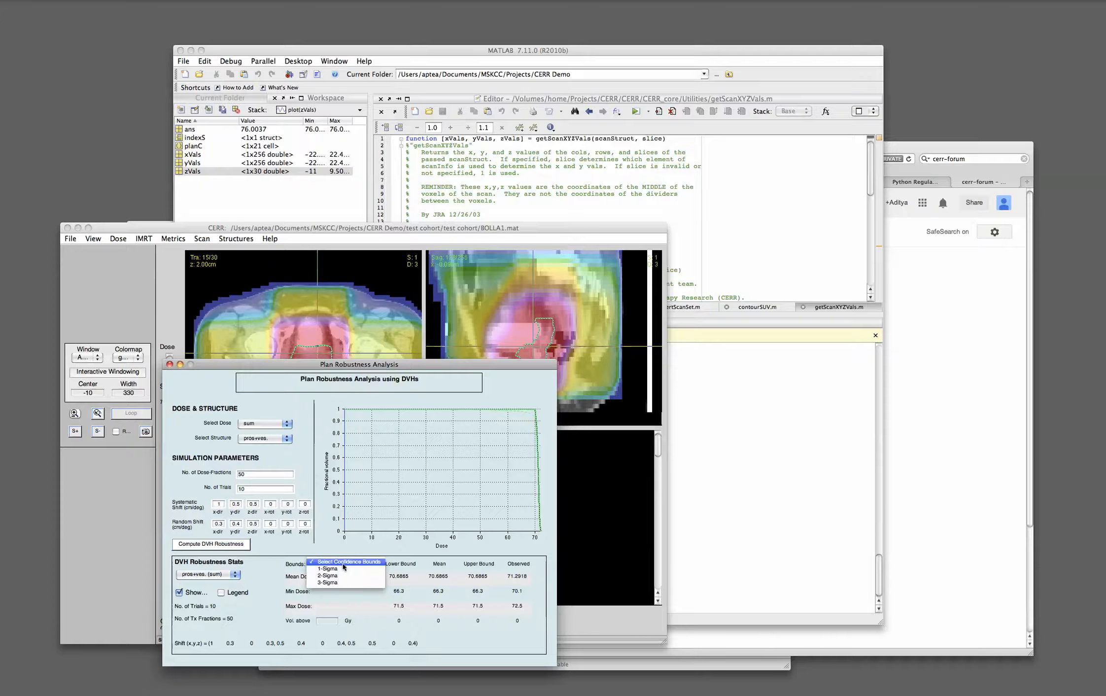
pyautogui.click(343, 486)
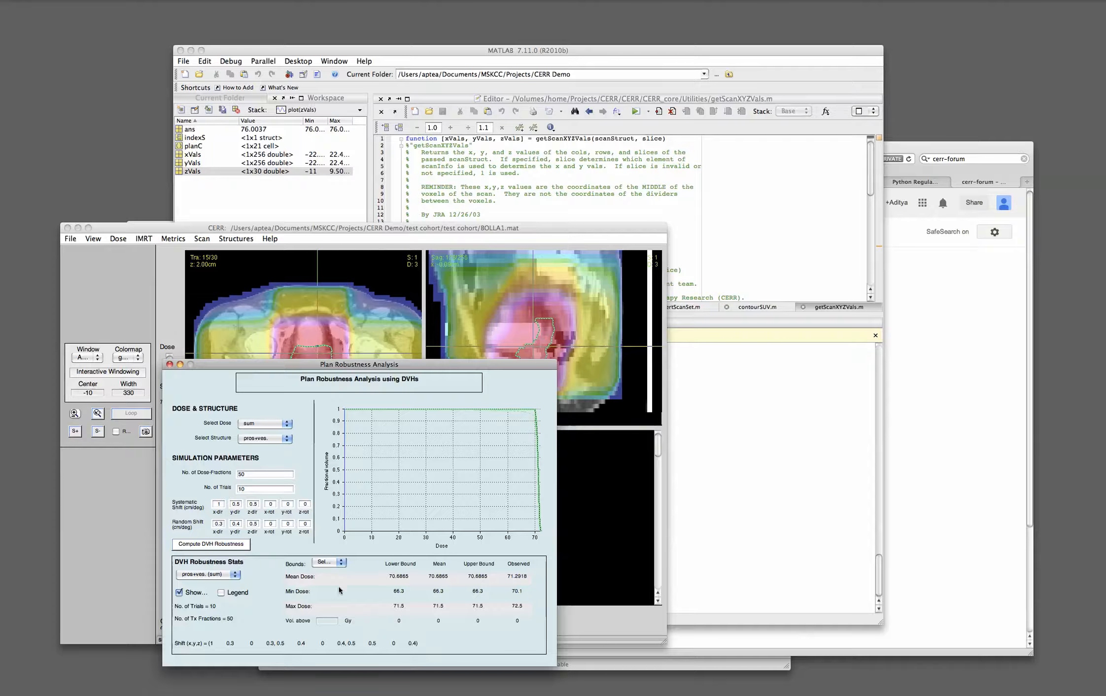
pyautogui.click(335, 566)
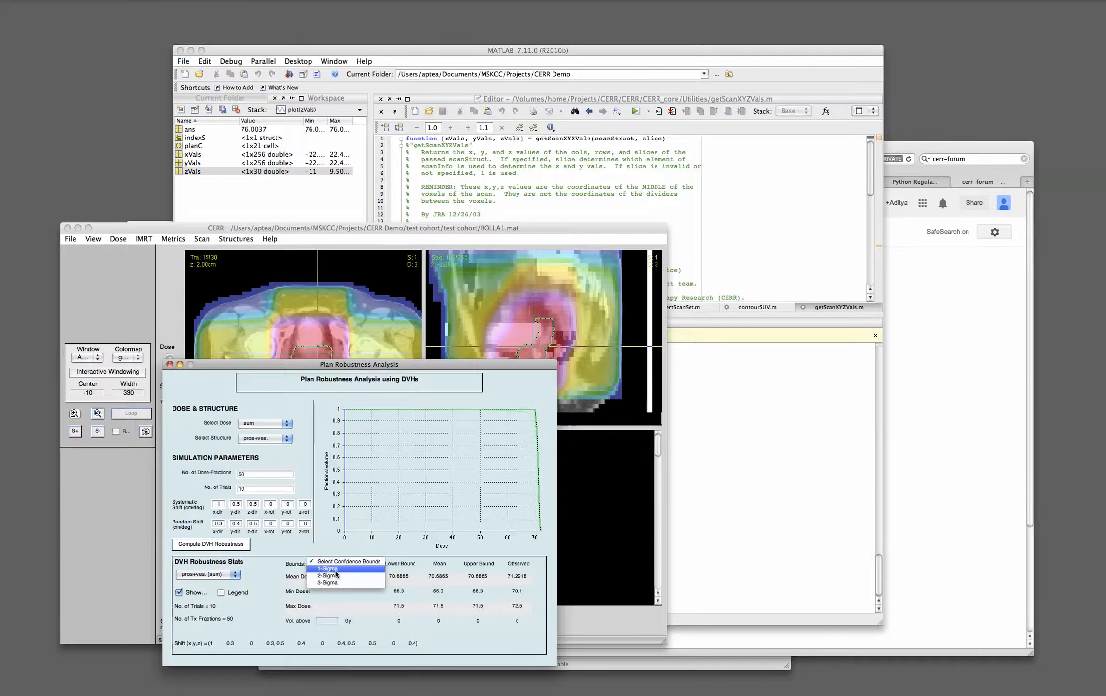
pyautogui.click(335, 573)
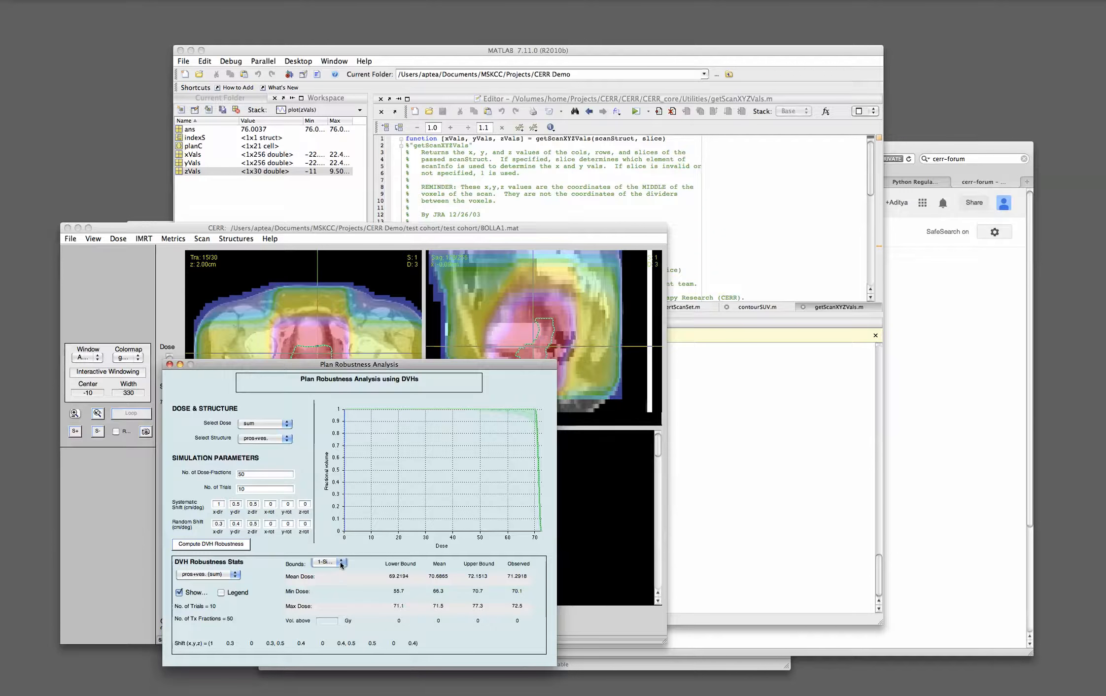
pyautogui.click(341, 563)
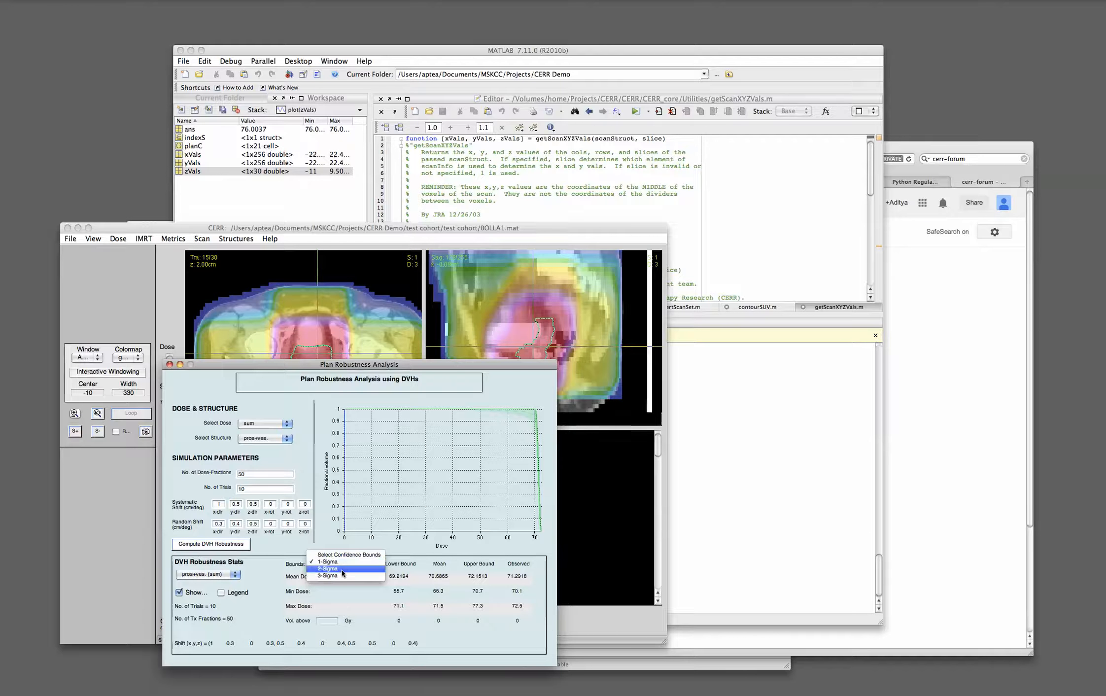
pyautogui.click(342, 569)
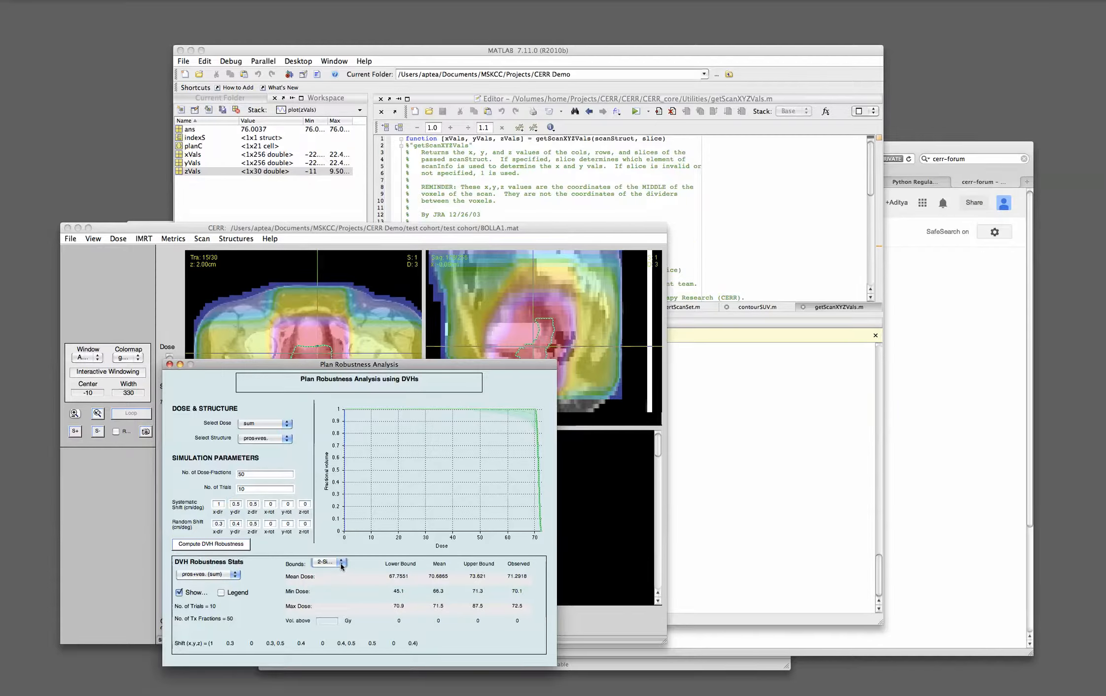
pyautogui.click(341, 564)
pyautogui.click(336, 564)
# Step: Move the dose marker along the DVH plot to about 48 Gy to examine volume statistics, and close the robustness analysis
pyautogui.click(376, 477)
pyautogui.moveTo(375, 476); pyautogui.dragTo(434, 473)
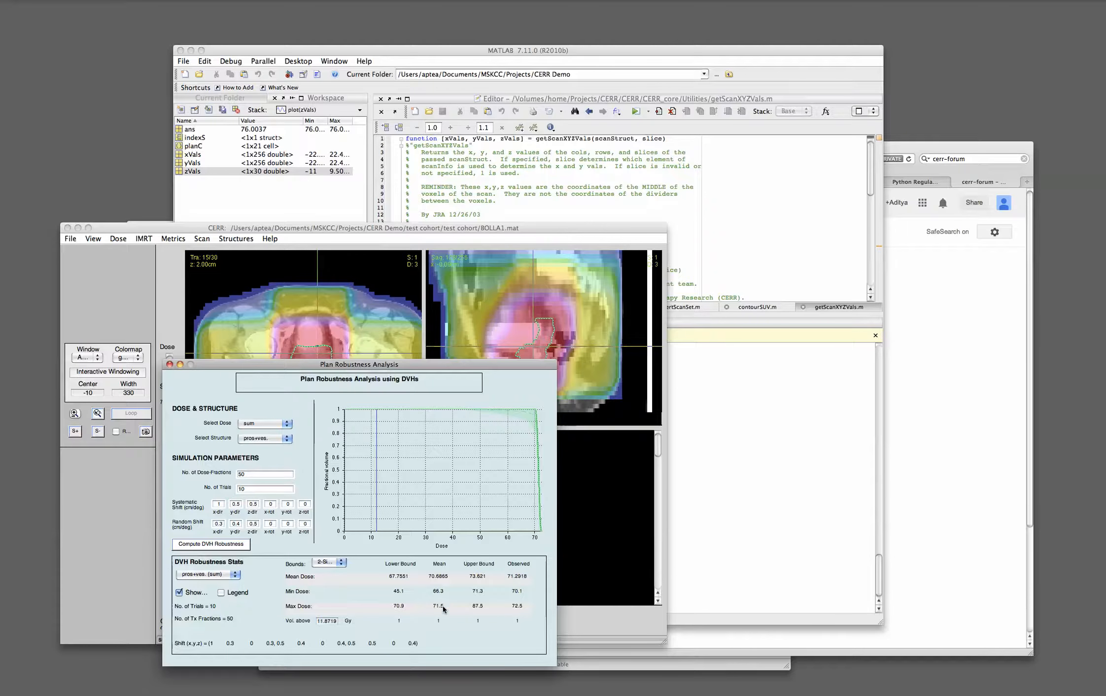
pyautogui.moveTo(377, 487); pyautogui.dragTo(438, 491)
pyautogui.click(475, 481)
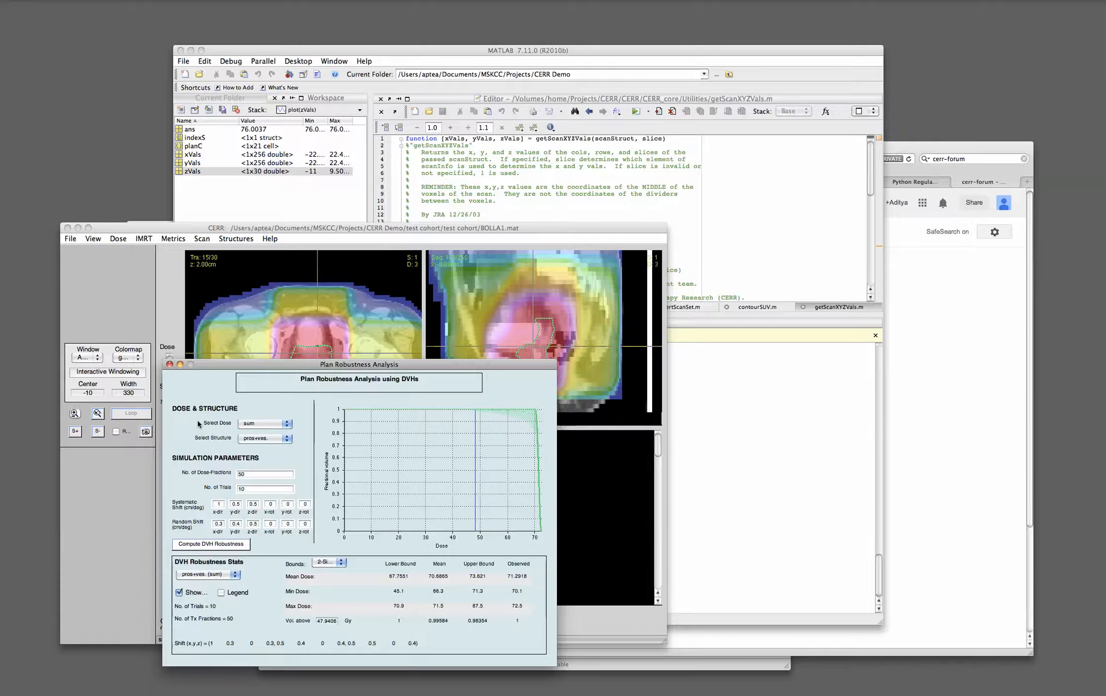
pyautogui.click(169, 365)
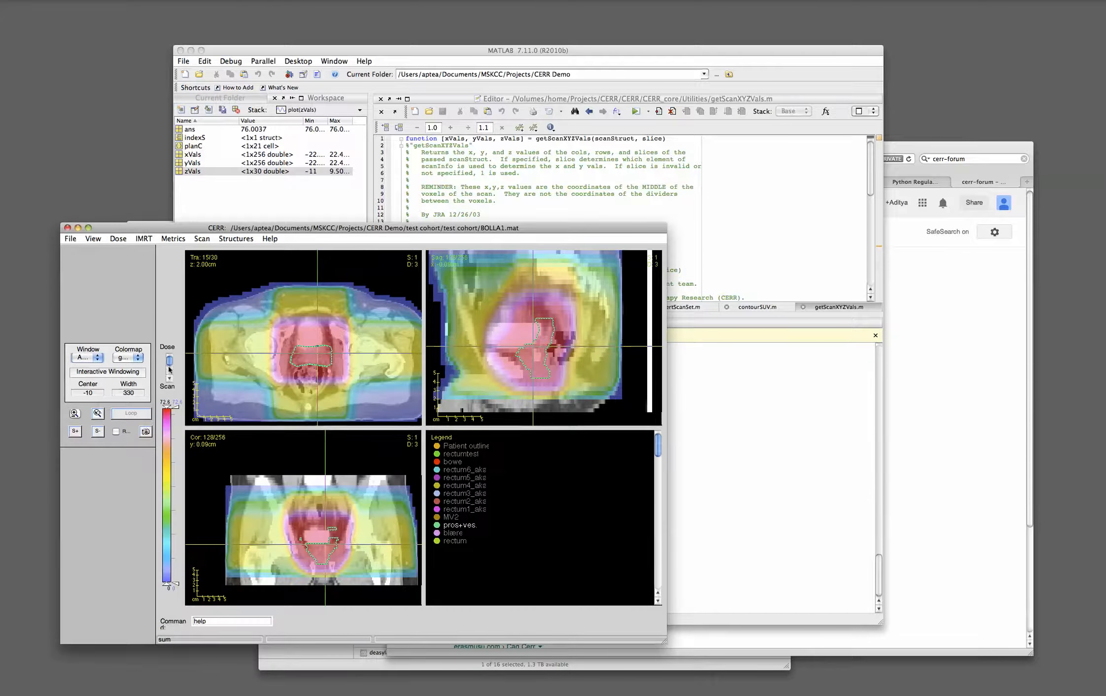
# Step: Open Scan Management, preview the CT scan, and close the scan manager
pyautogui.click(201, 239)
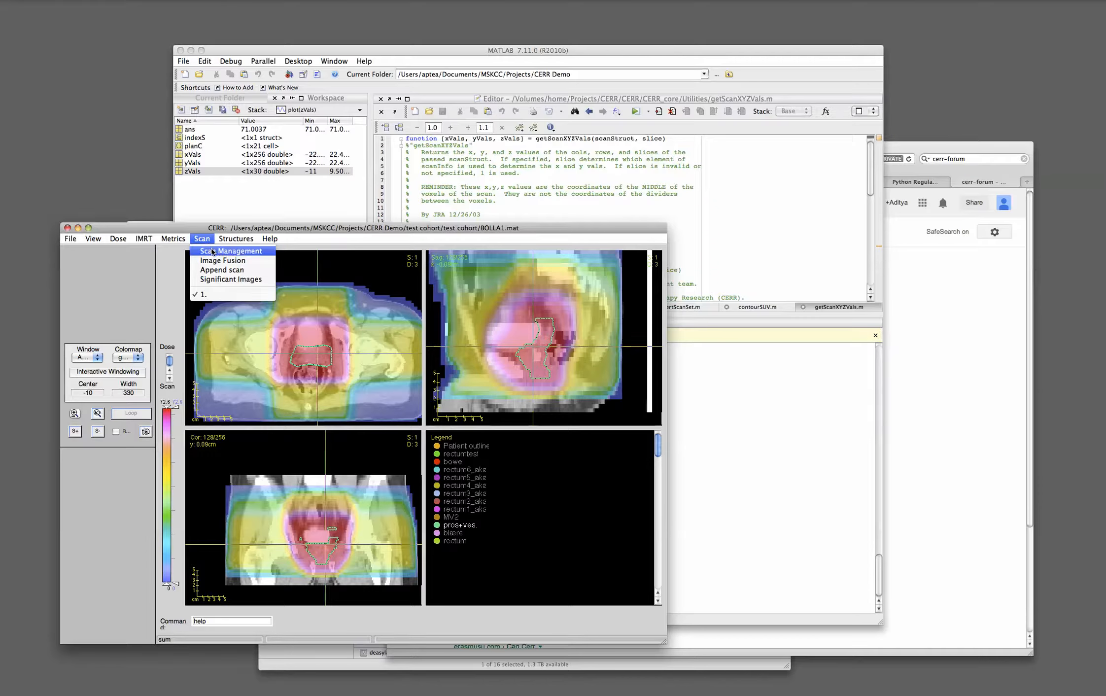
pyautogui.click(212, 251)
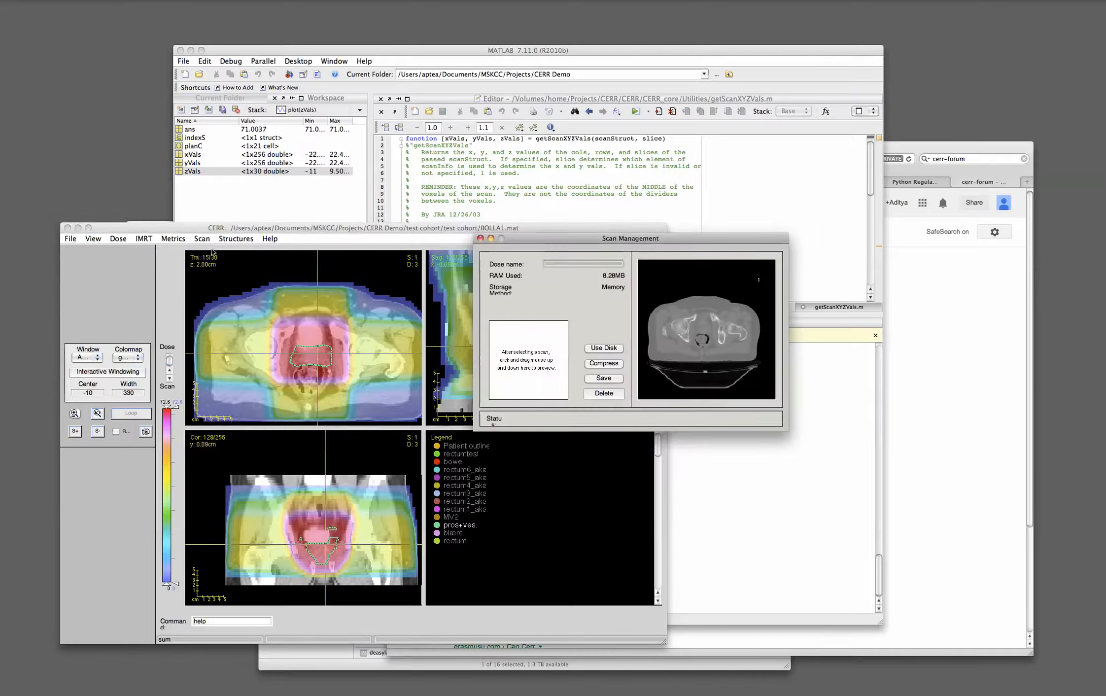
pyautogui.click(665, 287)
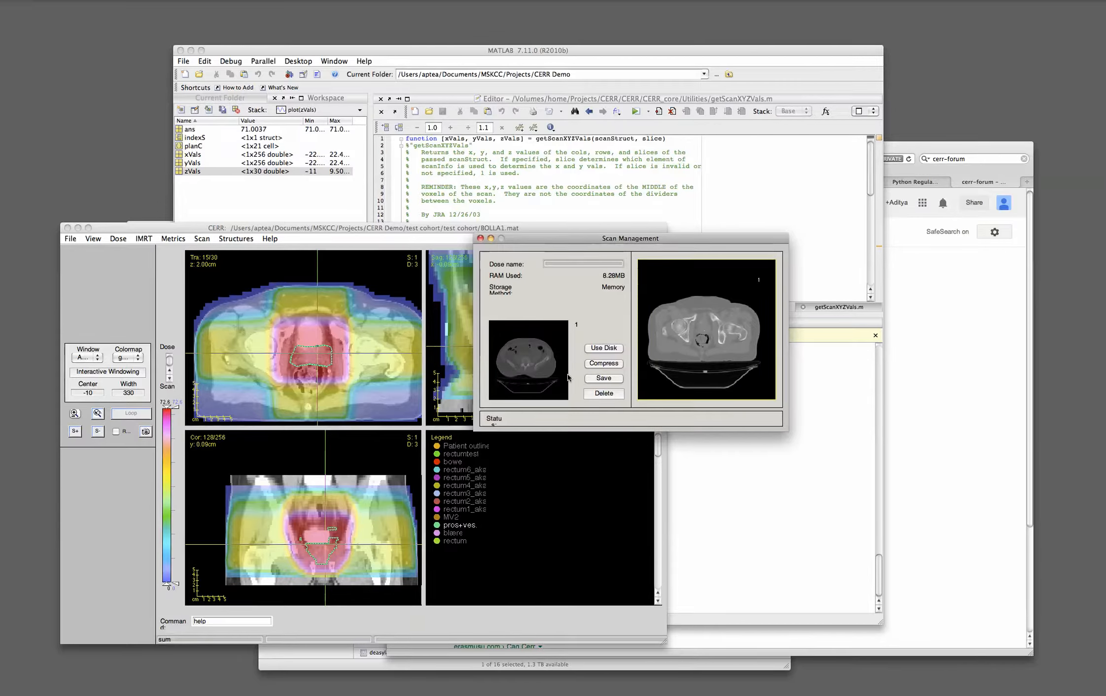
pyautogui.click(480, 239)
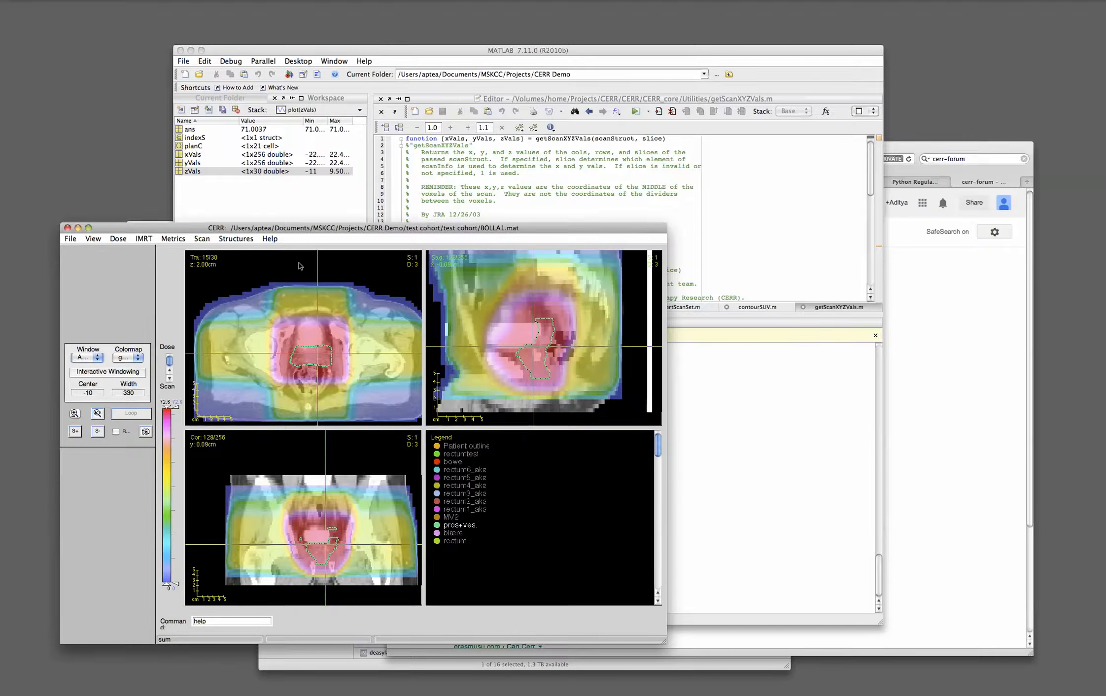
pyautogui.click(202, 239)
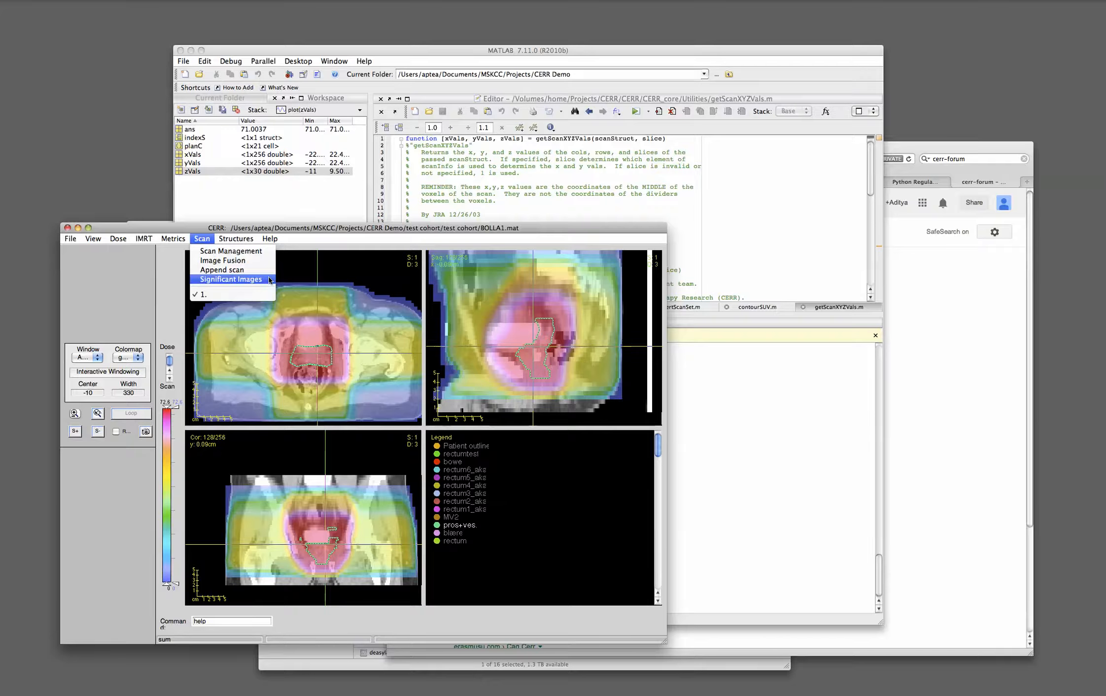
# Step: Enter contouring mode, create a new structure, and rename it test
pyautogui.click(242, 243)
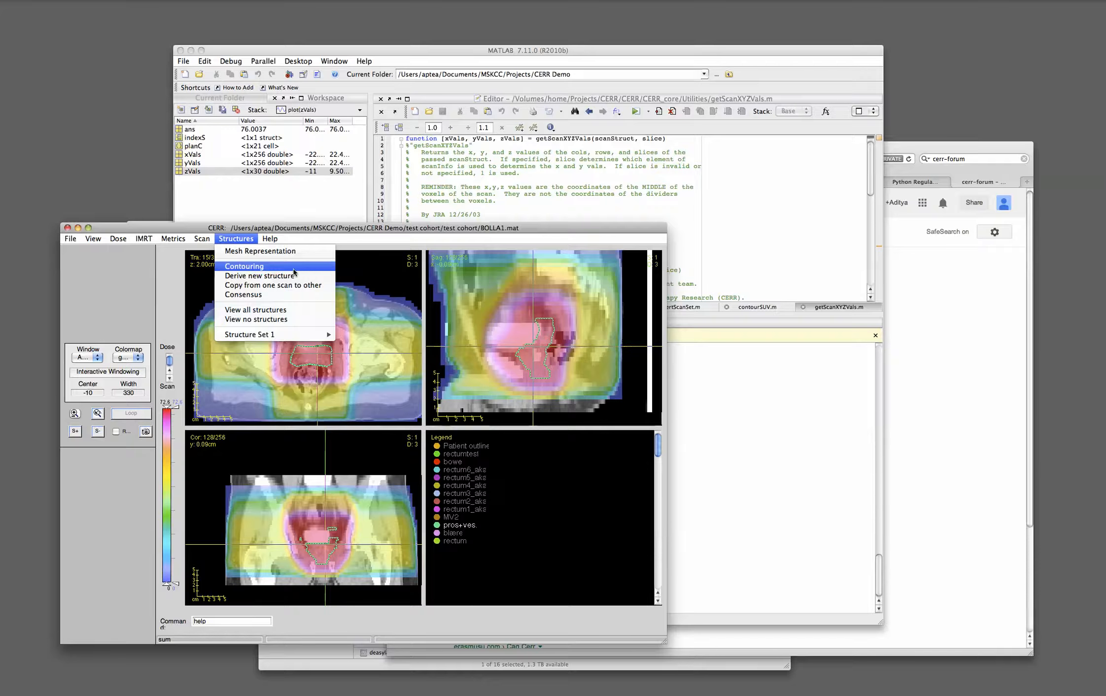
pyautogui.click(284, 269)
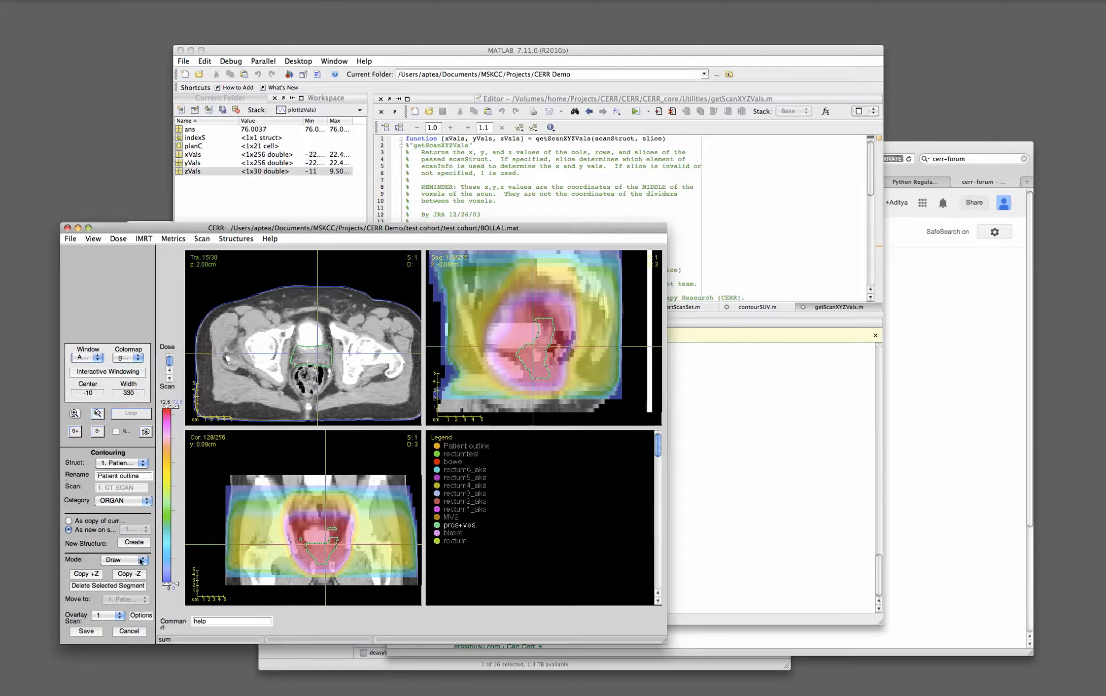
pyautogui.click(134, 543)
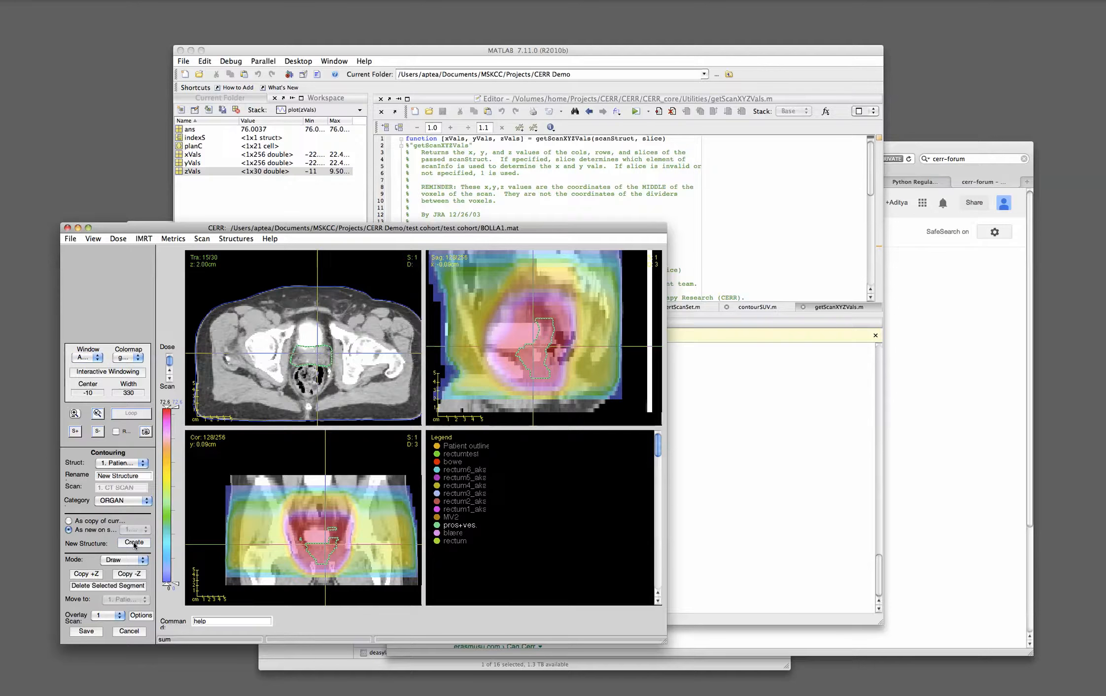
pyautogui.click(140, 476)
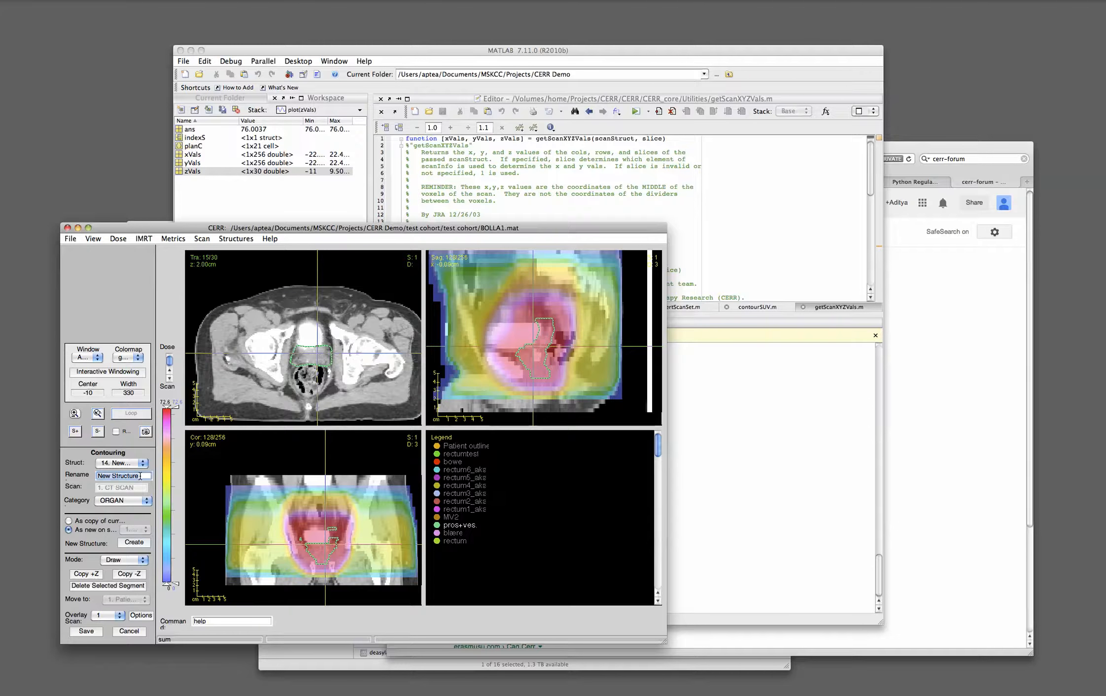
pyautogui.write('test')
pyautogui.press('Return')
# Step: Keep the contouring mode on Draw and outline a closed contour for the test structure in the anterior pelvis on transverse slice 15
pyautogui.click(143, 560)
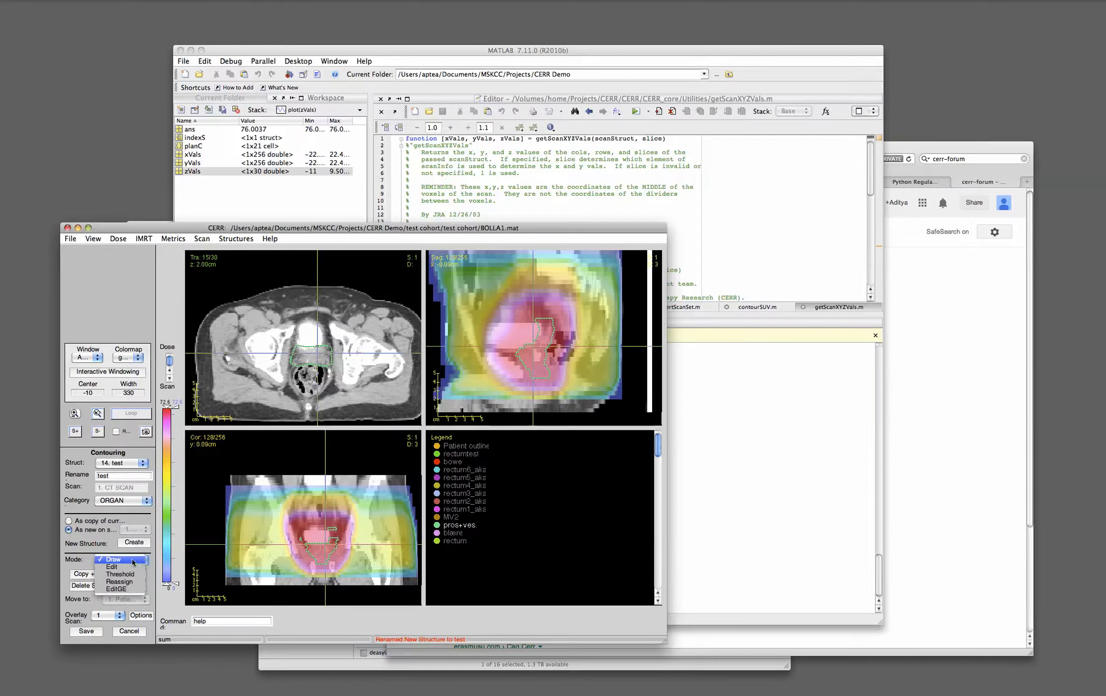
pyautogui.click(132, 562)
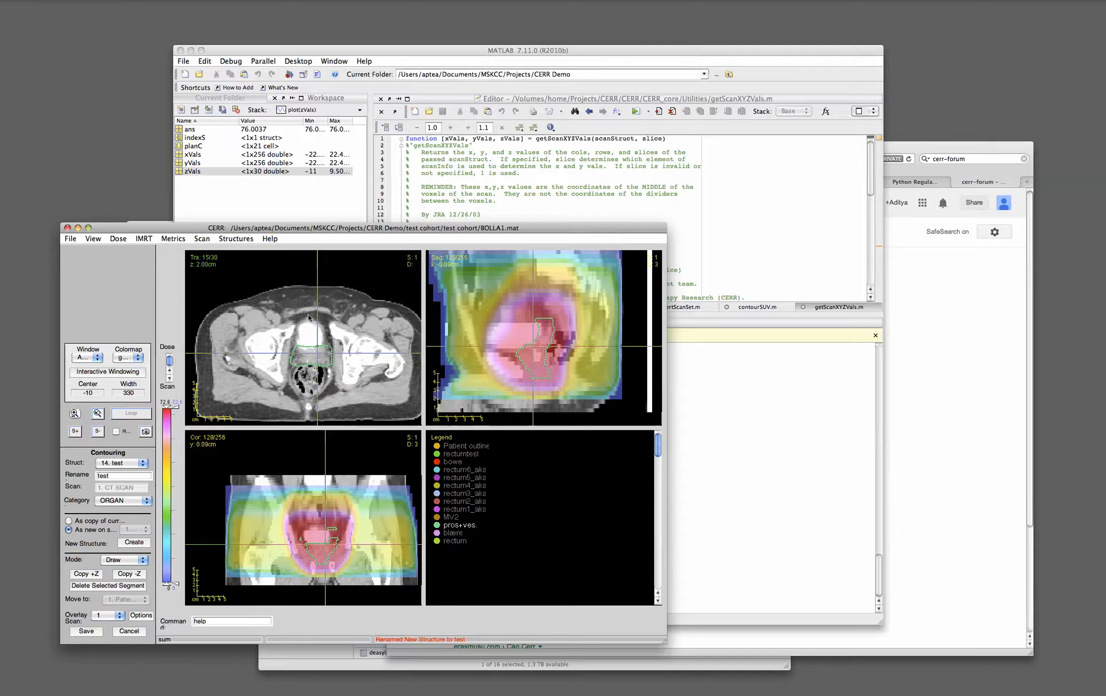
pyautogui.moveTo(309, 322); pyautogui.dragTo(351, 319)
pyautogui.click(351, 319)
pyautogui.click(352, 301)
# Step: Draw further contours for the test structure in the same anterior region on transverse slices 14 and 13
pyautogui.press('Down')
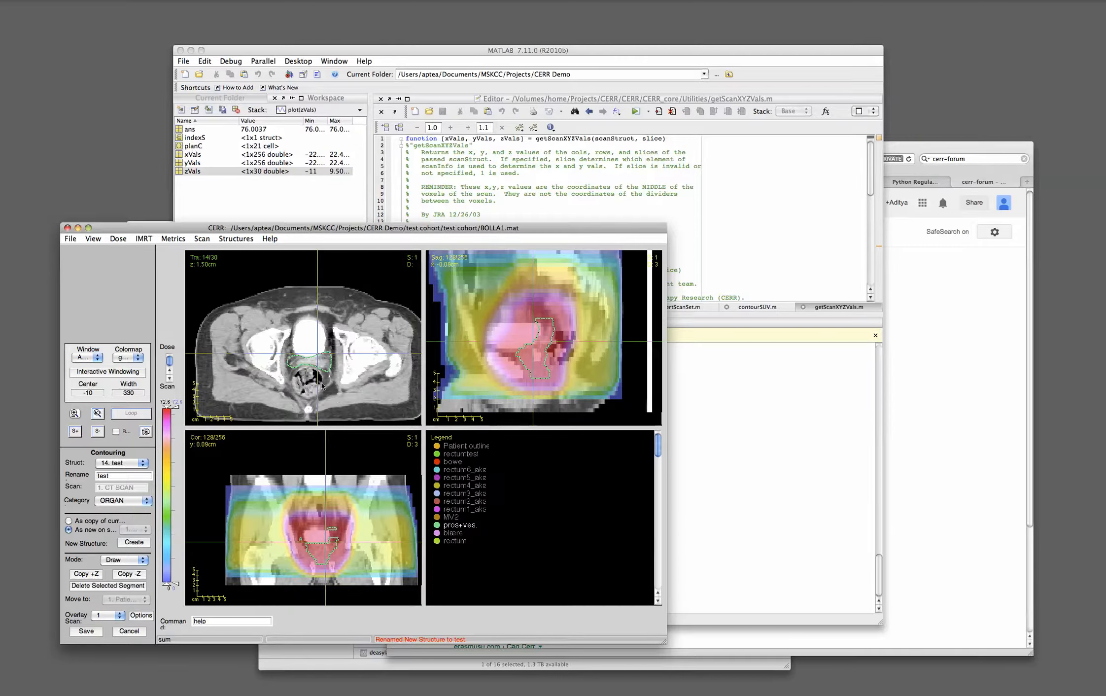
pyautogui.moveTo(354, 306)
pyautogui.mouseDown()
pyautogui.moveTo(327, 299)
pyautogui.moveTo(314, 315)
pyautogui.moveTo(348, 314)
pyautogui.mouseUp()
pyautogui.press('Up')
pyautogui.moveTo(347, 301)
pyautogui.mouseDown()
pyautogui.moveTo(301, 321)
pyautogui.moveTo(339, 324)
pyautogui.moveTo(350, 308)
pyautogui.mouseUp()
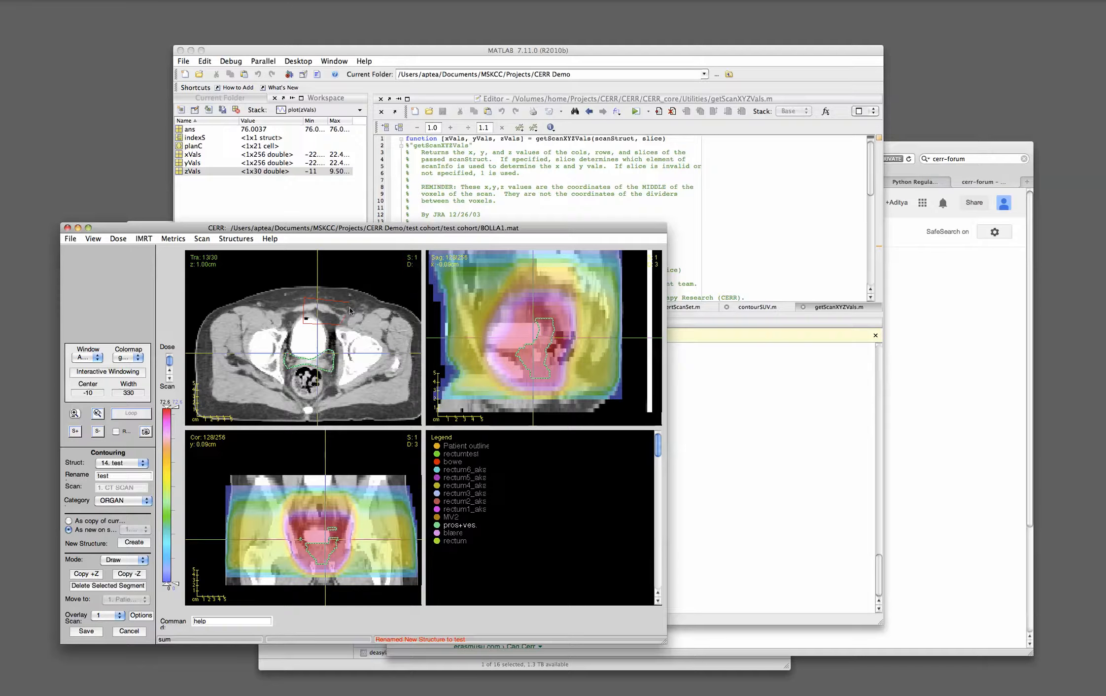
# Step: Review the drawn contours across transverse slices 12 to 15 and save the test structure
pyautogui.press('Up')
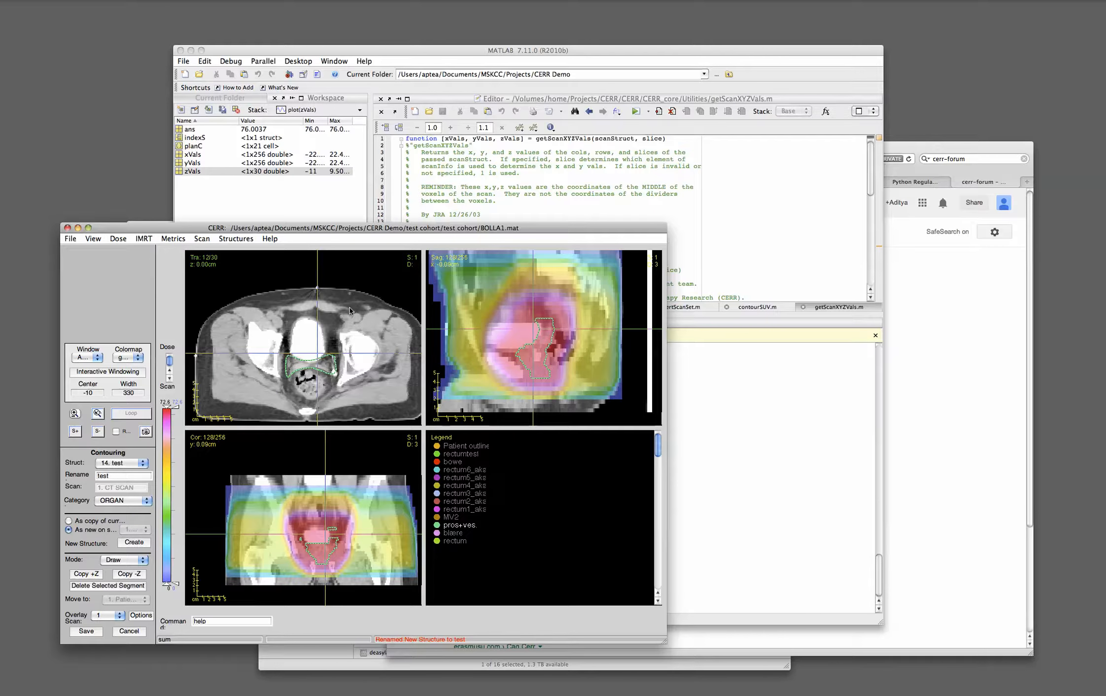
pyautogui.press('Down')
pyautogui.press('Down')
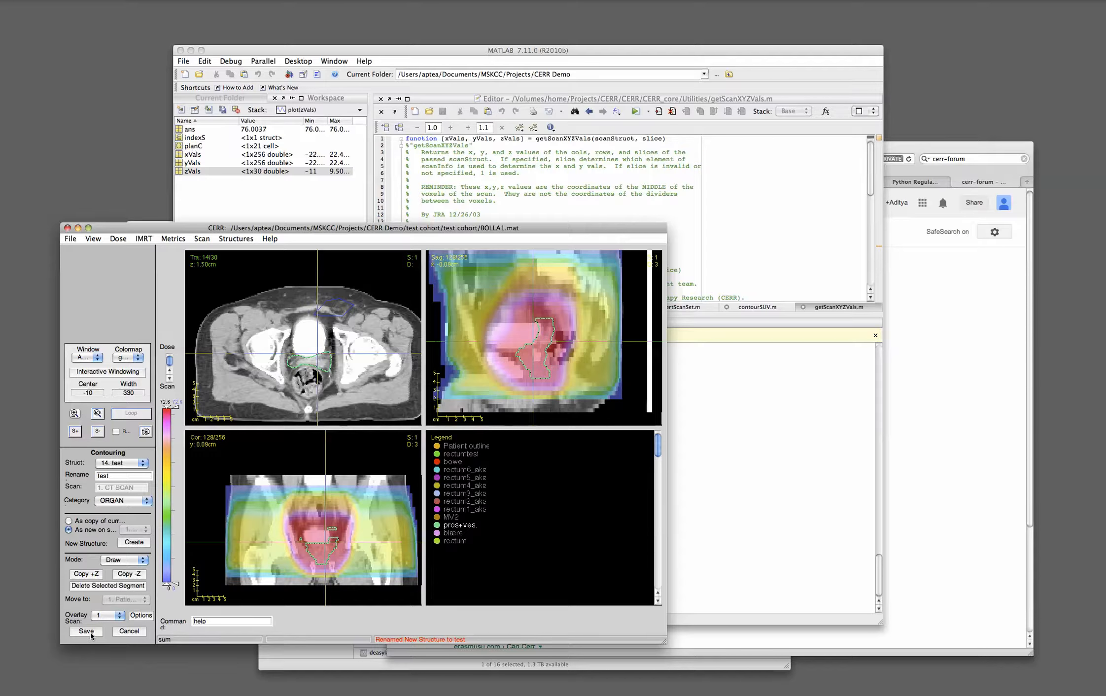
pyautogui.press('Down')
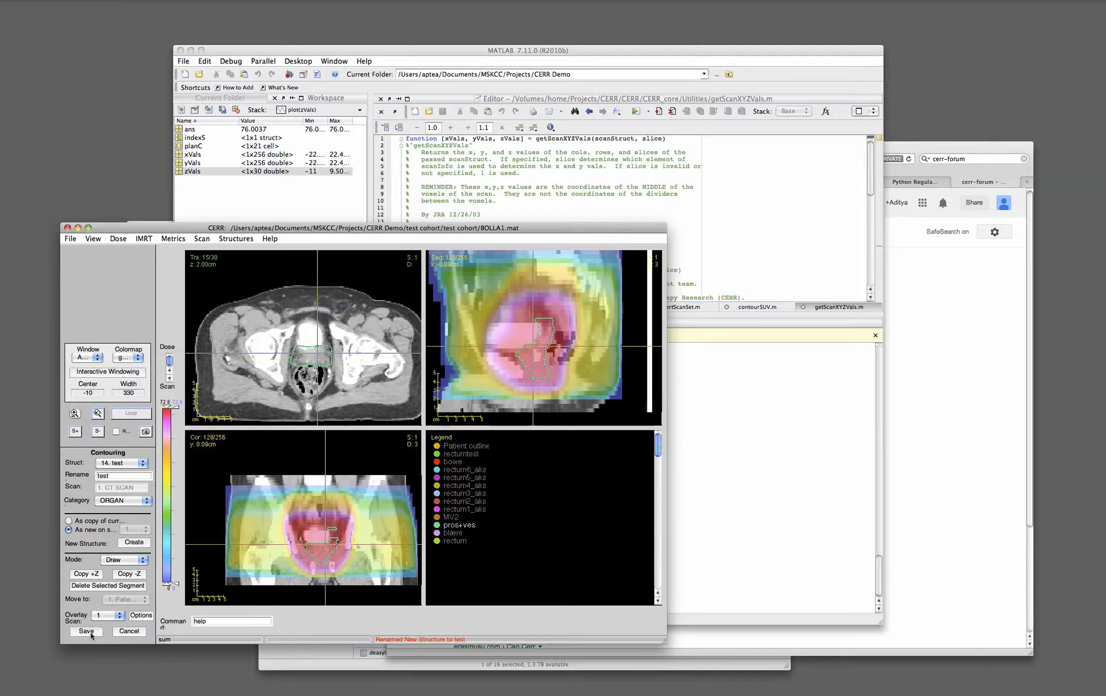
pyautogui.click(89, 632)
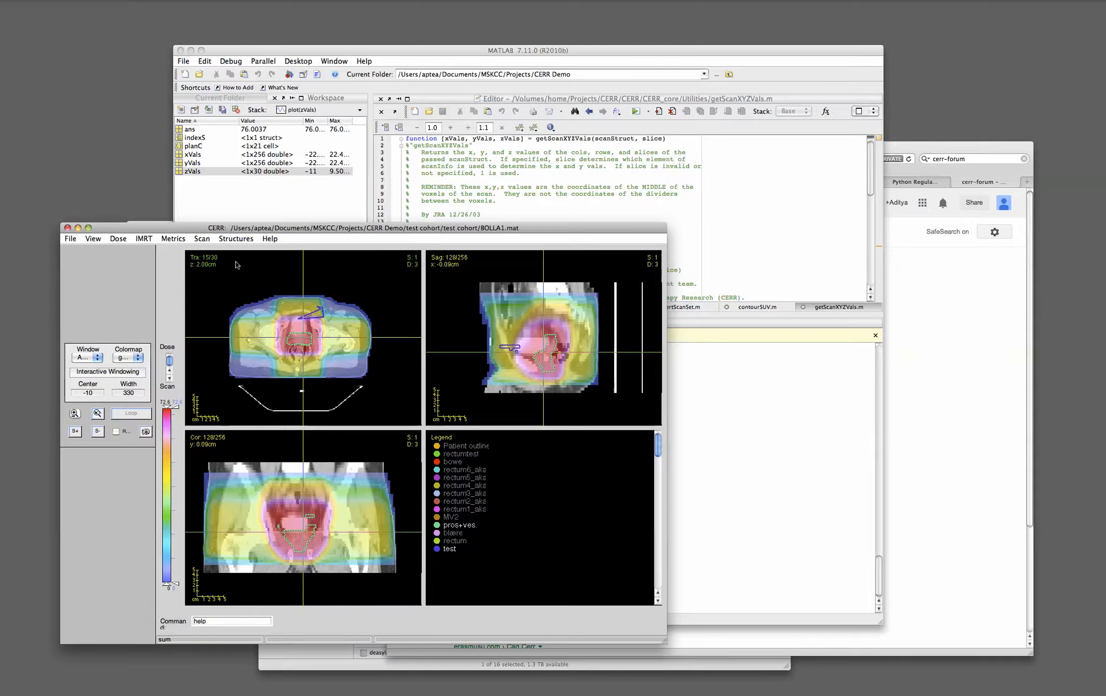
# Step: Open and close the tool for deriving new structures, and view the structures listed in Structure Set 1
pyautogui.click(237, 240)
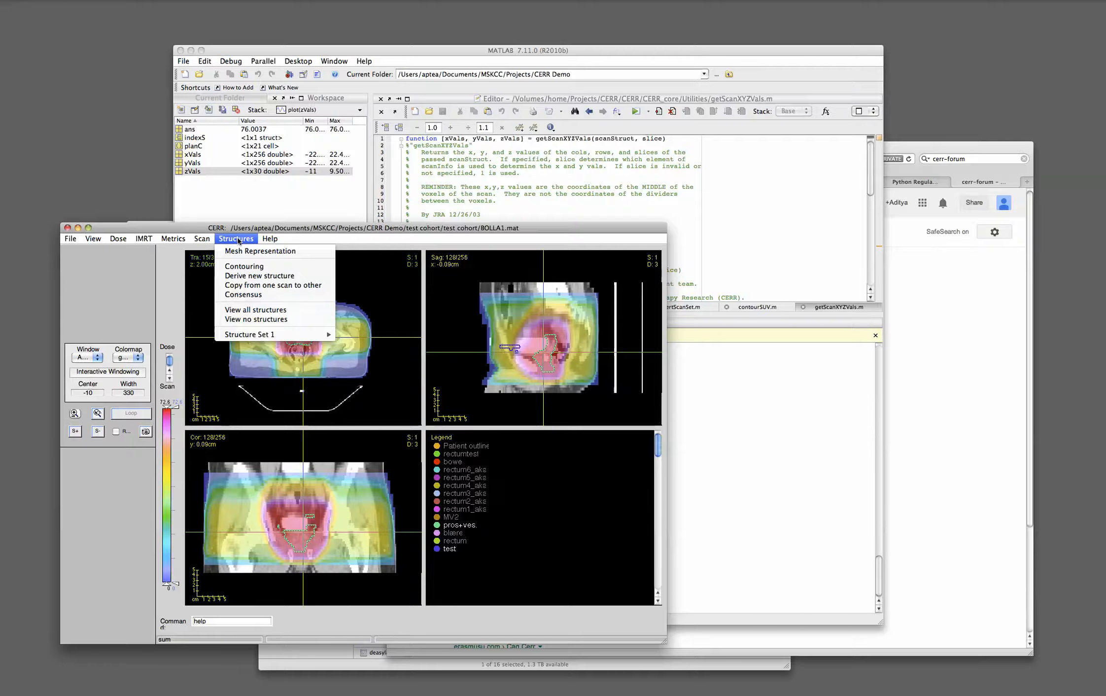
pyautogui.click(293, 280)
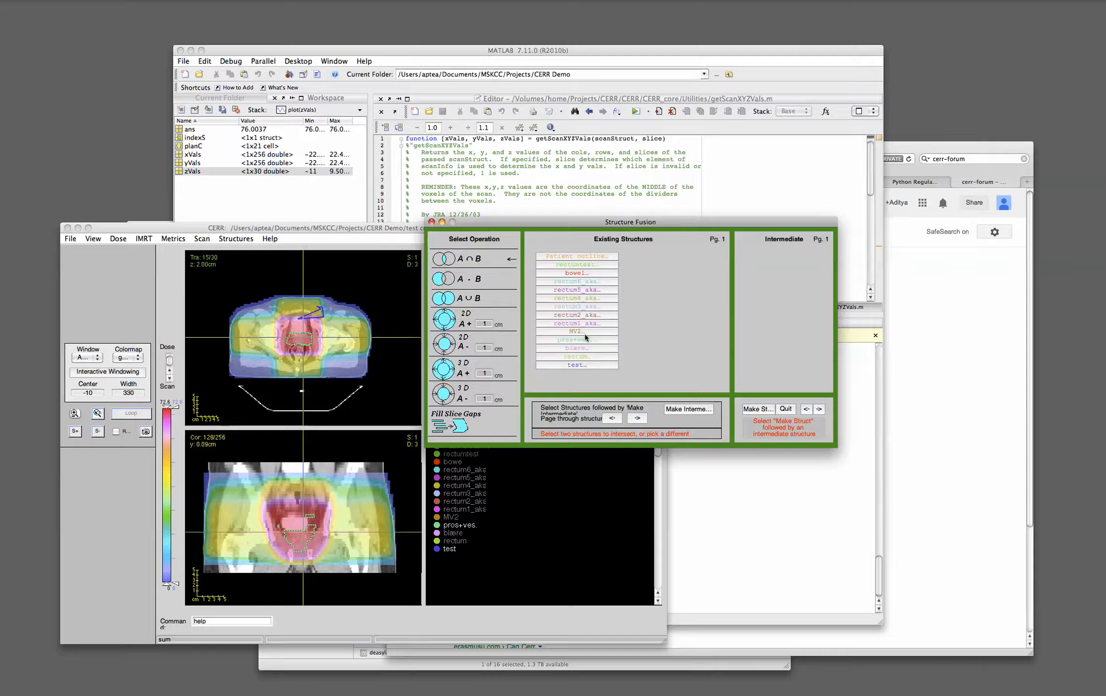
pyautogui.click(432, 222)
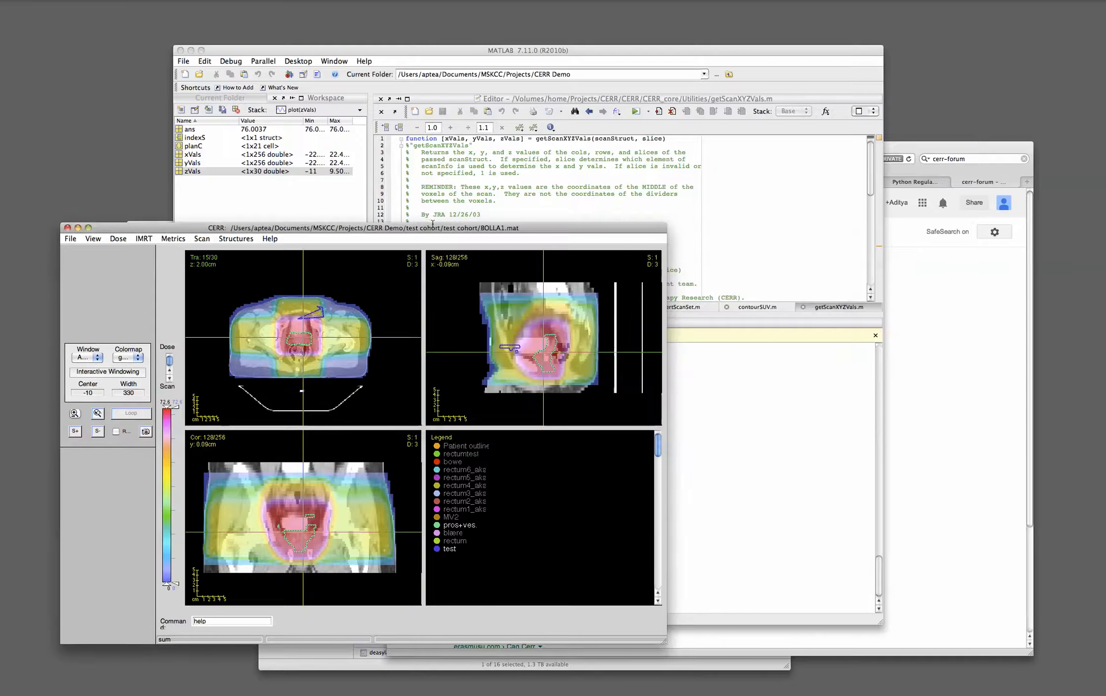
pyautogui.click(243, 241)
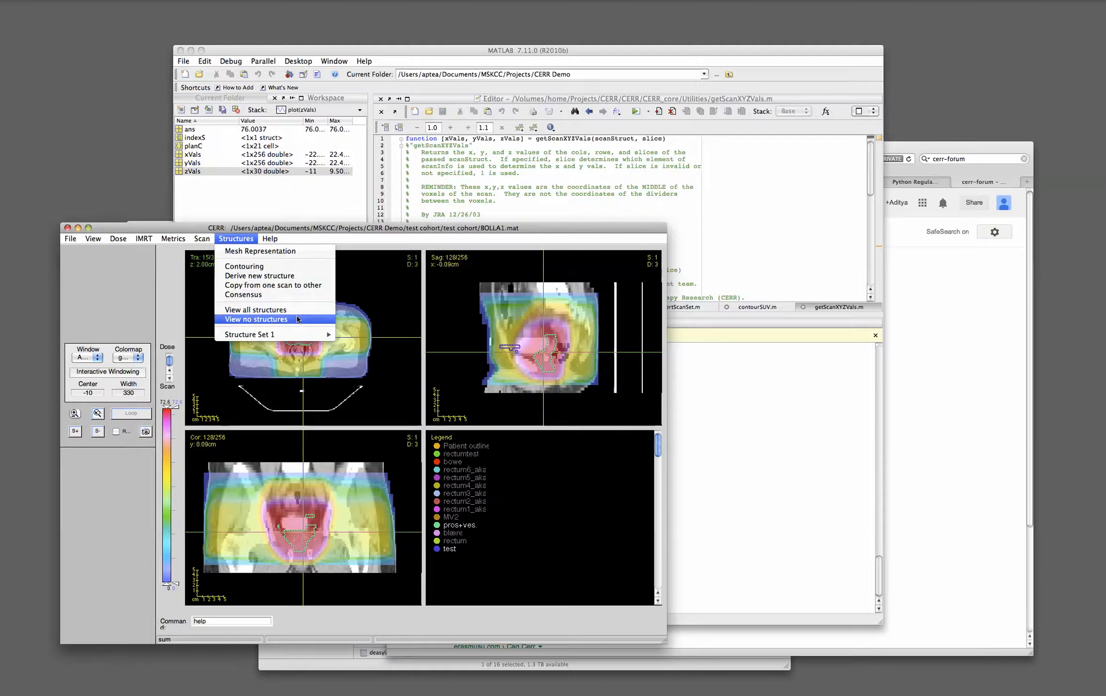
pyautogui.moveTo(275, 334)
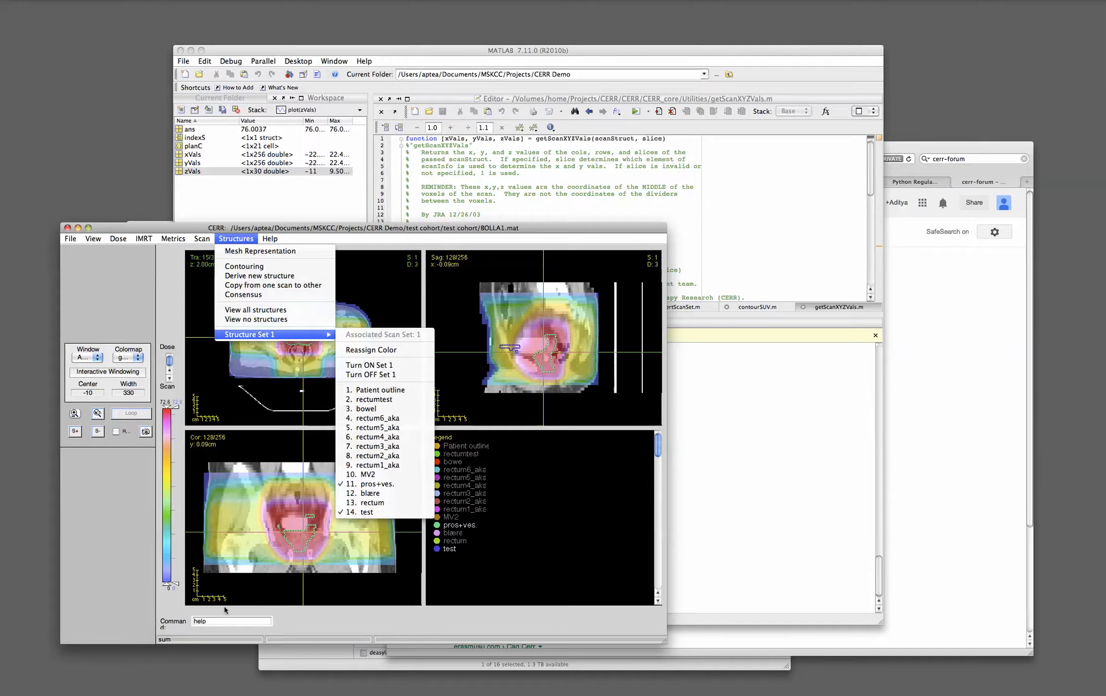
# Step: Run the scan command from the CERR command line and query the scan intensity at points on the transverse view
pyautogui.click(249, 621)
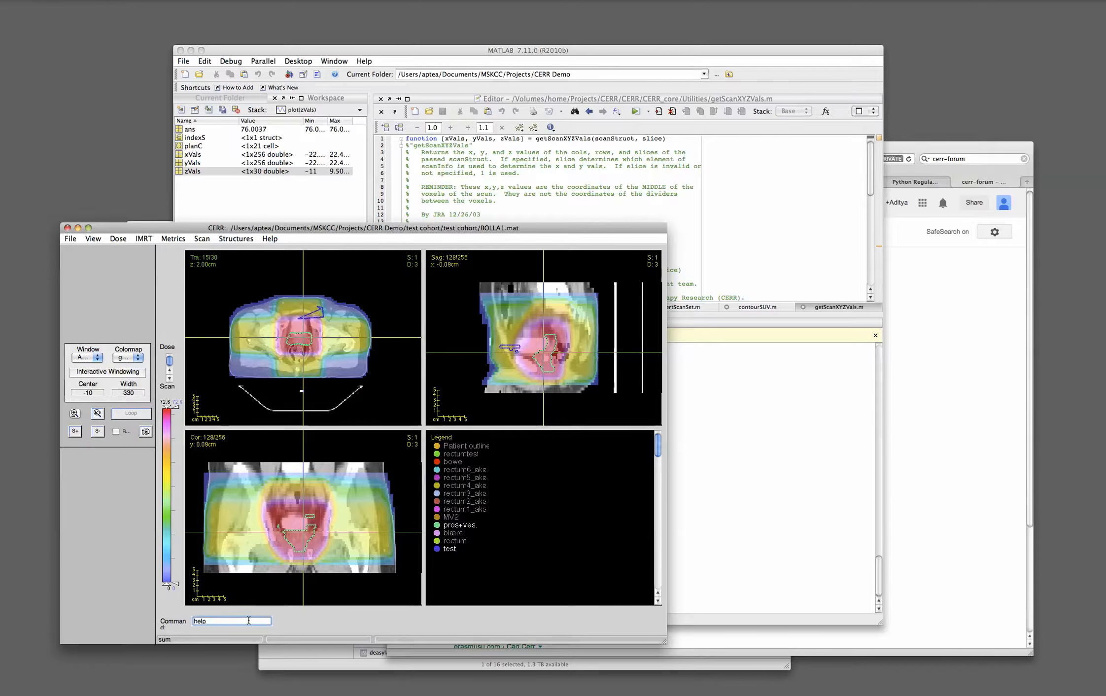
pyautogui.doubleClick(232, 621)
pyautogui.doubleClick(232, 620)
pyautogui.write('scan')
pyautogui.press('Return')
pyautogui.click(351, 385)
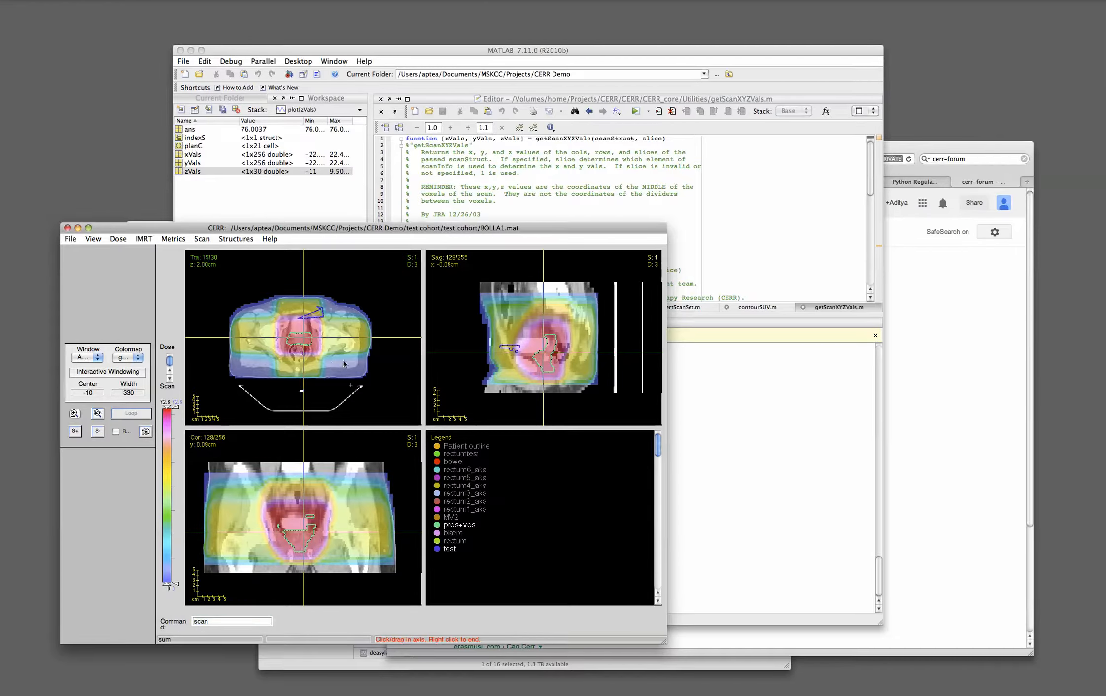
pyautogui.click(341, 364)
# Step: Run the help command to open CERR Command Line Help, and browse the available commands
pyautogui.doubleClick(210, 621)
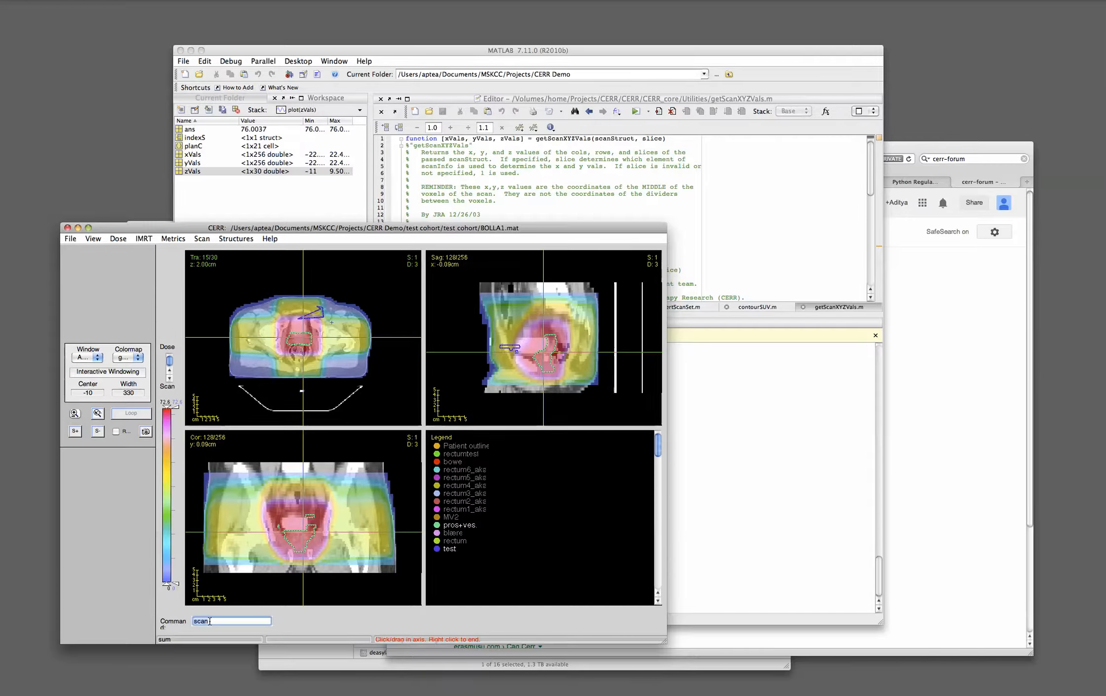
pyautogui.write('help')
pyautogui.press('Return')
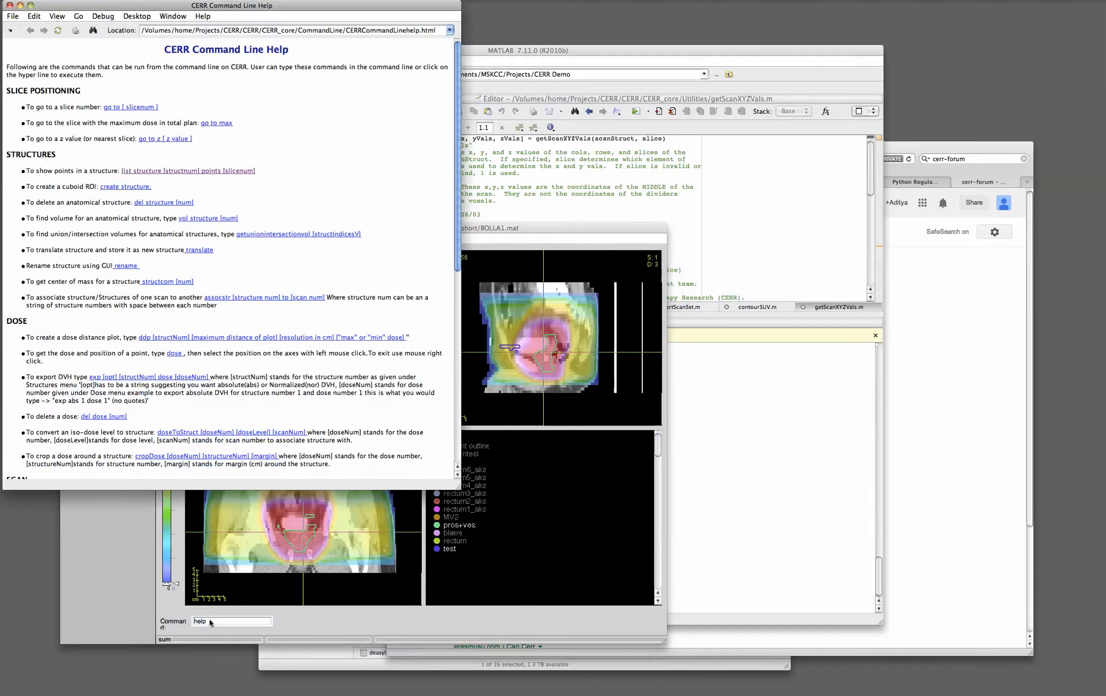
pyautogui.moveTo(181, 6); pyautogui.dragTo(211, 54)
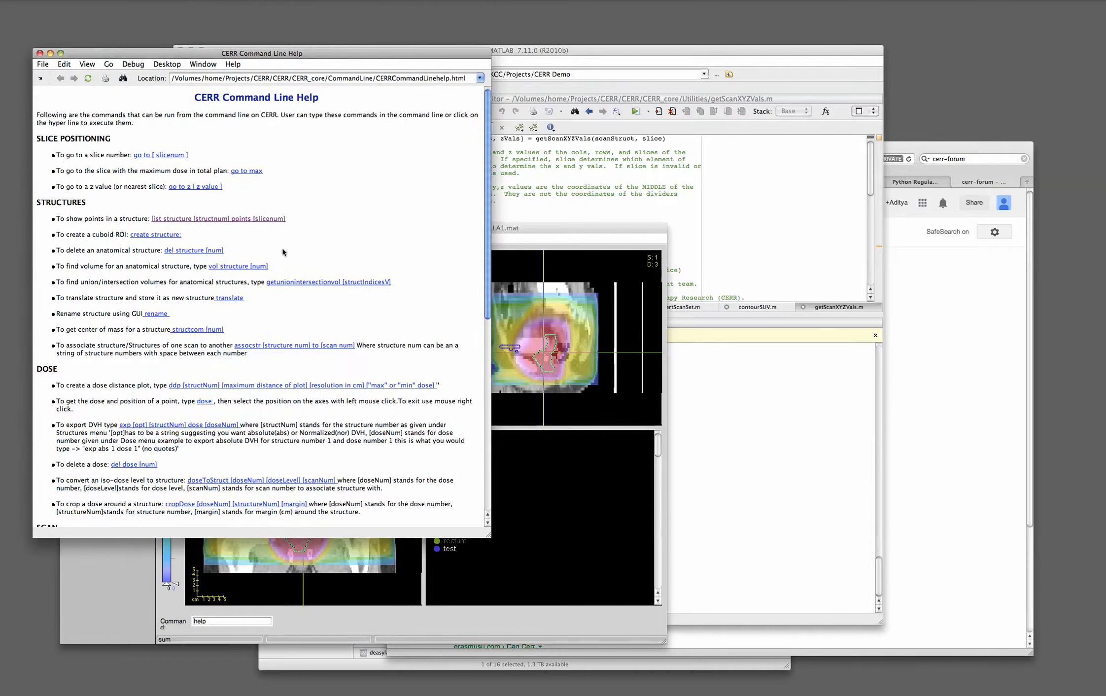
pyautogui.scroll(-10, 282, 252)
pyautogui.scroll(10, 283, 252)
# Step: Place the viewer beside the help page, look up the test structure's number, and delete structure 14 with the del structure command
pyautogui.moveTo(589, 230); pyautogui.dragTo(953, 179)
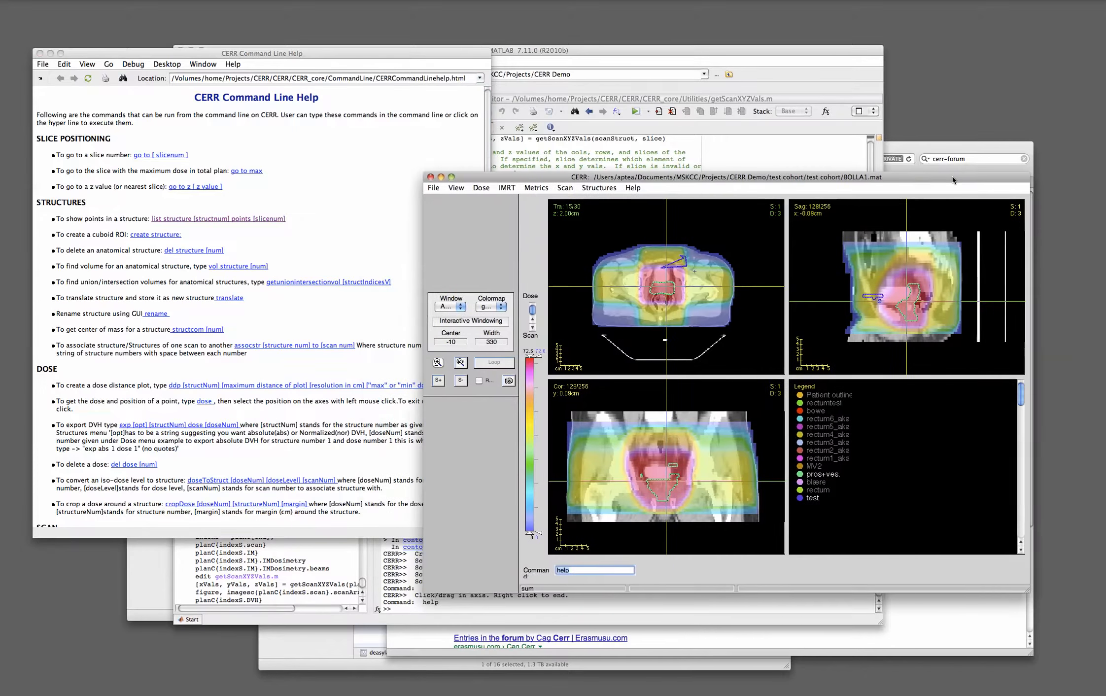
pyautogui.click(609, 189)
pyautogui.moveTo(672, 288)
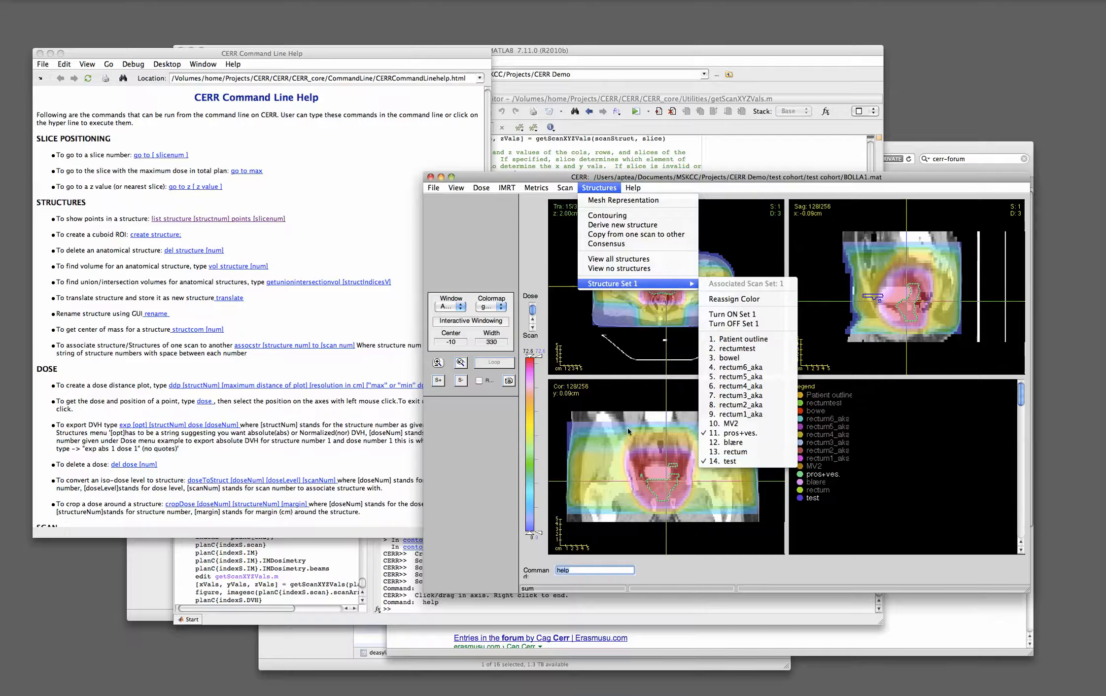
pyautogui.click(303, 252)
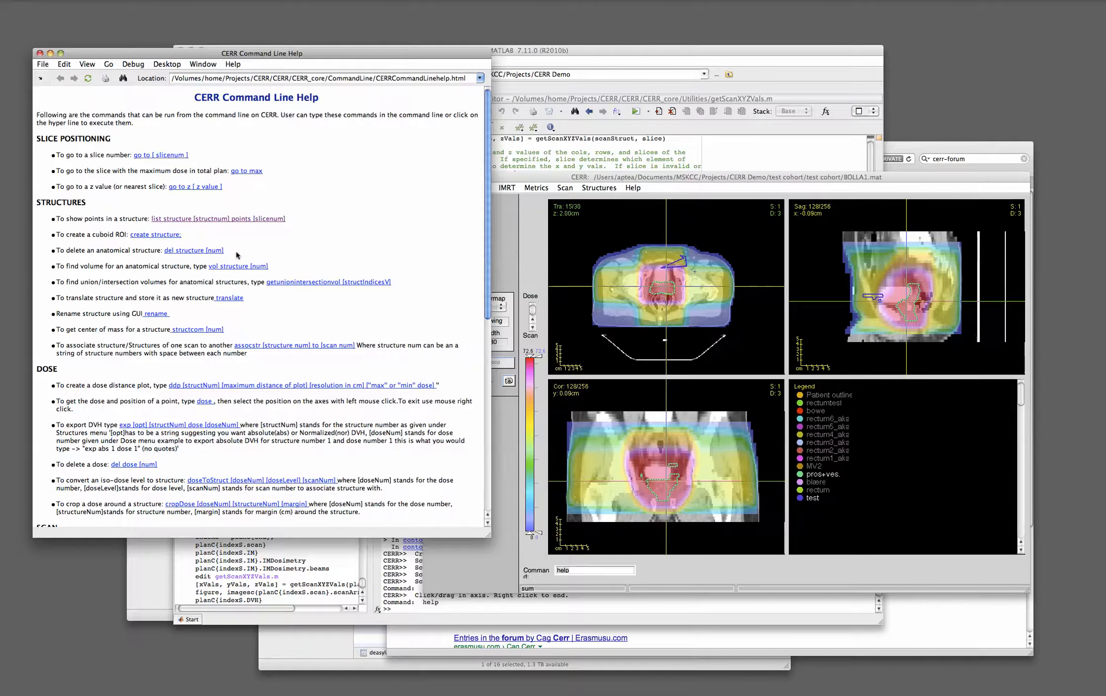
pyautogui.click(210, 251)
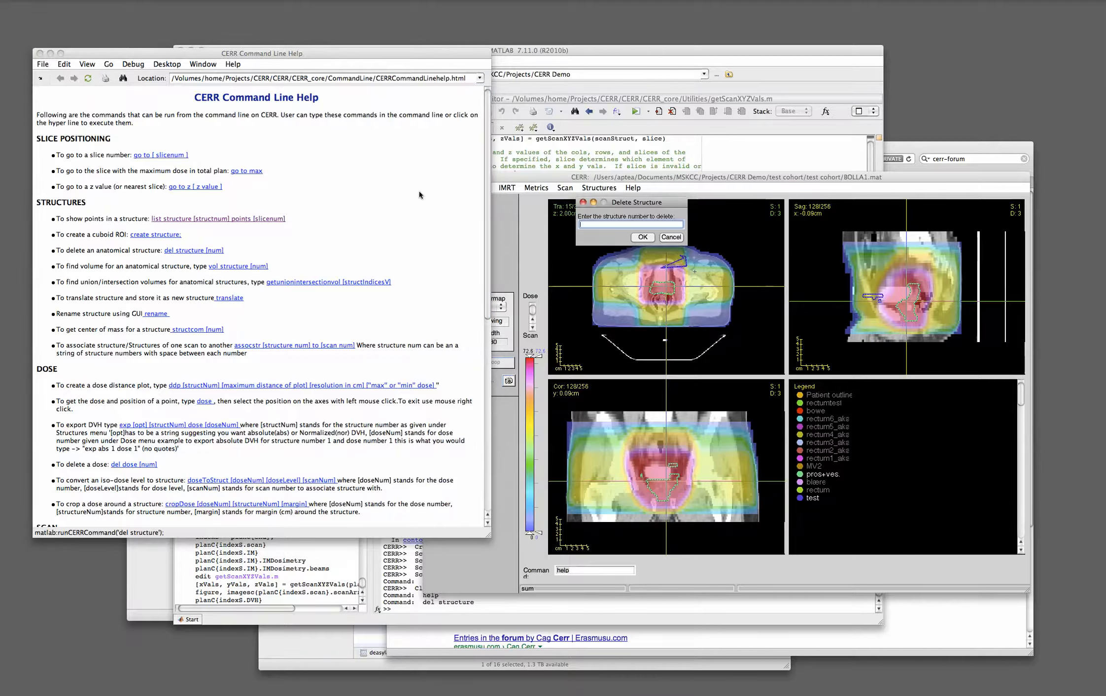
pyautogui.write('14')
pyautogui.click(641, 236)
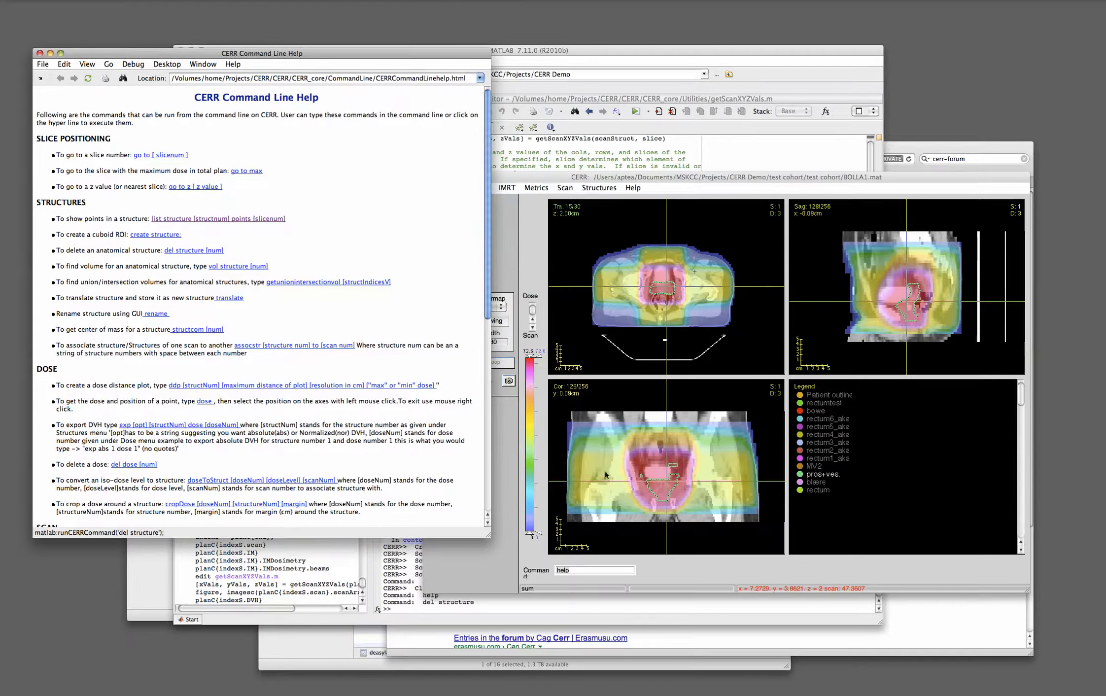
# Step: Look through the remaining scan, ROI and list commands in the command line help, and close it
pyautogui.scroll(-10, 294, 394)
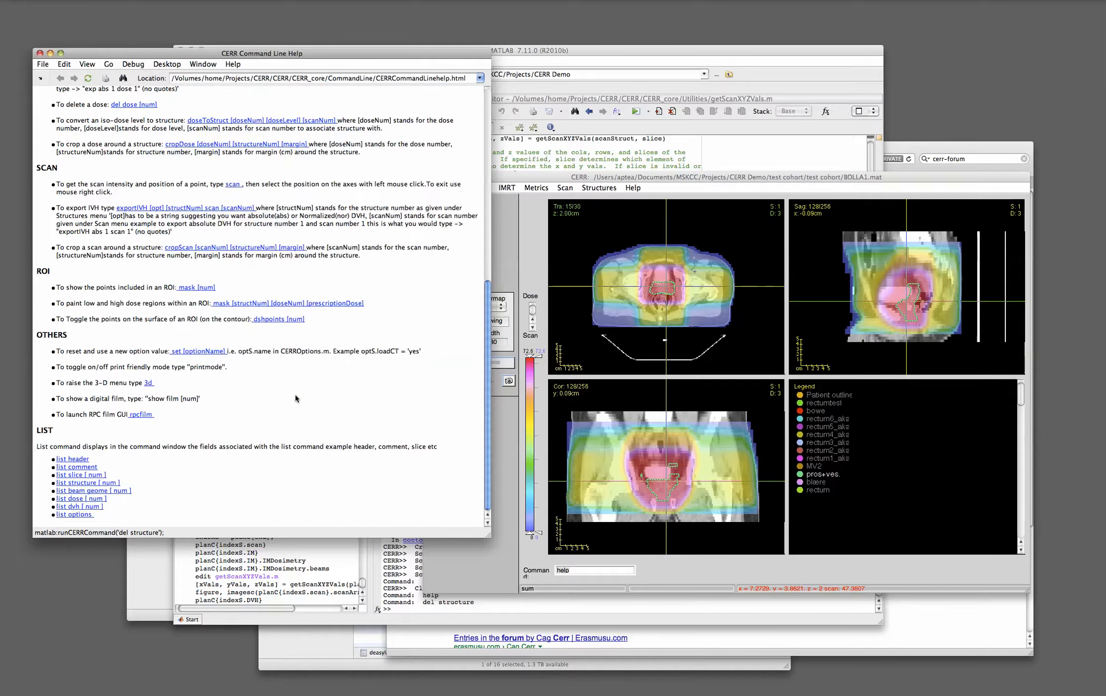
pyautogui.scroll(10, 295, 395)
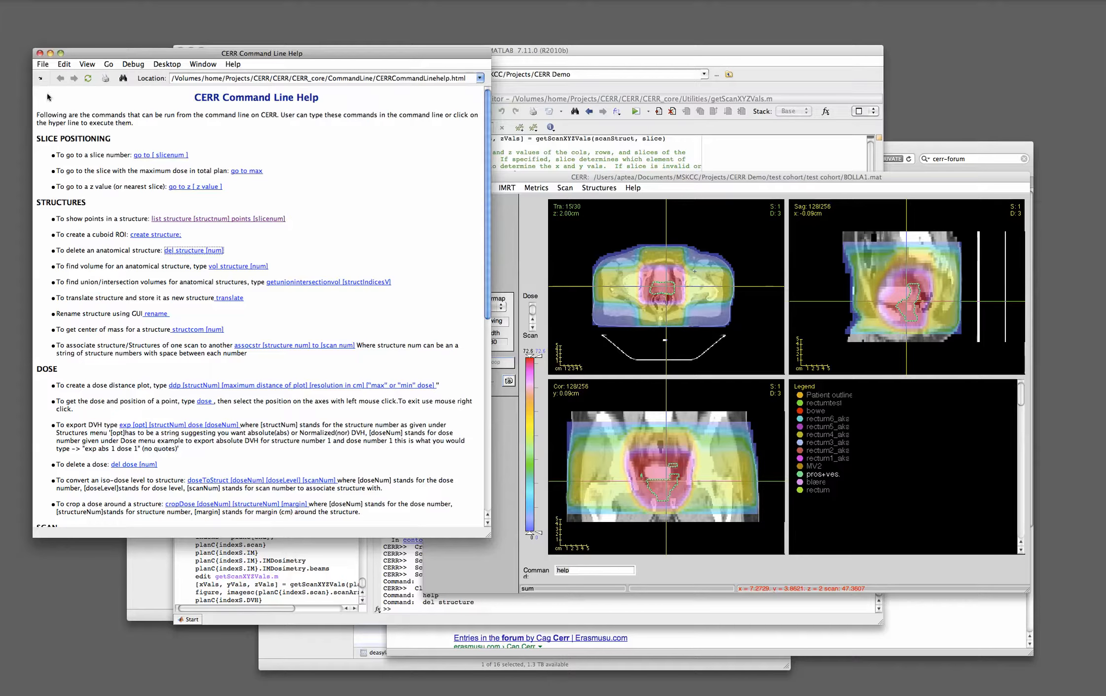
pyautogui.click(40, 54)
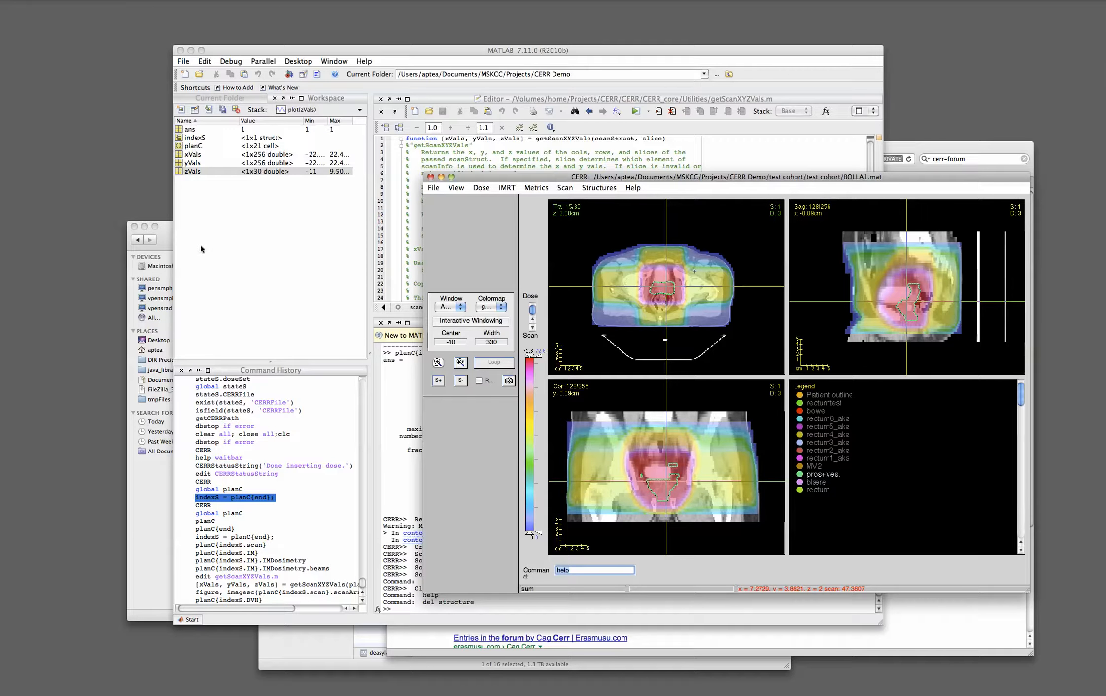
pyautogui.press('F9')
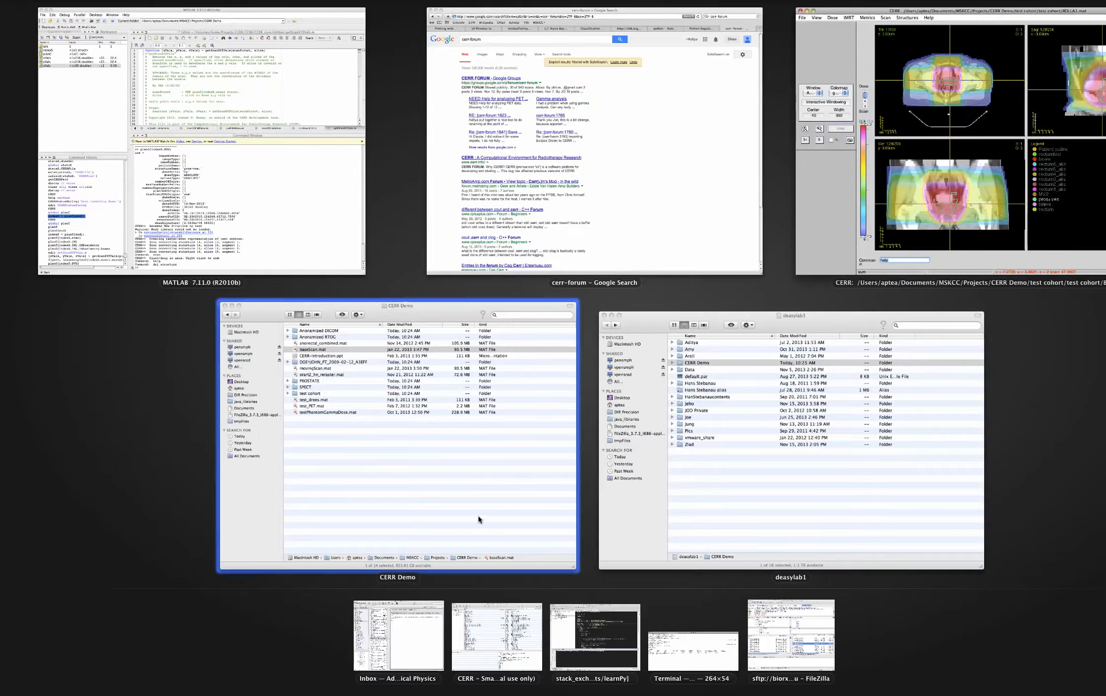
pyautogui.click(800, 183)
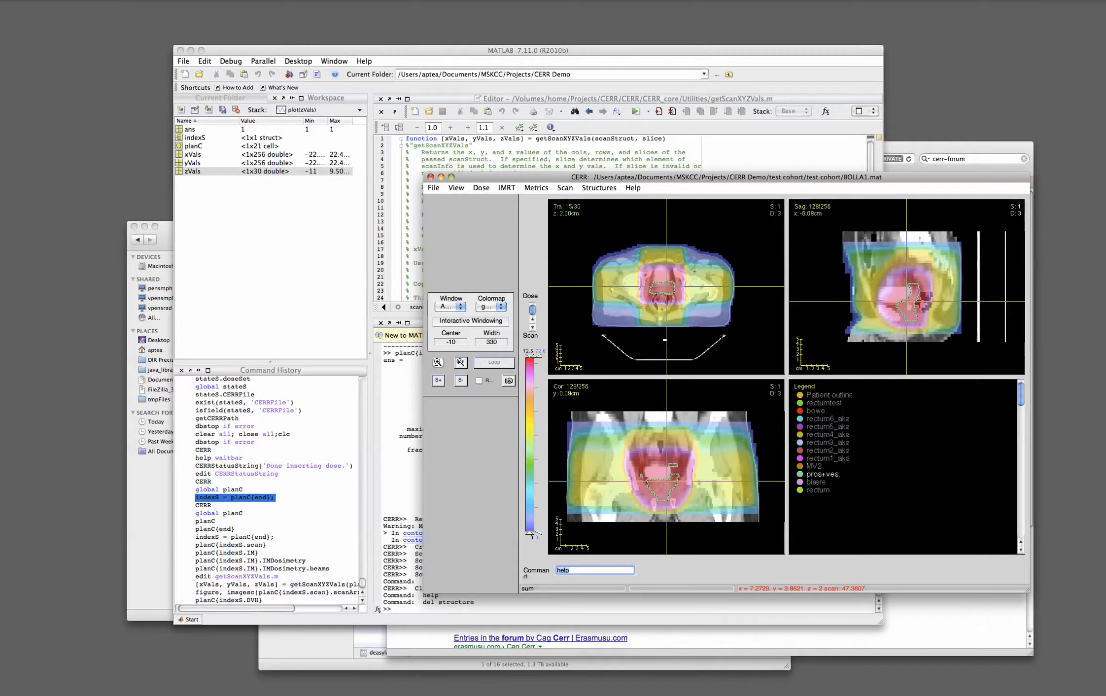
pyautogui.click(1075, 1)
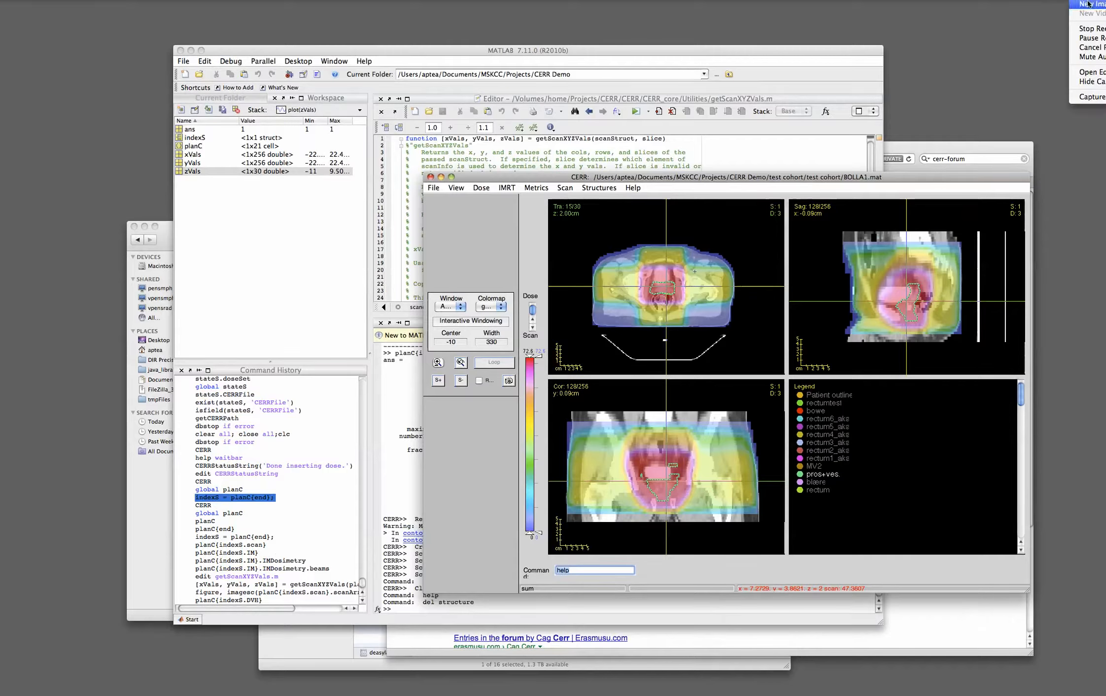
pyautogui.click(1092, 30)
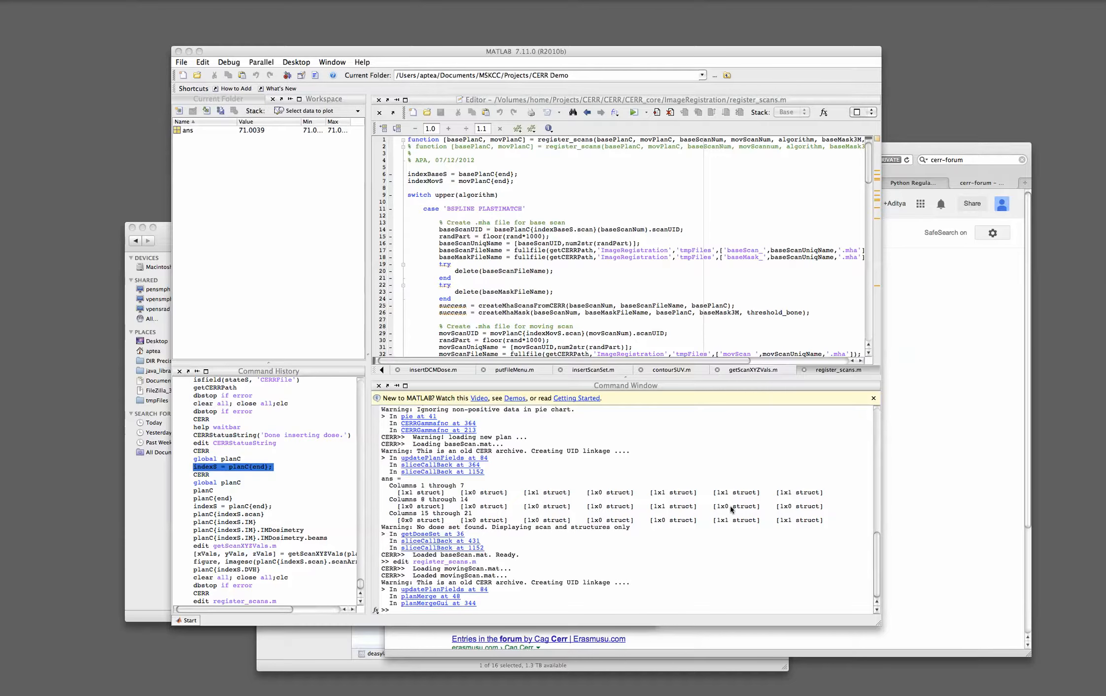
# Step: Launch CERR from the MATLAB command prompt with its study viewer, and move and enlarge the empty viewer window
pyautogui.click(718, 516)
pyautogui.write('CERR')
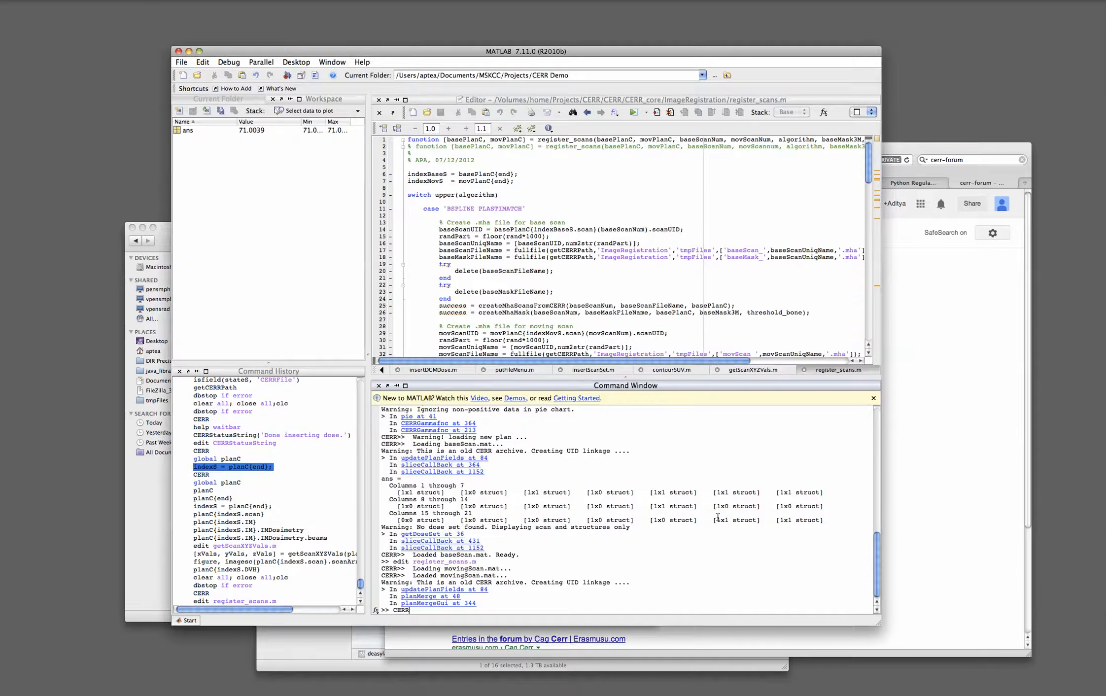
pyautogui.press('Return')
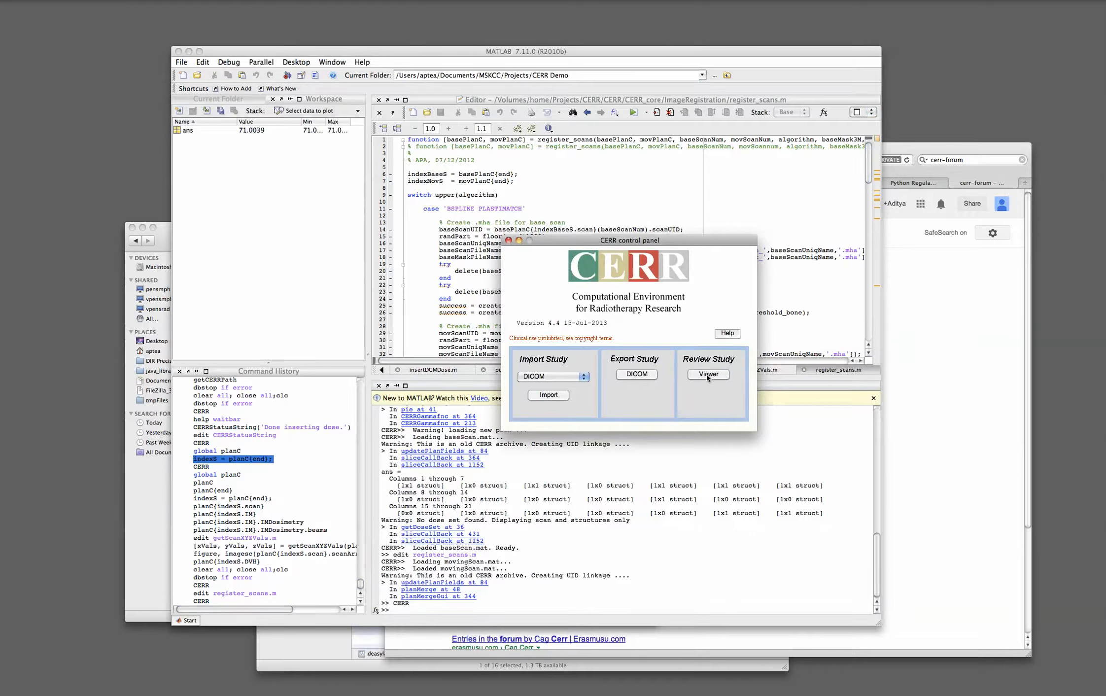
pyautogui.click(708, 374)
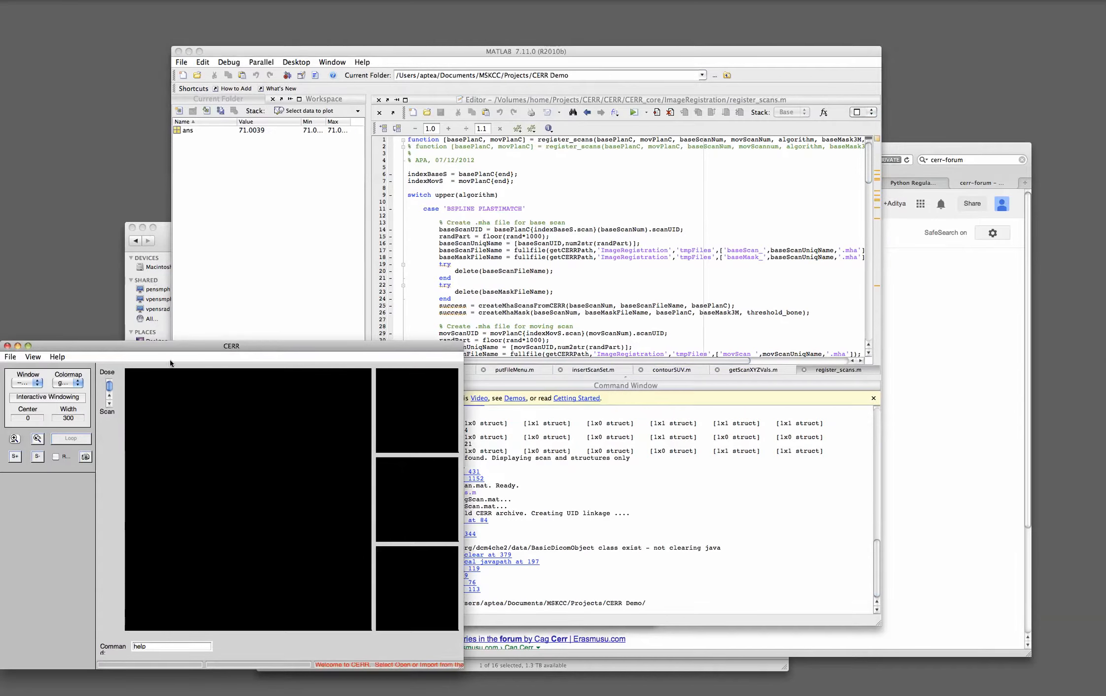
pyautogui.moveTo(168, 344); pyautogui.dragTo(266, 141)
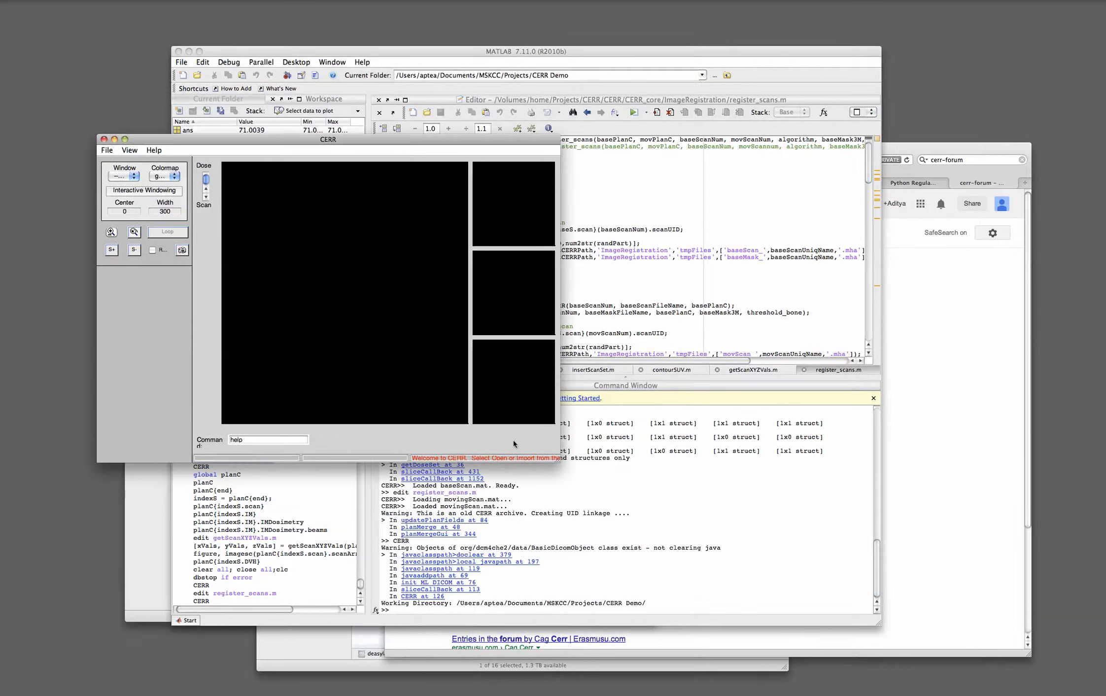
pyautogui.moveTo(557, 457); pyautogui.dragTo(739, 638)
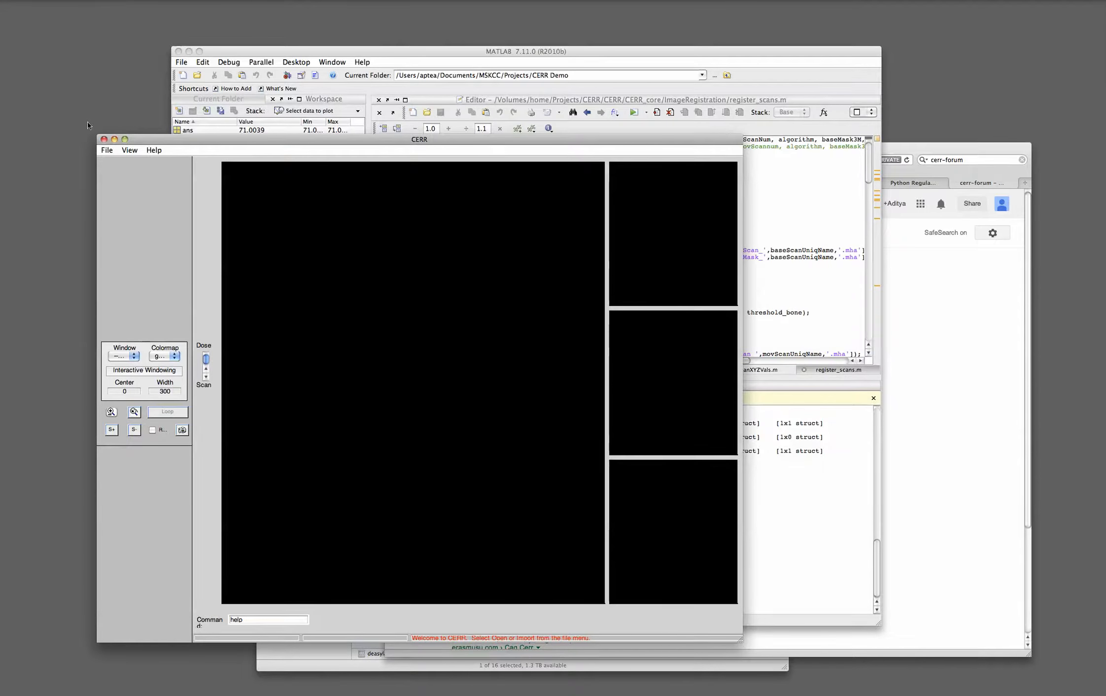
# Step: Open the recent plan testPhantomGammaDose.mat and check its list of doses
pyautogui.click(111, 152)
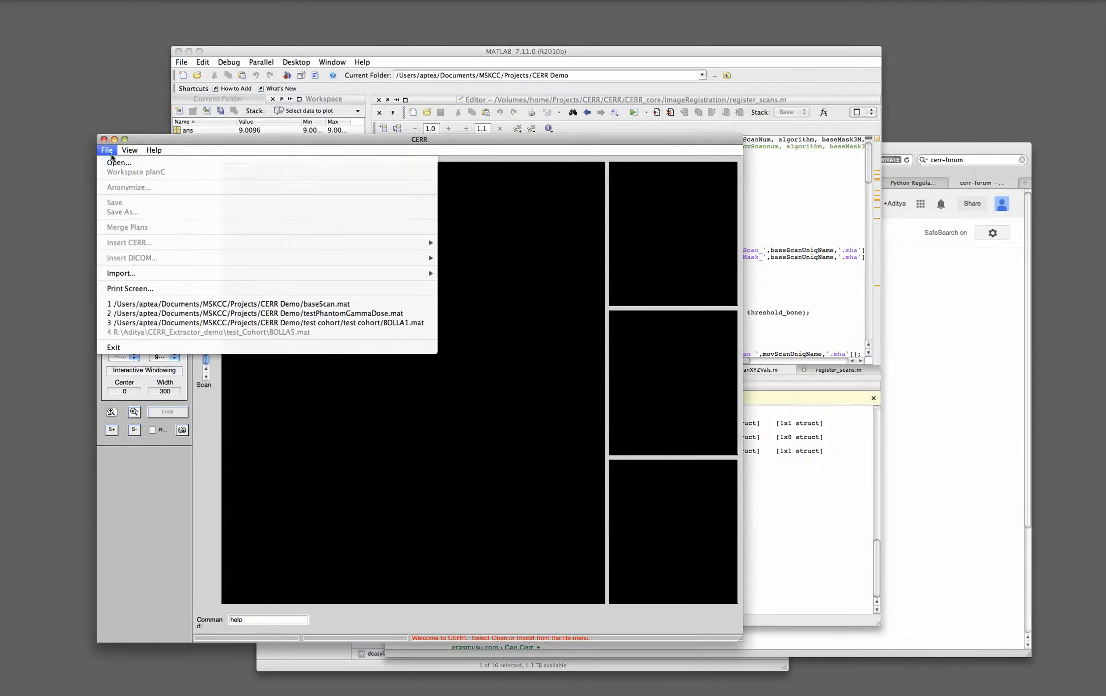
pyautogui.click(246, 313)
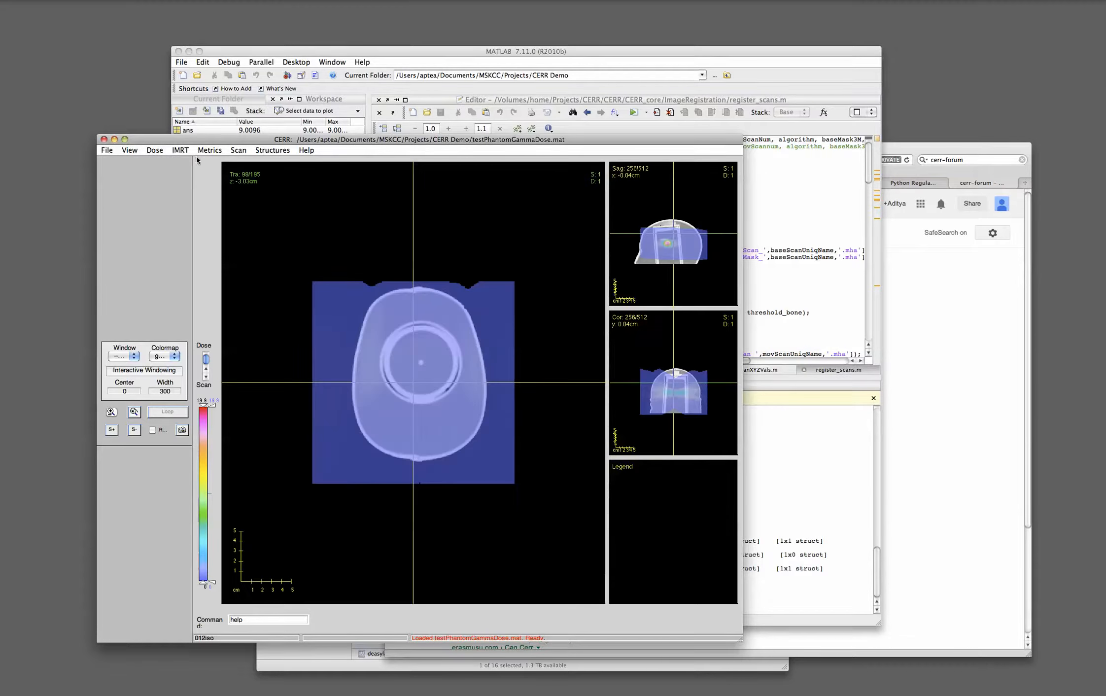
pyautogui.click(155, 150)
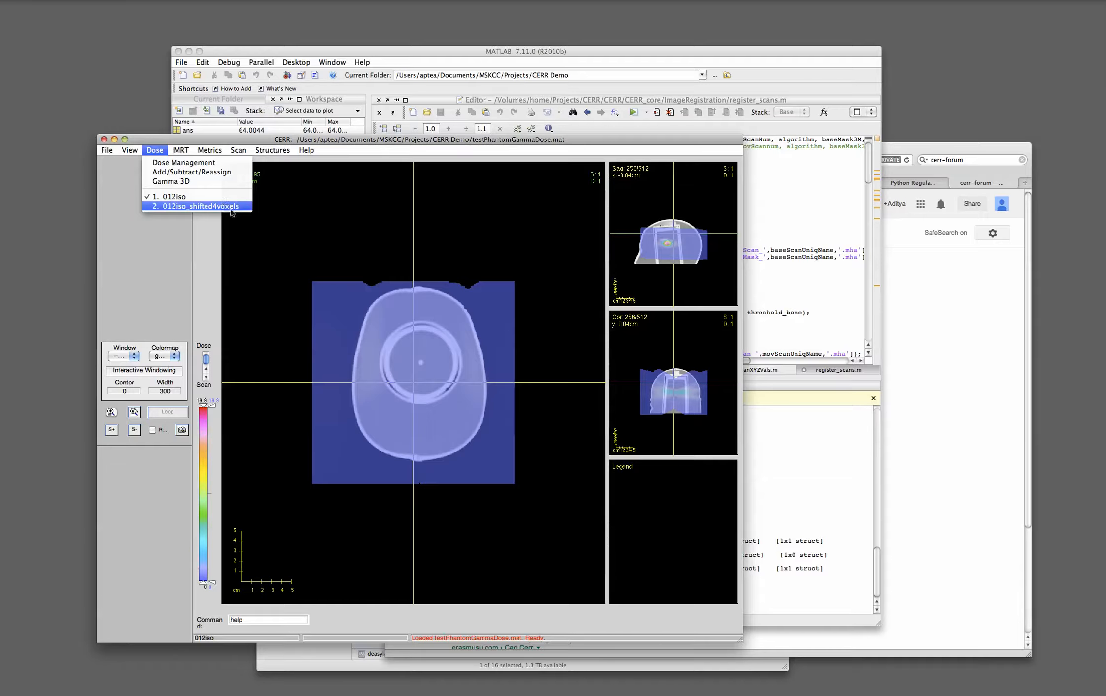
pyautogui.click(535, 234)
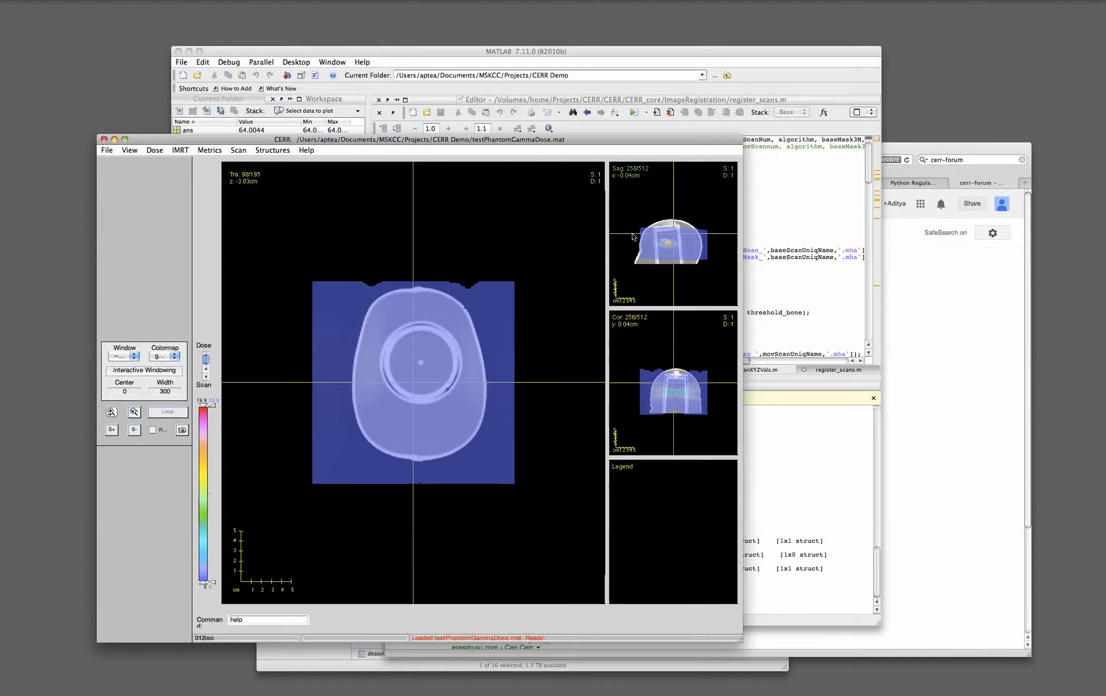
# Step: Move the transverse and coronal planes into the phantom's high-dose region, and check the structures in Structure Set 1
pyautogui.moveTo(636, 234)
pyautogui.mouseDown()
pyautogui.moveTo(633, 258)
pyautogui.moveTo(635, 247)
pyautogui.mouseUp()
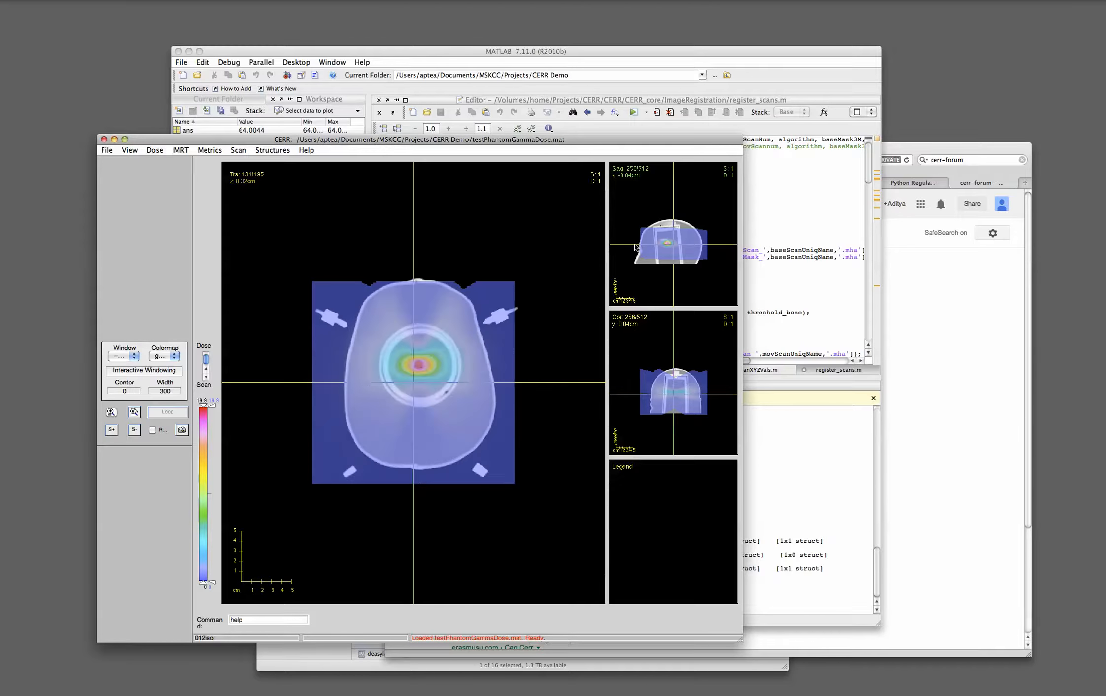
pyautogui.moveTo(365, 386); pyautogui.dragTo(370, 373)
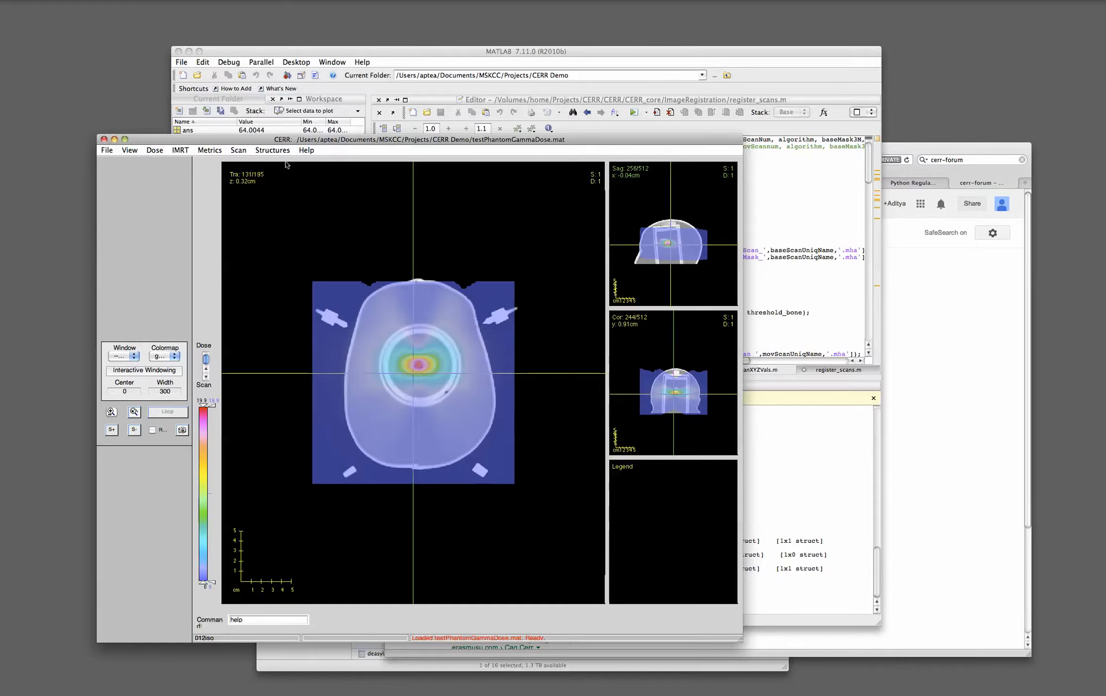
pyautogui.click(272, 150)
pyautogui.moveTo(309, 251)
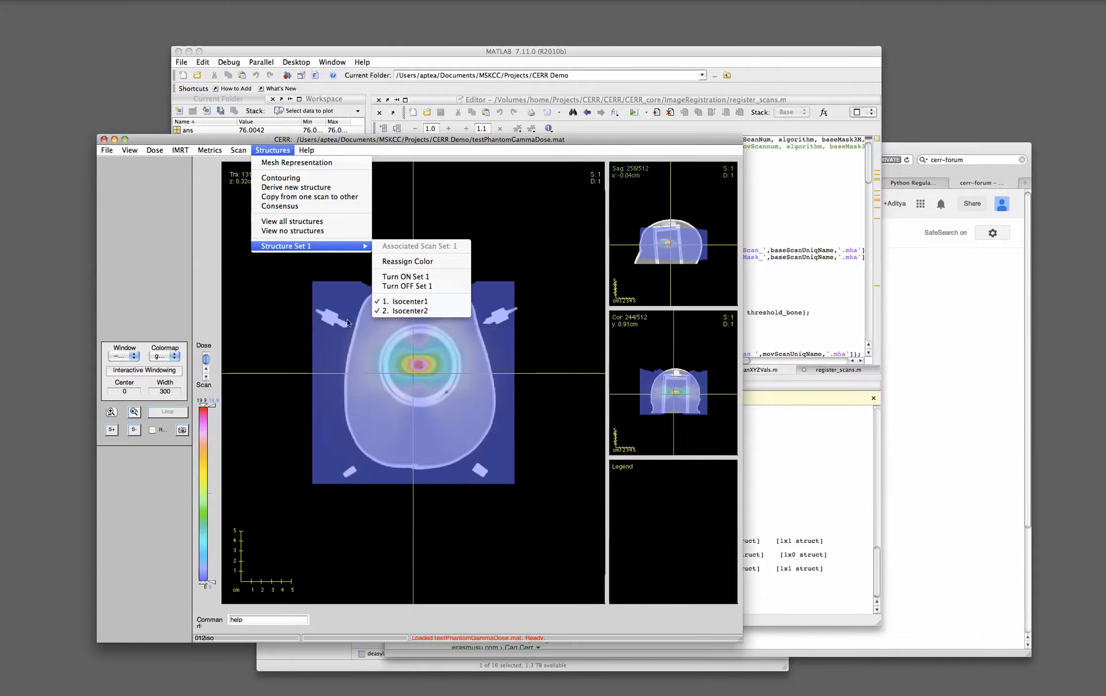
pyautogui.click(269, 304)
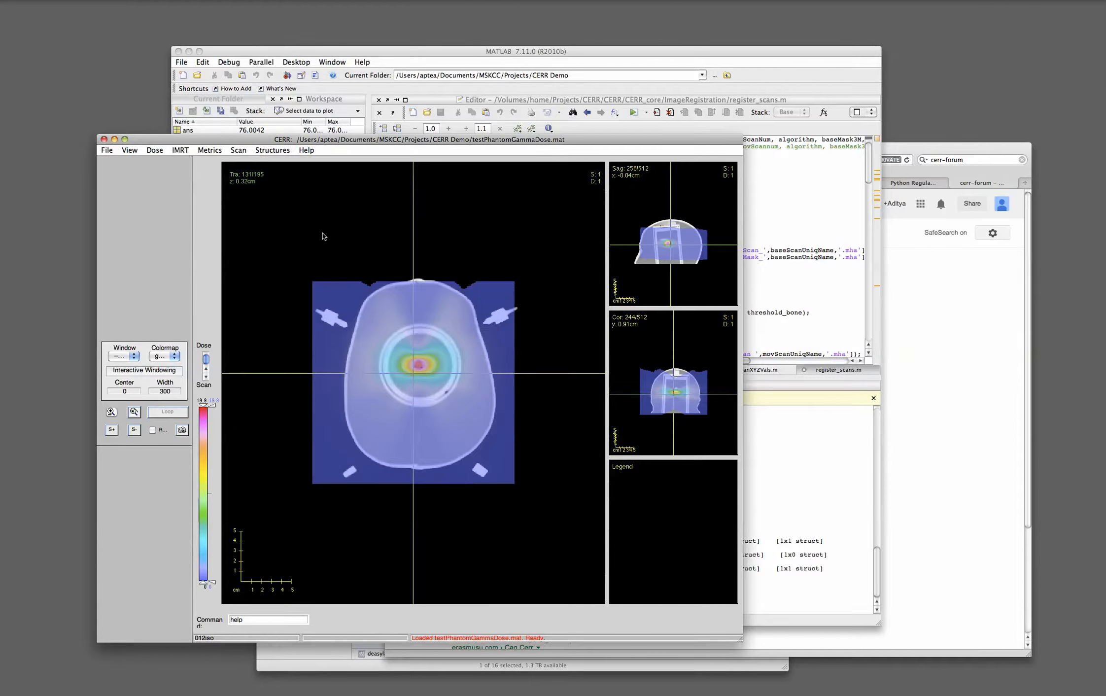
# Step: Start contouring, create a new structure and rename it test
pyautogui.click(271, 150)
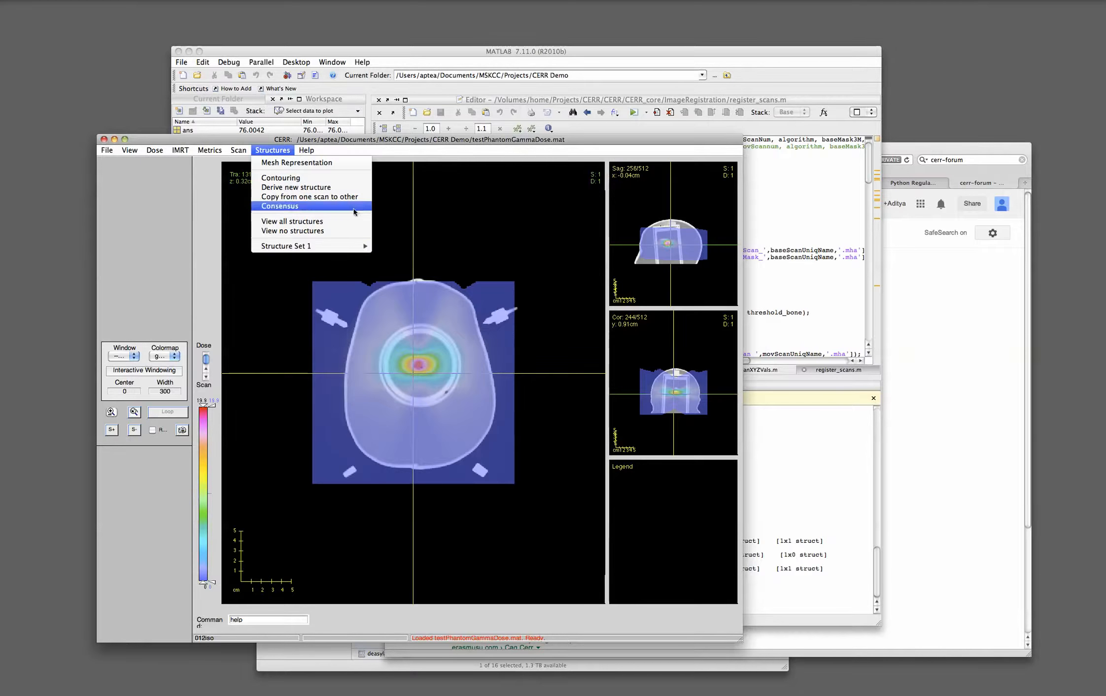
pyautogui.click(290, 180)
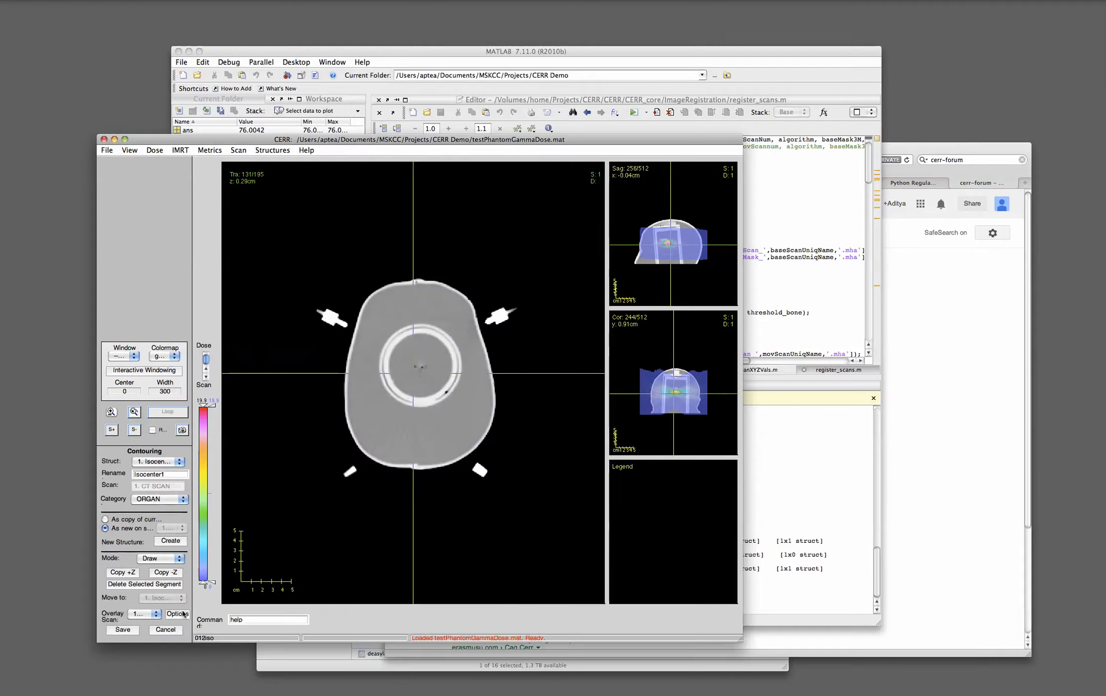
pyautogui.click(168, 541)
pyautogui.click(171, 475)
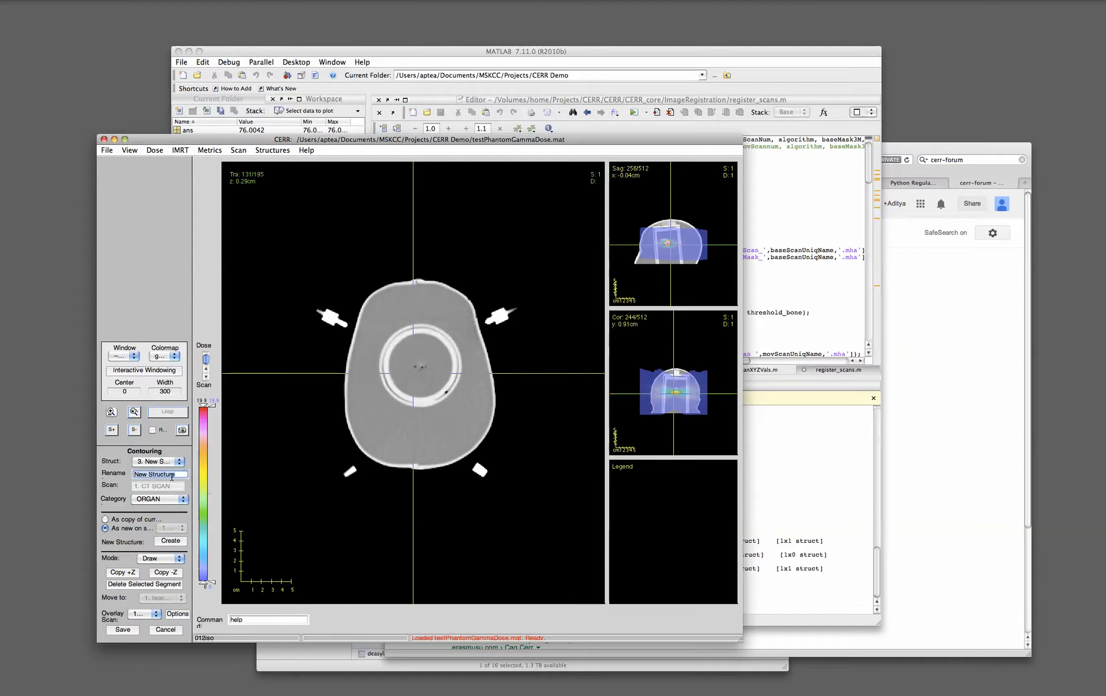
pyautogui.write('test')
pyautogui.press('Return')
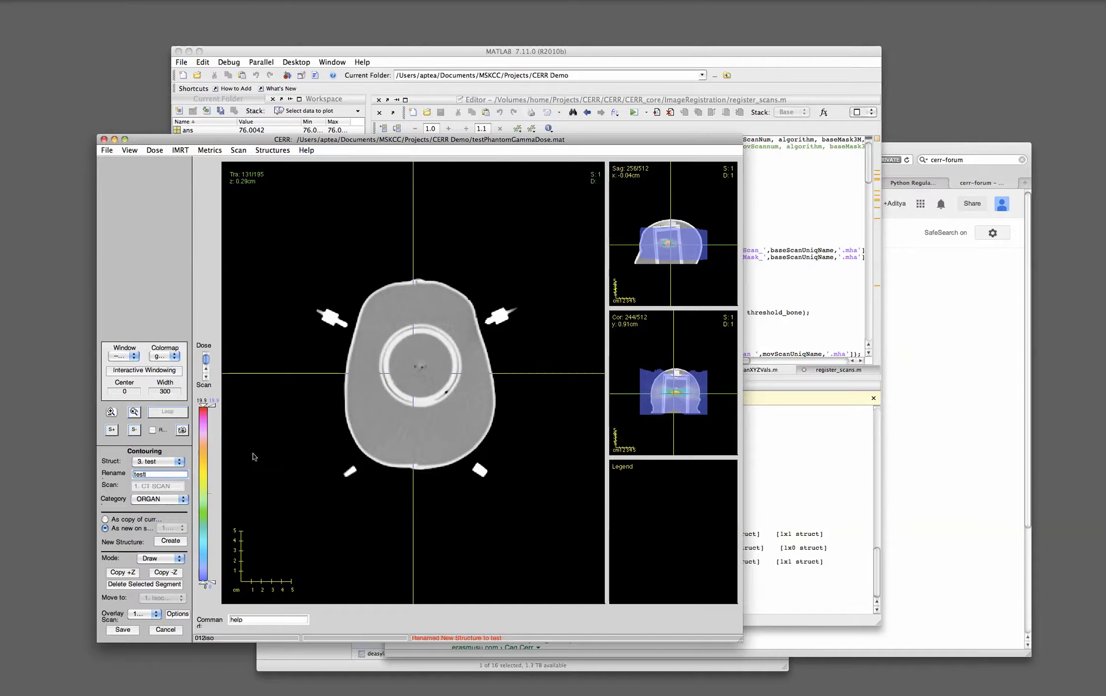
# Step: Draw freehand contours of the test structure around the phantom's central insert on transverse slices from 131 down to 123, and save them
pyautogui.moveTo(419, 355)
pyautogui.mouseDown()
pyautogui.moveTo(408, 358)
pyautogui.moveTo(422, 381)
pyautogui.moveTo(436, 371)
pyautogui.moveTo(432, 358)
pyautogui.moveTo(411, 377)
pyautogui.moveTo(428, 355)
pyautogui.moveTo(403, 367)
pyautogui.mouseUp()
pyautogui.press('Down')
pyautogui.press('Down')
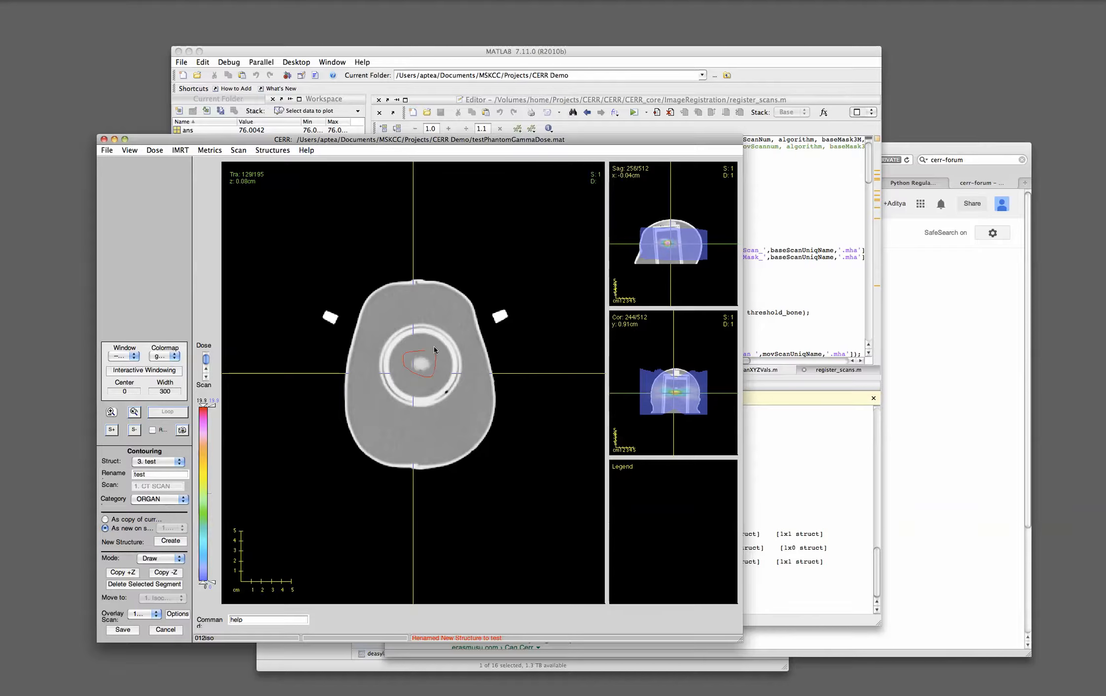
pyautogui.press('Down')
pyautogui.moveTo(421, 353)
pyautogui.mouseDown()
pyautogui.moveTo(403, 369)
pyautogui.moveTo(422, 380)
pyautogui.moveTo(433, 346)
pyautogui.moveTo(402, 362)
pyautogui.moveTo(432, 384)
pyautogui.moveTo(432, 350)
pyautogui.moveTo(399, 359)
pyautogui.mouseUp()
pyautogui.press('Down')
pyautogui.press('Down')
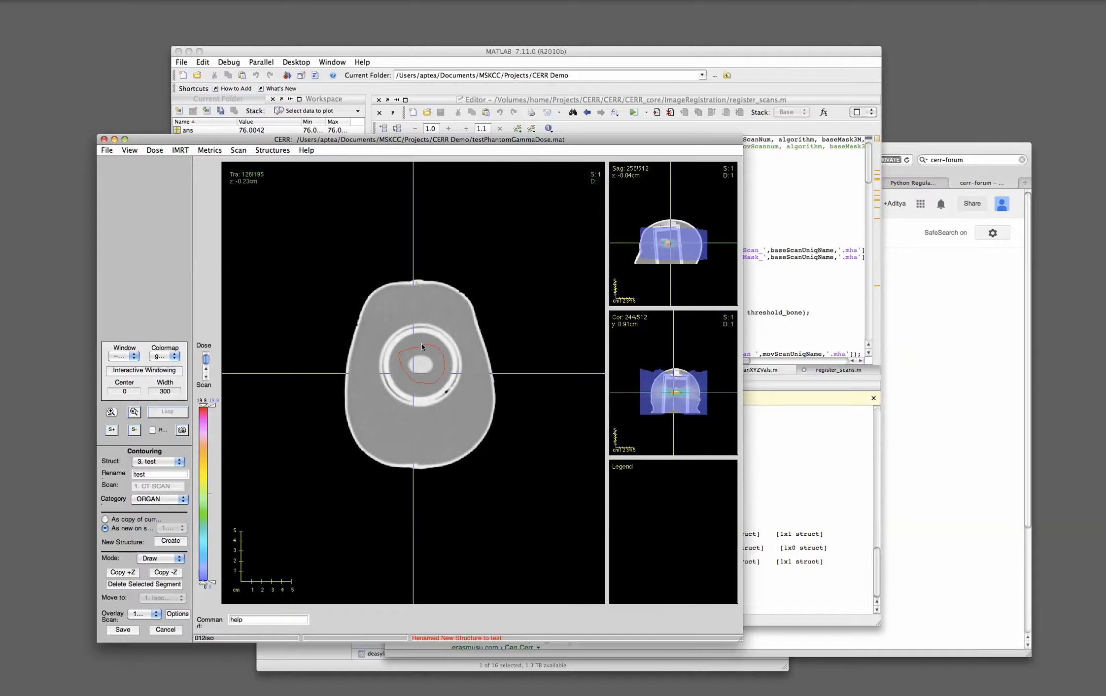
pyautogui.press('Down')
pyautogui.moveTo(418, 350)
pyautogui.mouseDown()
pyautogui.moveTo(401, 365)
pyautogui.moveTo(436, 350)
pyautogui.moveTo(403, 350)
pyautogui.moveTo(419, 387)
pyautogui.moveTo(426, 345)
pyautogui.moveTo(409, 359)
pyautogui.moveTo(423, 348)
pyautogui.mouseUp()
pyautogui.press('Down')
pyautogui.press('Down')
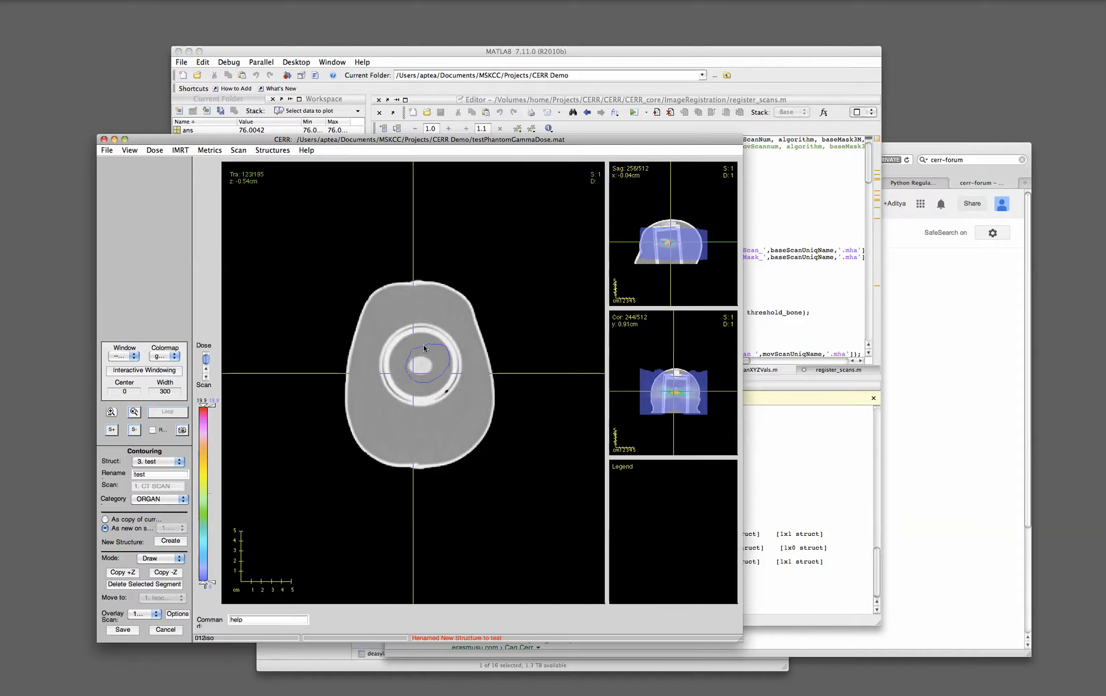
pyautogui.click(131, 629)
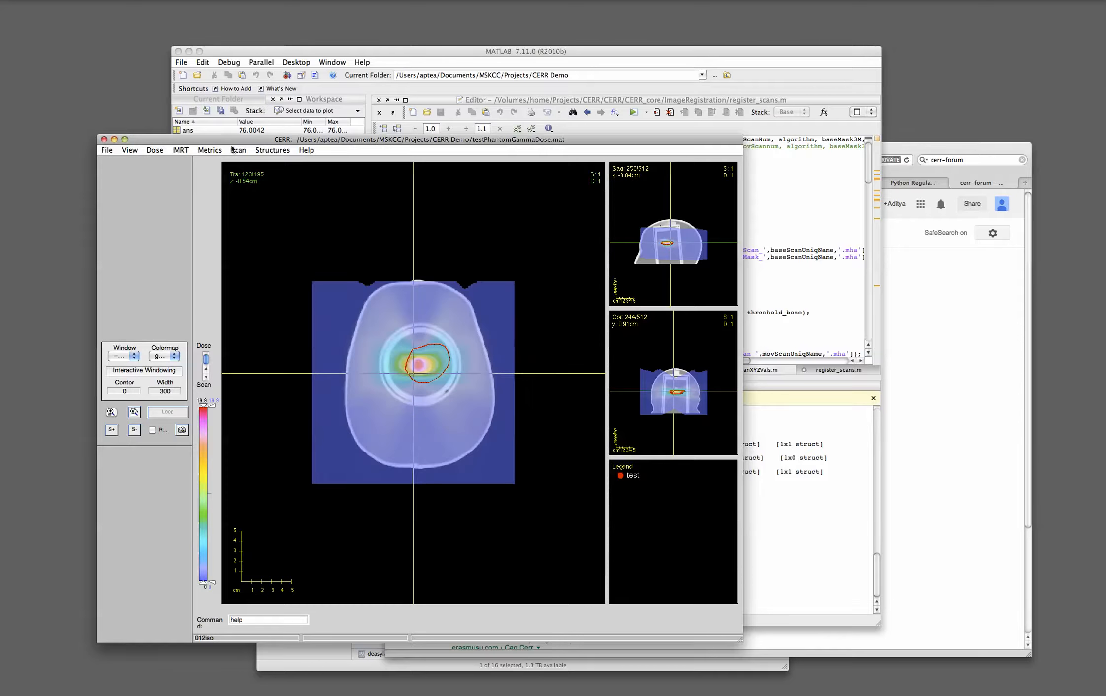
# Step: Start a Gamma 3D calculation with a dose difference of 2% of the maximum base dose and a DTA of 2 mm
pyautogui.click(147, 150)
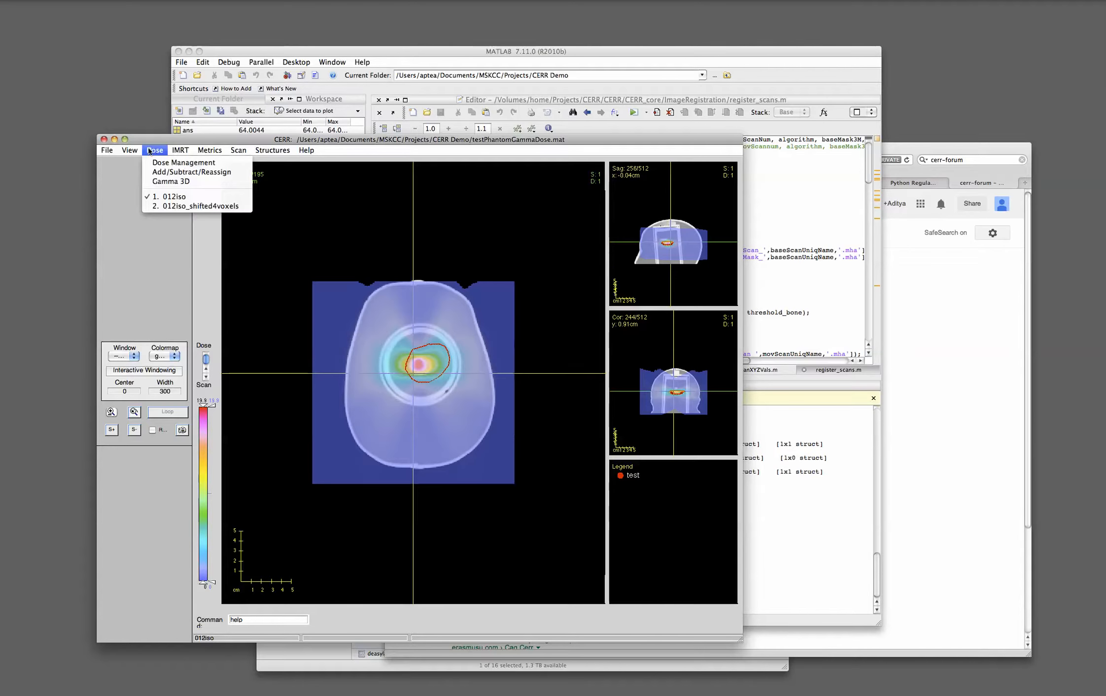
pyautogui.click(171, 181)
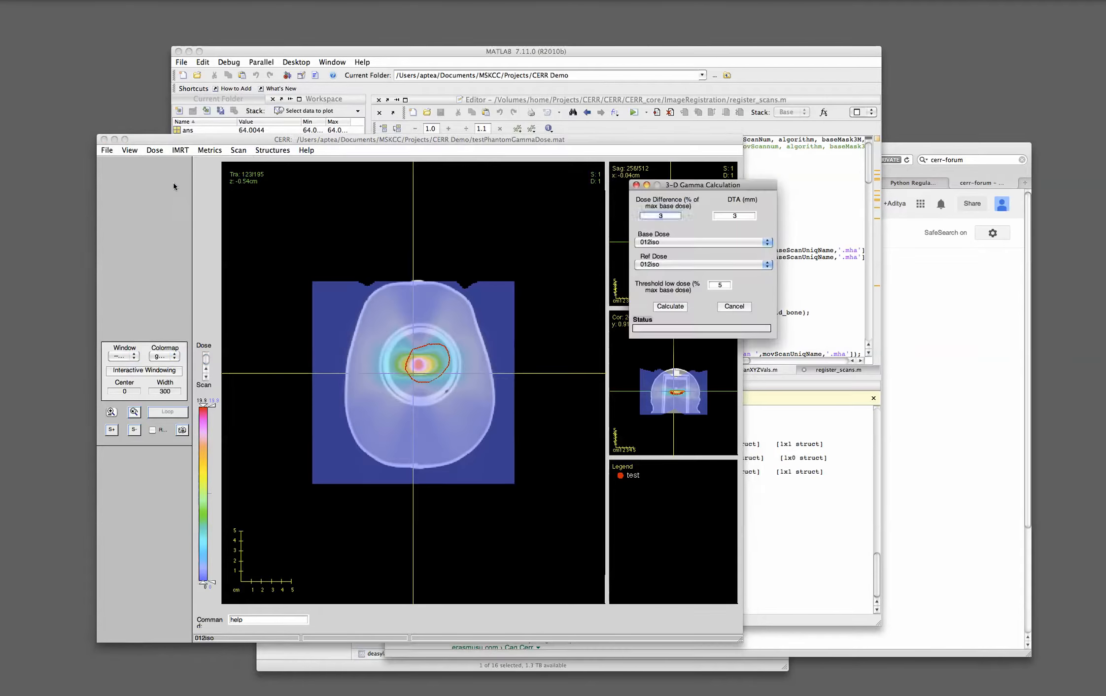
pyautogui.click(663, 217)
pyautogui.press('BackSpace')
pyautogui.write('2')
pyautogui.press('Tab')
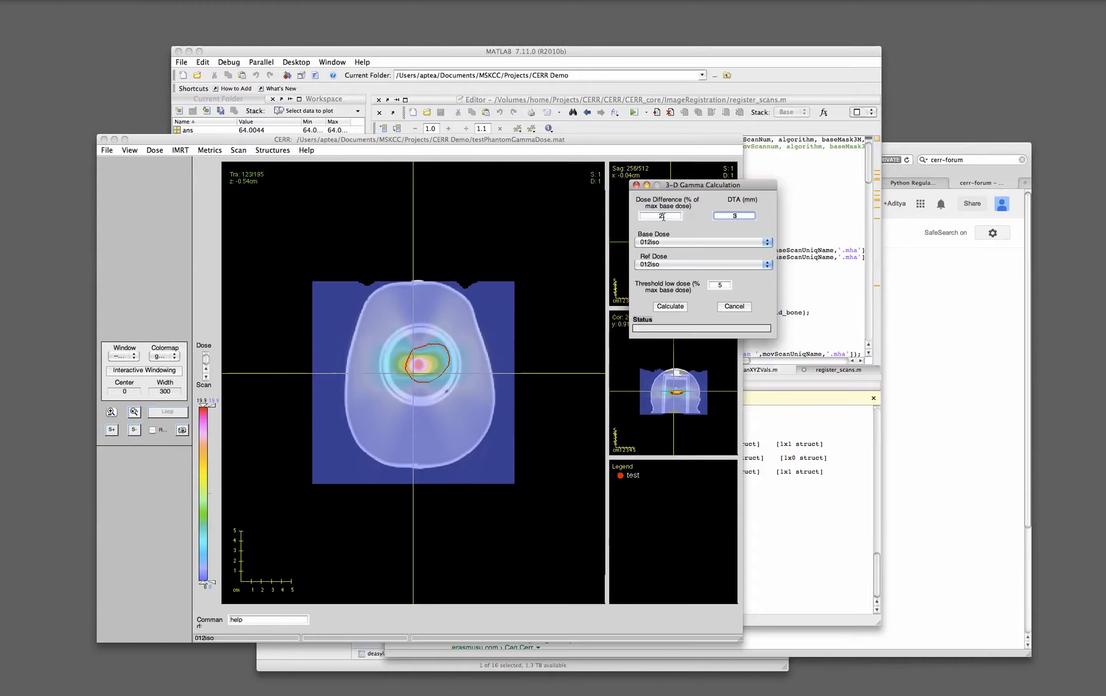
pyautogui.write('2')
# Step: Use 012iso_shifted4voxels as the reference dose with a 5% low-dose threshold, and calculate the gamma distribution
pyautogui.click(692, 266)
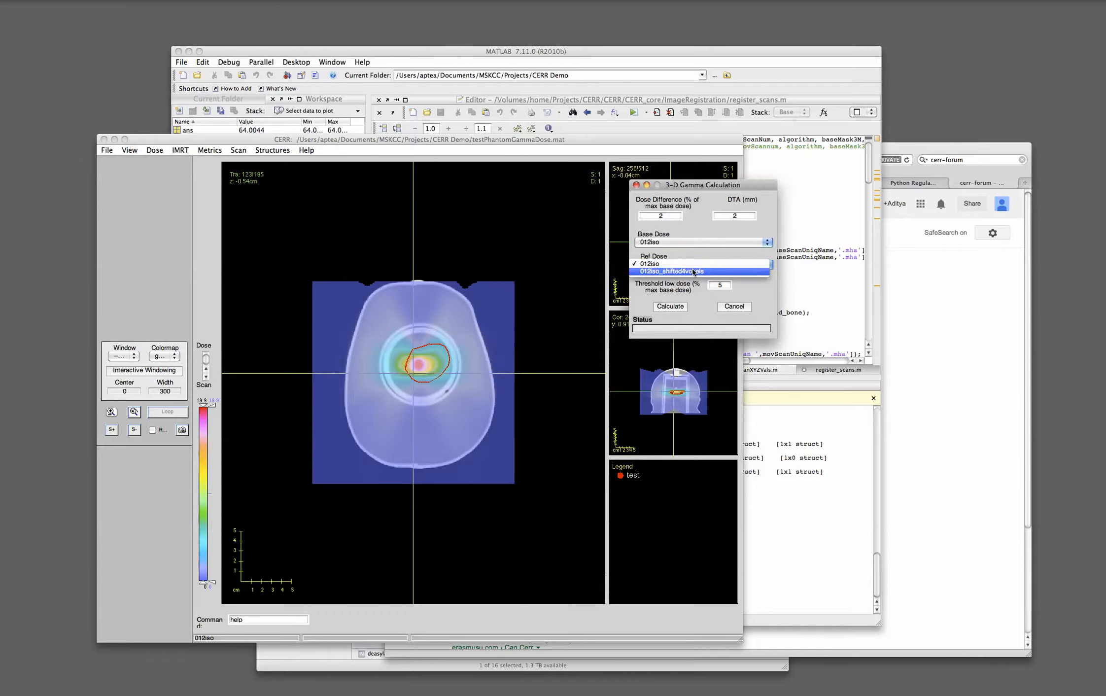
pyautogui.click(693, 271)
pyautogui.click(719, 285)
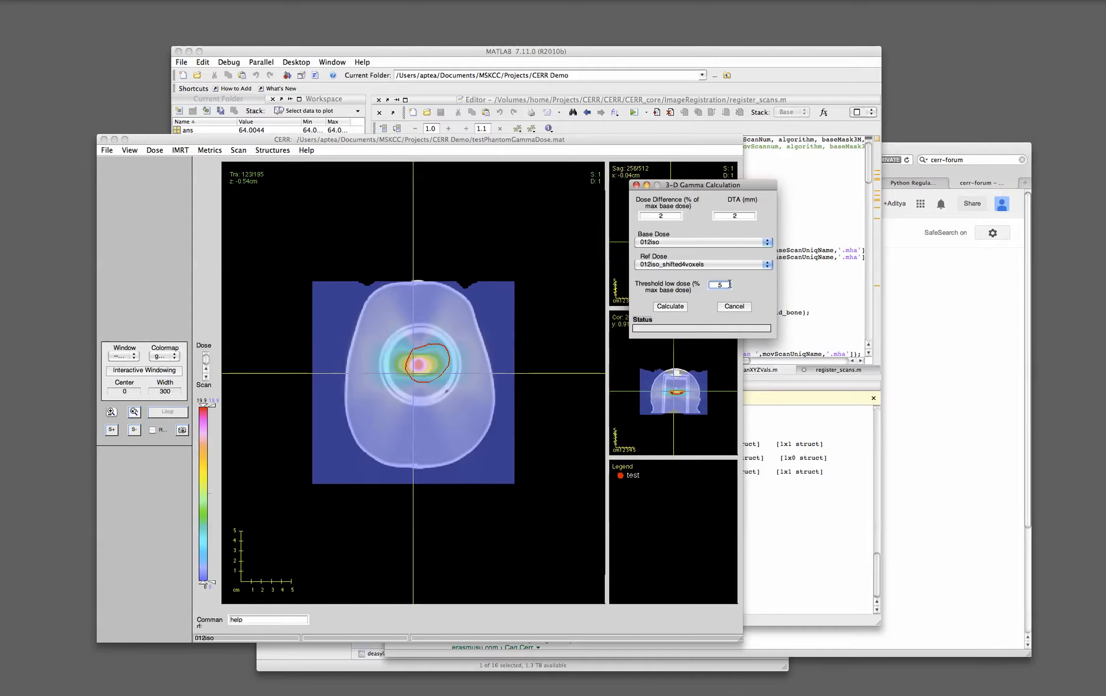
pyautogui.click(670, 306)
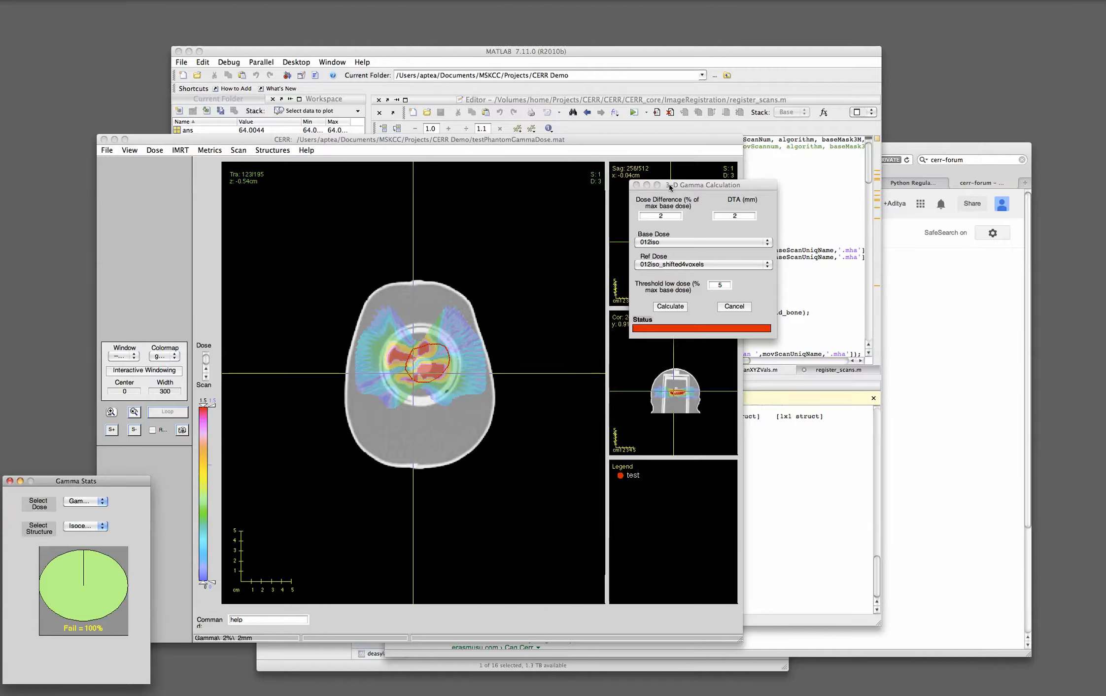
# Step: Switch the viewer to a layout of four equal panels and zoom the transverse, sagittal and coronal views in on the gamma distribution
pyautogui.moveTo(639, 185); pyautogui.dragTo(791, 227)
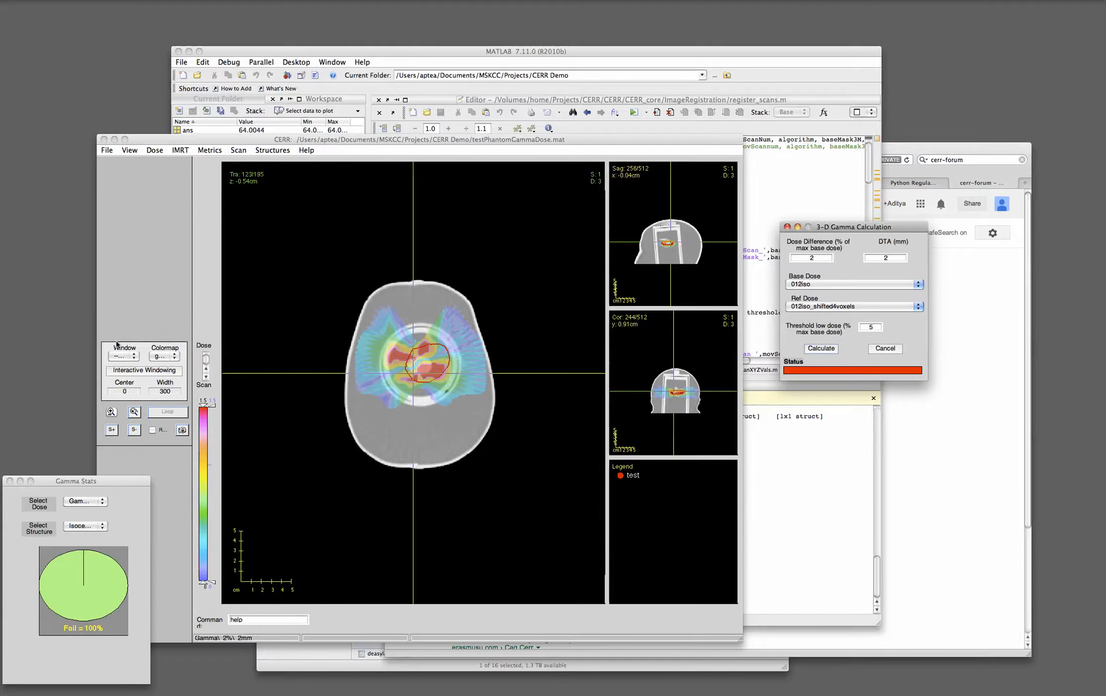
pyautogui.click(129, 150)
pyautogui.moveTo(228, 213)
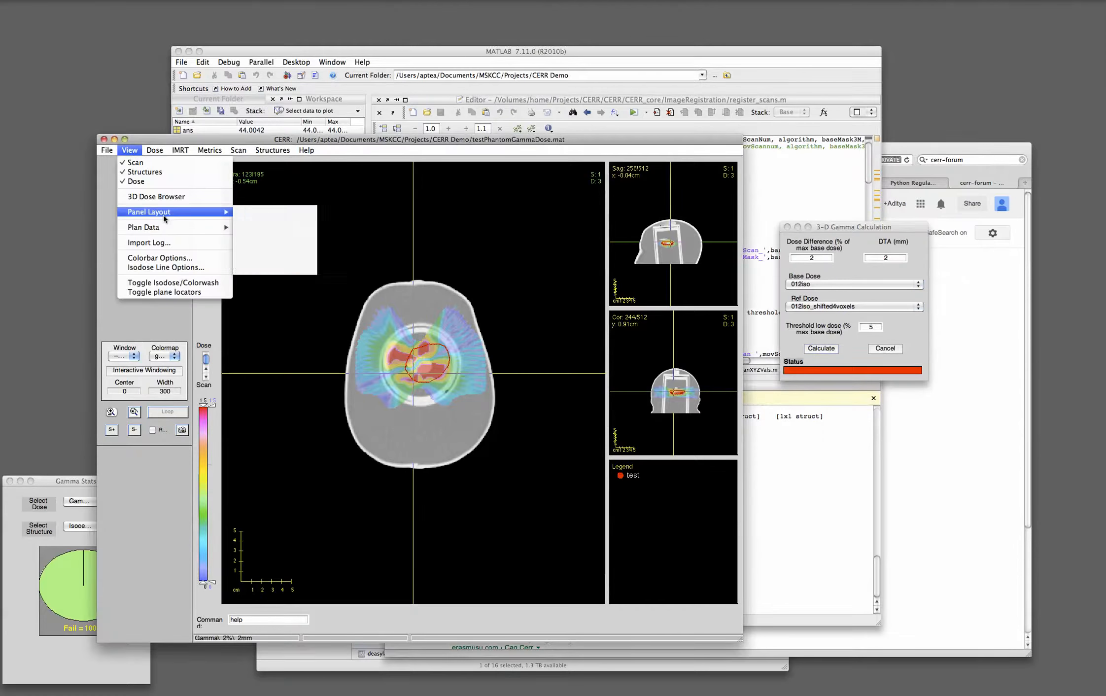
pyautogui.click(259, 240)
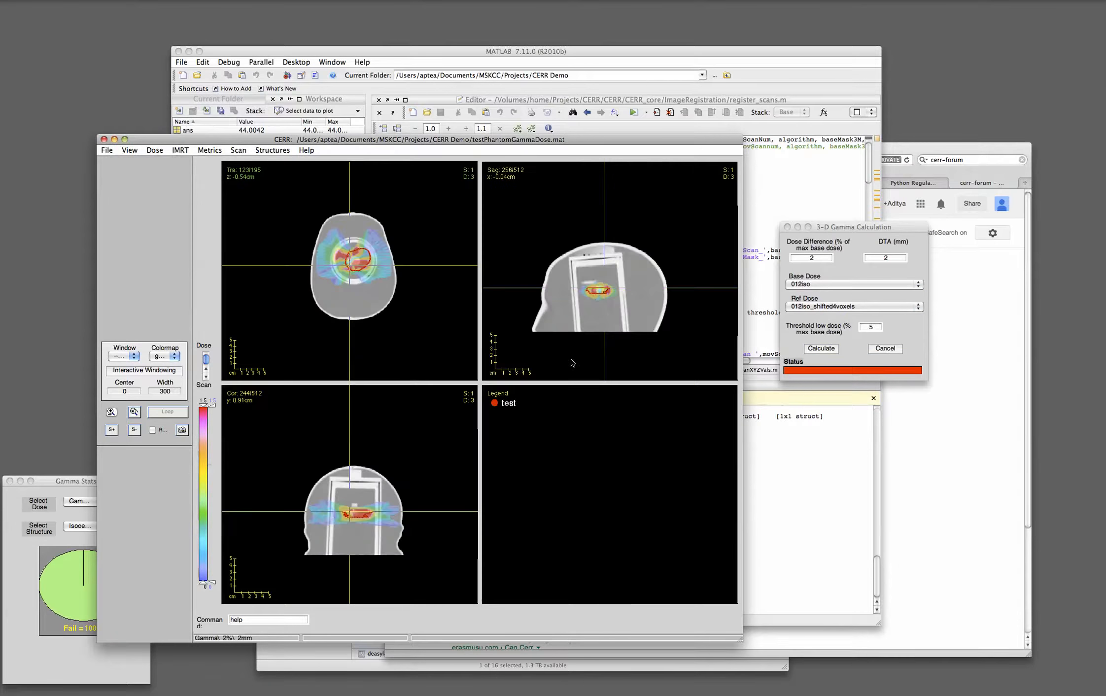
pyautogui.click(111, 411)
pyautogui.moveTo(315, 230); pyautogui.dragTo(397, 284)
pyautogui.moveTo(573, 276); pyautogui.dragTo(625, 311)
pyautogui.moveTo(328, 489); pyautogui.dragTo(389, 529)
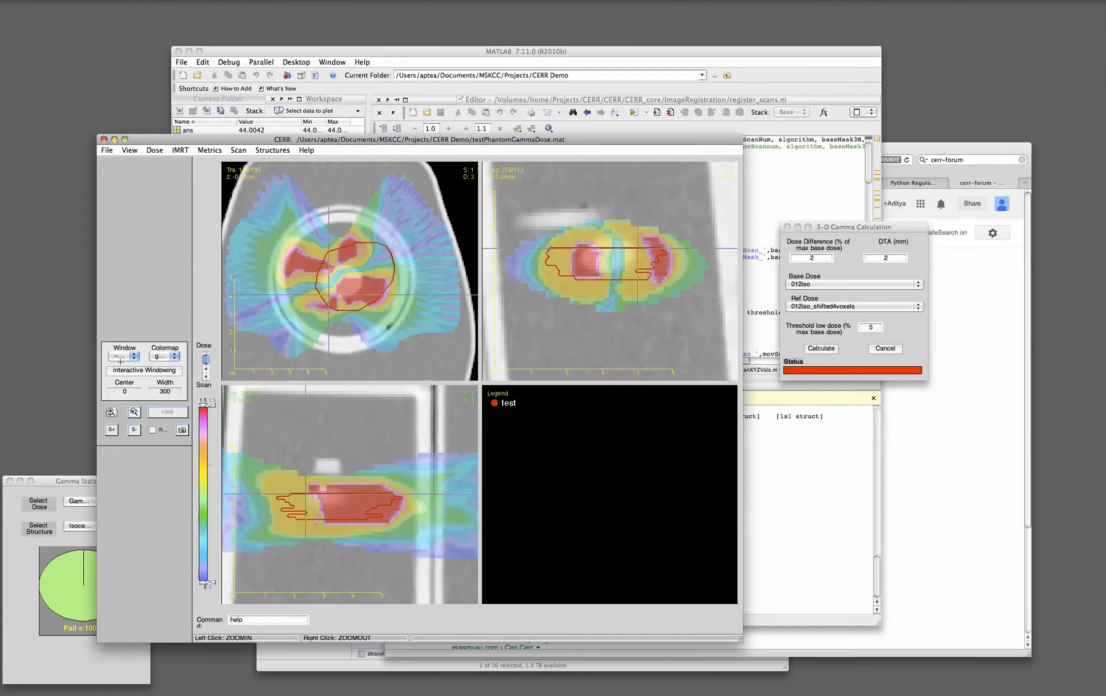
pyautogui.click(111, 412)
# Step: View the gamma statistics for the test structure with the gamma dose selected, and close both gamma windows
pyautogui.moveTo(77, 484); pyautogui.dragTo(104, 465)
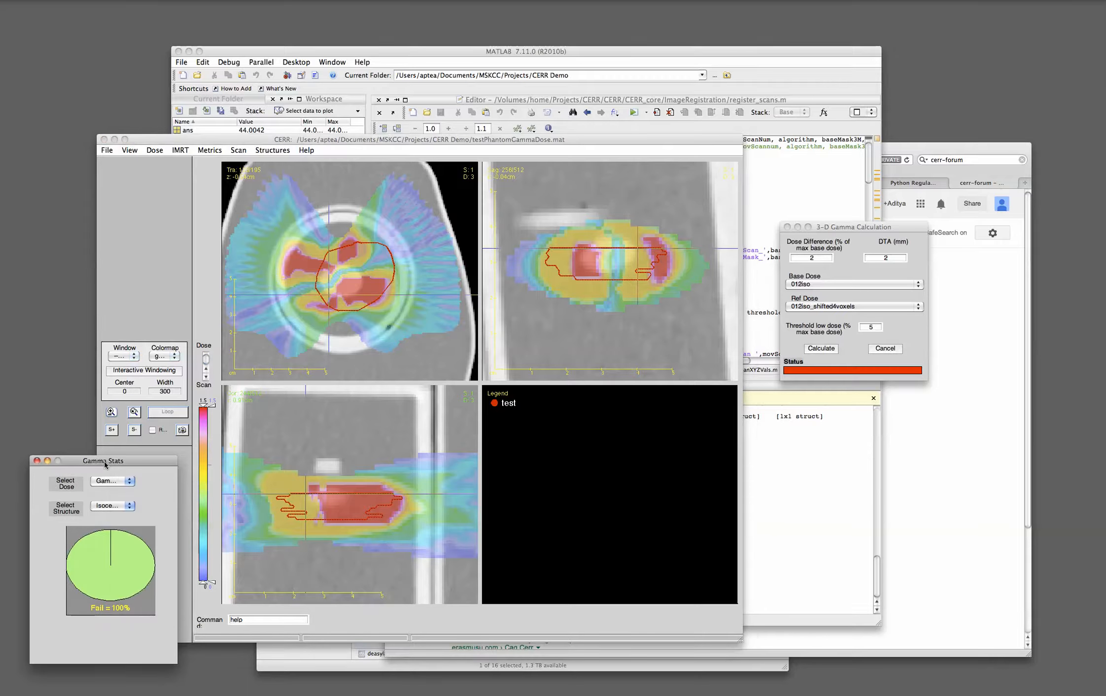
pyautogui.click(120, 484)
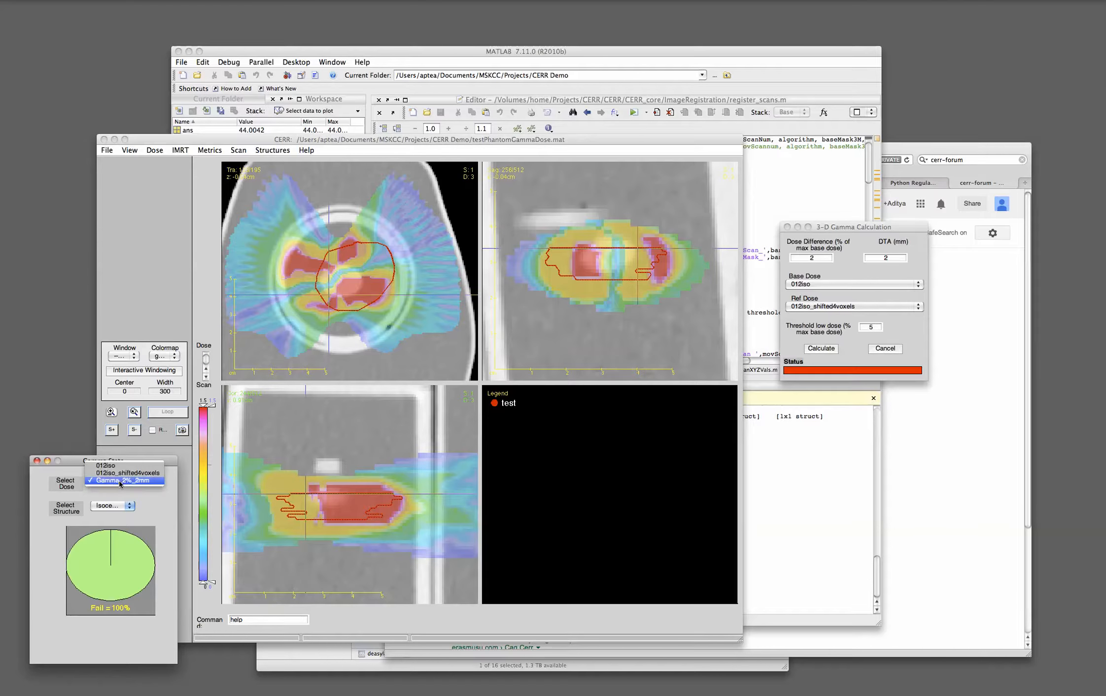
pyautogui.click(120, 485)
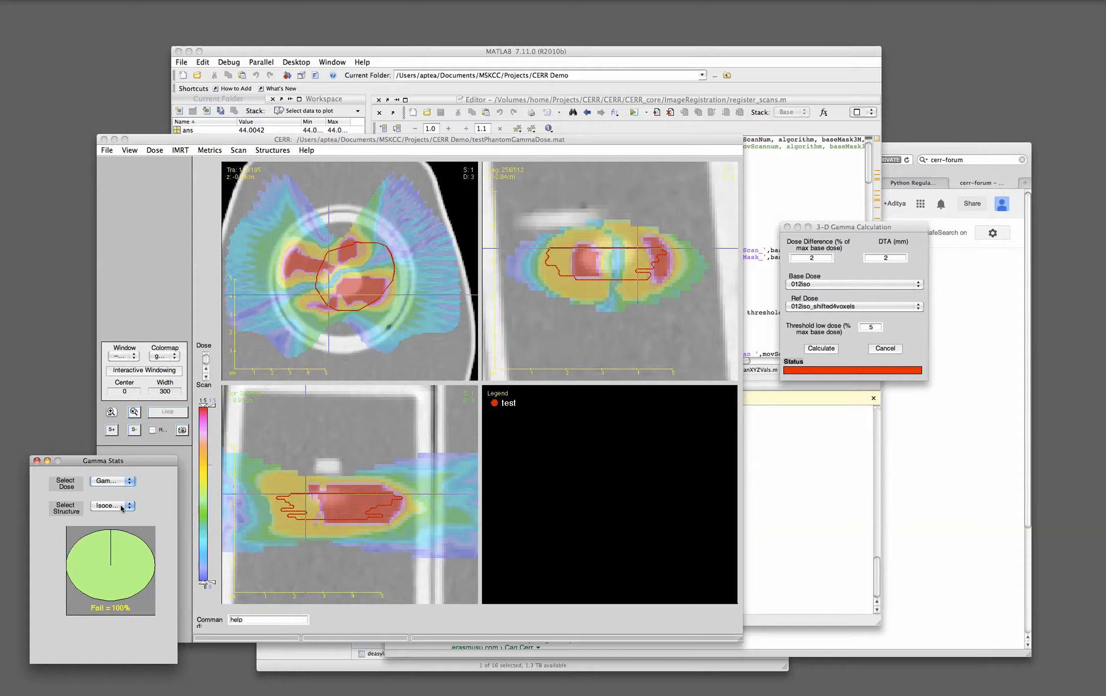
pyautogui.click(122, 508)
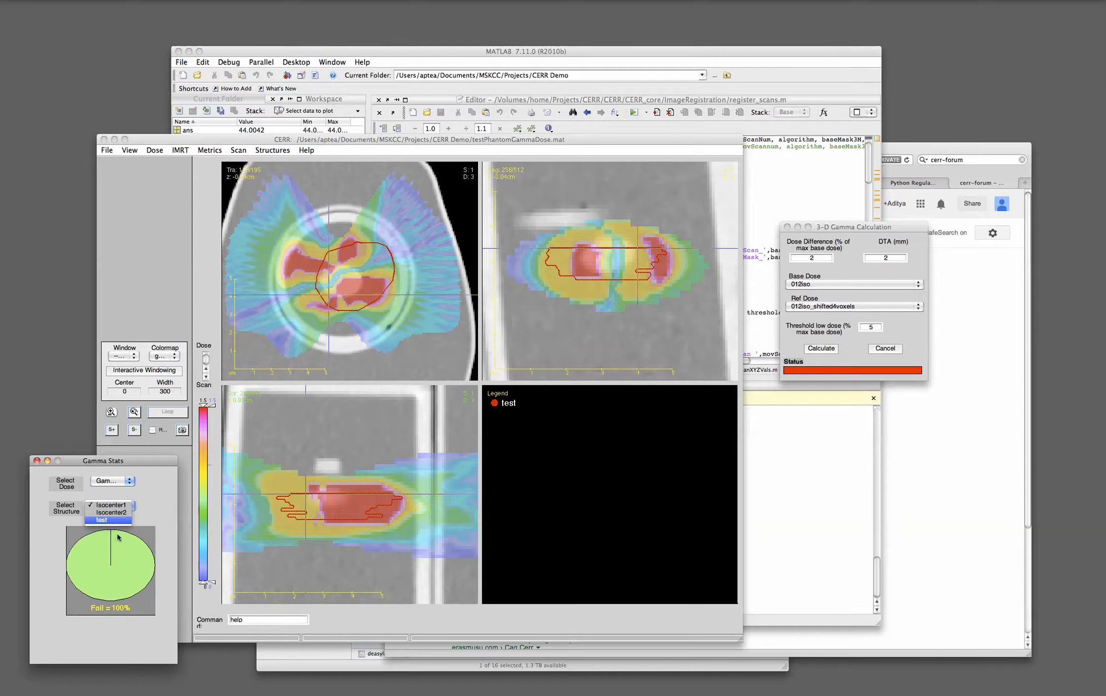
pyautogui.click(111, 520)
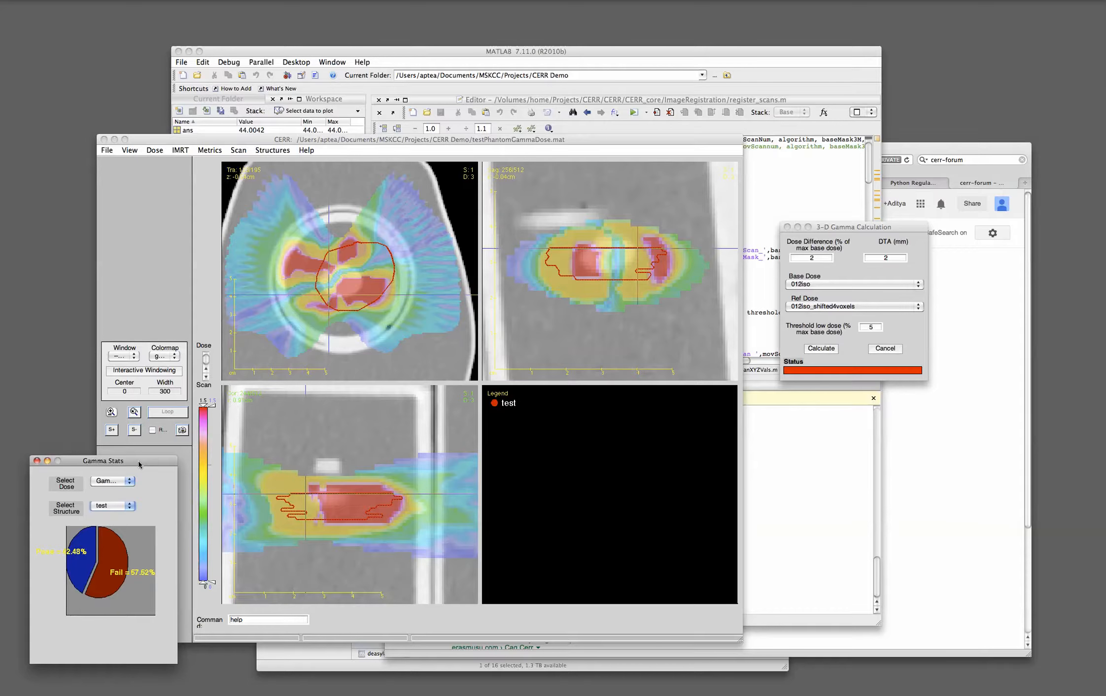
pyautogui.moveTo(139, 466); pyautogui.dragTo(140, 455)
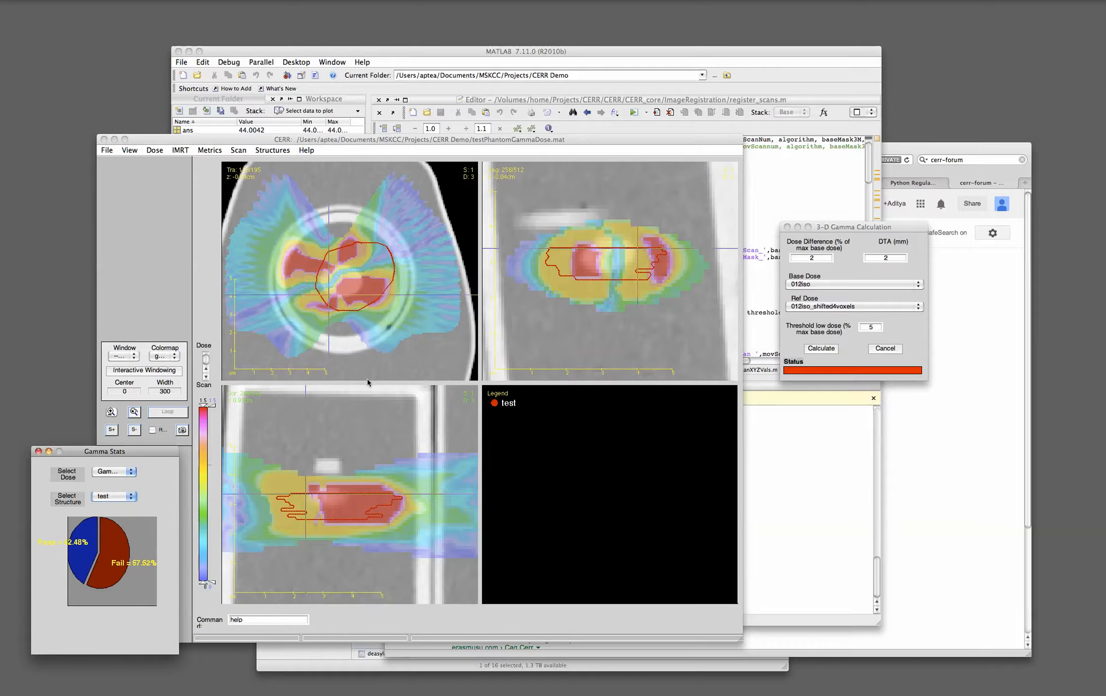
pyautogui.click(39, 451)
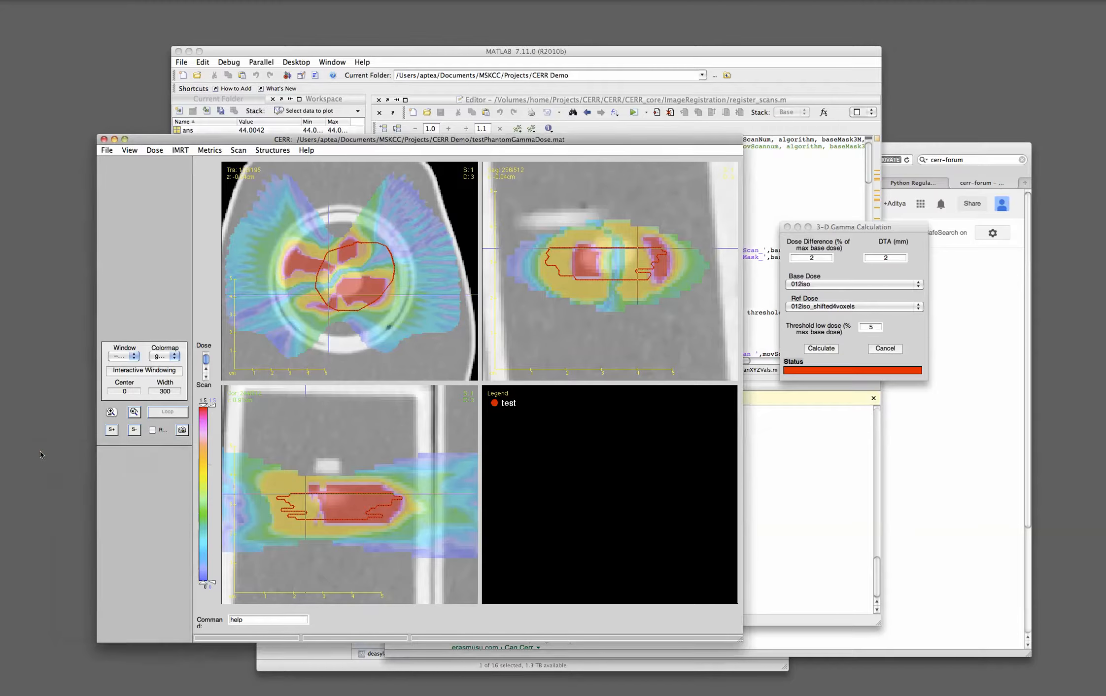
pyautogui.click(786, 226)
# Step: Switch to the MATLAB command line, declare planC as a global variable and assign its index structure with indexS = planC{end};
pyautogui.click(773, 554)
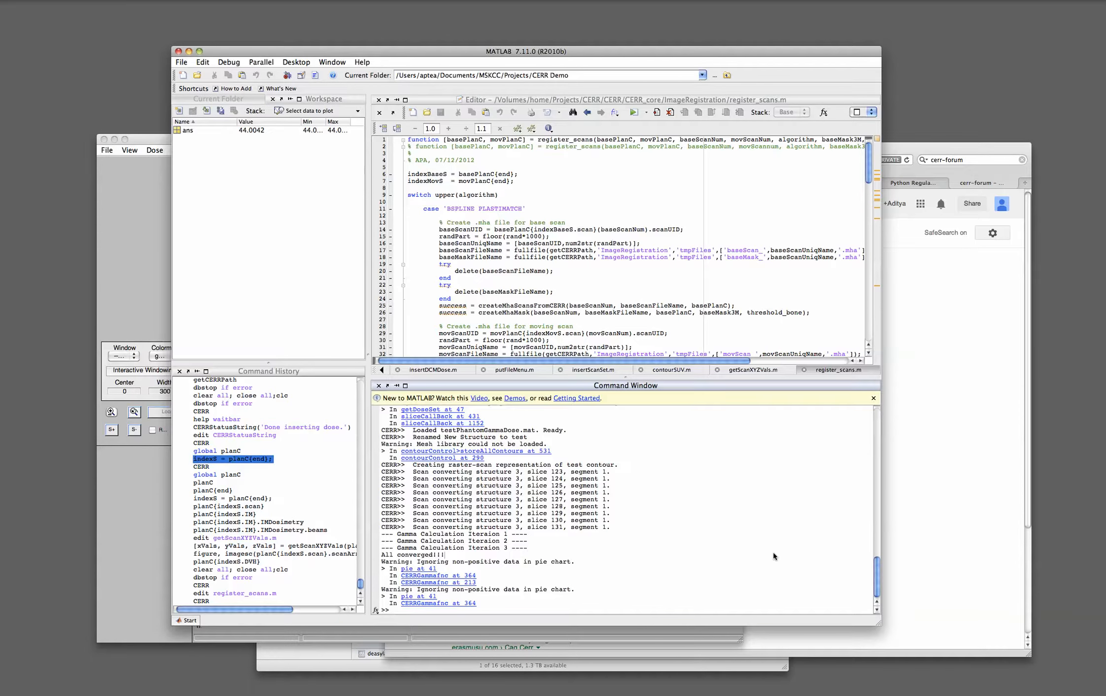
pyautogui.write('pl')
pyautogui.write('globa')
pyautogui.press('BackSpace')
pyautogui.press('BackSpace')
pyautogui.write('bal planC')
pyautogui.press('Return')
pyautogui.write('inde')
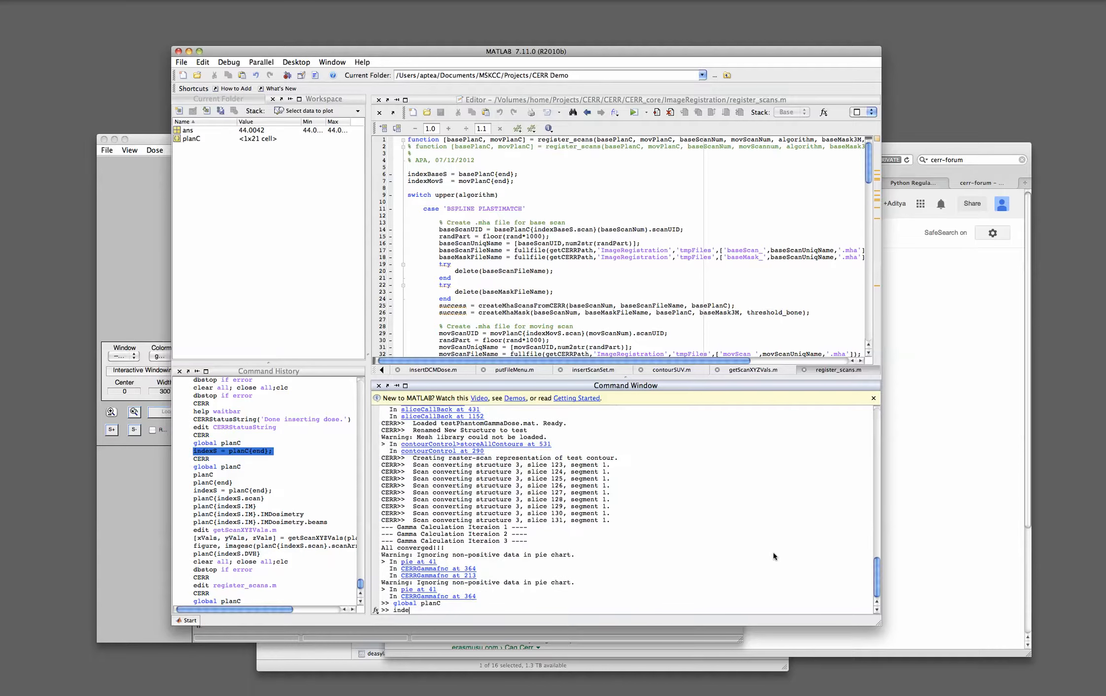
pyautogui.press('BackSpace')
pyautogui.write('exS = planC{end};')
pyautogui.press('Return')
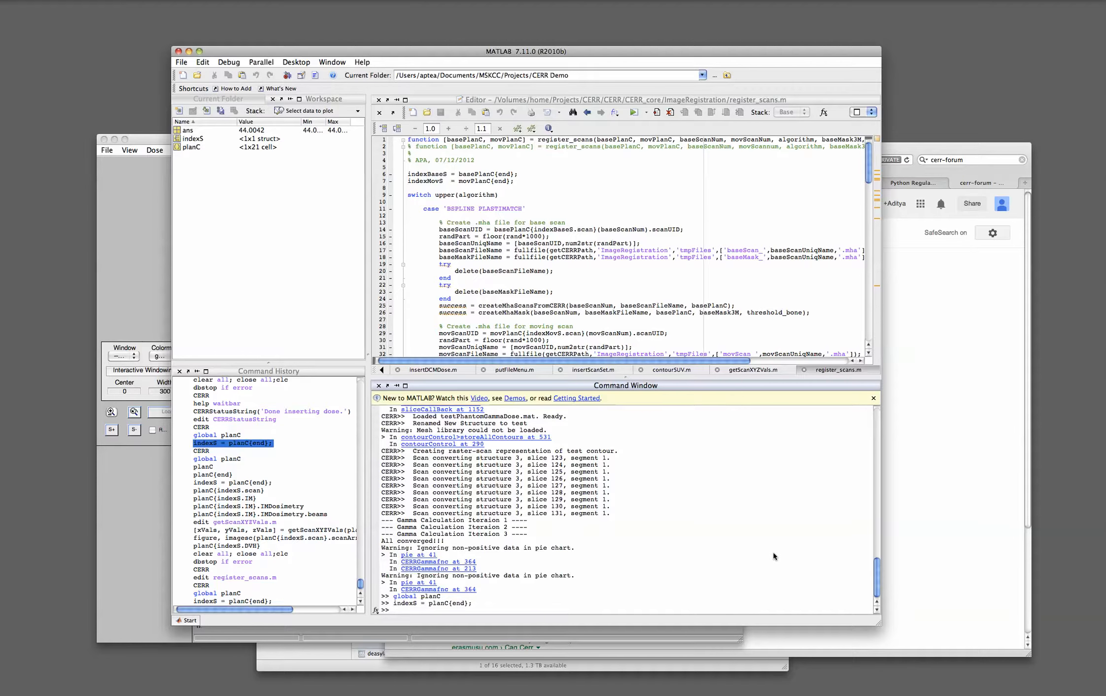
# Step: Display the plan's dose structure array with planC{indexS.dose} and review its fields
pyautogui.write('planC{indexS.dp')
pyautogui.press('BackSpace')
pyautogui.write('ose}')
pyautogui.press('Return')
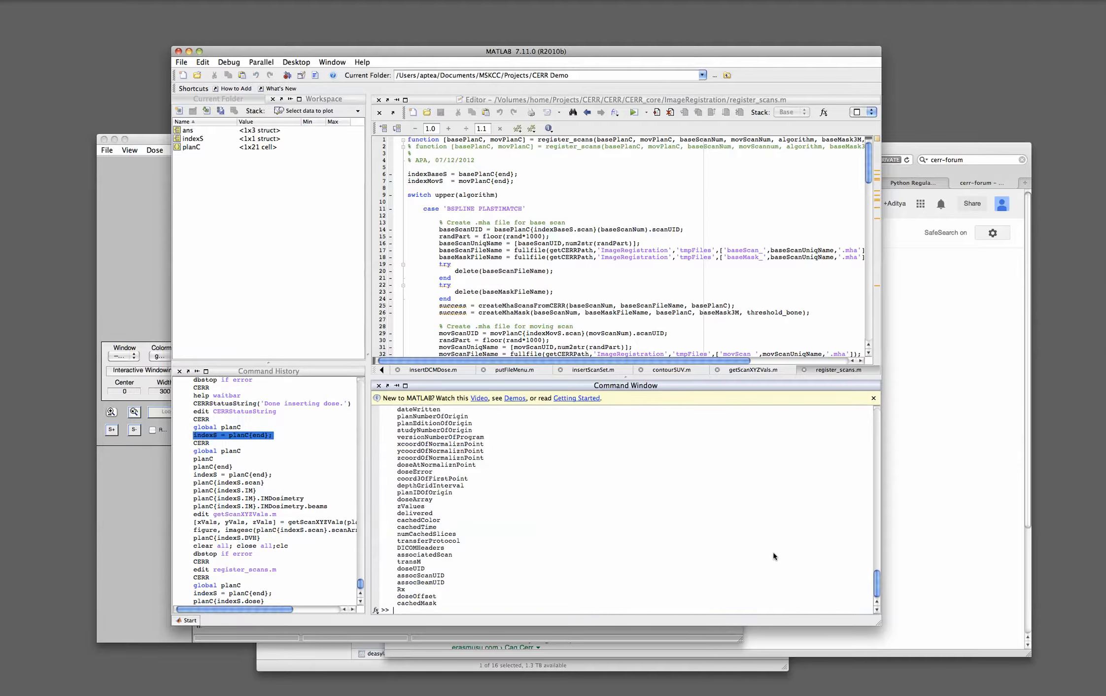
pyautogui.scroll(15, 772, 551)
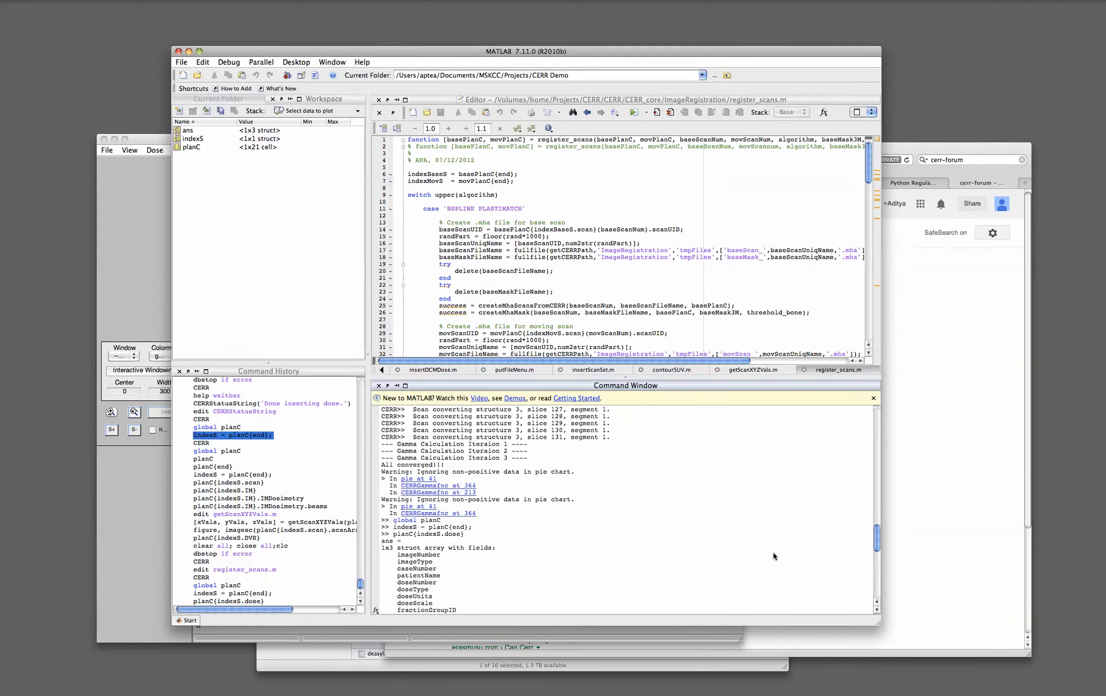
pyautogui.scroll(-1, 772, 551)
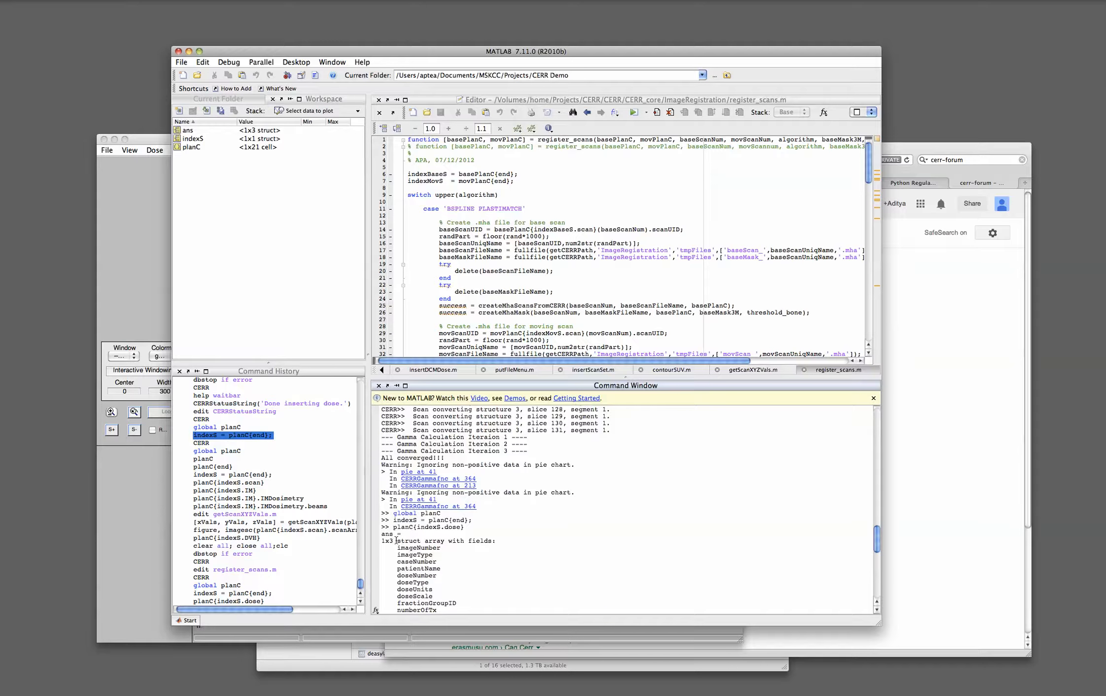
# Step: Display the contents of the third dose with planC{indexS.dose}(3)
pyautogui.scroll(-10, 458, 541)
pyautogui.press('Up')
pyautogui.write('(3)')
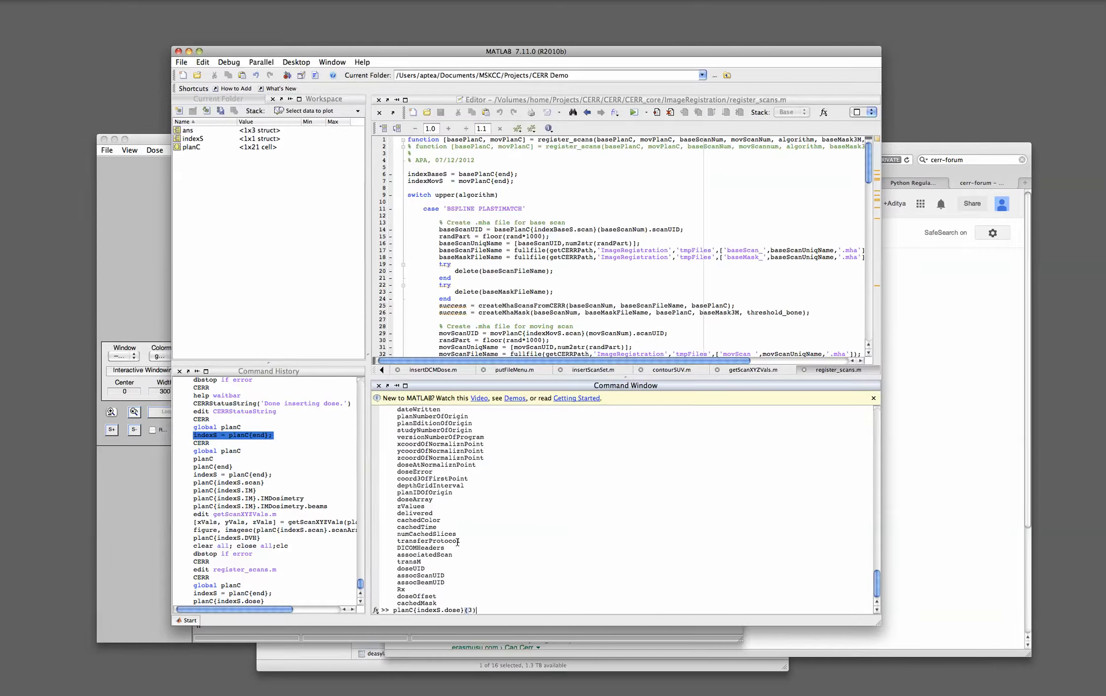
pyautogui.press('Return')
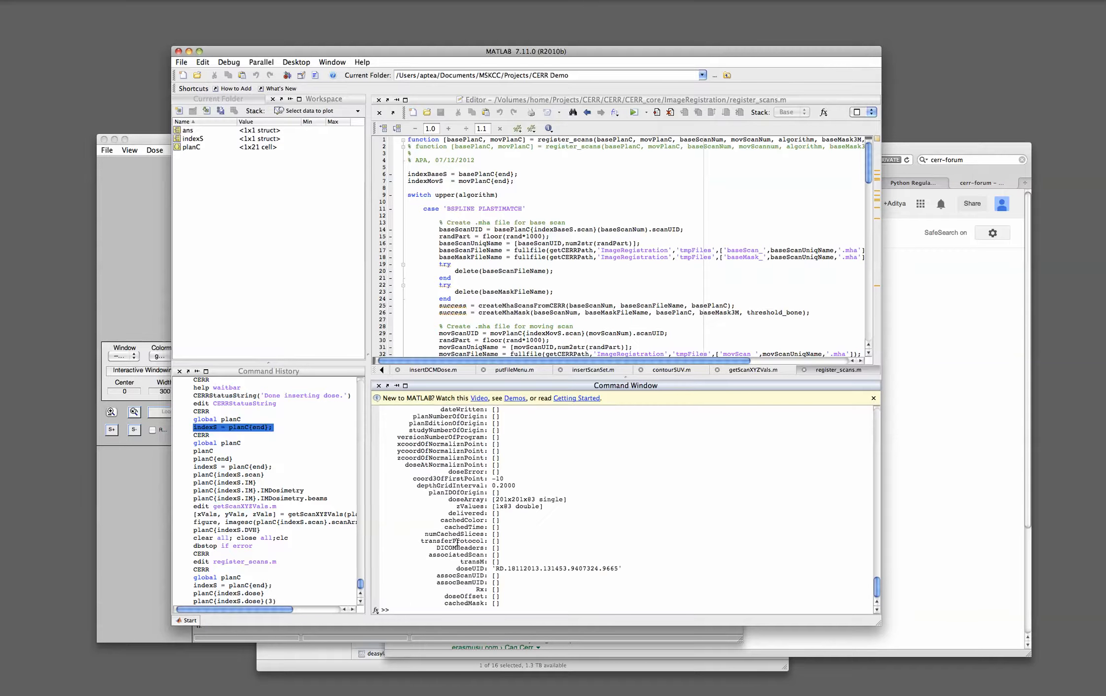
# Step: Query the dimensions of the third dose's array with size(planC{indexS.dose}(3).doseArray)
pyautogui.doubleClick(473, 499)
pyautogui.click(472, 499)
pyautogui.press('Up')
pyautogui.write('.doseArray')
pyautogui.press('Home')
pyautogui.write('size(')
pyautogui.write(')')
pyautogui.press('Return')
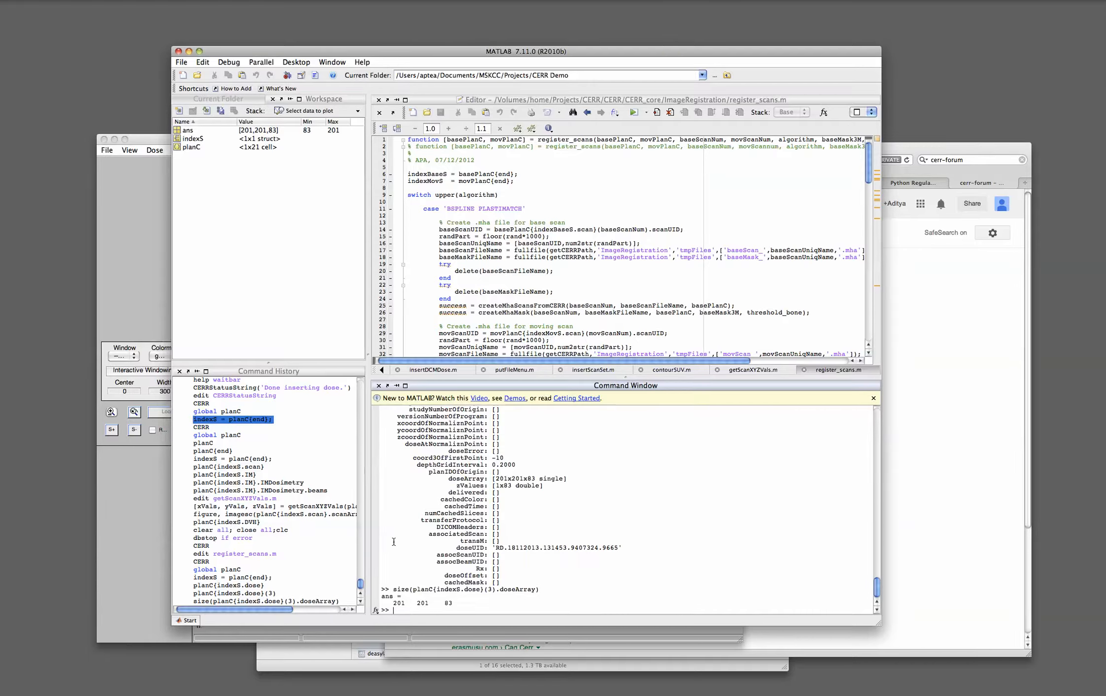
# Step: Switch to the CERR viewer and open the recent plan baseScan.mat without saving changes to the current plan
pyautogui.click(148, 301)
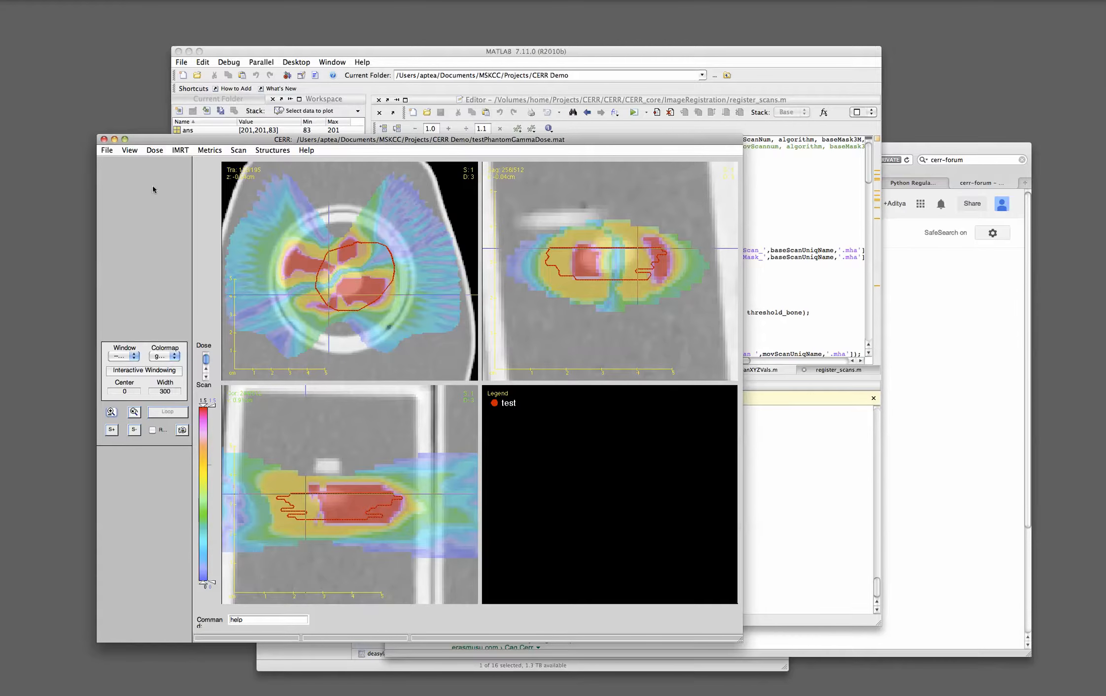
pyautogui.click(107, 151)
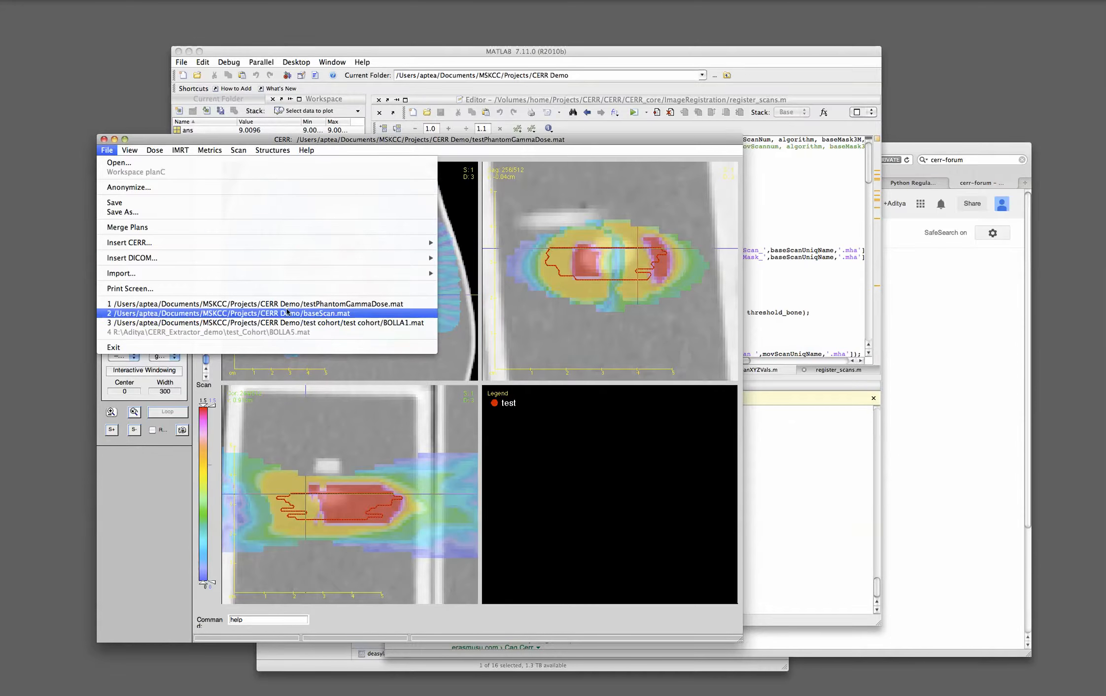
pyautogui.click(290, 315)
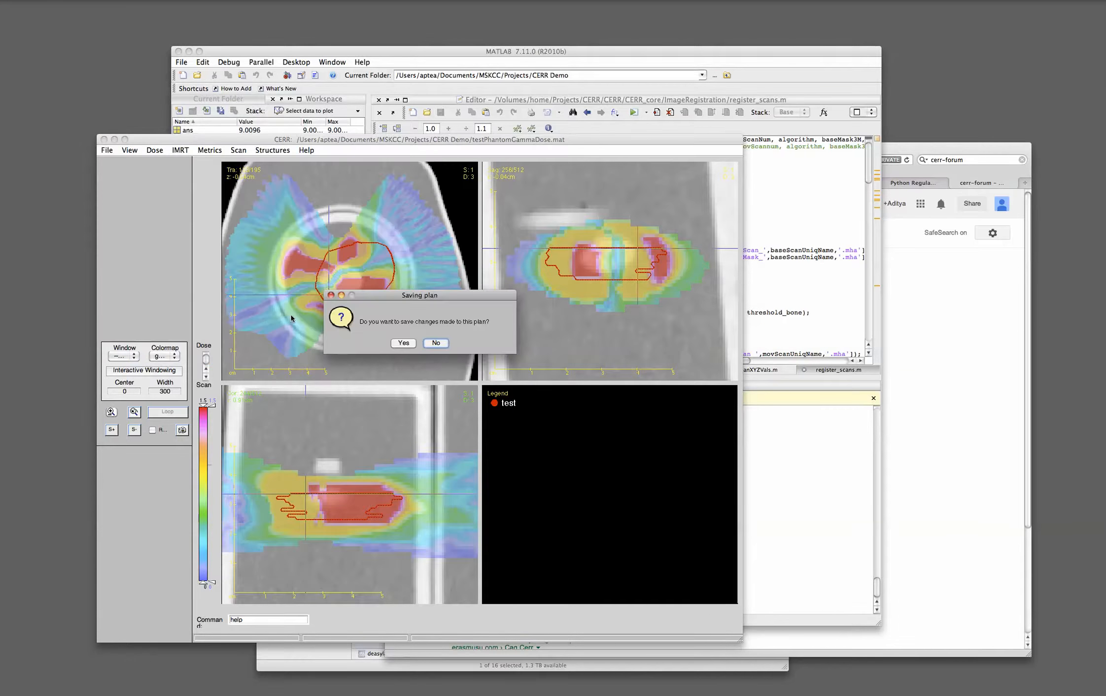
pyautogui.click(437, 343)
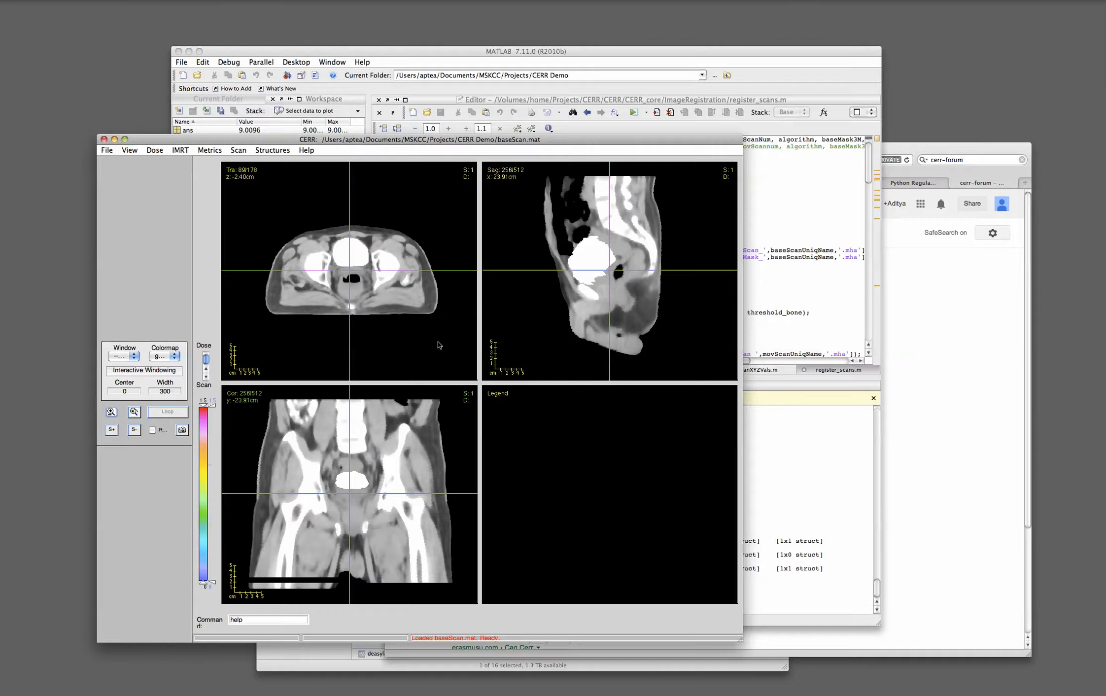
# Step: Merge movingScan.mat from the CERR Demo folder into the loaded plan with all its scans, doses and structures included
pyautogui.click(107, 150)
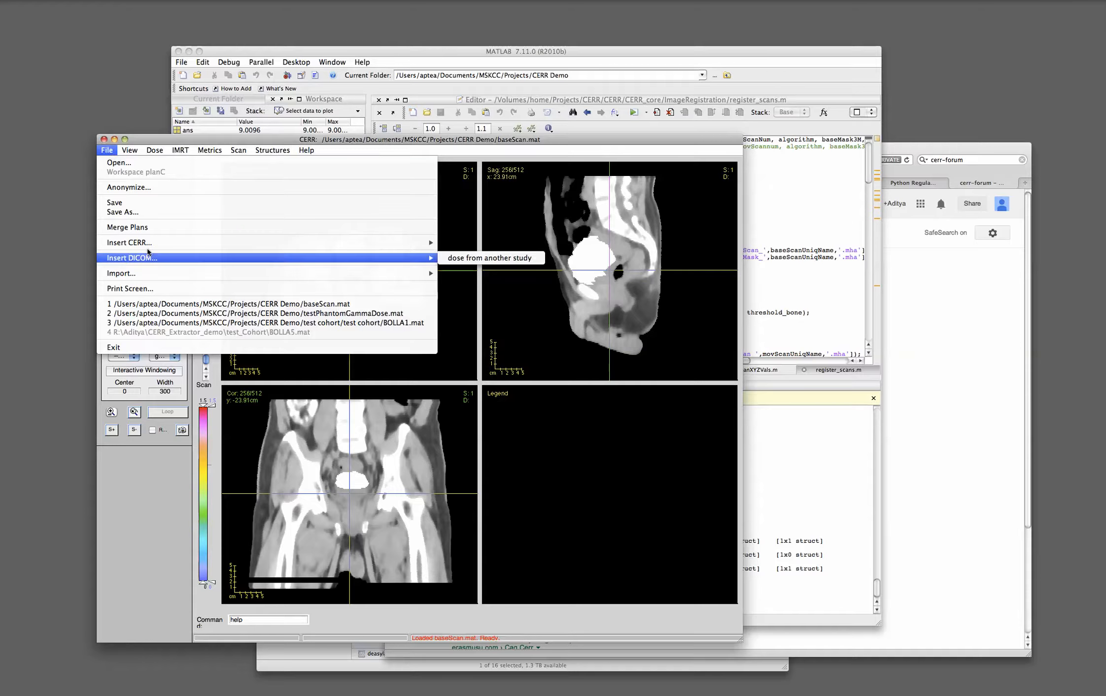
pyautogui.moveTo(149, 243)
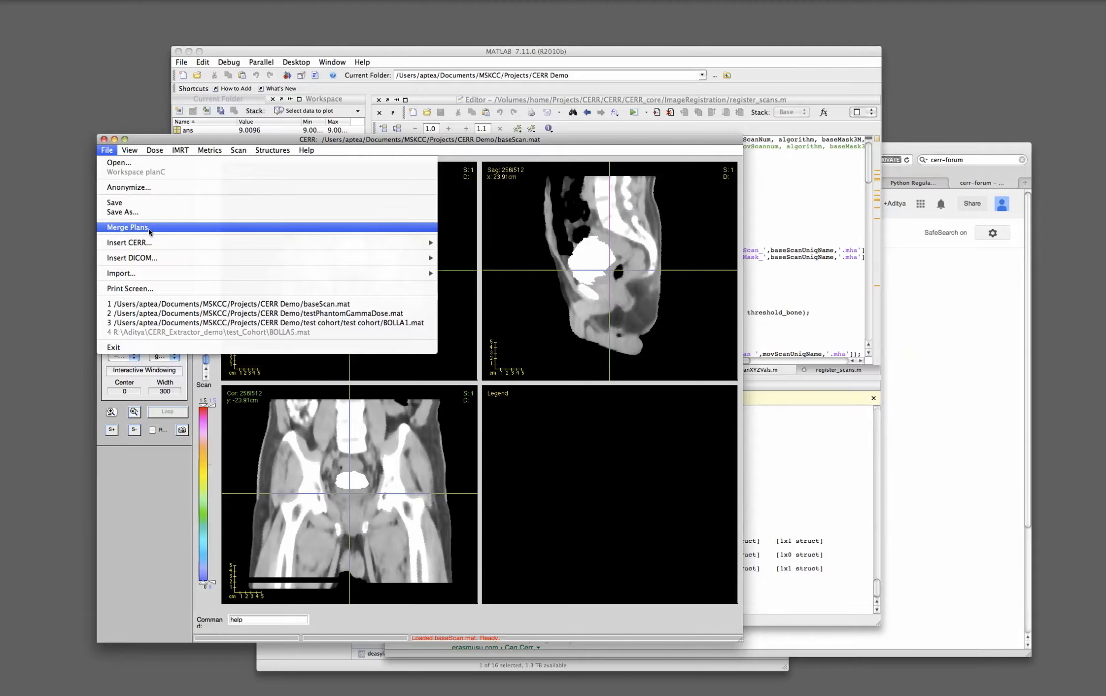
pyautogui.click(149, 228)
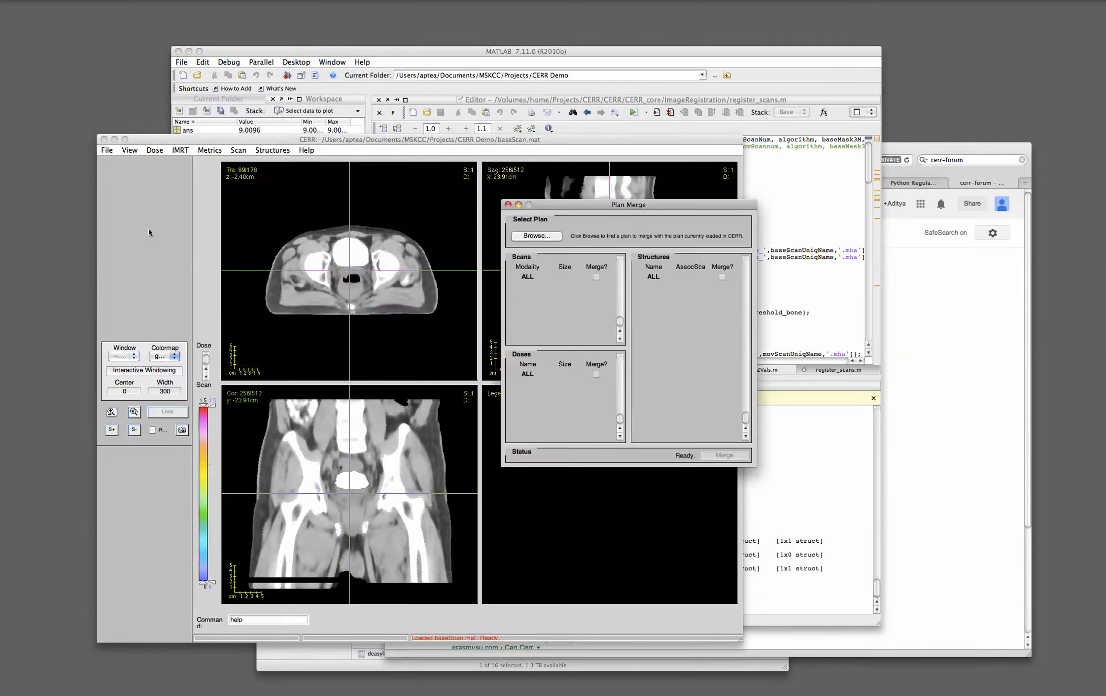
pyautogui.click(545, 236)
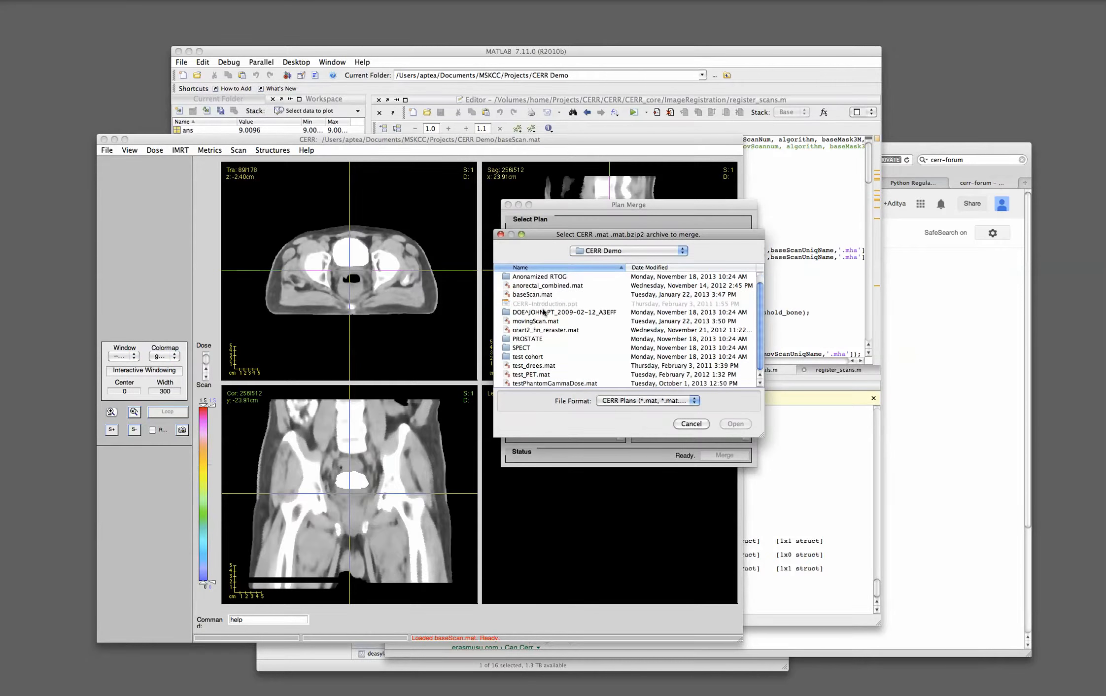
pyautogui.doubleClick(550, 321)
pyautogui.click(726, 456)
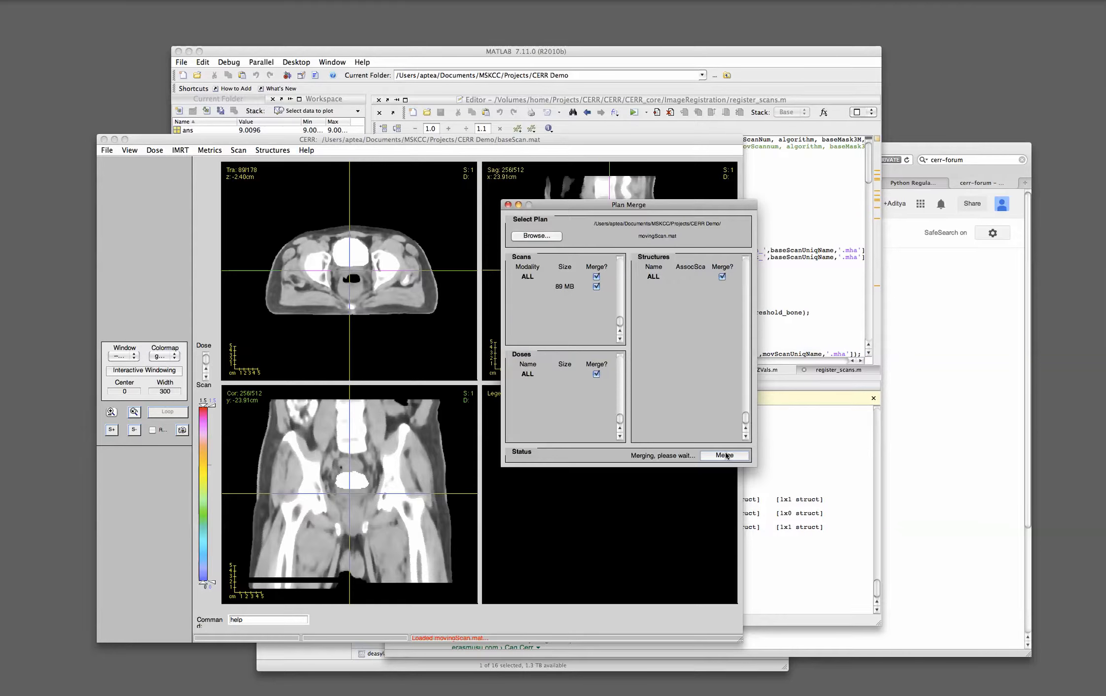
# Step: Display the second CT scan in the viewer for comparison and return to the first CT scan
pyautogui.click(241, 153)
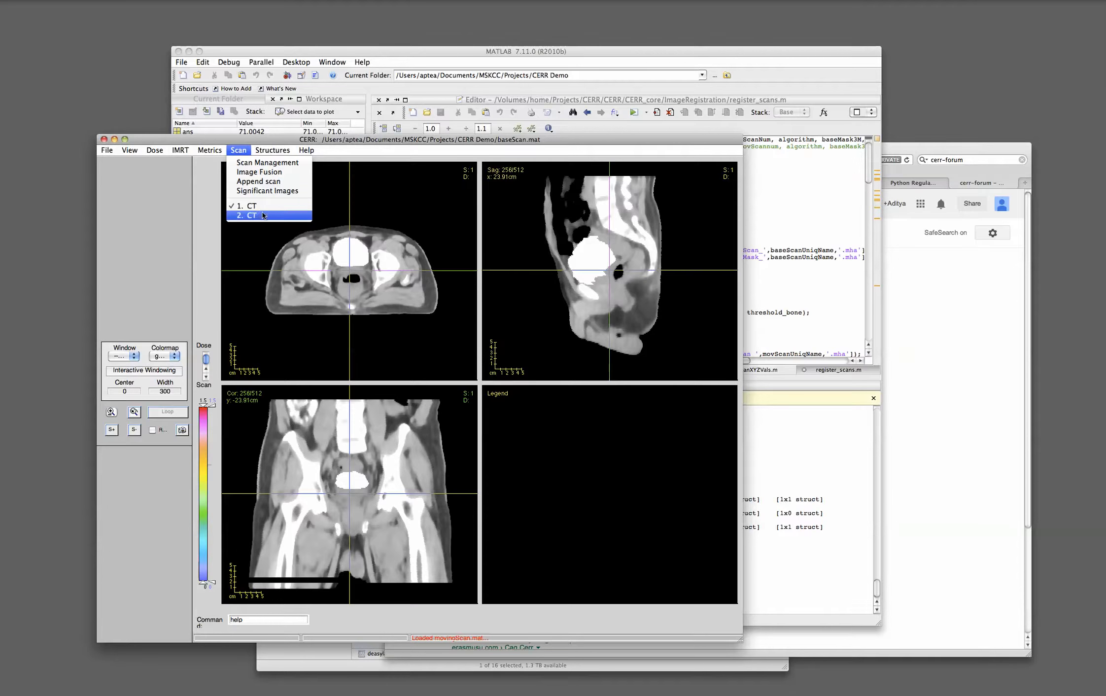
pyautogui.click(258, 215)
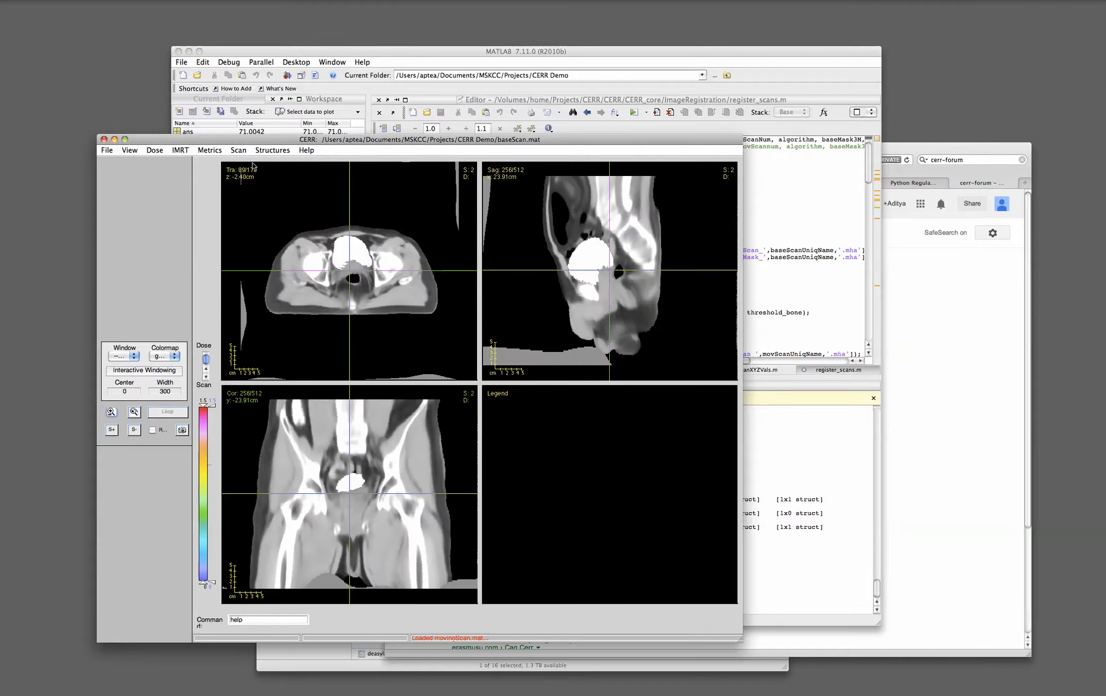
pyautogui.click(239, 151)
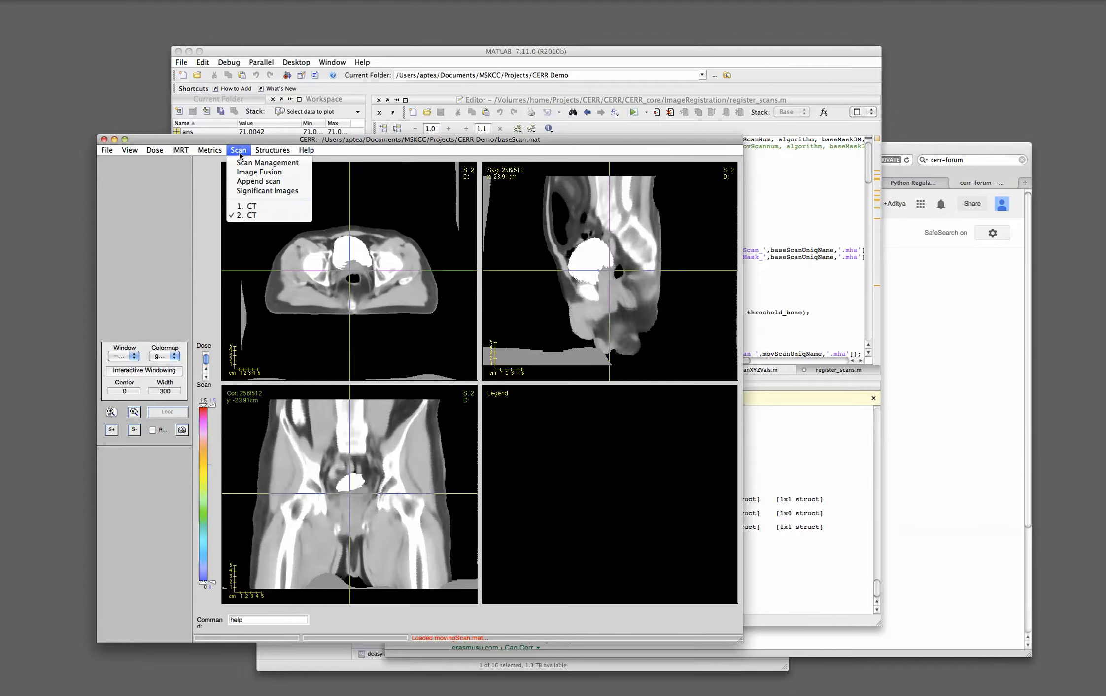
pyautogui.click(253, 206)
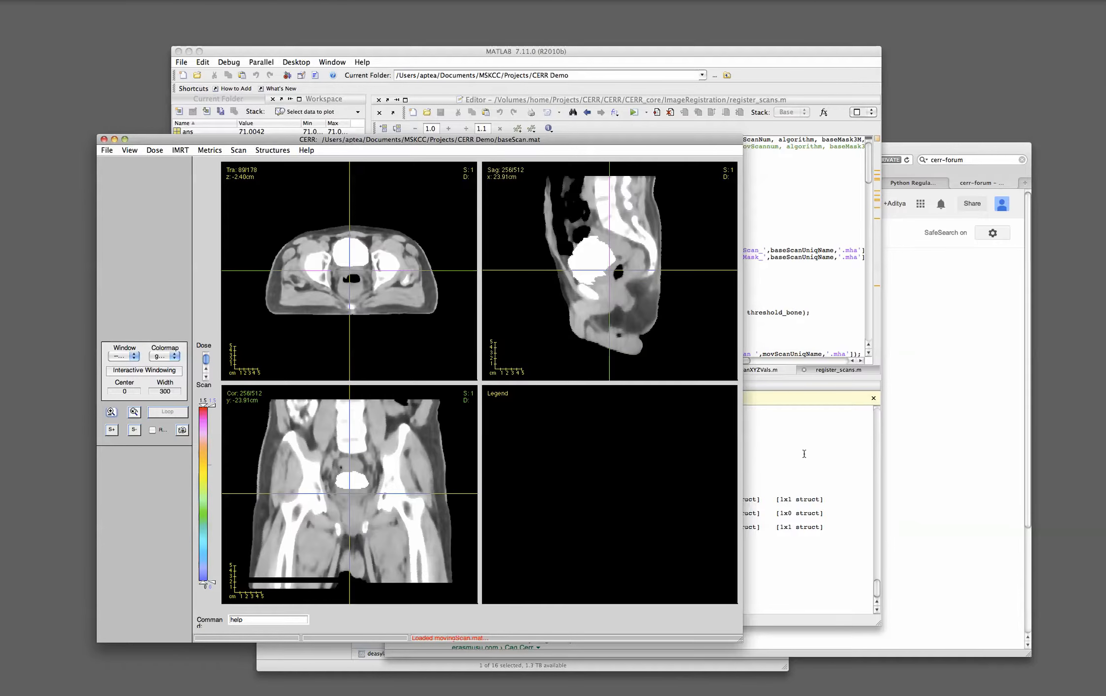
# Step: Show the register_scans function definition in the MATLAB editor, and return to the CERR viewer
pyautogui.click(799, 480)
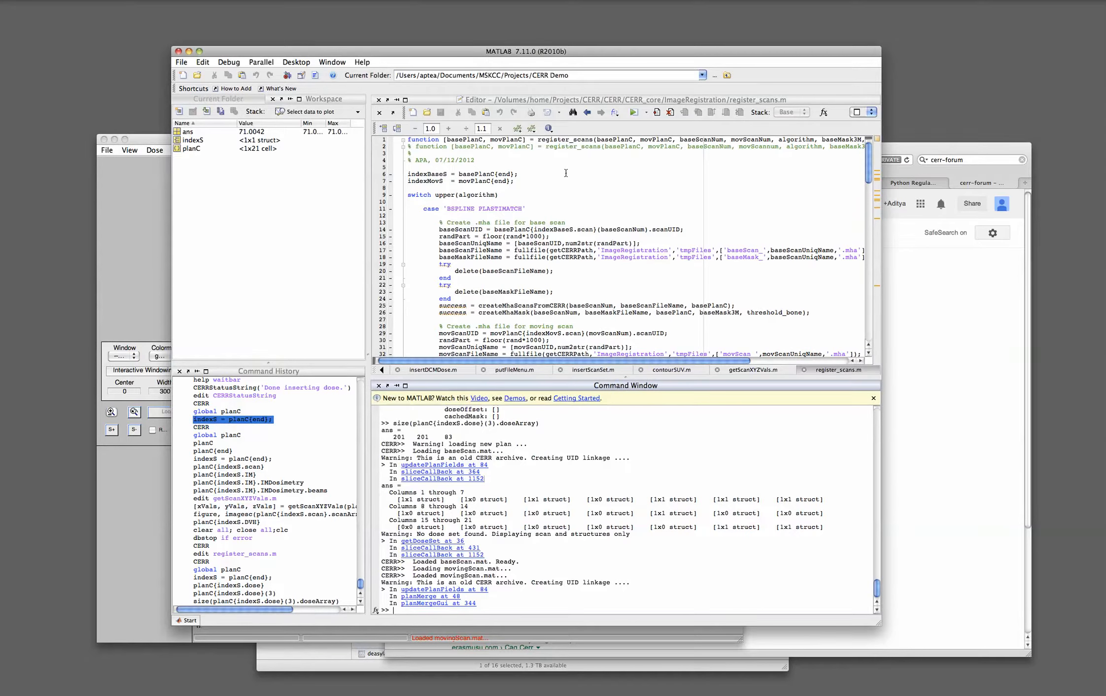
pyautogui.click(560, 140)
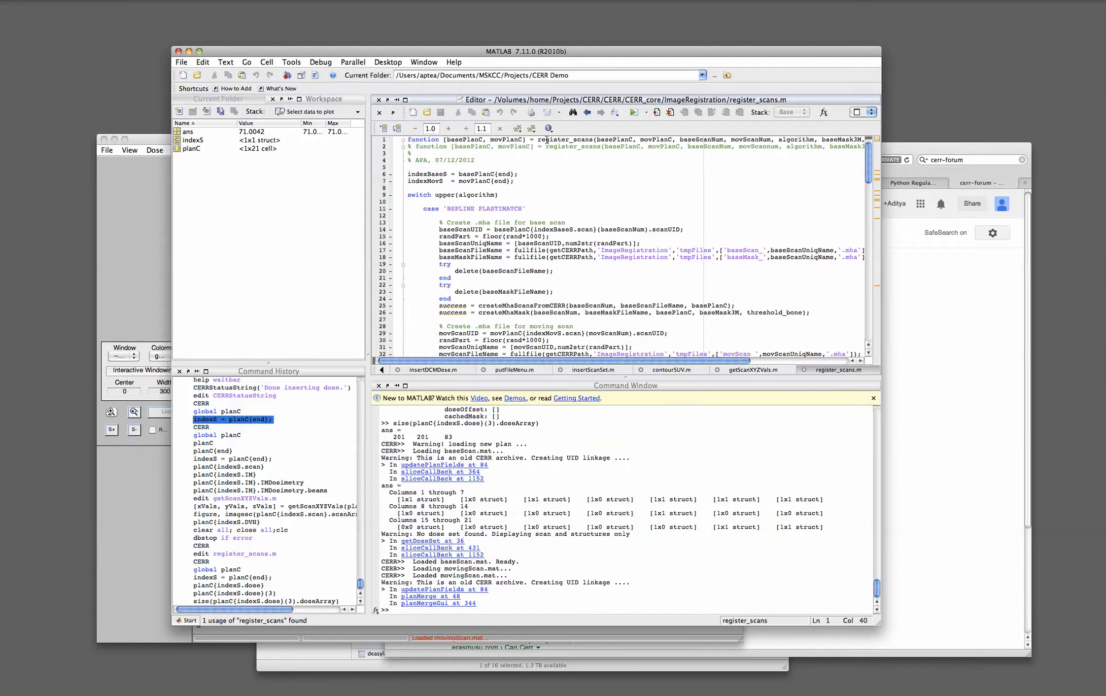
pyautogui.click(154, 194)
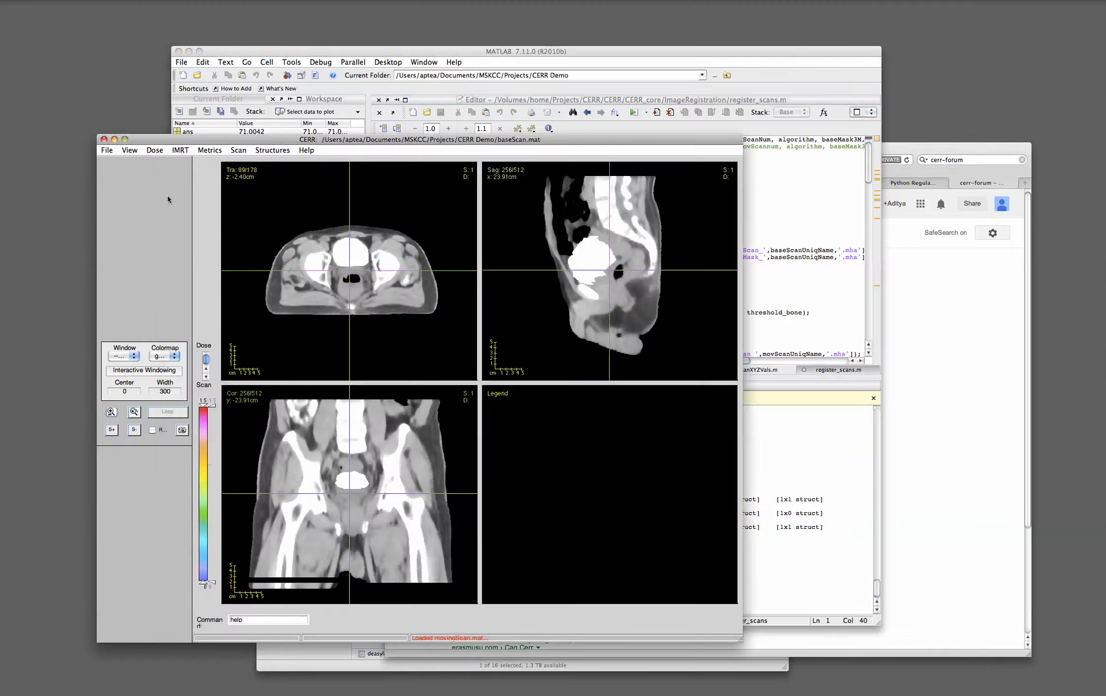
# Step: Start Image Fusion for the two CT scans, toggle the lock and set the moving scan's colormap to copper
pyautogui.click(237, 150)
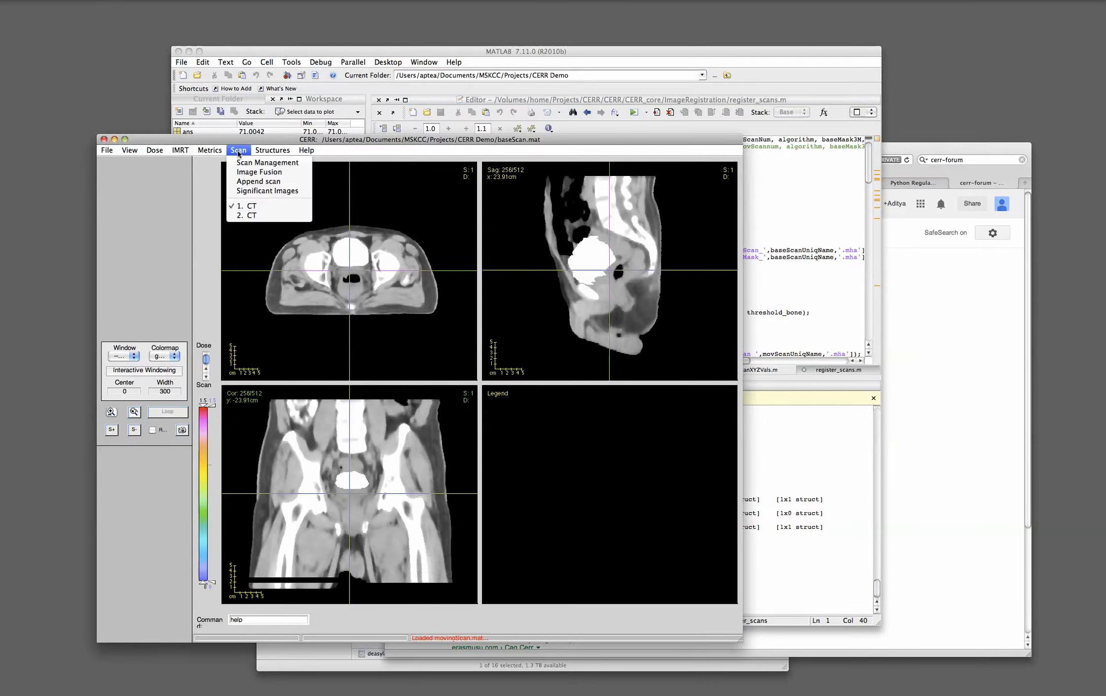
pyautogui.click(250, 172)
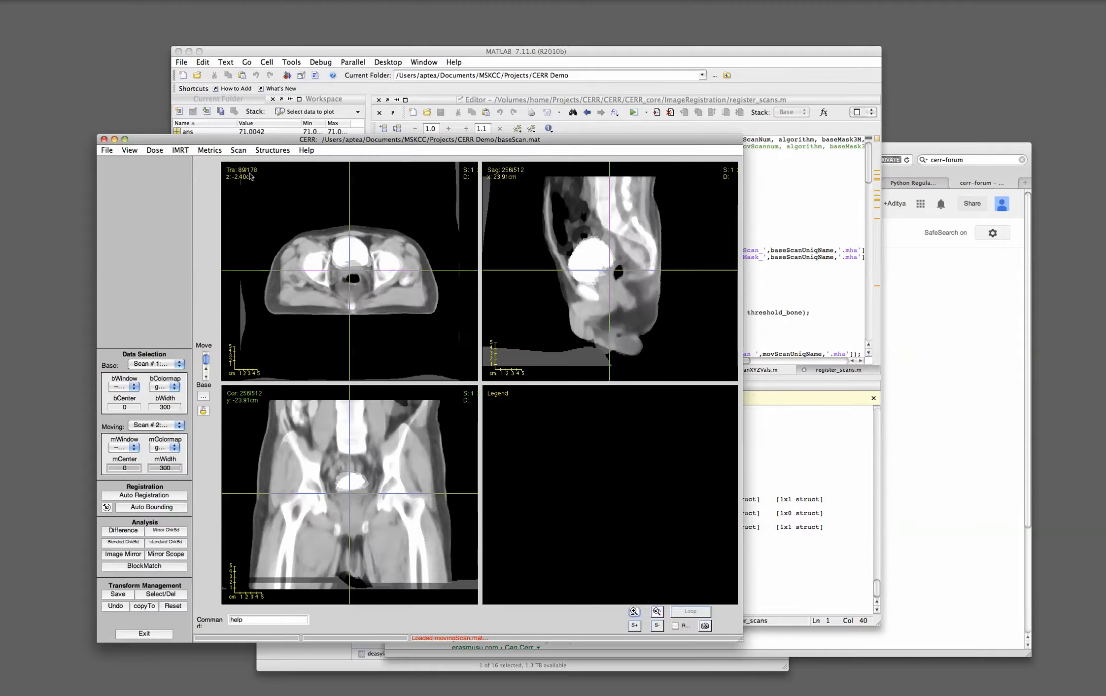
pyautogui.click(204, 410)
pyautogui.click(171, 447)
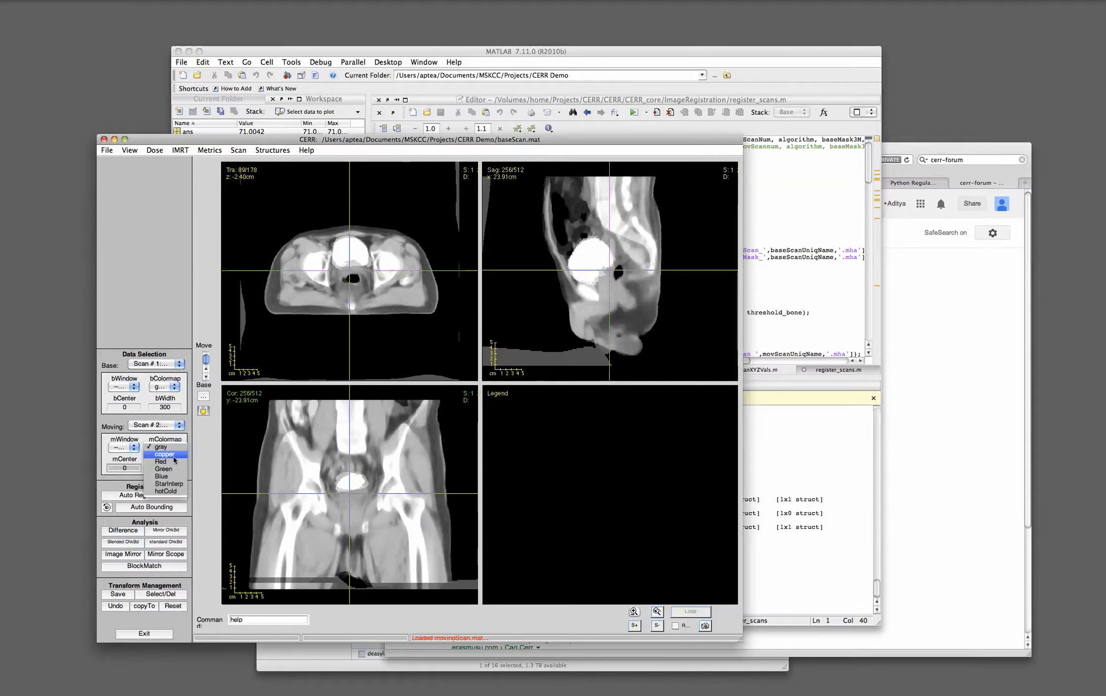
pyautogui.click(174, 456)
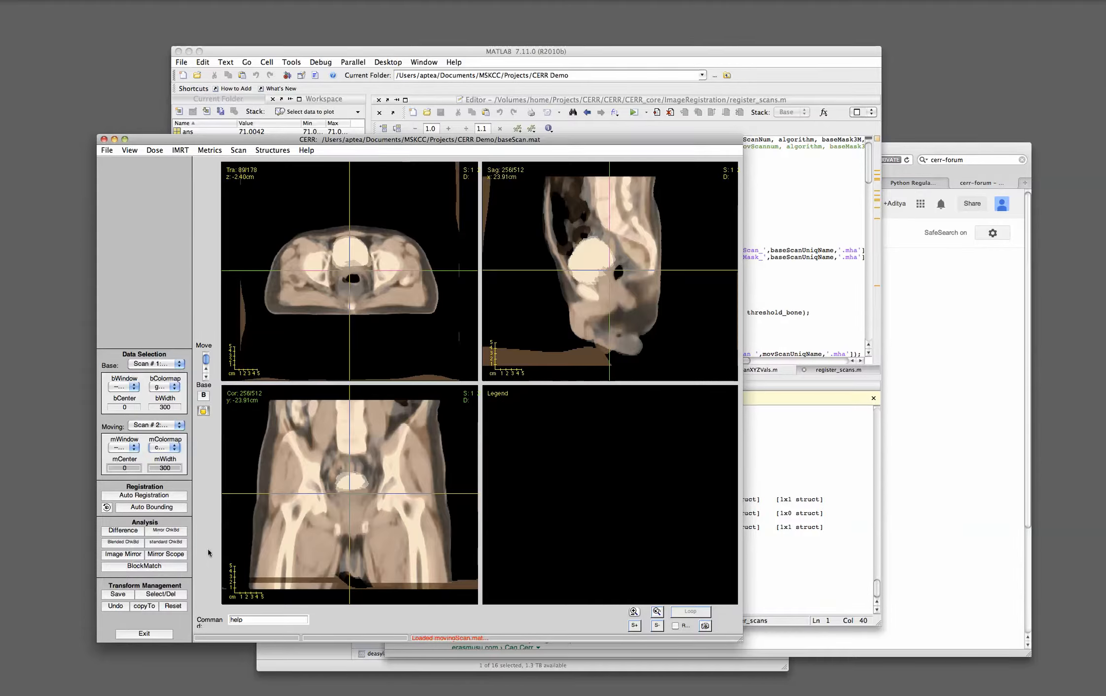
# Step: Compare the fused scans with the Difference and Blended checkerboard displays in turn, and switch to the Image Mirror display
pyautogui.click(126, 532)
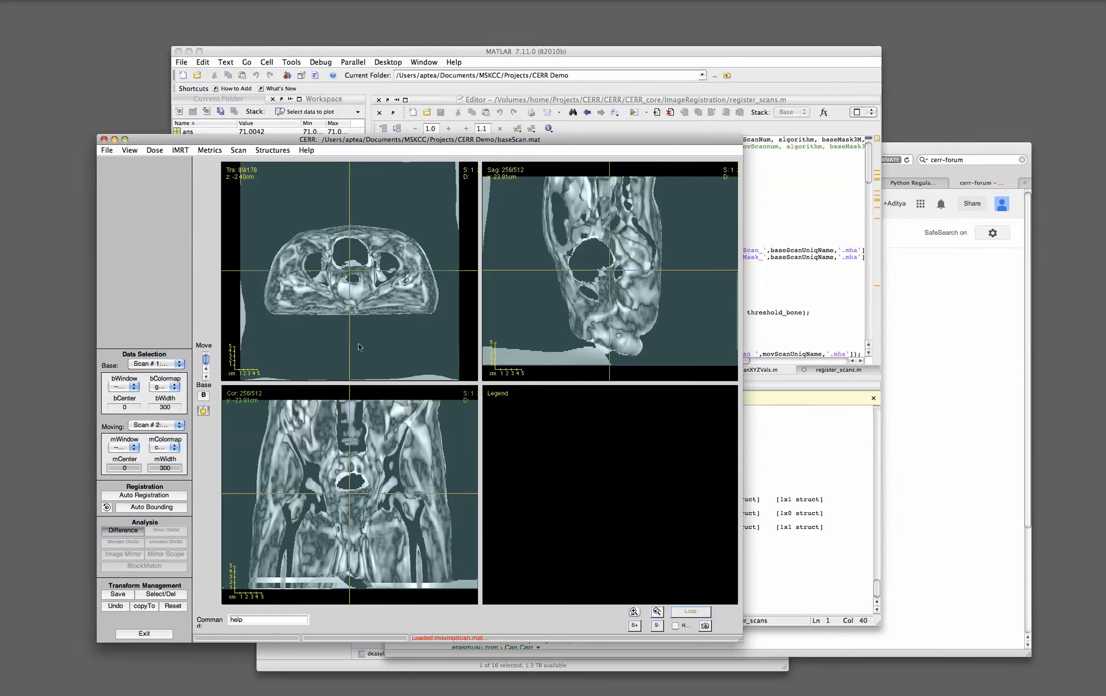
pyautogui.click(123, 531)
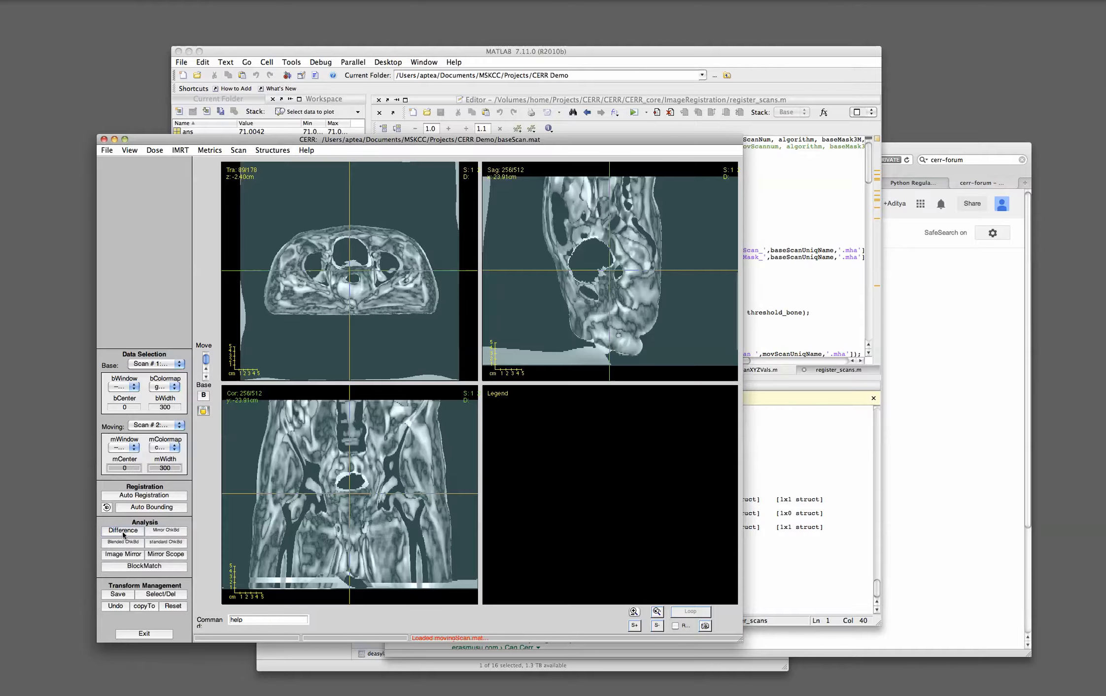
pyautogui.click(123, 541)
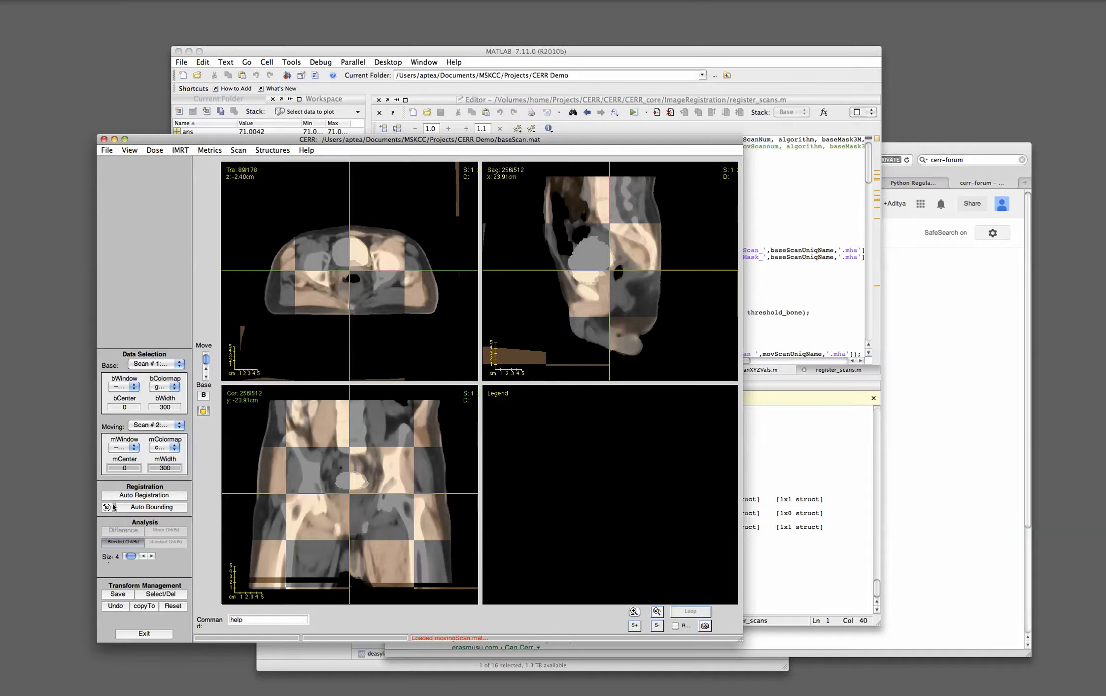
pyautogui.click(131, 543)
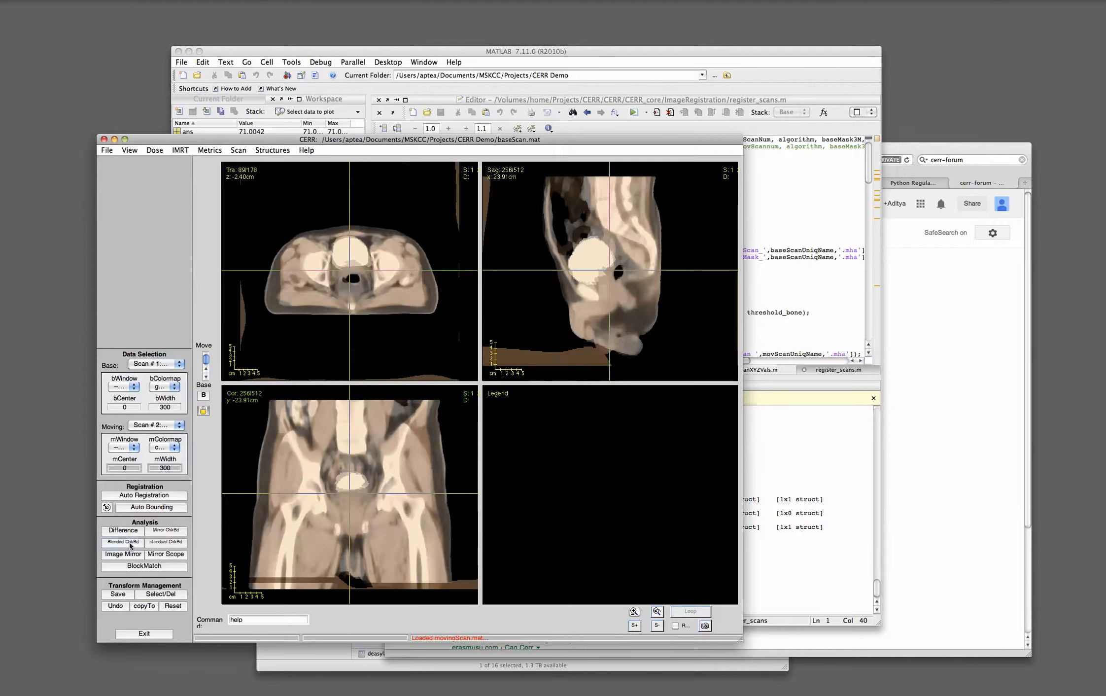
pyautogui.click(133, 555)
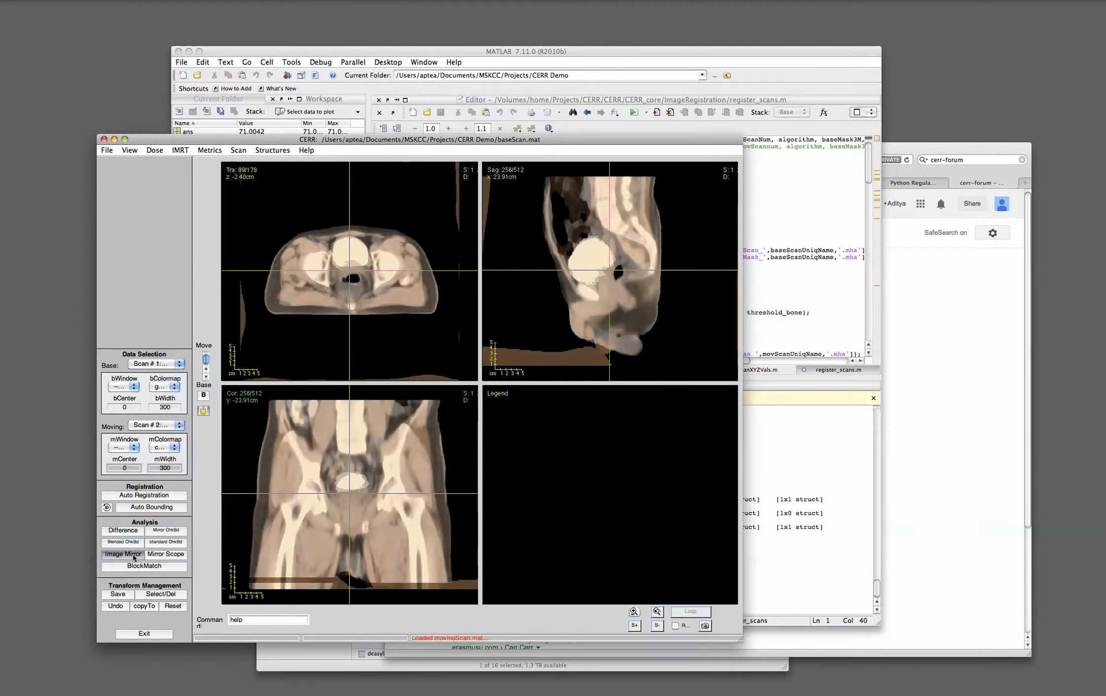
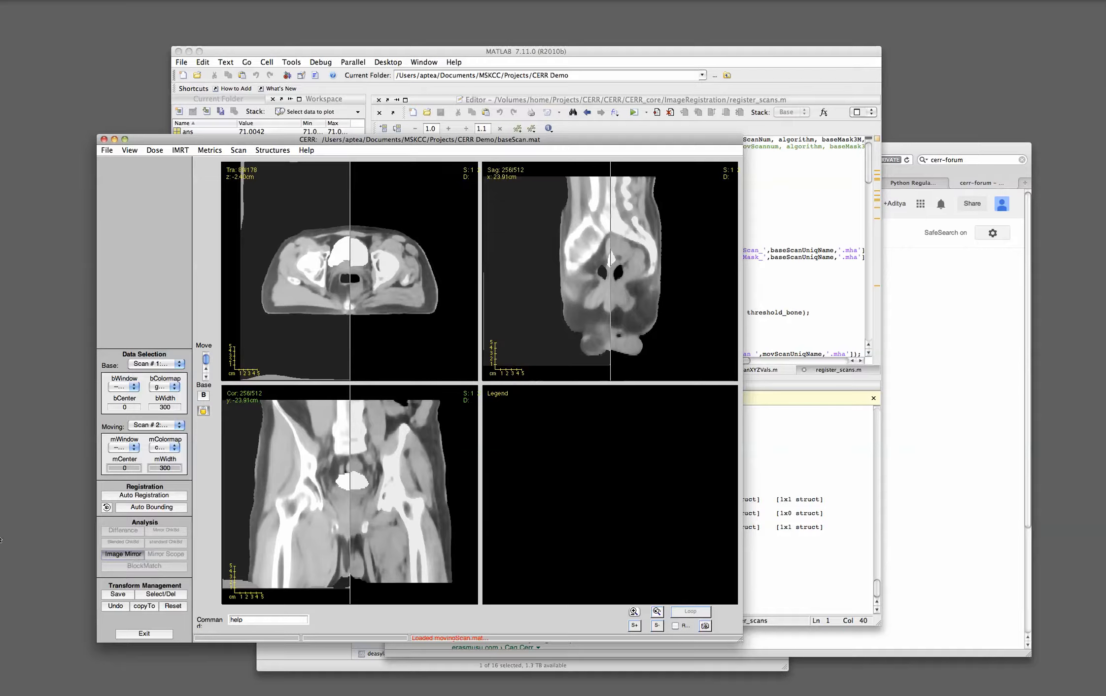
# Step: Replace the Image Mirror display with the mirror checkerboard, view its similarity metric options, and turn the checkerboard off
pyautogui.click(136, 555)
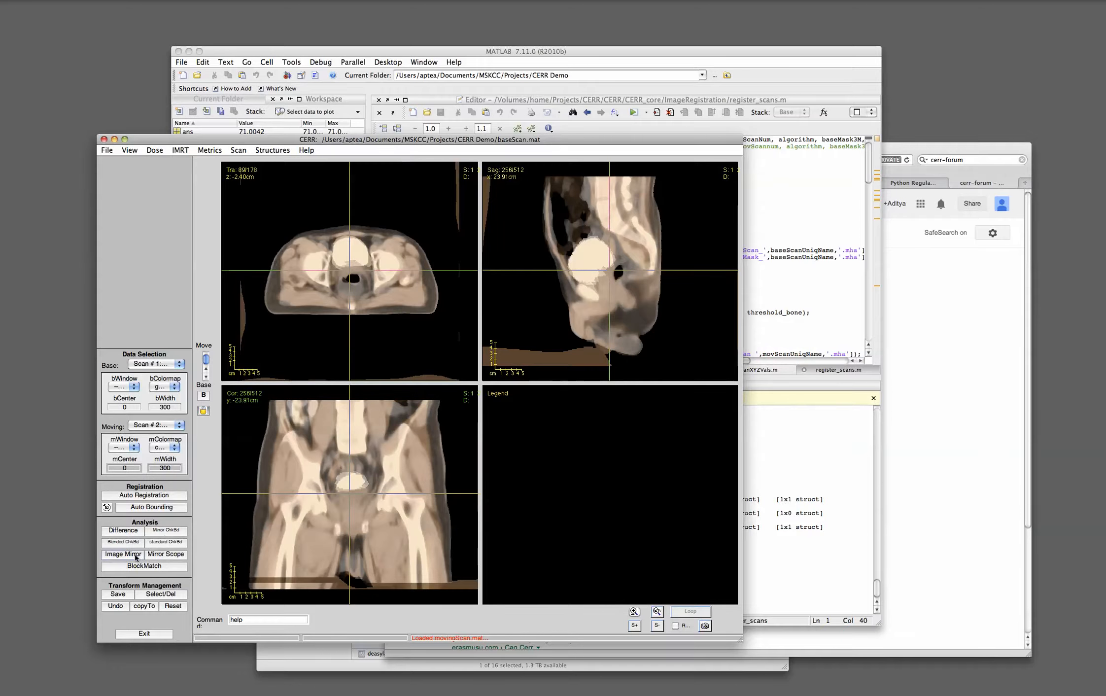
pyautogui.click(181, 530)
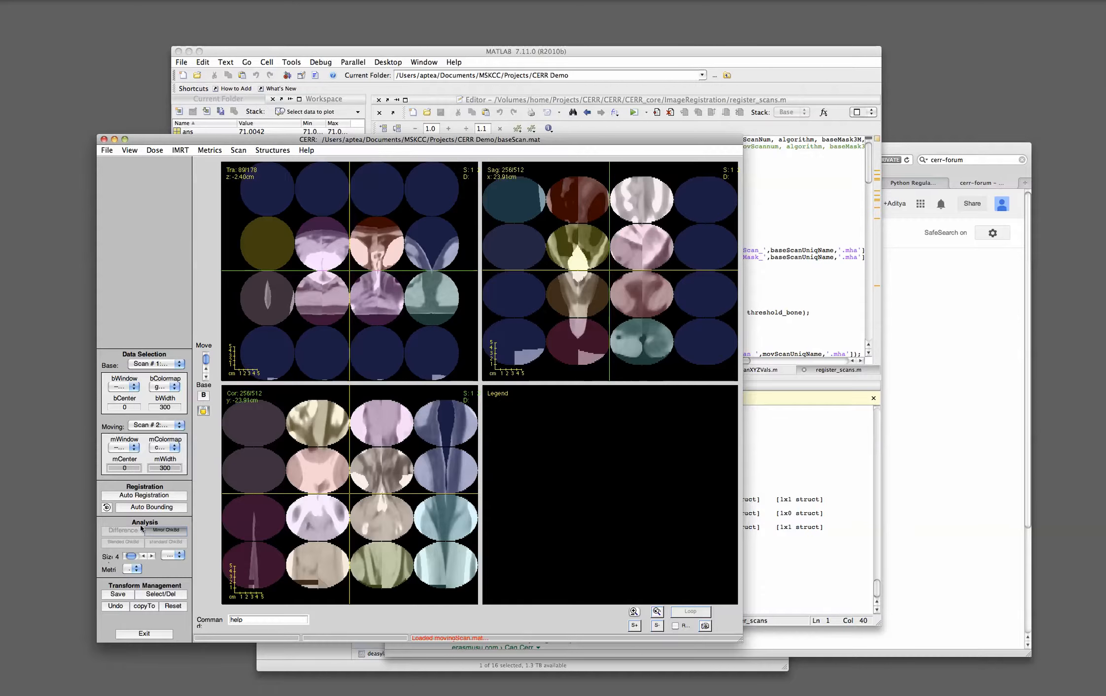
pyautogui.click(136, 570)
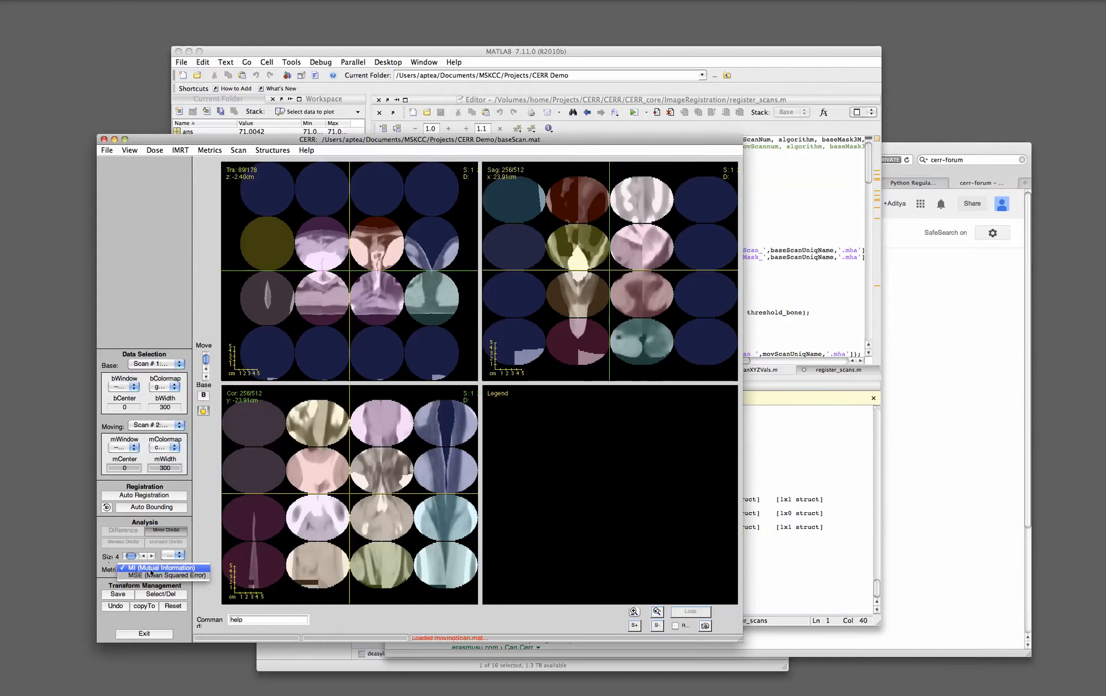
pyautogui.click(201, 524)
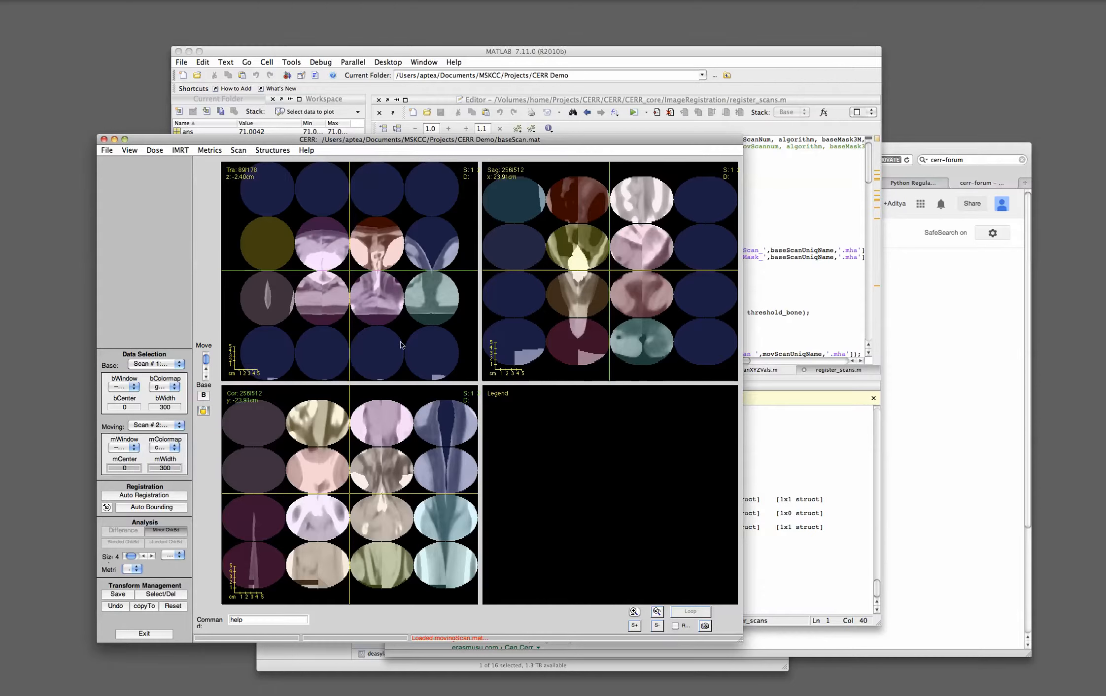
pyautogui.click(172, 529)
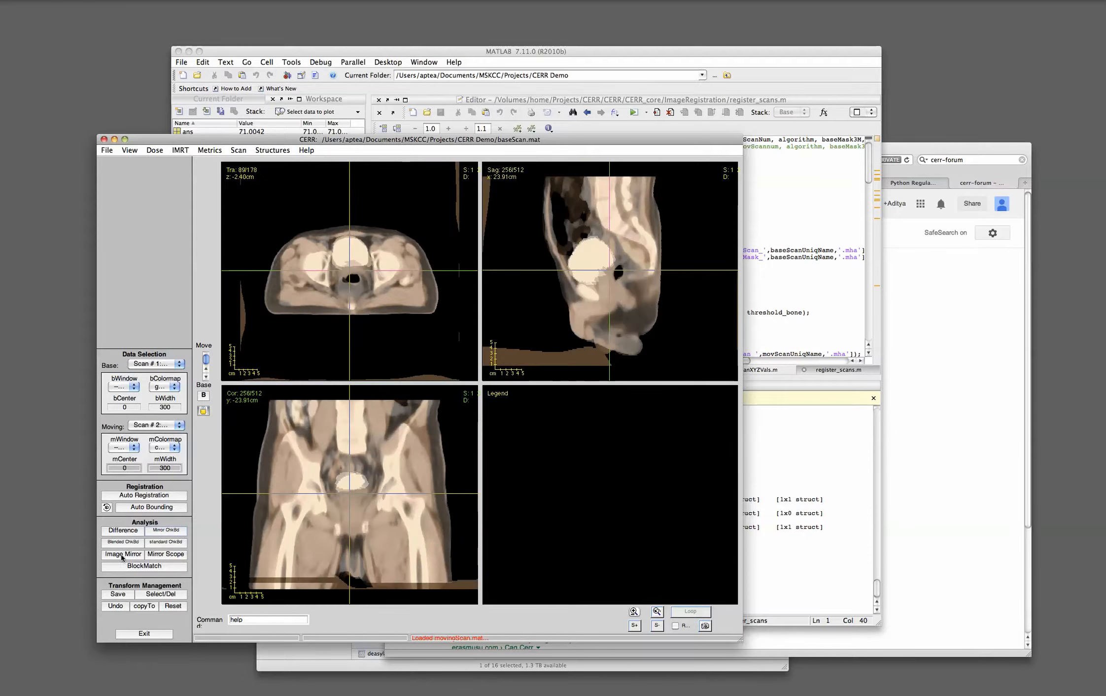
# Step: Inspect the patient's side of the transverse view with the Mirror Scope at sizes 10 and 9 cm, and turn the scope off
pyautogui.click(172, 555)
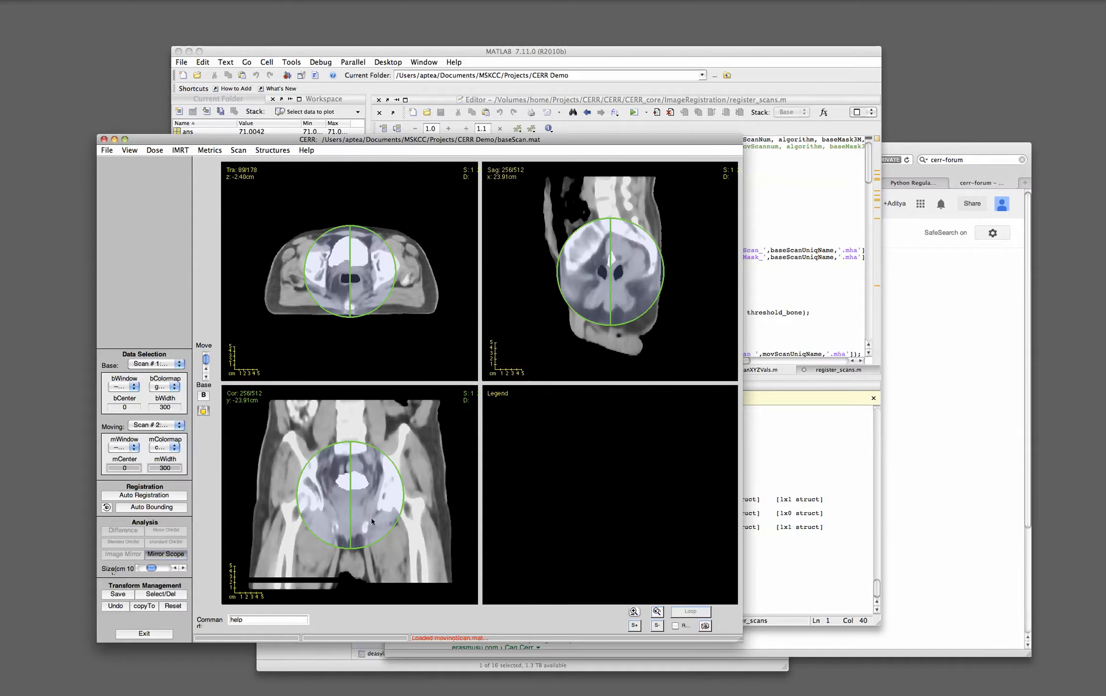
pyautogui.moveTo(367, 256); pyautogui.dragTo(408, 249)
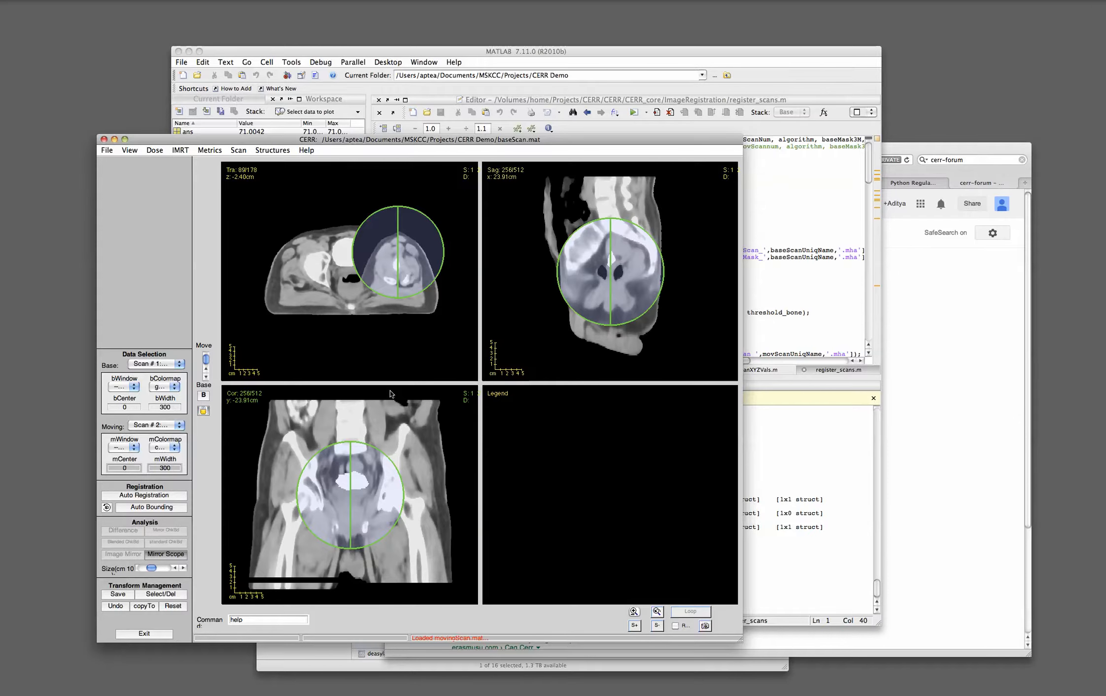
pyautogui.click(175, 567)
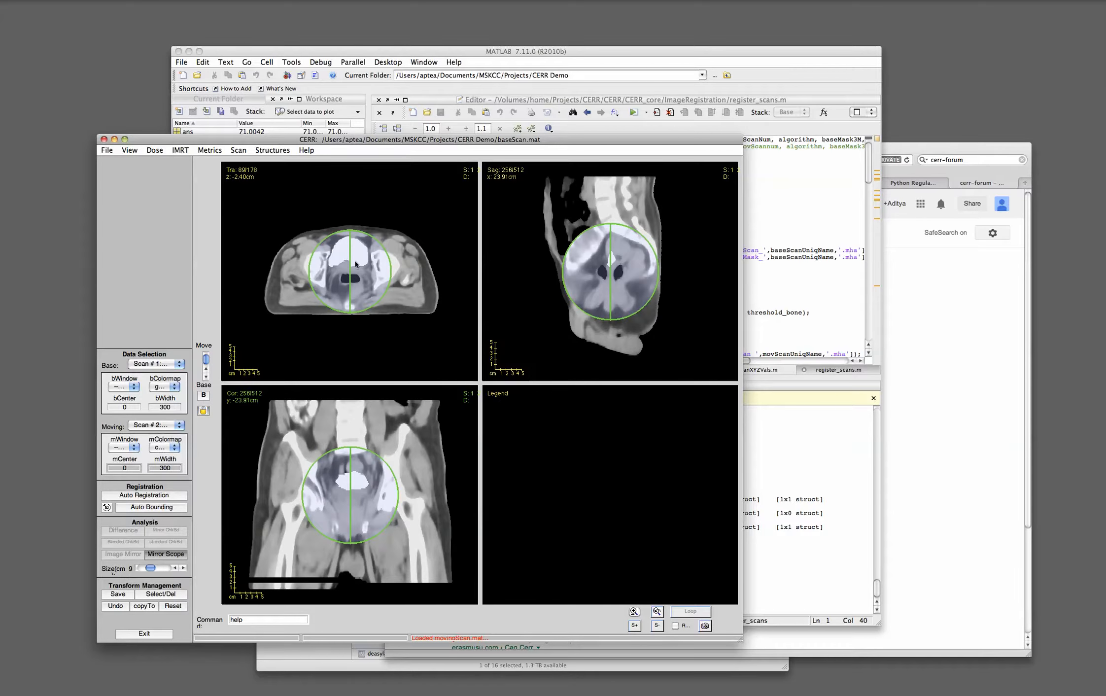
pyautogui.moveTo(402, 254)
pyautogui.mouseDown()
pyautogui.moveTo(405, 240)
pyautogui.moveTo(398, 252)
pyautogui.mouseUp()
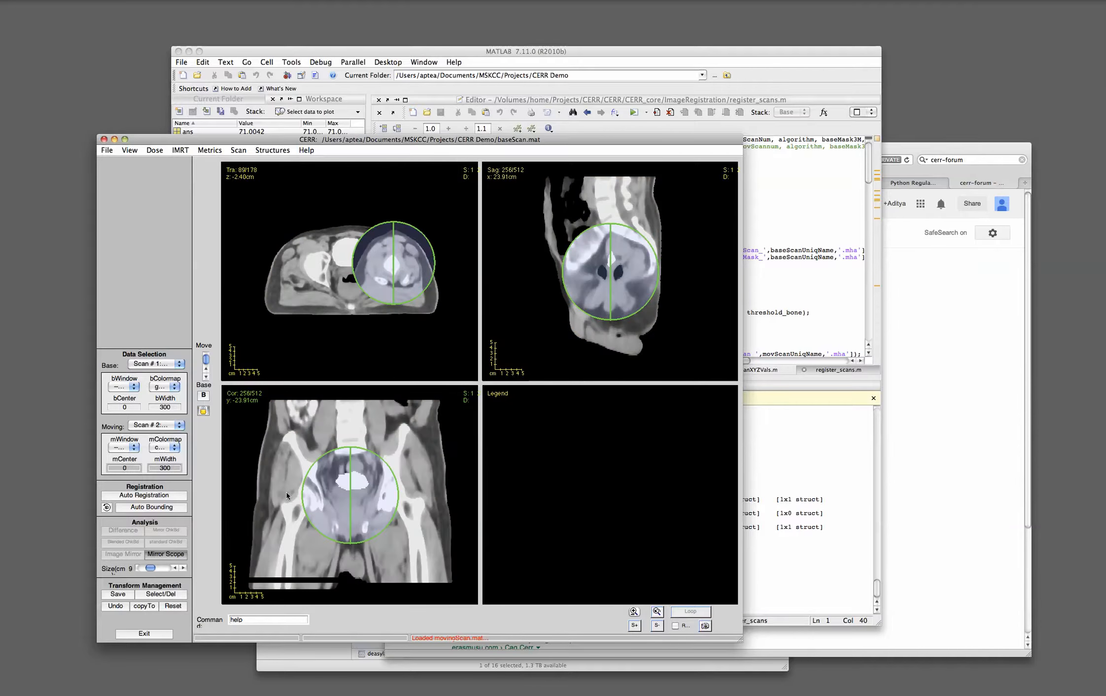
pyautogui.click(172, 555)
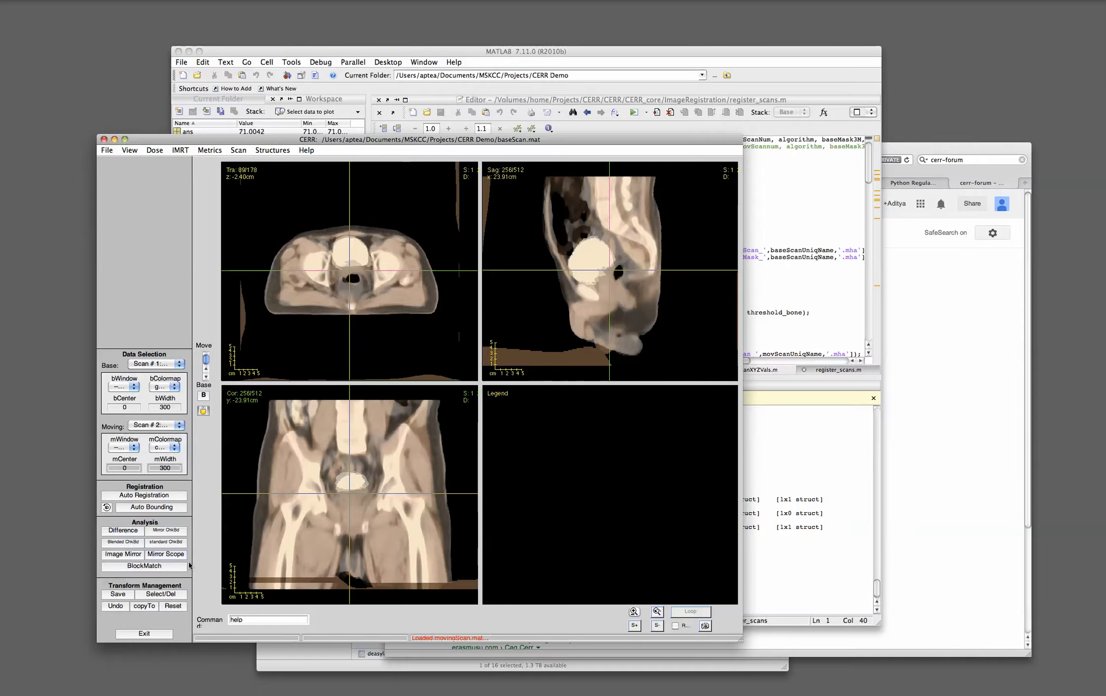
# Step: Exit image fusion and close the CERR viewer without saving the plan, along with the CERR control panel
pyautogui.click(153, 633)
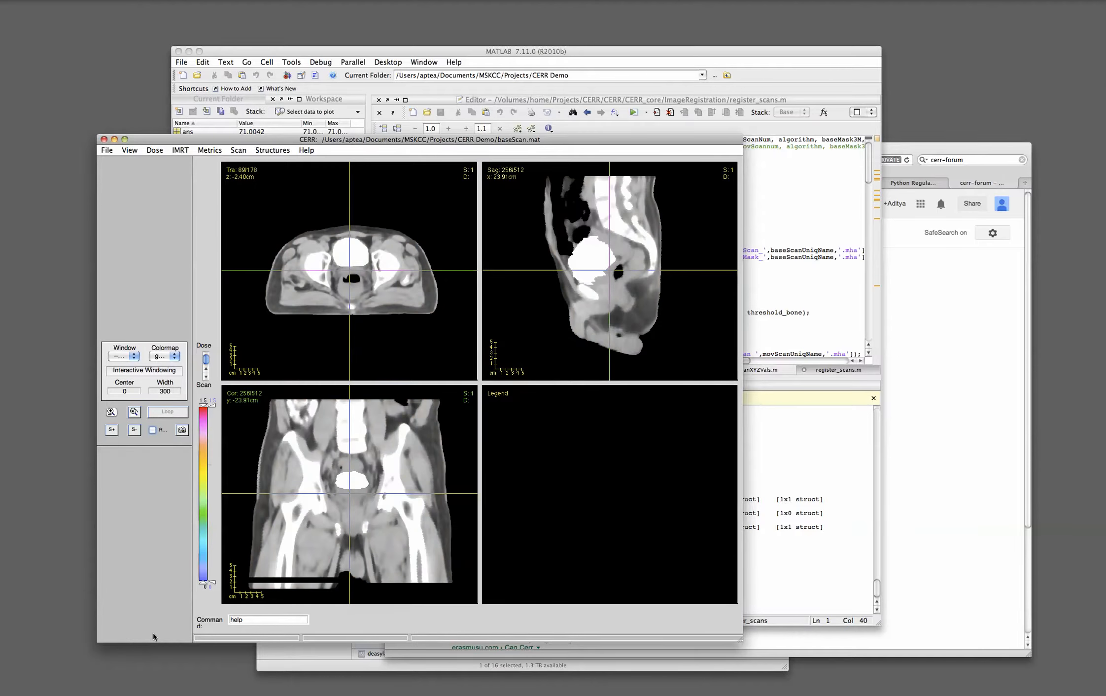
pyautogui.click(104, 140)
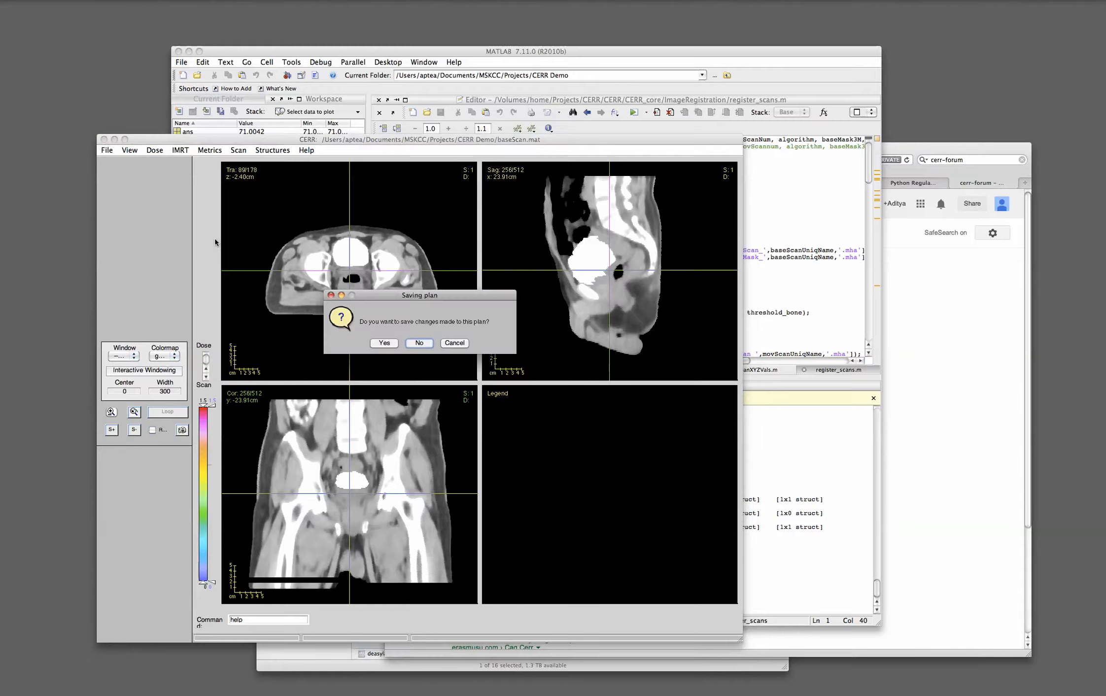
pyautogui.click(426, 342)
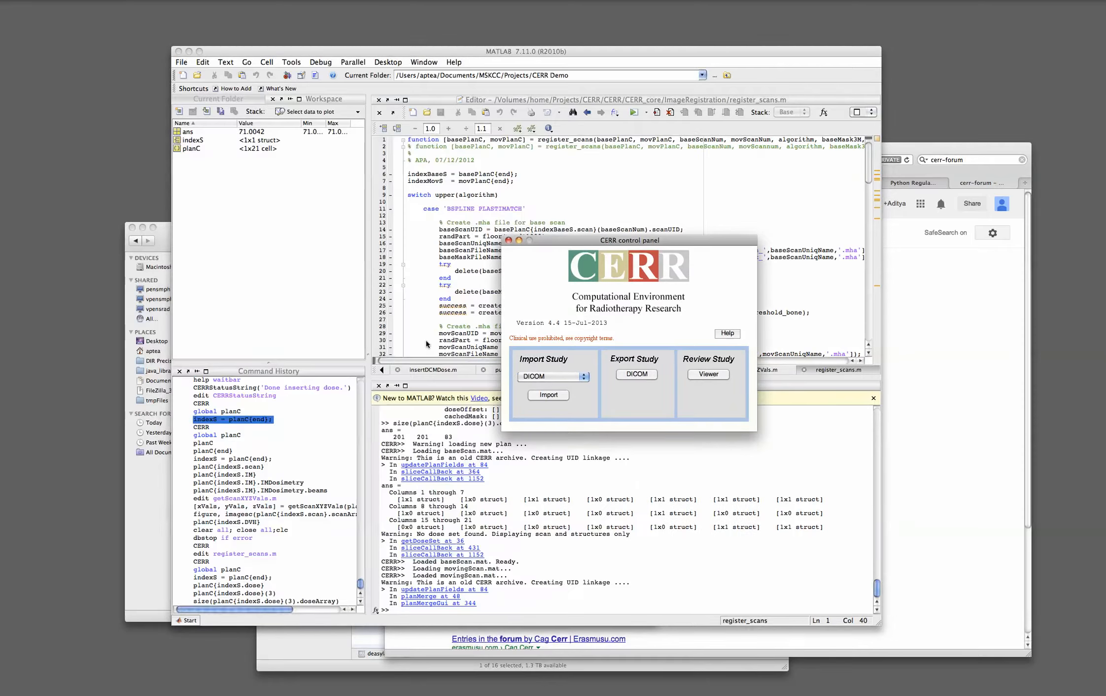
pyautogui.click(509, 240)
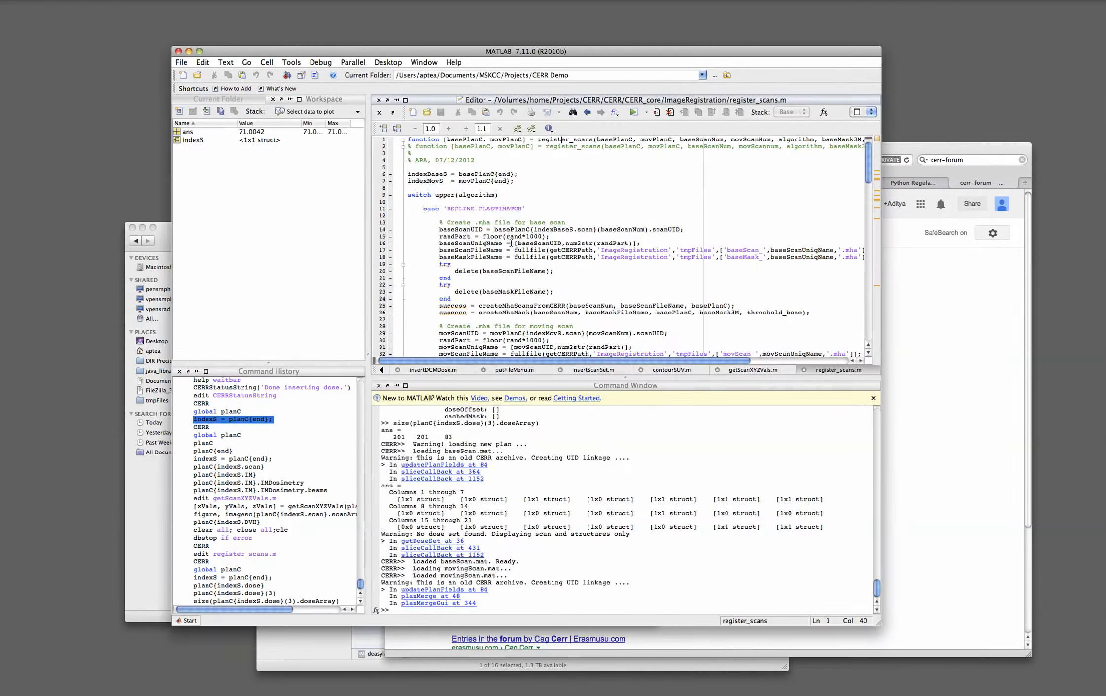
# Step: Switch to the CERR Demo folder in Finder and show the plan files in the inner test cohort folder
pyautogui.press('F3')
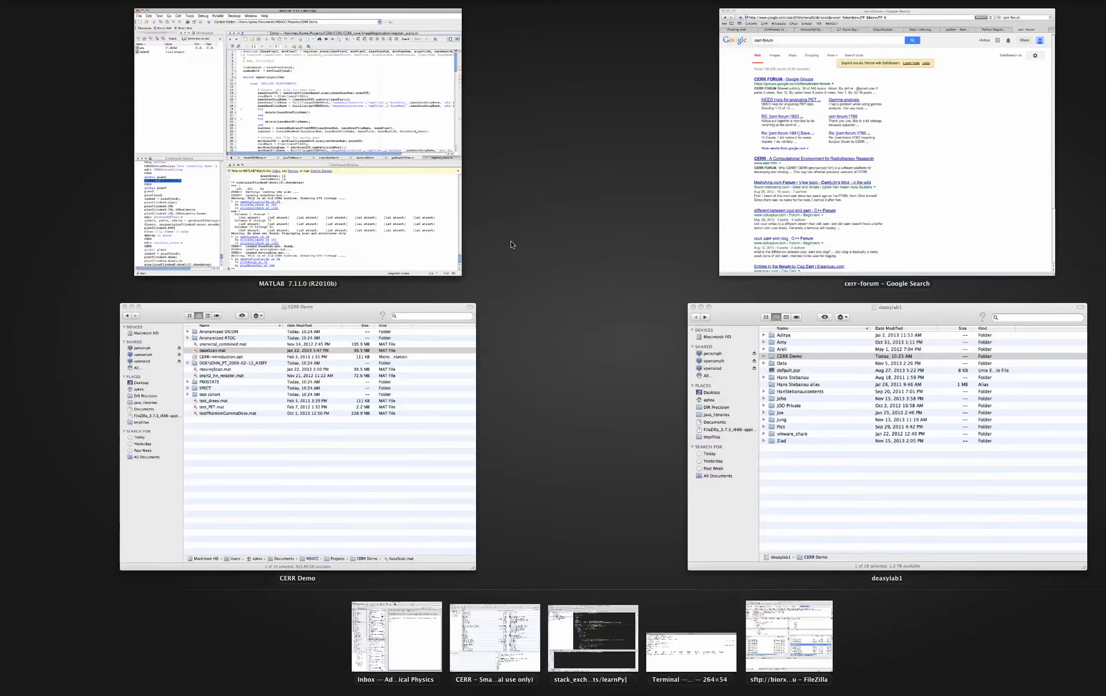
pyautogui.click(306, 432)
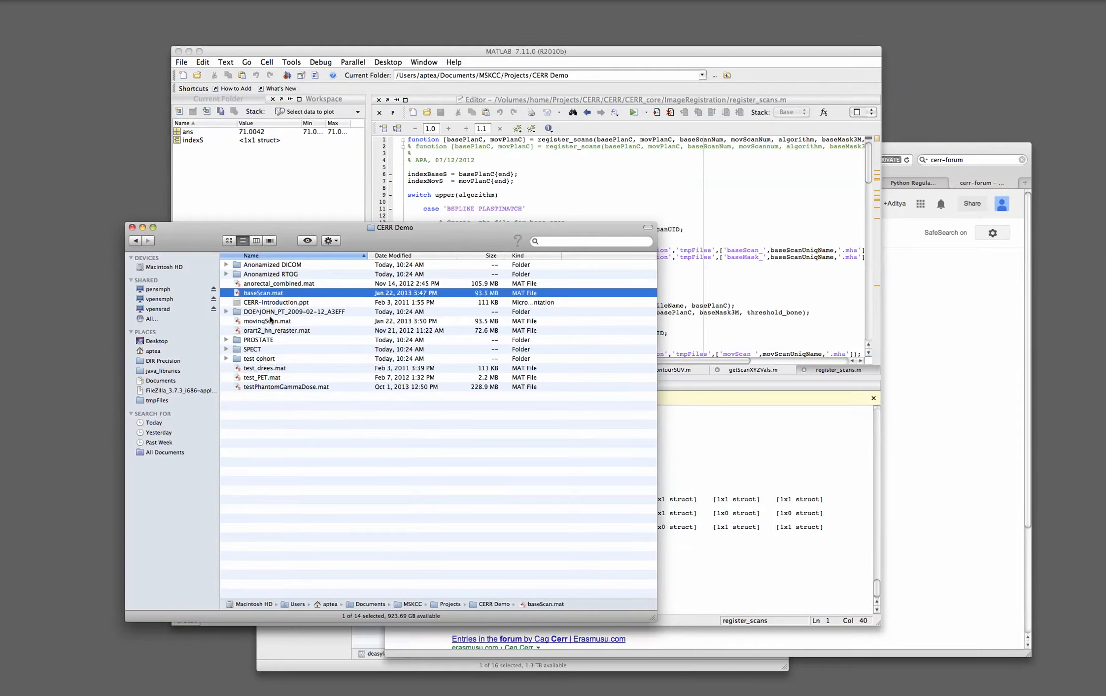
pyautogui.doubleClick(259, 358)
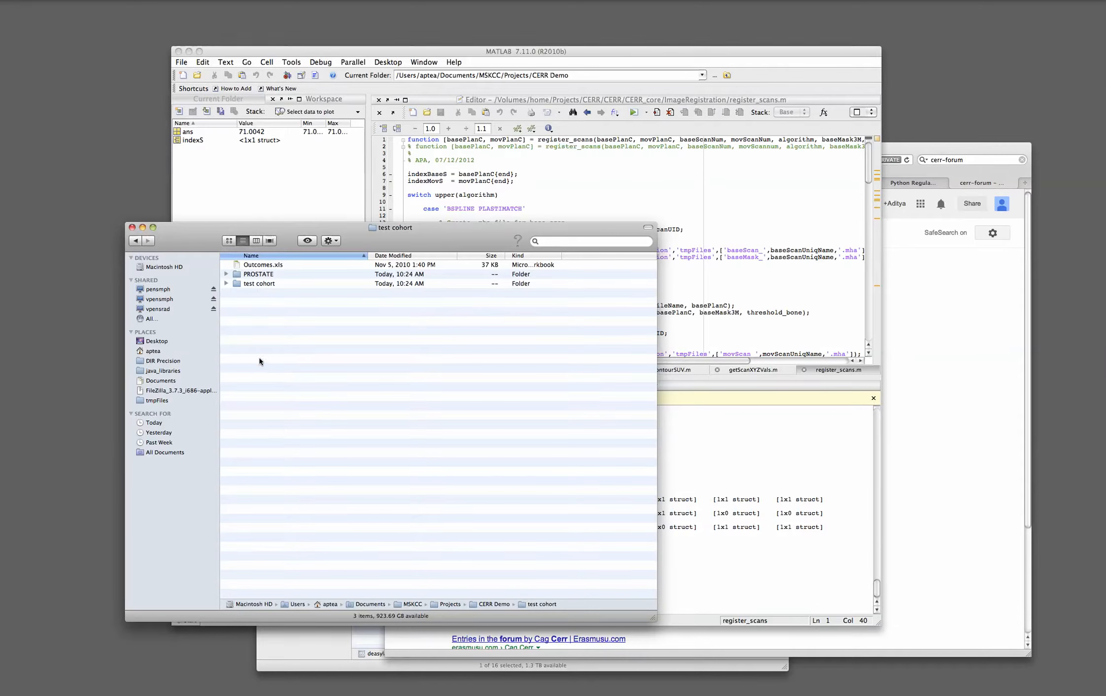
pyautogui.doubleClick(261, 284)
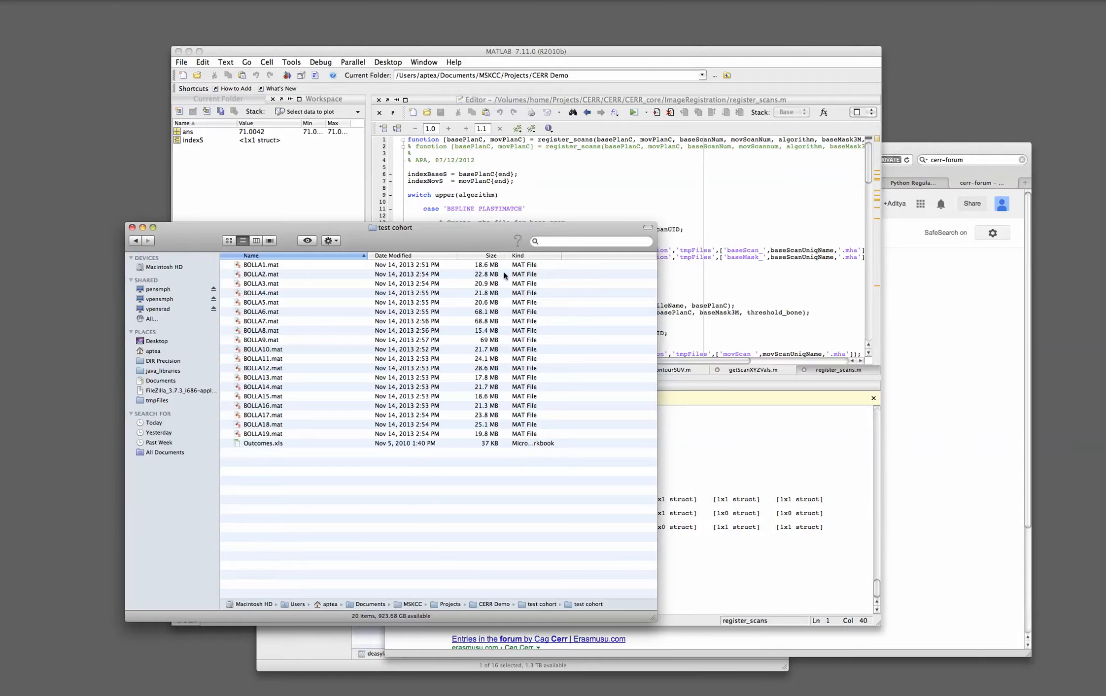
# Step: Switch to MATLAB, run structureNameMapGUI to launch CERR+, and move its window over the editor
pyautogui.click(733, 486)
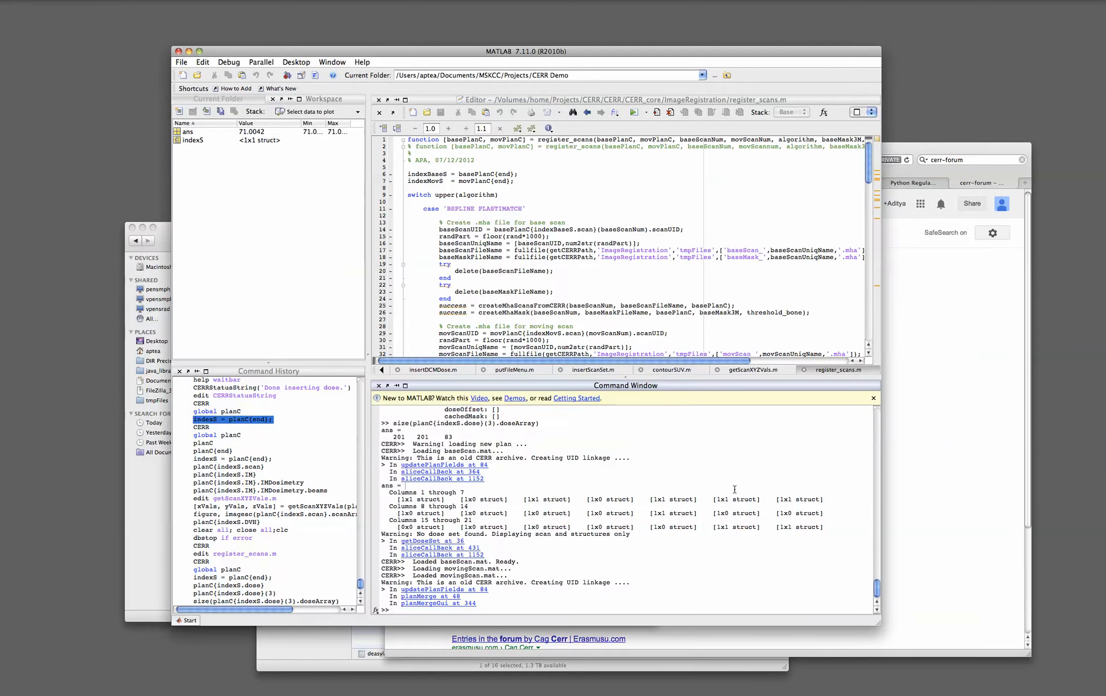
pyautogui.write('structureNameMapGUI')
pyautogui.press('Return')
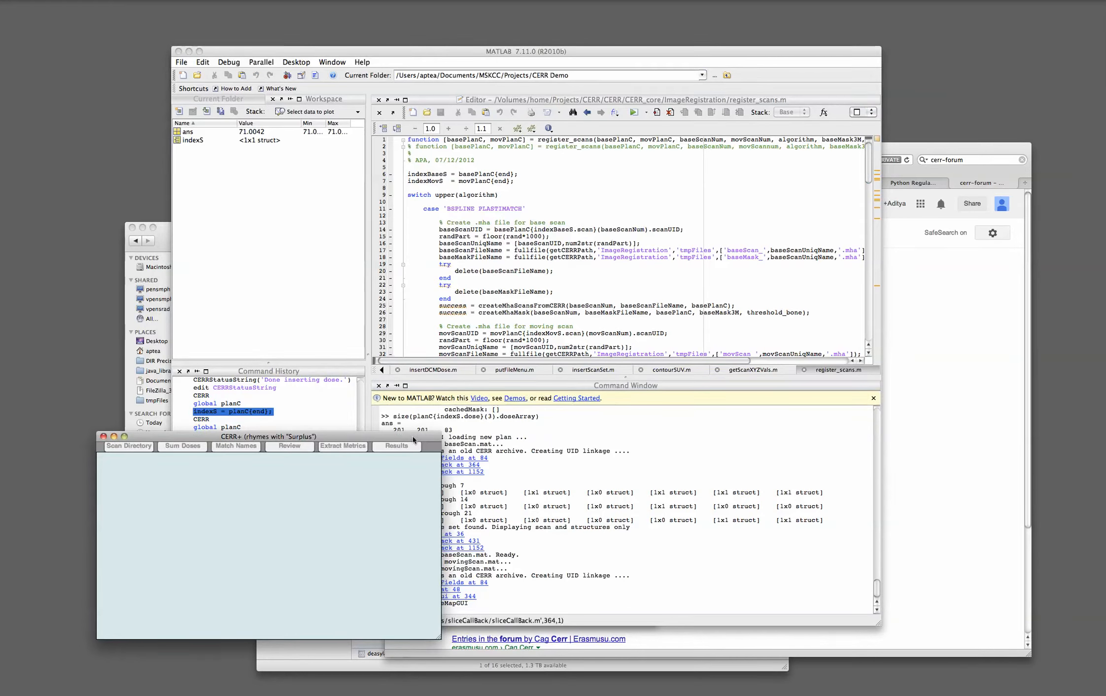
pyautogui.moveTo(379, 437); pyautogui.dragTo(623, 296)
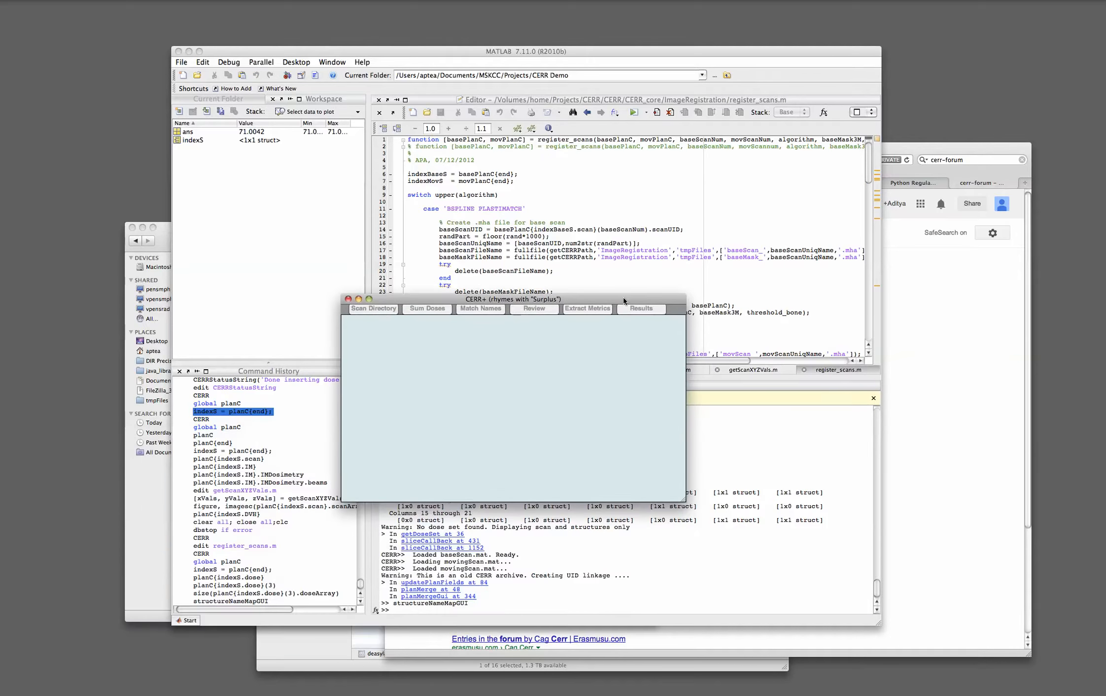
# Step: Set the CERR+ directory to scan to the test cohort folder in CERR Demo
pyautogui.click(389, 310)
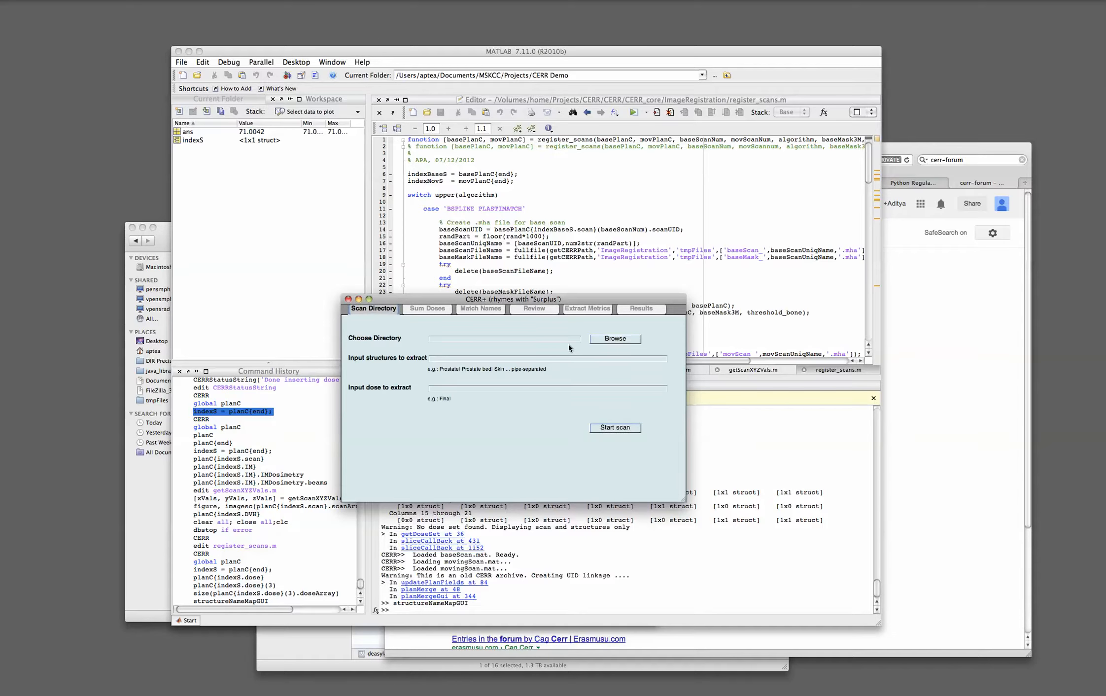
pyautogui.click(606, 338)
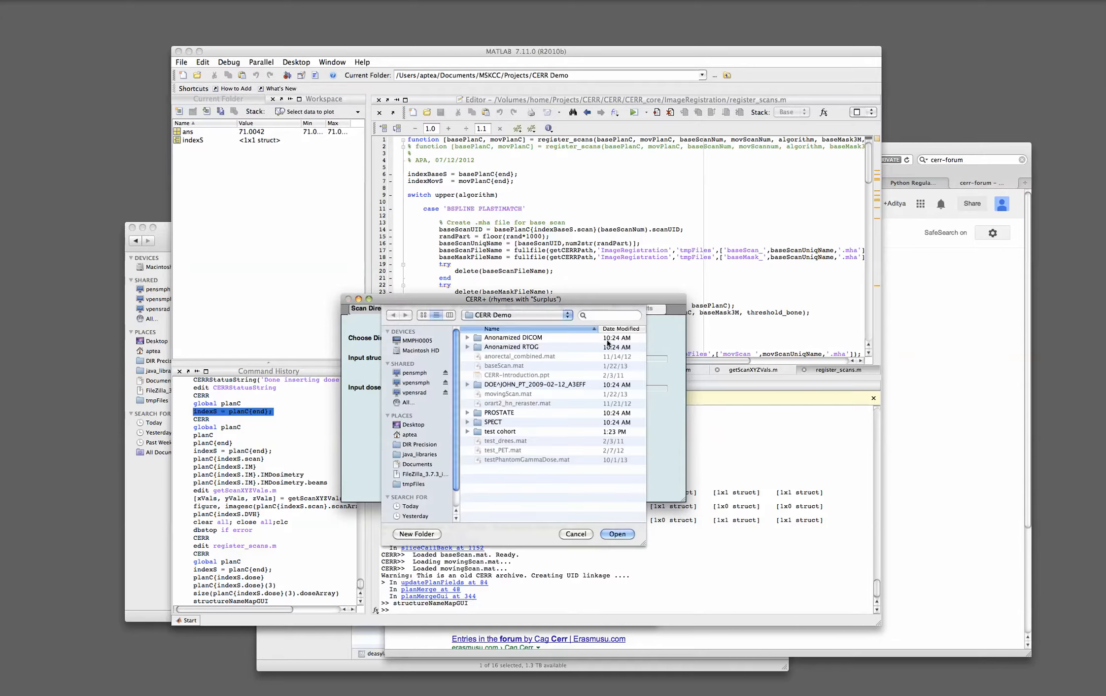
pyautogui.doubleClick(506, 432)
pyautogui.doubleClick(499, 356)
pyautogui.click(618, 534)
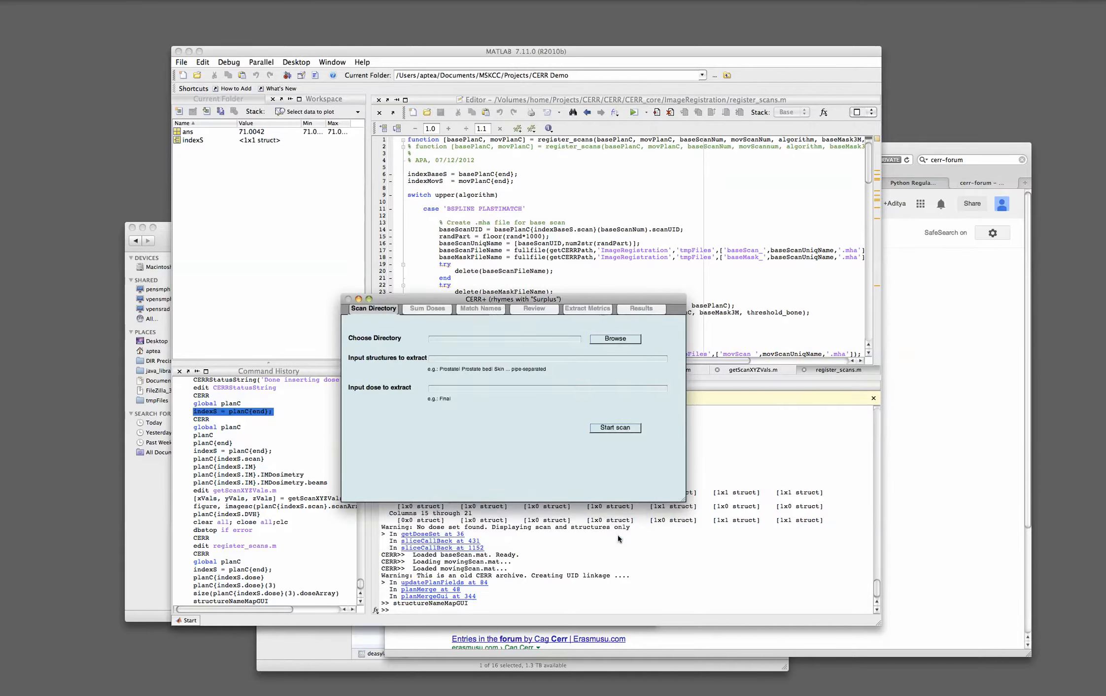
# Step: Enter "Rectum | Bladder" as the structures and "sum" as the dose to extract, and scan the directory
pyautogui.click(469, 358)
pyautogui.write('Reltum')
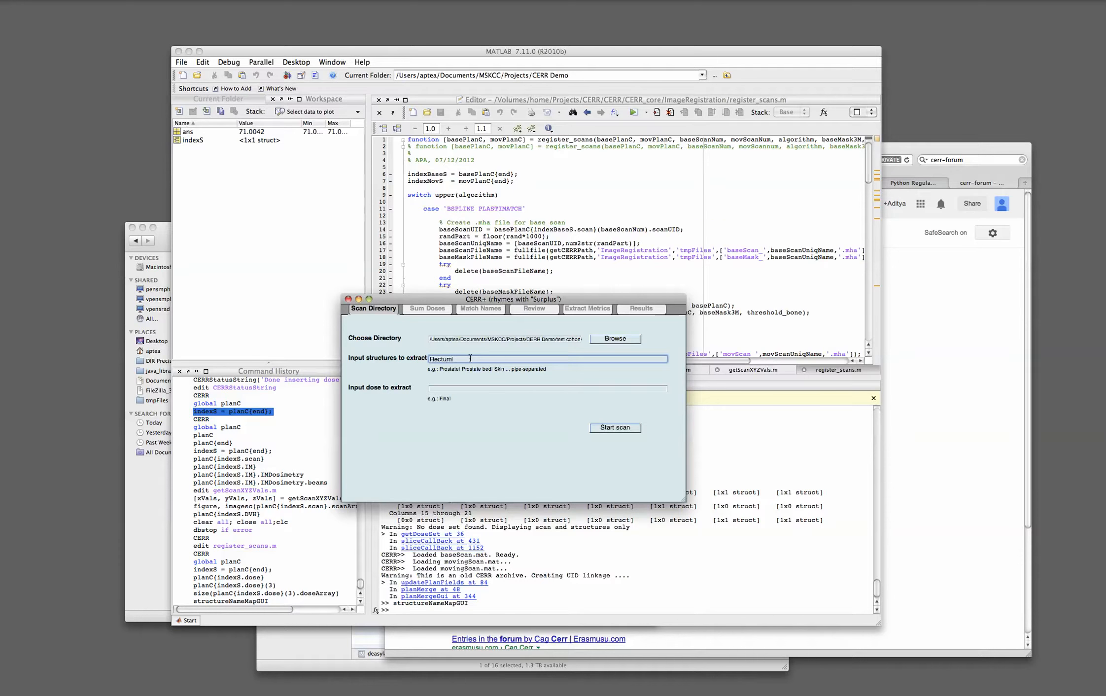
pyautogui.write(' | Bl')
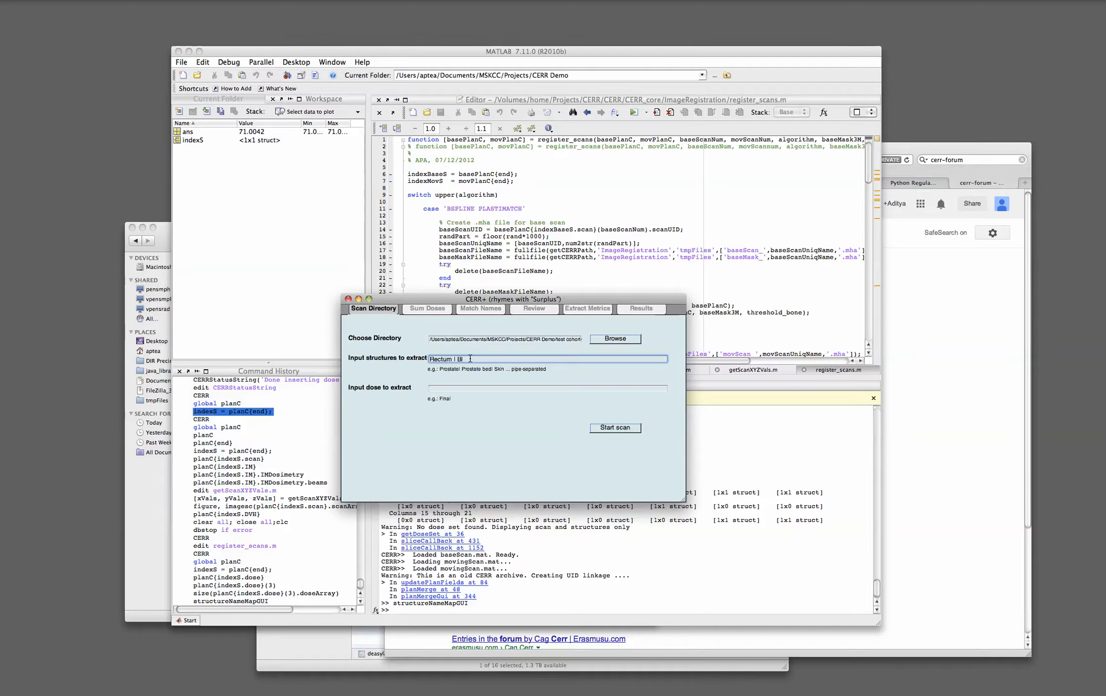
pyautogui.write('adder')
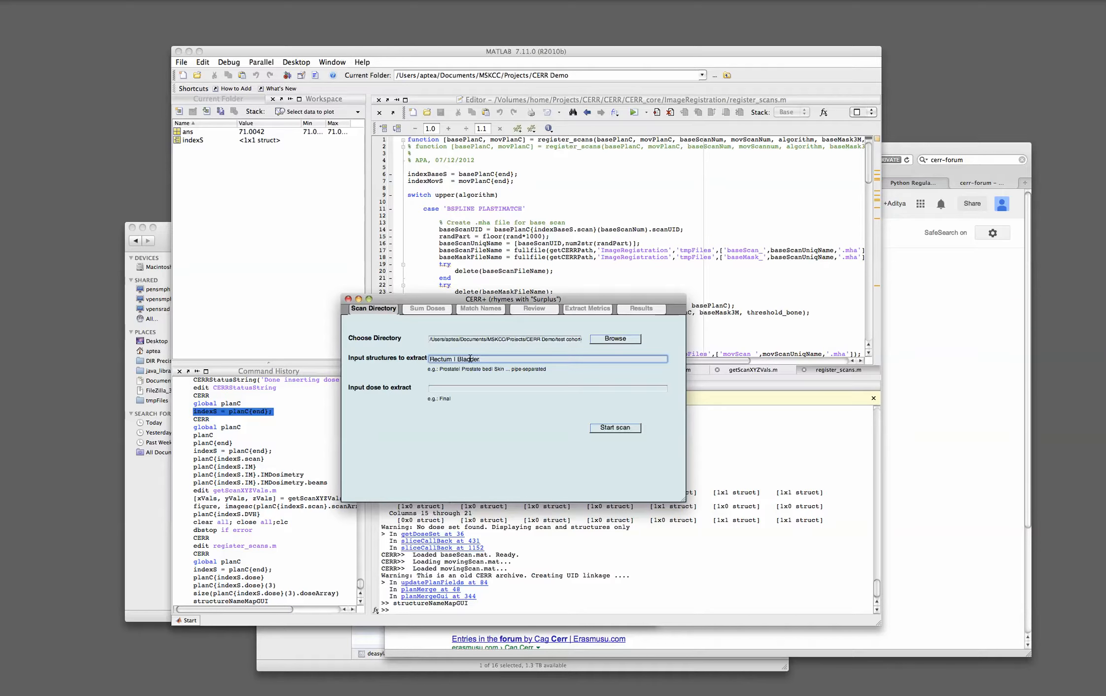
pyautogui.click(477, 388)
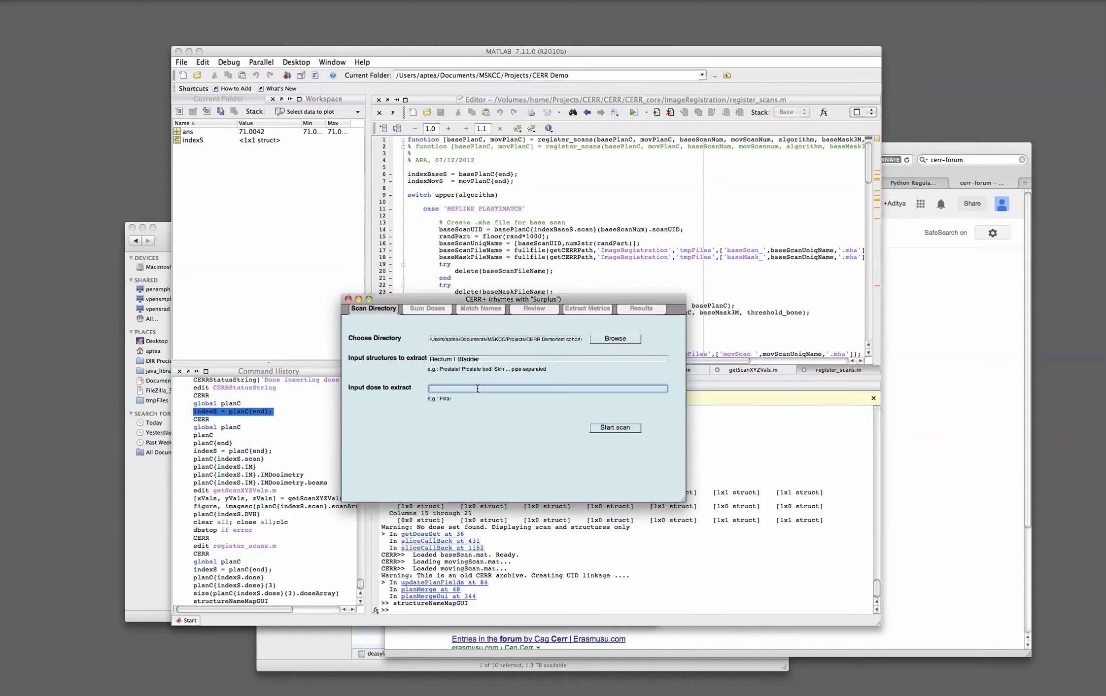
pyautogui.write('sum.')
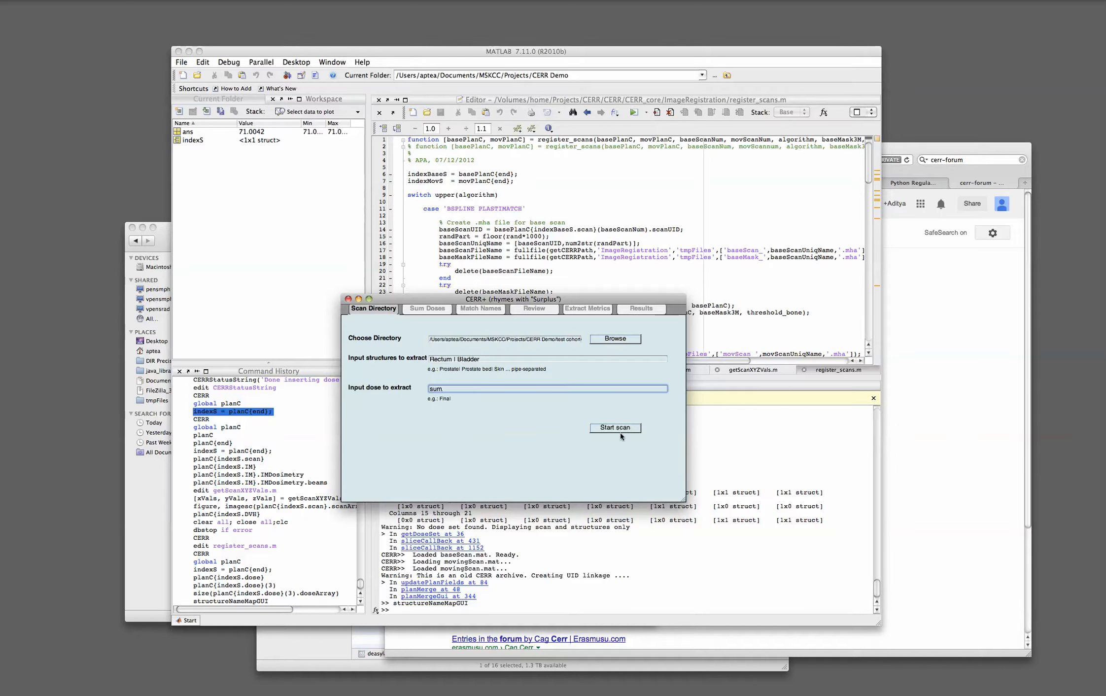
pyautogui.click(618, 426)
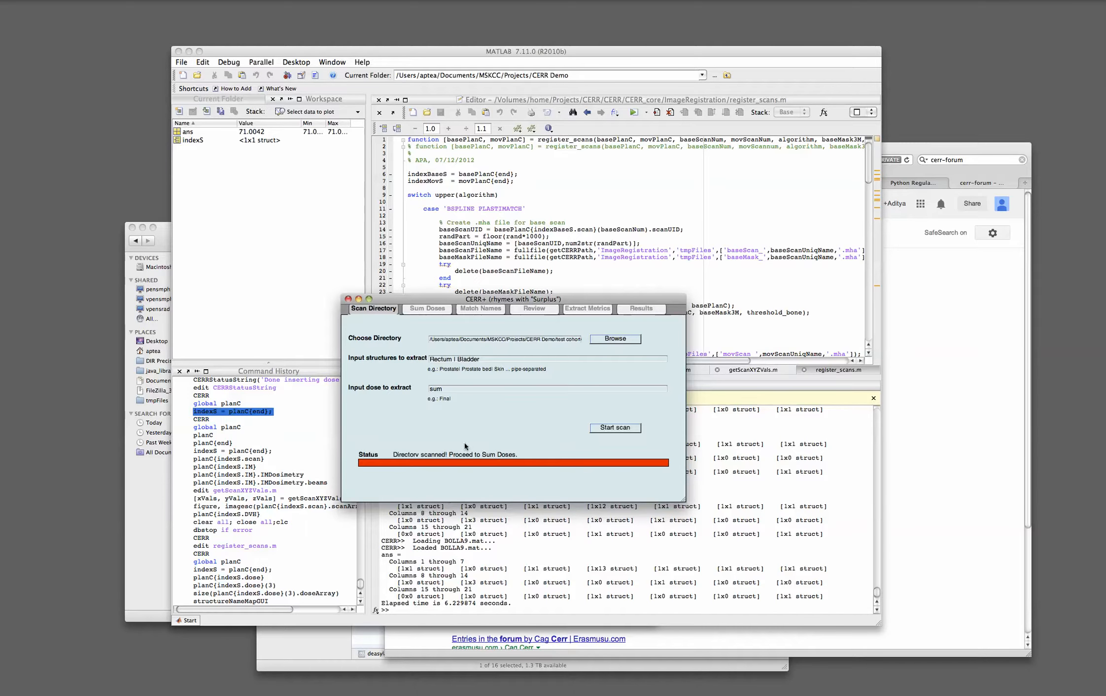
# Step: Go to the Sum Doses stage and try selecting doses 1 and 2 of plan BOLLA1, leaving only dose 2 selected
pyautogui.click(428, 309)
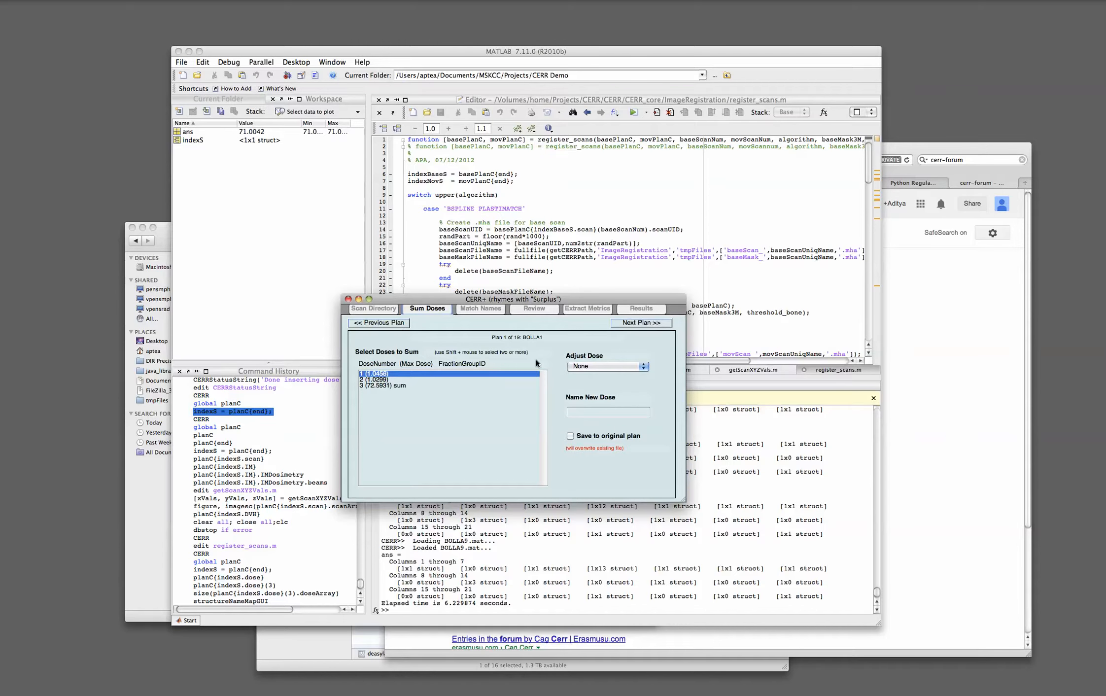
pyautogui.keyDown('shift'); pyautogui.click(393, 379); pyautogui.keyUp('shift')
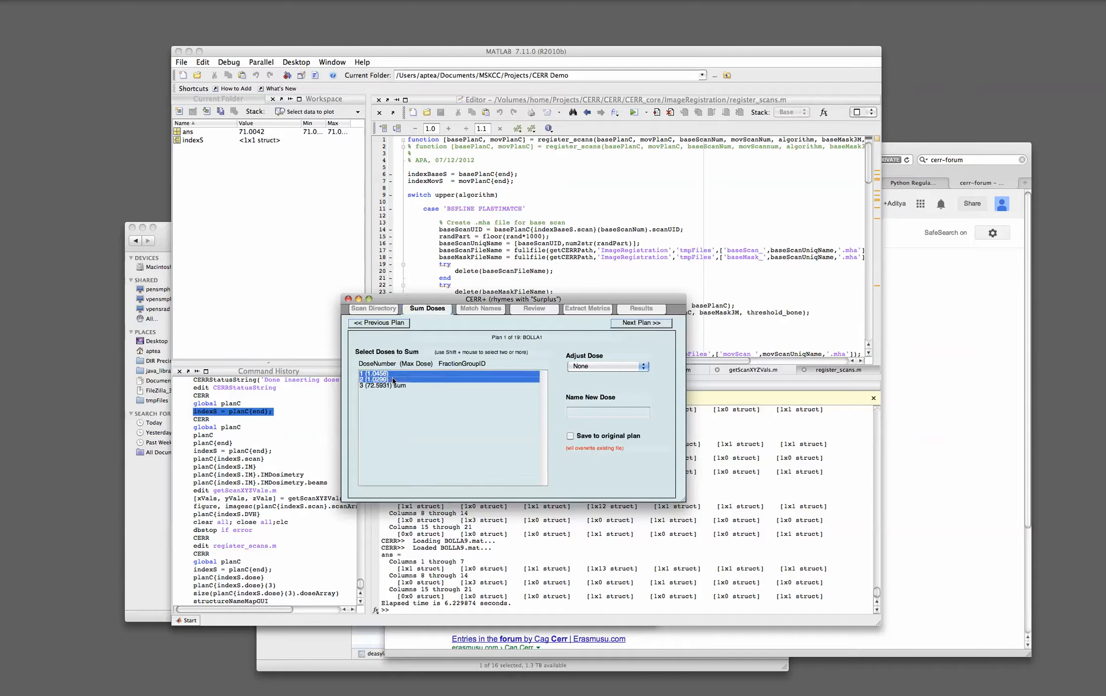
pyautogui.click(453, 379)
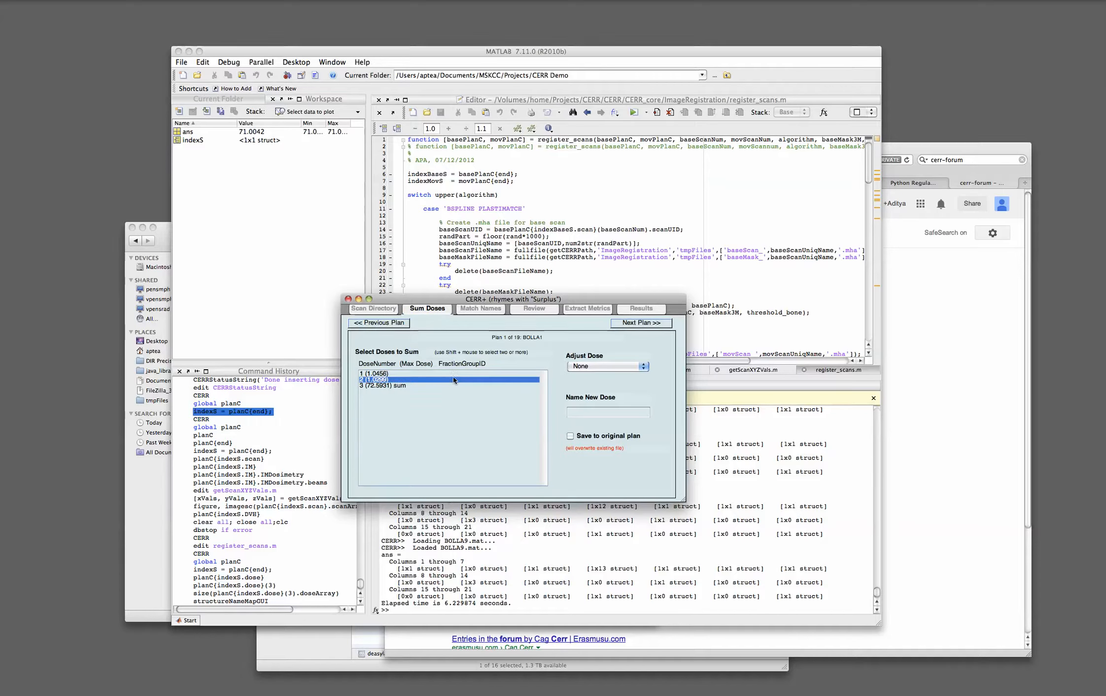
# Step: Browse the available doses of the cohort's plans from BOLLA1 forward to plan 11, BOLLA19
pyautogui.click(641, 323)
pyautogui.click(641, 323)
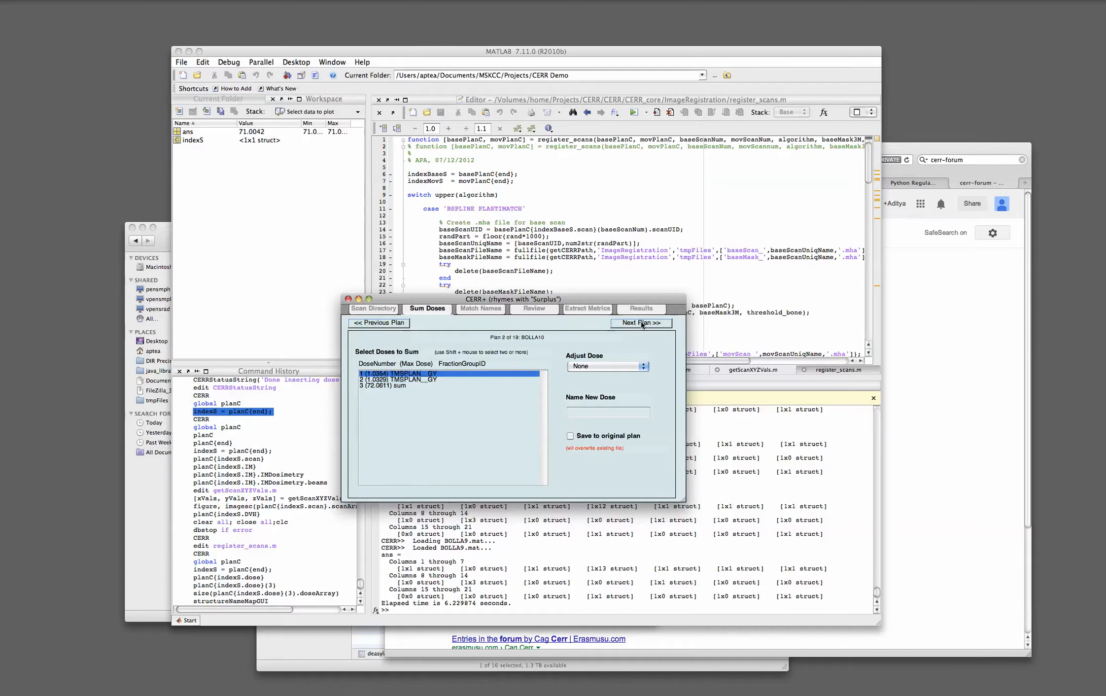
pyautogui.click(641, 323)
pyautogui.click(640, 323)
pyautogui.click(641, 323)
pyautogui.click(641, 323)
pyautogui.click(641, 322)
pyautogui.click(641, 323)
pyautogui.click(640, 322)
pyautogui.click(641, 323)
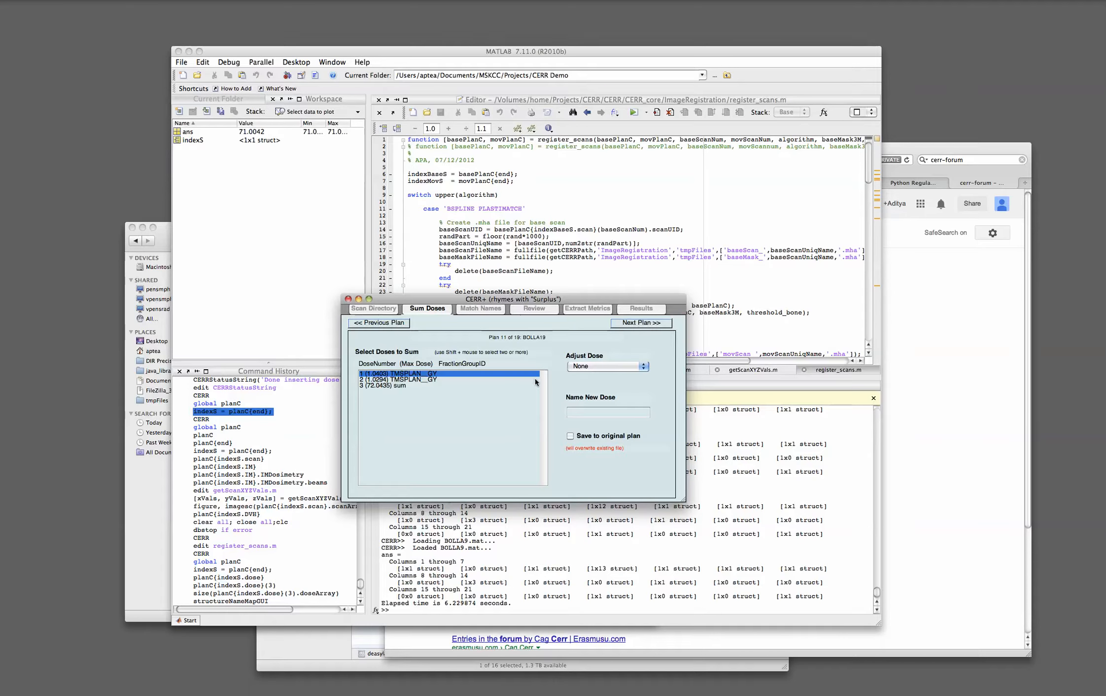
# Step: Go to the Match Names stage and match the desired Bladder structure to "blære" for plan BOLLA1
pyautogui.click(485, 310)
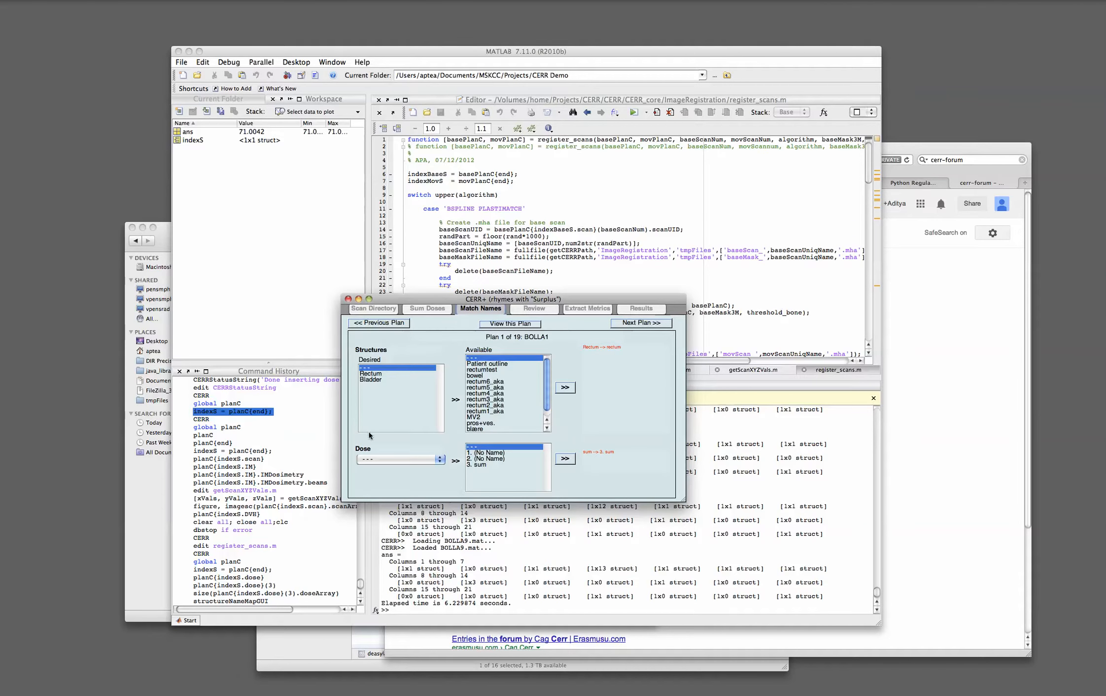
pyautogui.scroll(-1, 501, 397)
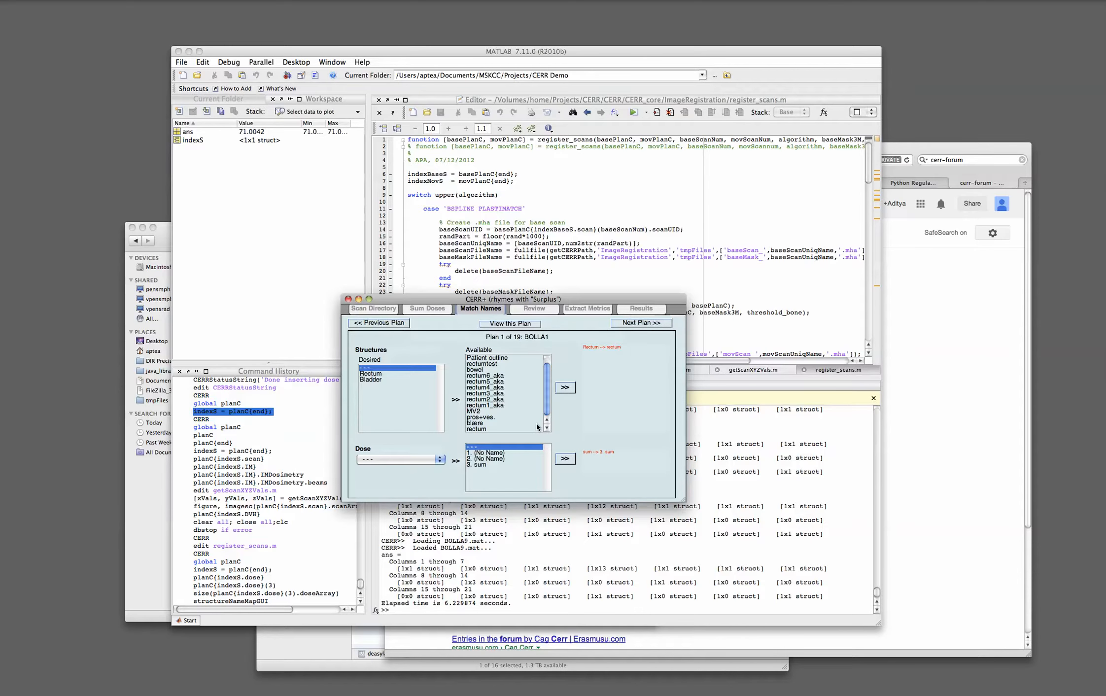
pyautogui.click(378, 383)
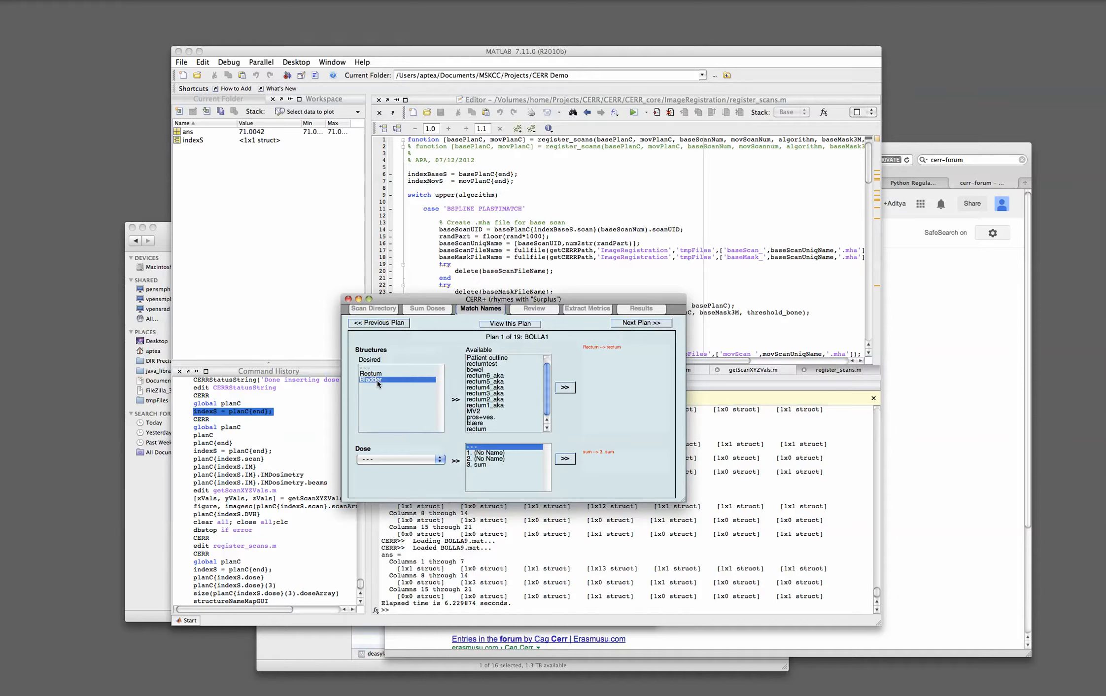
pyautogui.click(481, 423)
pyautogui.scroll(-1, 502, 402)
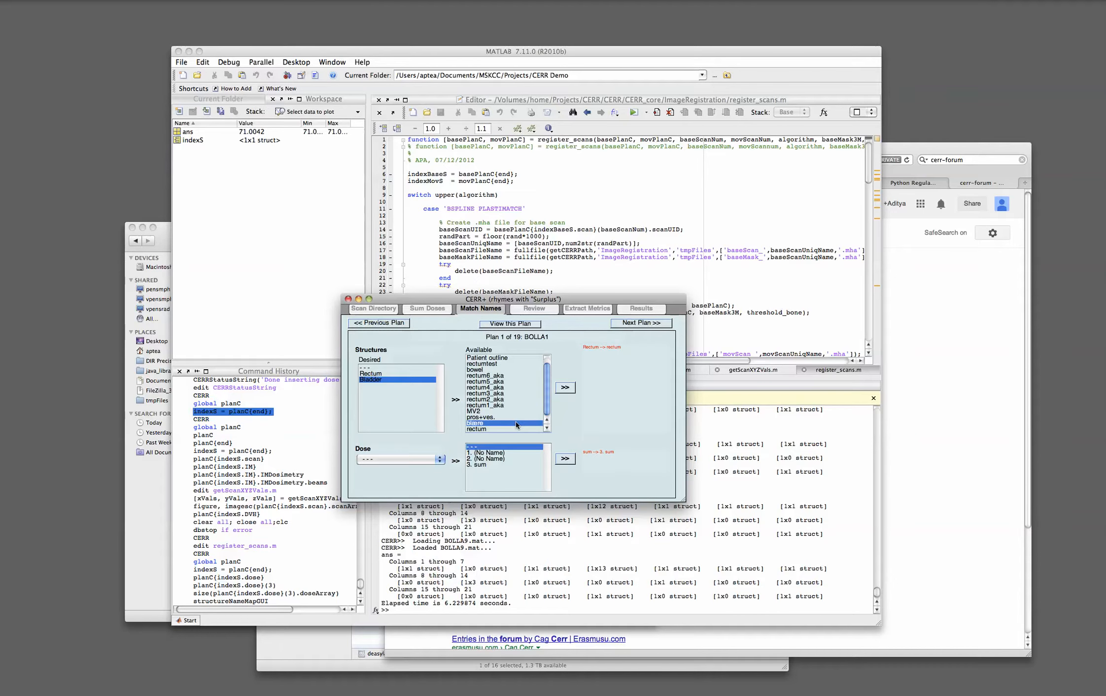
pyautogui.click(563, 388)
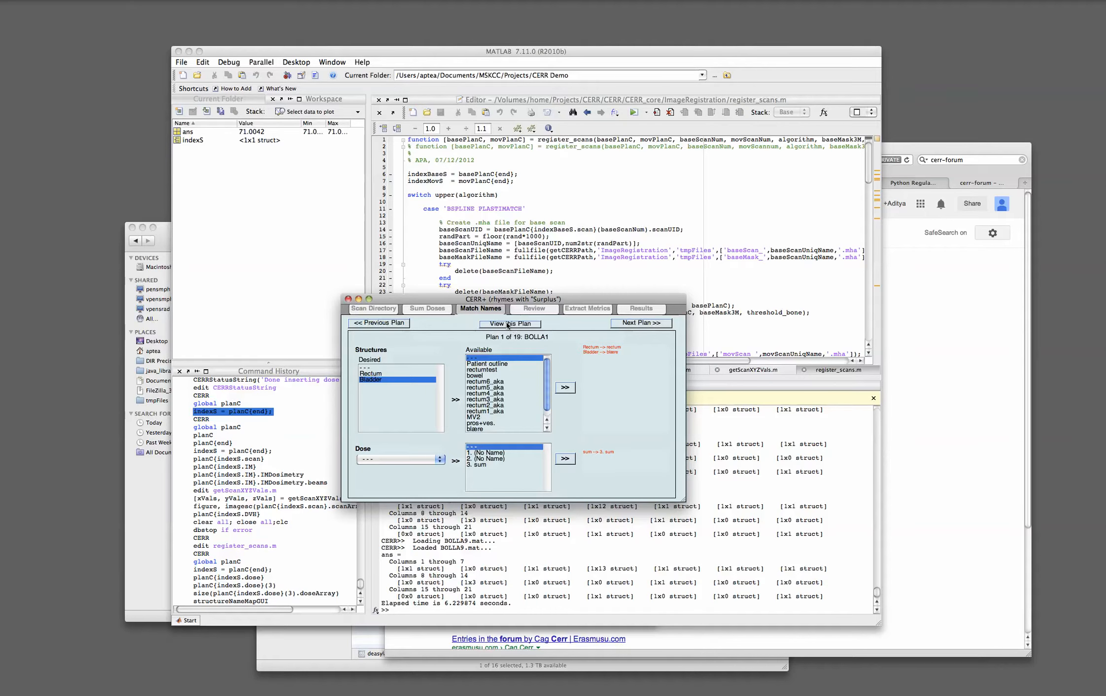
# Step: View plan BOLLA1 in the CERR viewer, hide all structures, and show only "blære" and "rectum"
pyautogui.click(535, 326)
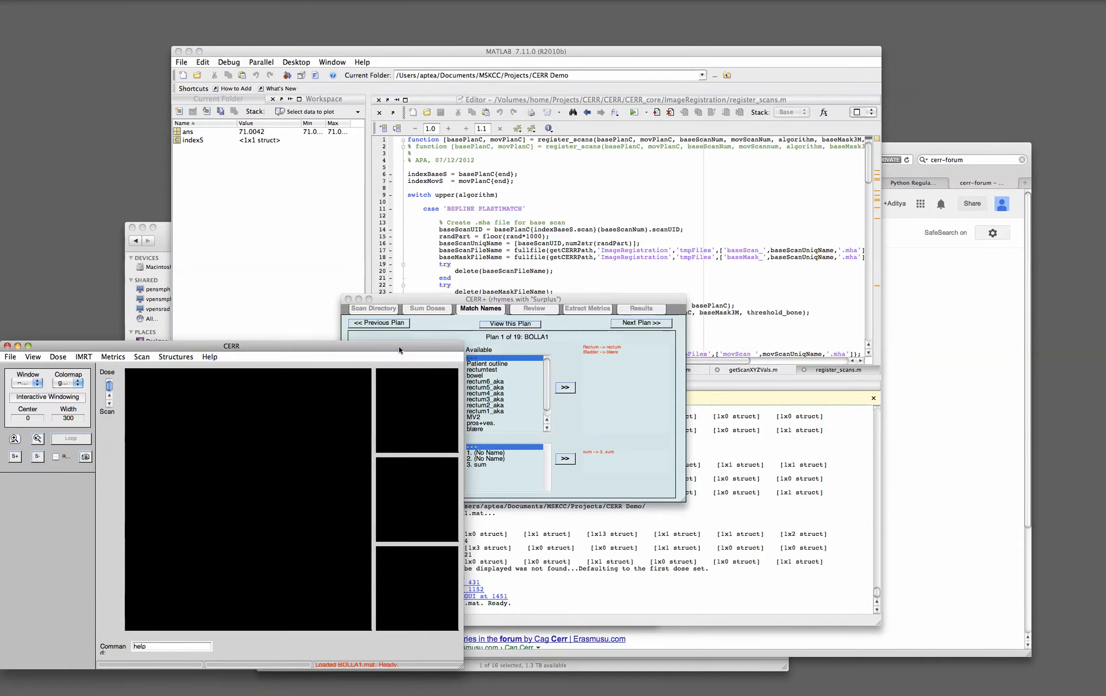
pyautogui.moveTo(400, 350); pyautogui.dragTo(471, 292)
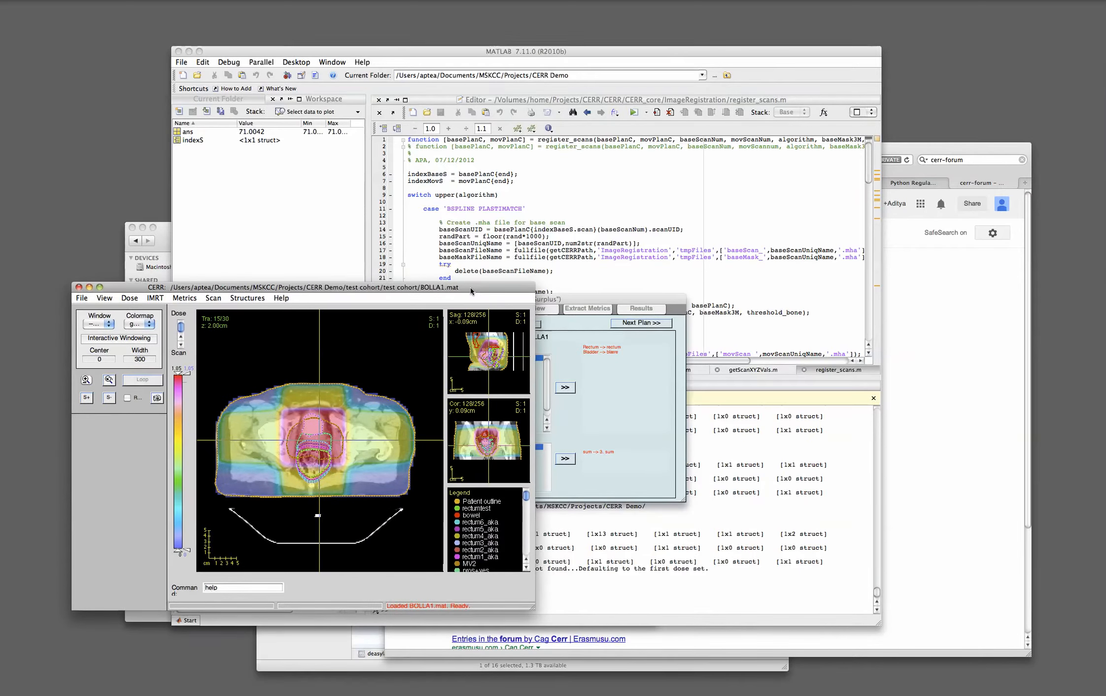
pyautogui.click(526, 567)
pyautogui.click(525, 567)
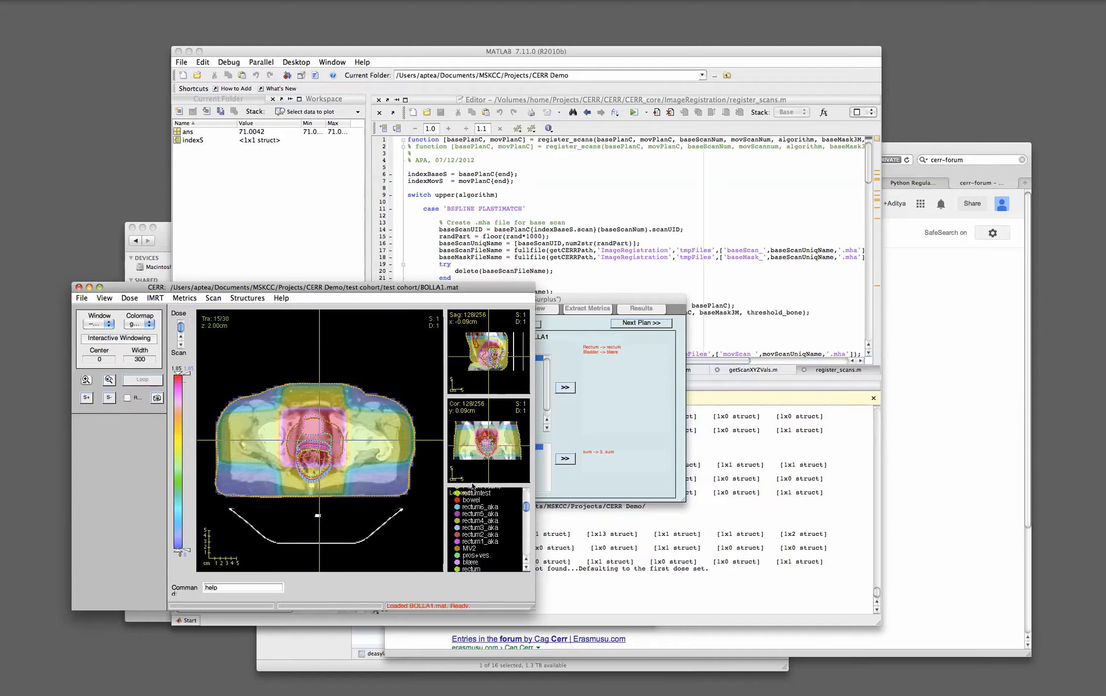
pyautogui.click(236, 299)
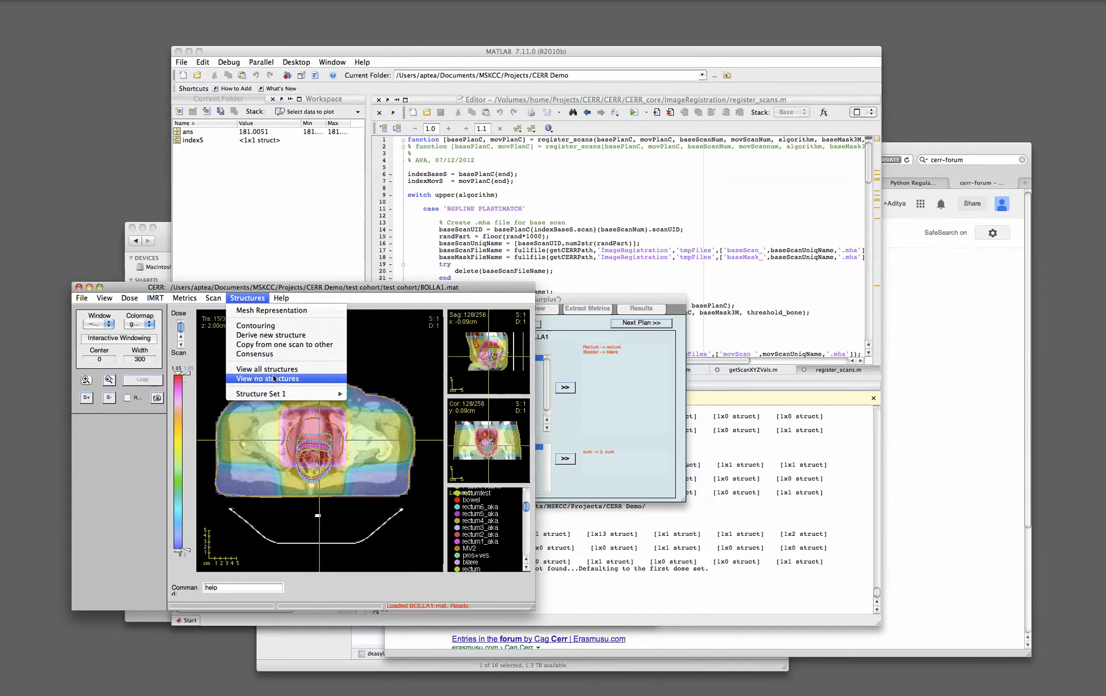
pyautogui.click(274, 375)
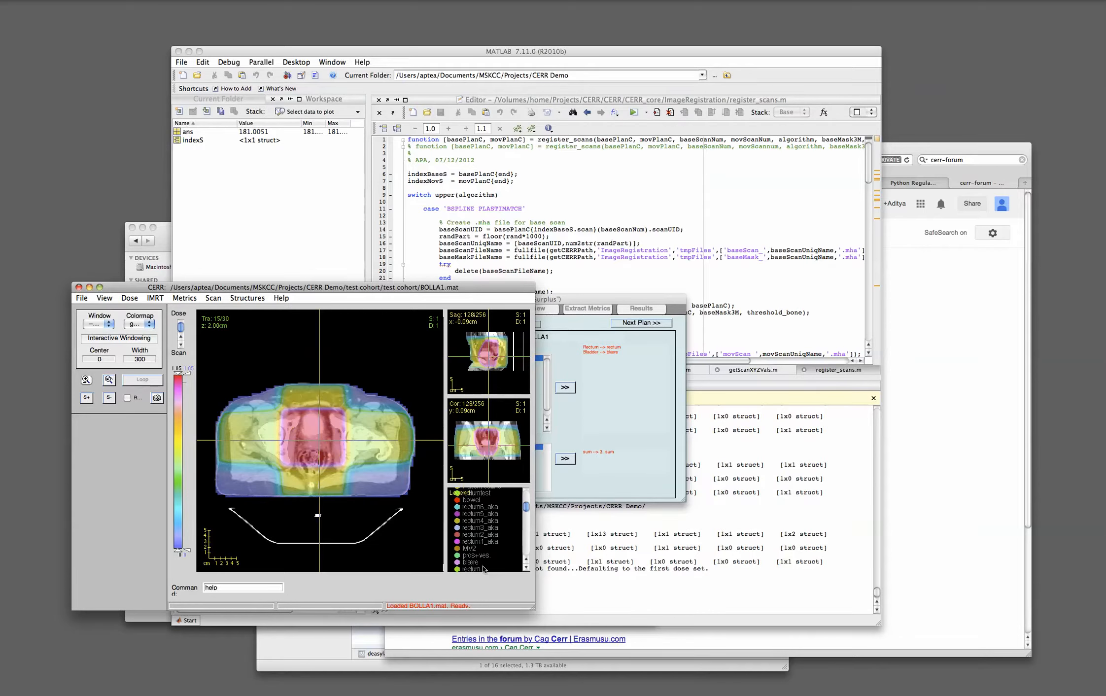
pyautogui.click(460, 568)
pyautogui.click(459, 562)
# Step: Close the BOLLA1 viewer without saving the plan and dismiss the CERR control panel
pyautogui.click(78, 287)
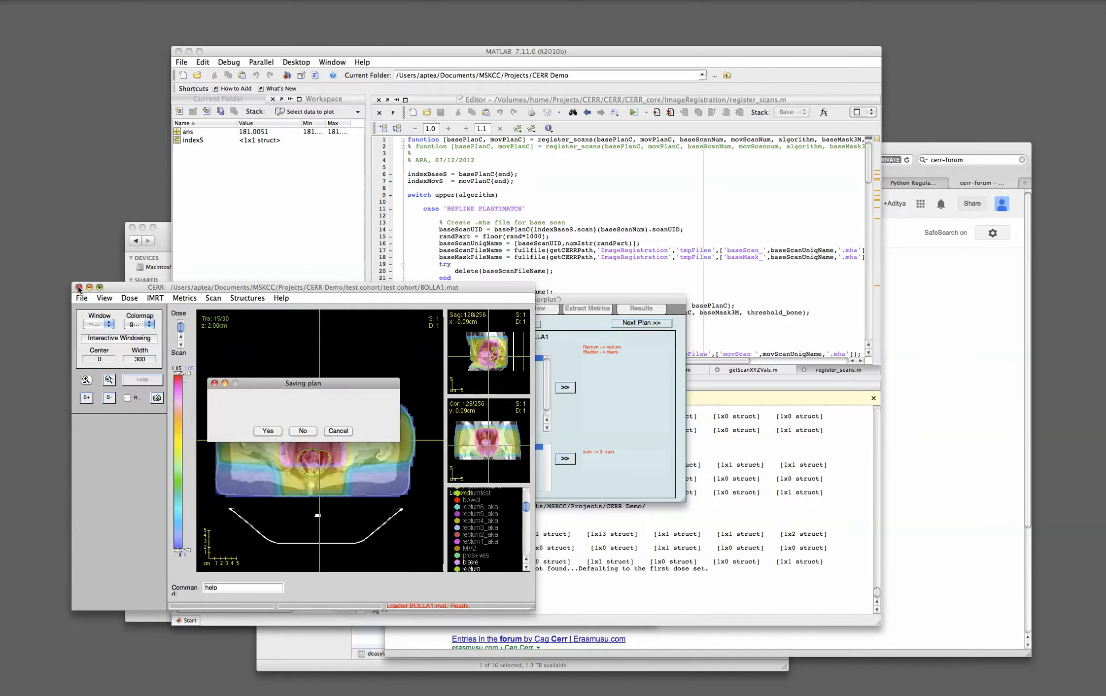
pyautogui.click(305, 431)
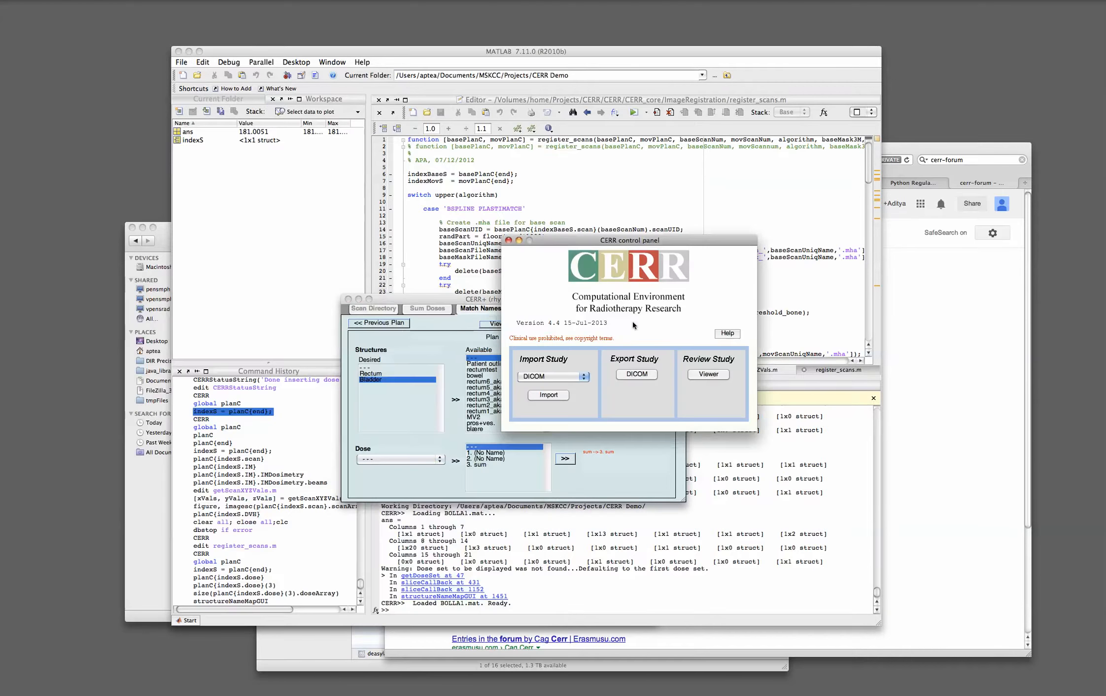
pyautogui.click(510, 240)
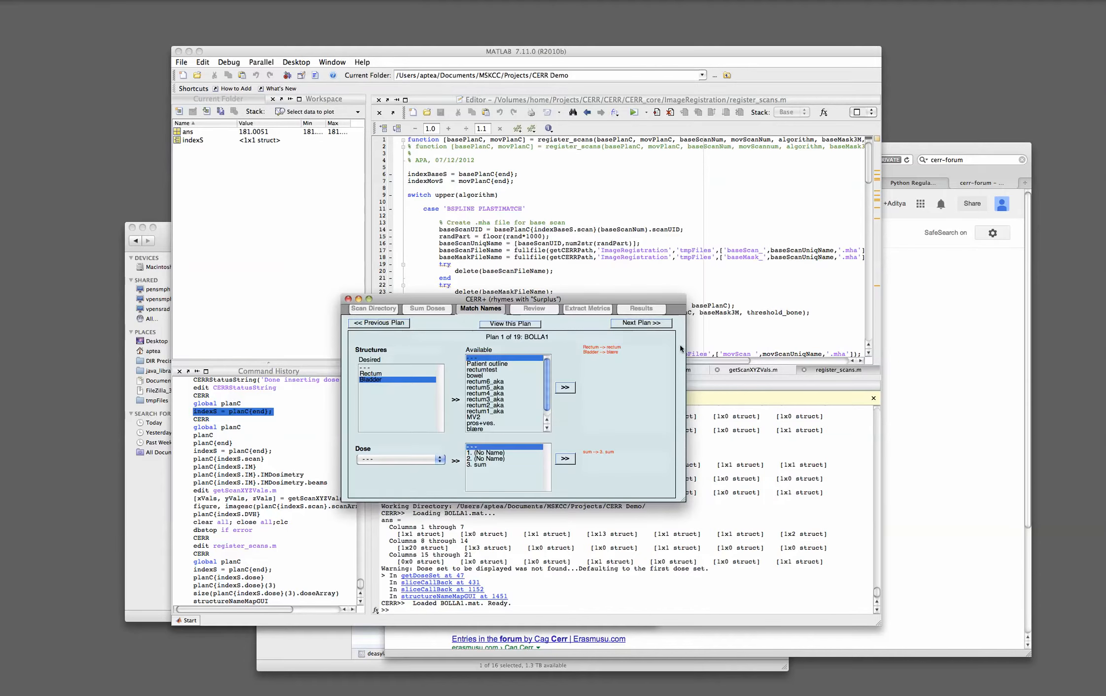
# Step: Browse the name matches through the cohort up to plan 13 and return to plan 12, BOLLA2
pyautogui.click(647, 324)
pyautogui.click(647, 323)
pyautogui.click(648, 323)
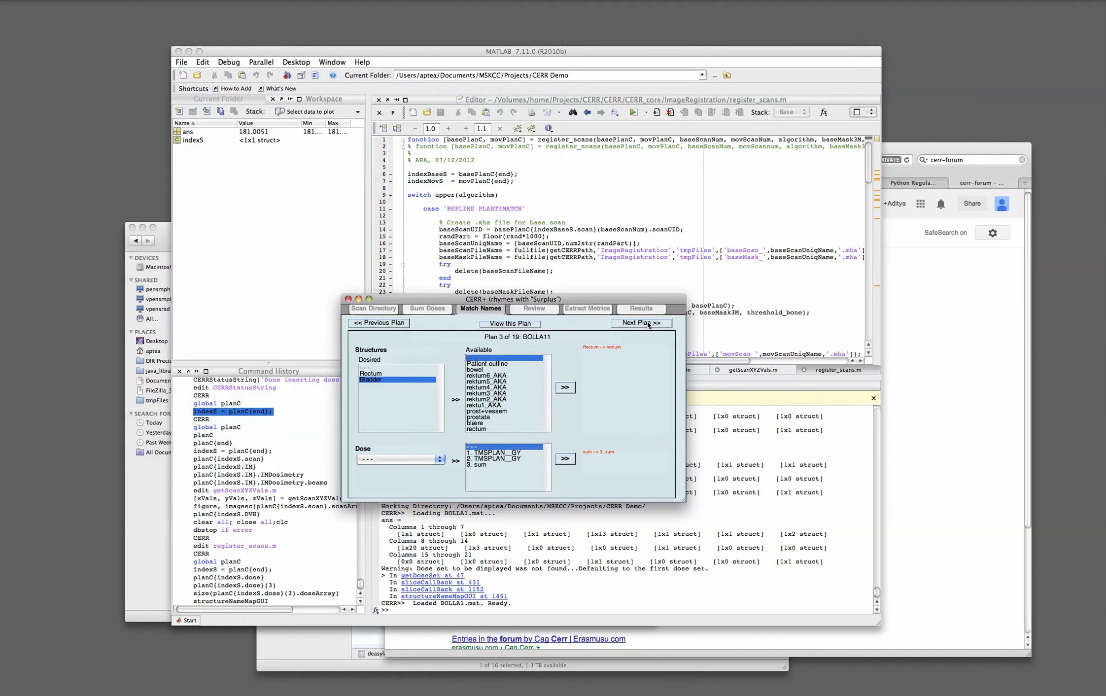
pyautogui.click(648, 323)
pyautogui.click(647, 324)
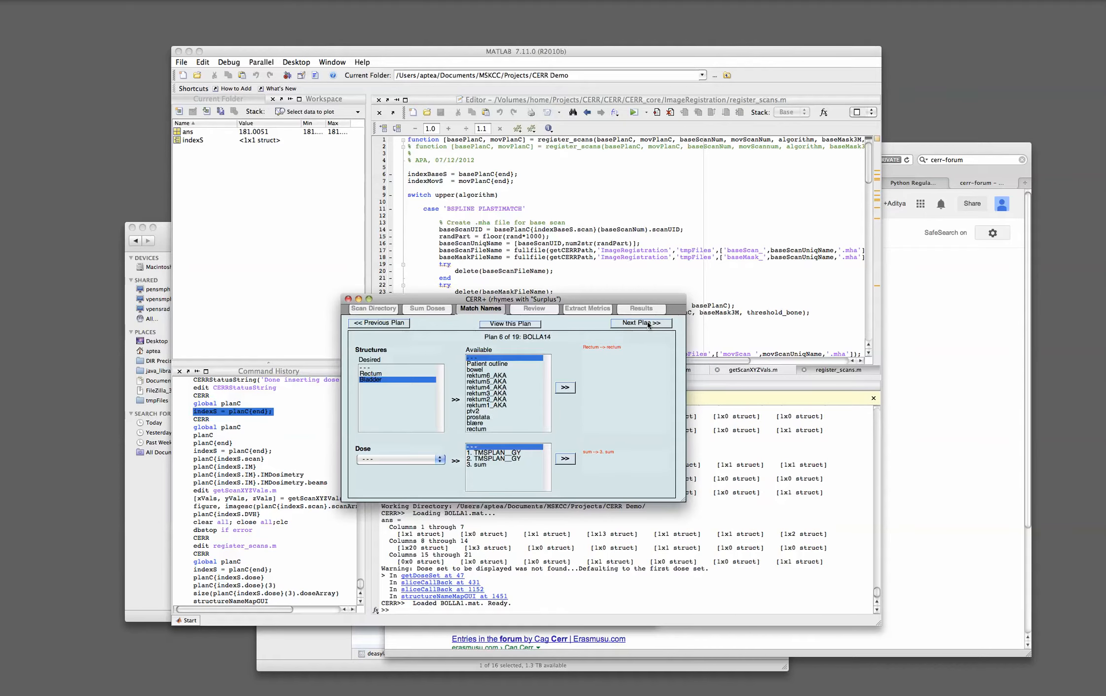
pyautogui.click(647, 323)
pyautogui.click(648, 323)
pyautogui.click(647, 323)
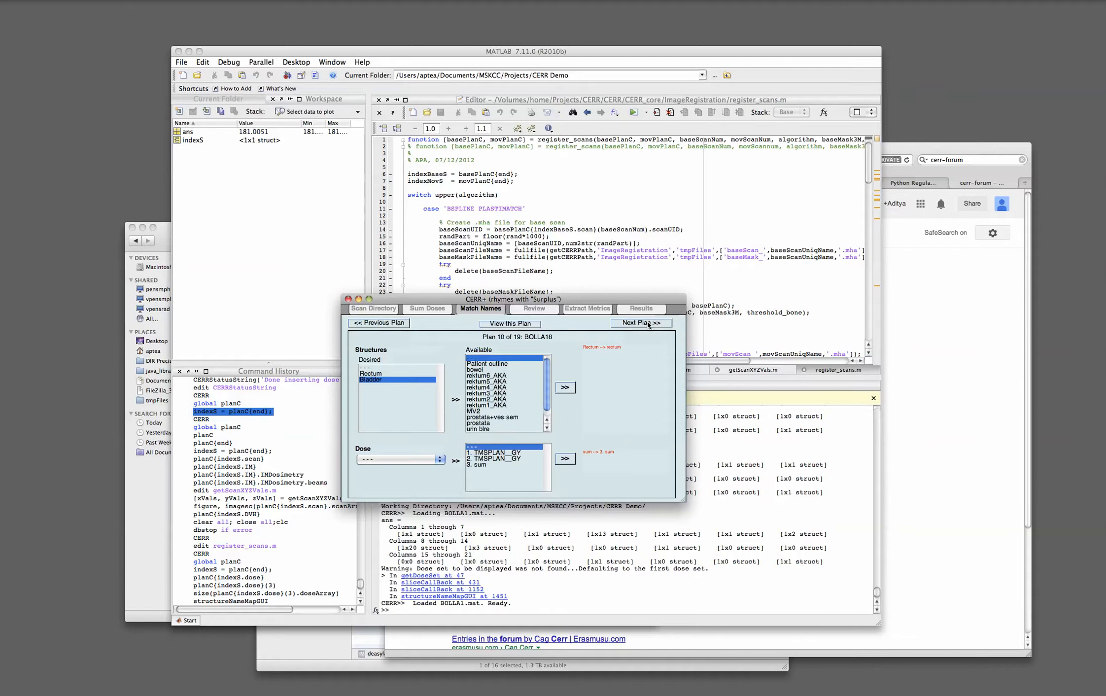
pyautogui.click(647, 323)
pyautogui.click(648, 324)
pyautogui.click(647, 323)
pyautogui.click(647, 323)
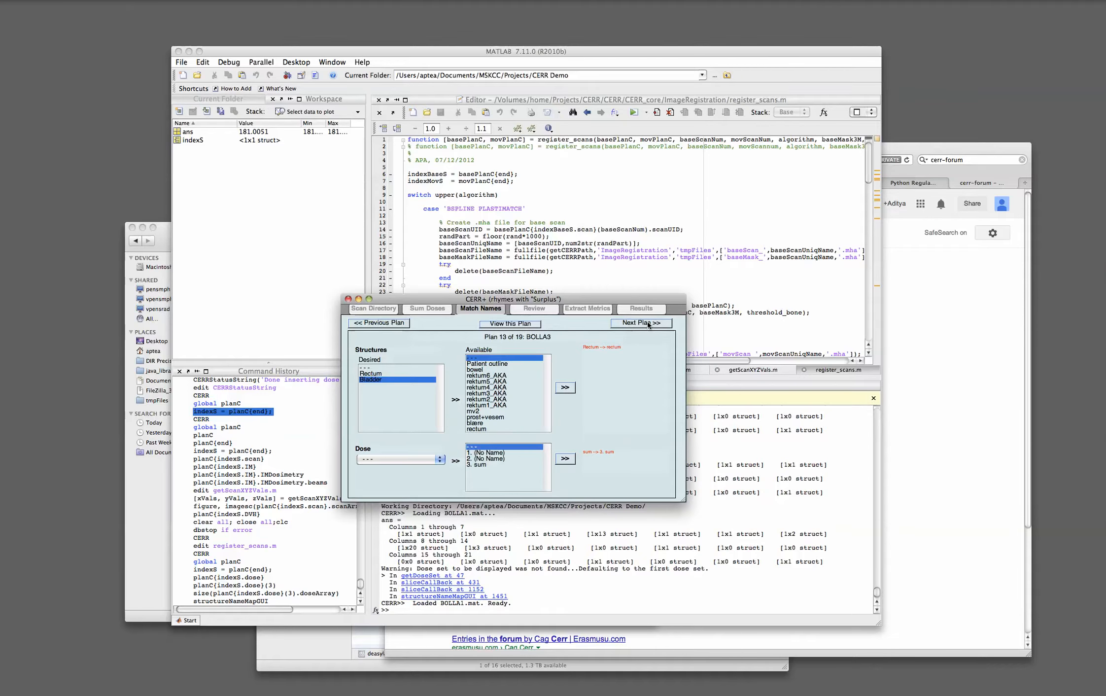
pyautogui.click(399, 323)
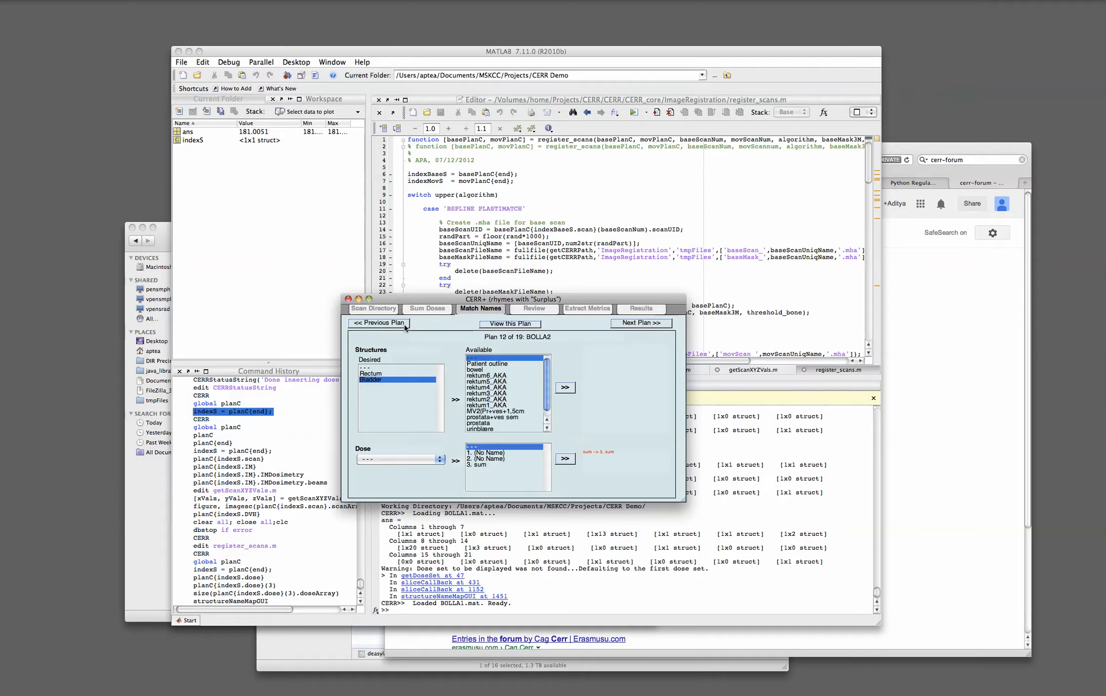
# Step: Match the desired Rectum structure to "rektum" for plan BOLLA2 and advance to plan 16, BOLLA6
pyautogui.click(379, 374)
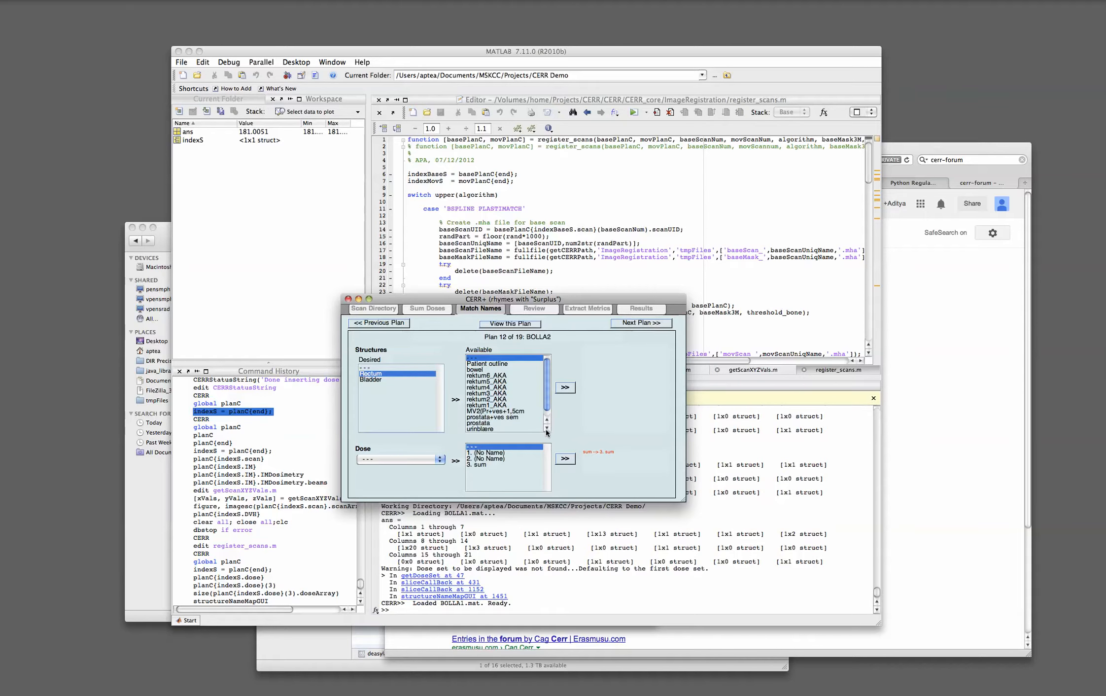
pyautogui.click(545, 428)
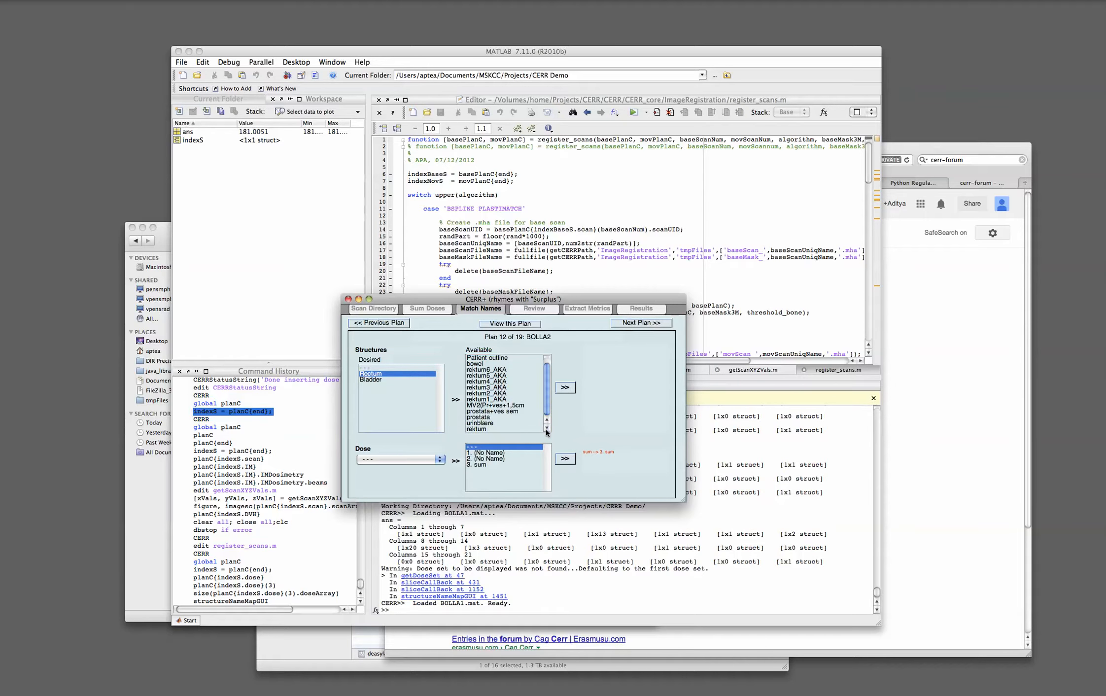
pyautogui.click(481, 428)
pyautogui.click(565, 387)
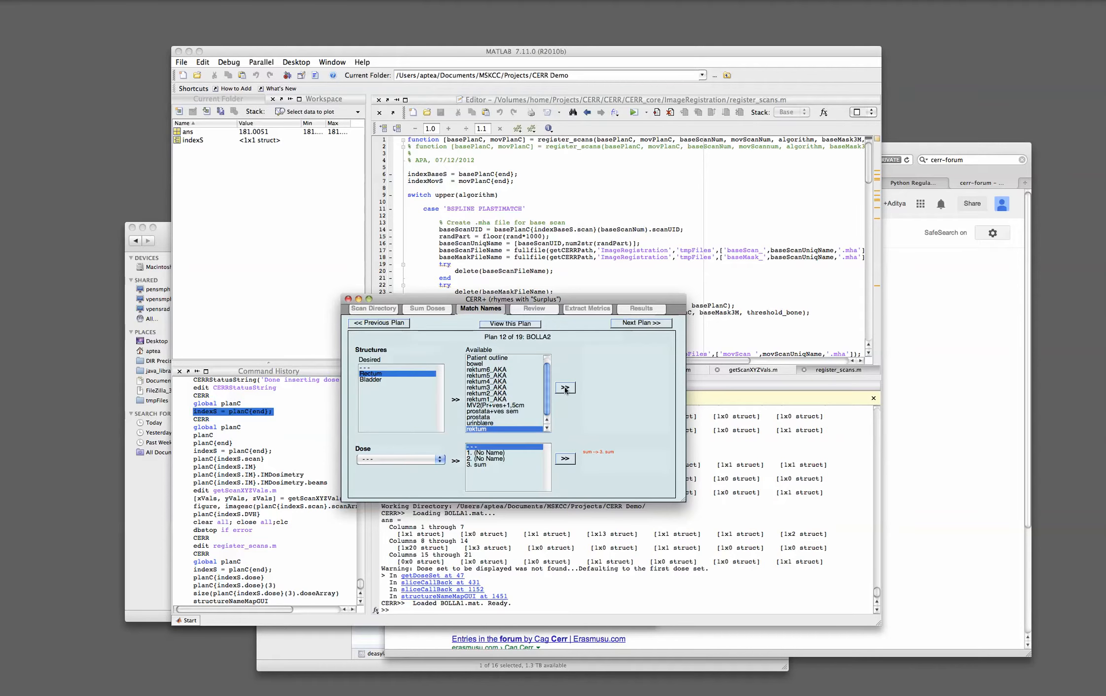
pyautogui.click(377, 380)
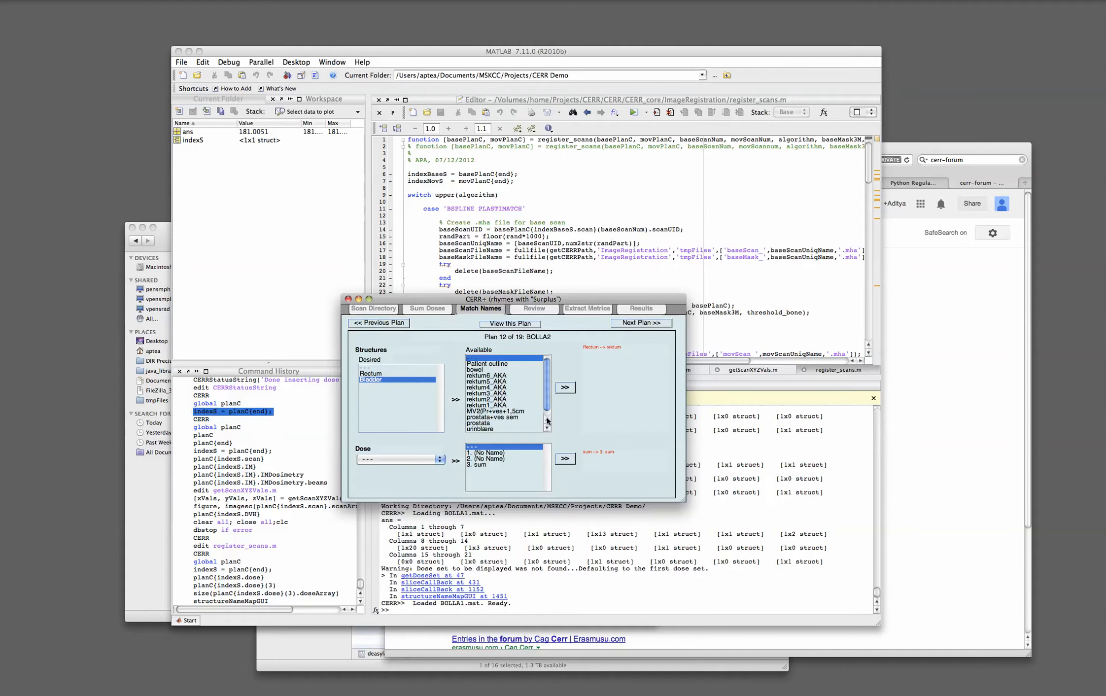
pyautogui.click(636, 323)
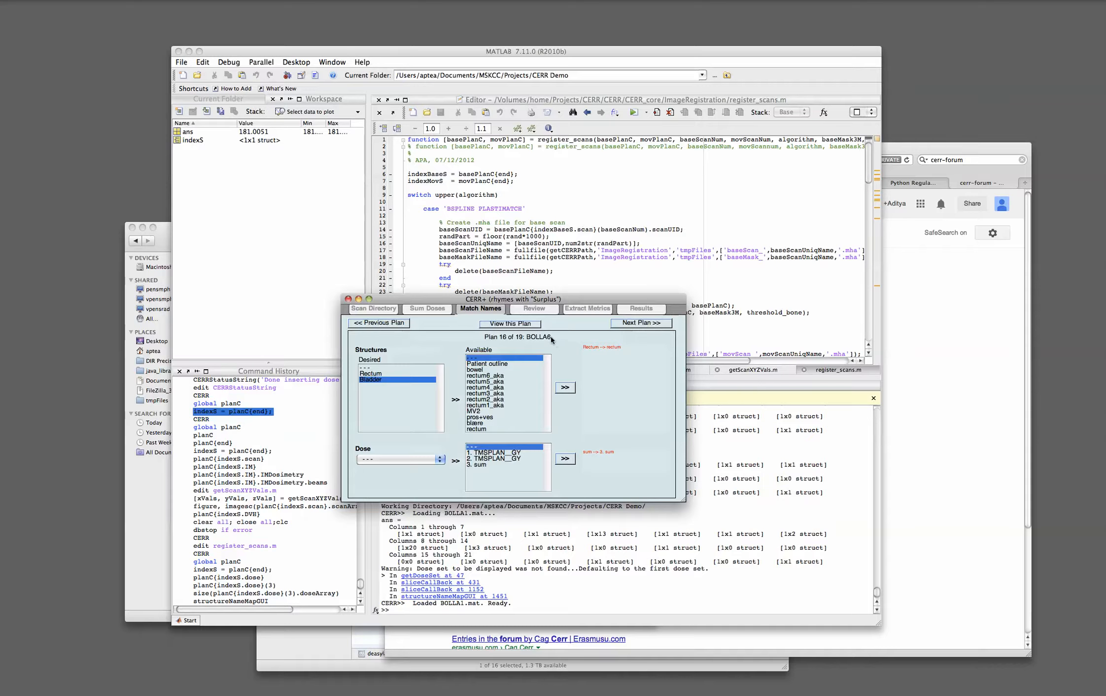
# Step: Go to the Review stage, open the Rectum of the listed plans BOLLA1 through BOLLA6 in an enlarged viewer, and browse to the 2.50 cm slices
pyautogui.click(547, 306)
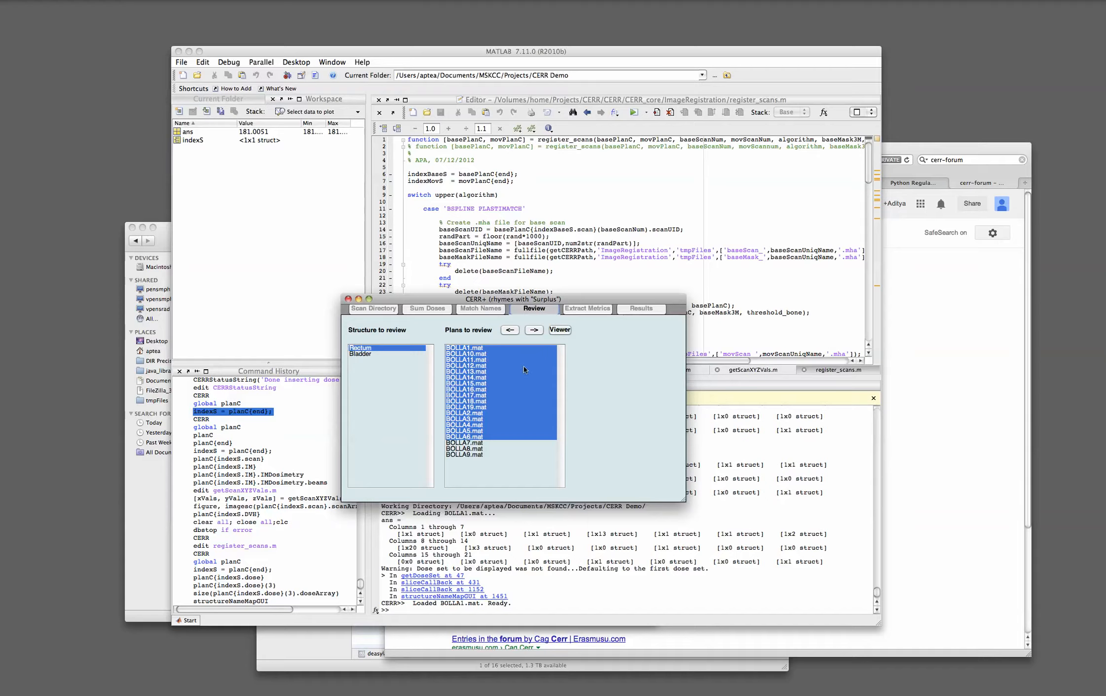
pyautogui.click(560, 329)
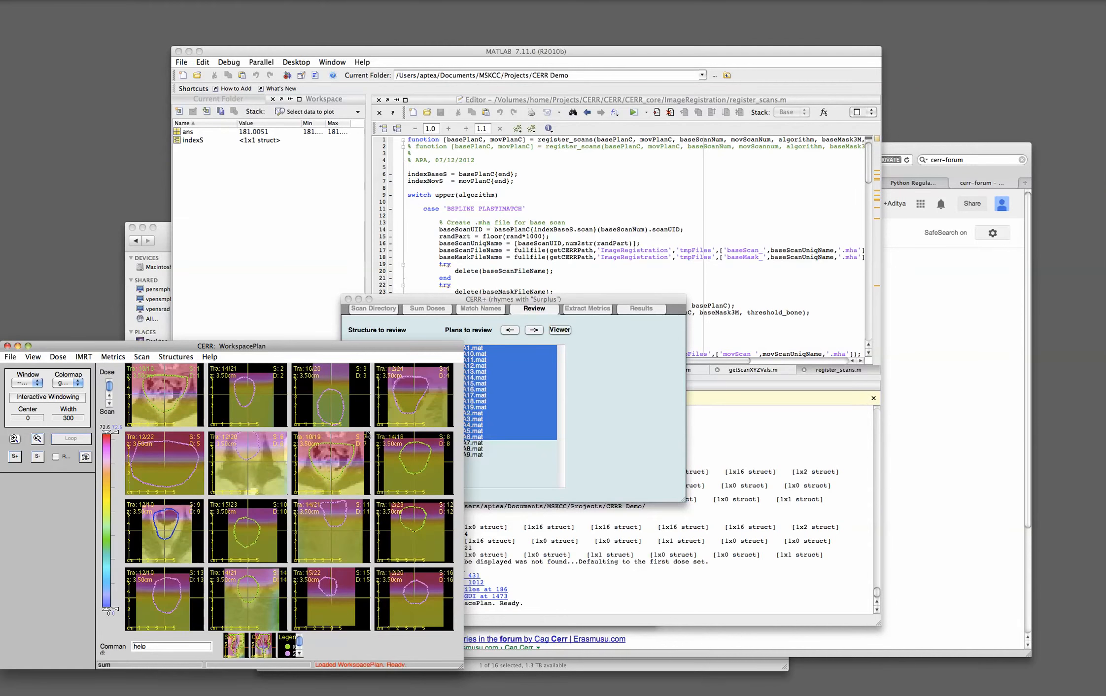
pyautogui.moveTo(341, 346); pyautogui.dragTo(423, 81)
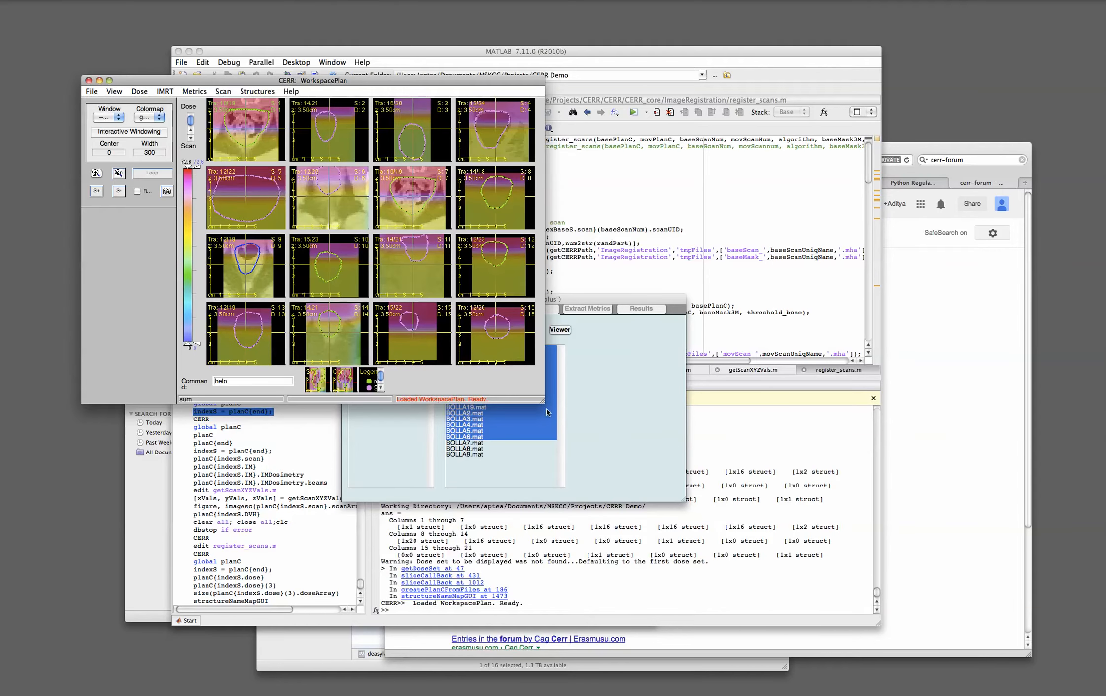
pyautogui.moveTo(543, 403); pyautogui.dragTo(742, 574)
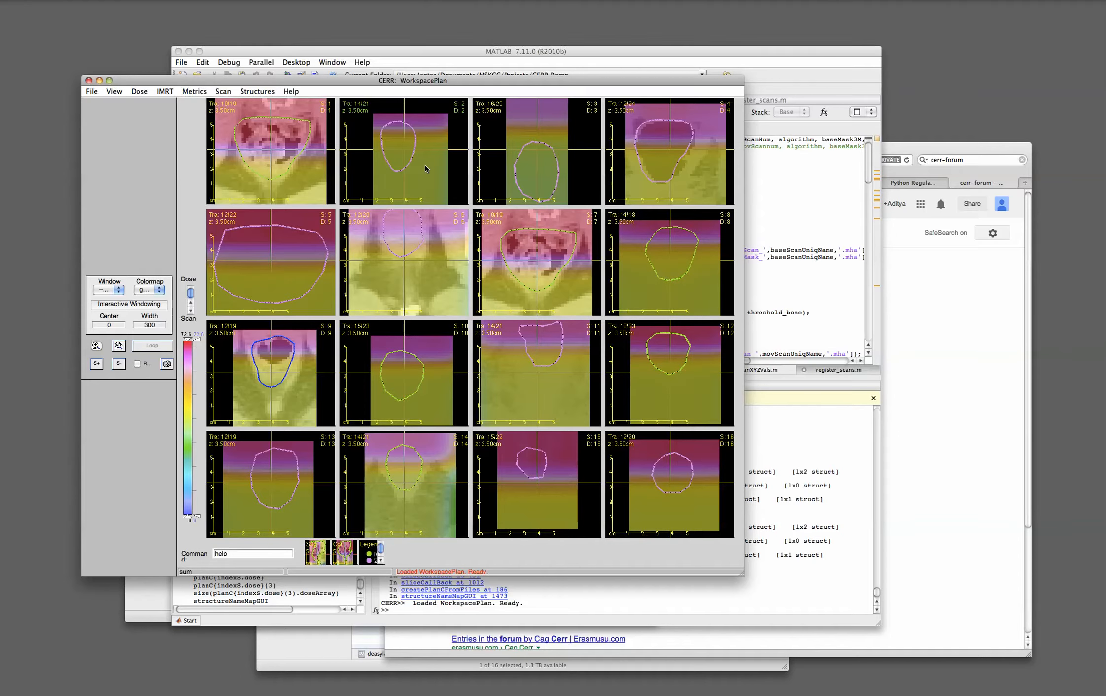
pyautogui.press('Down')
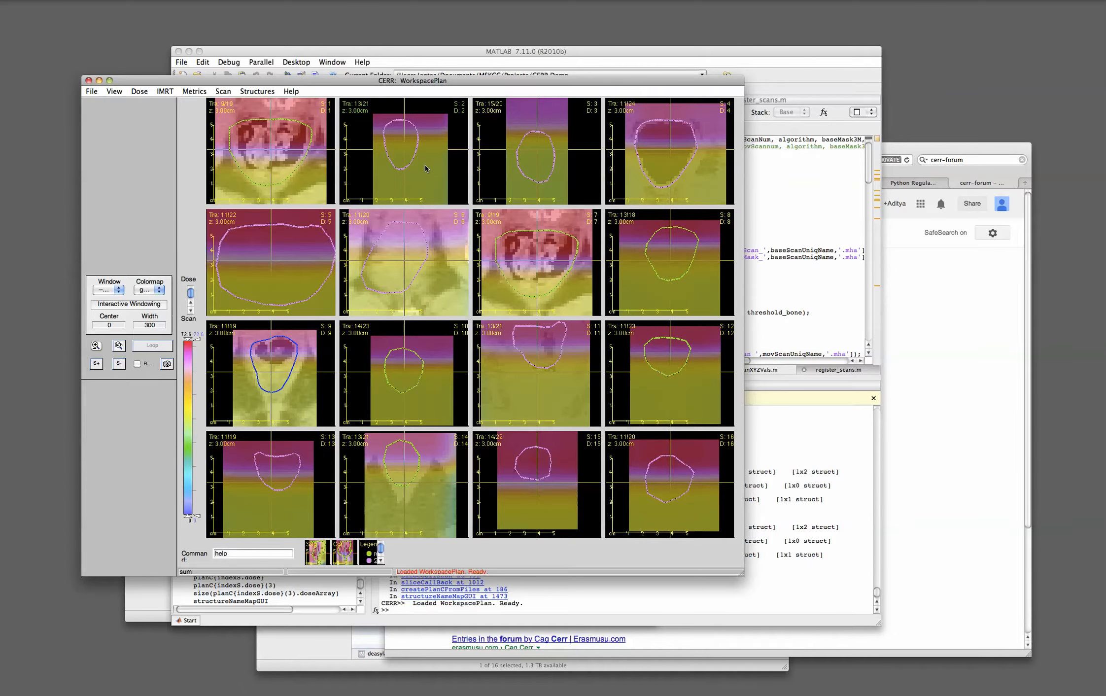
pyautogui.press('Down')
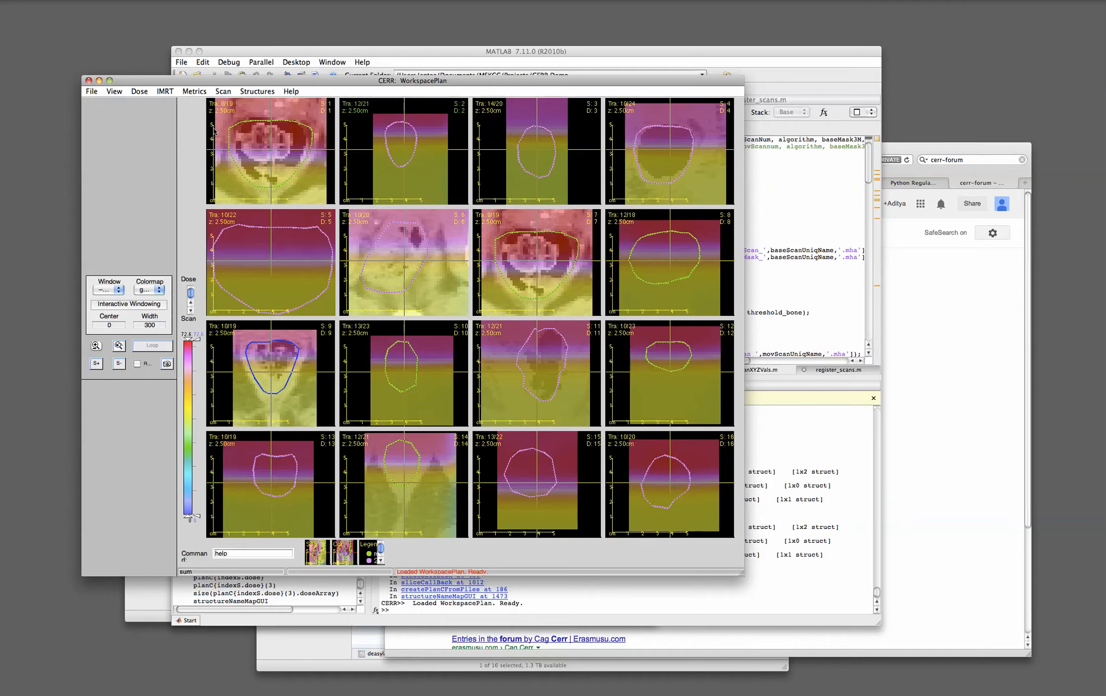
# Step: Close the multi-plan review viewer without saving changes and dismiss the CERR control panel
pyautogui.click(89, 80)
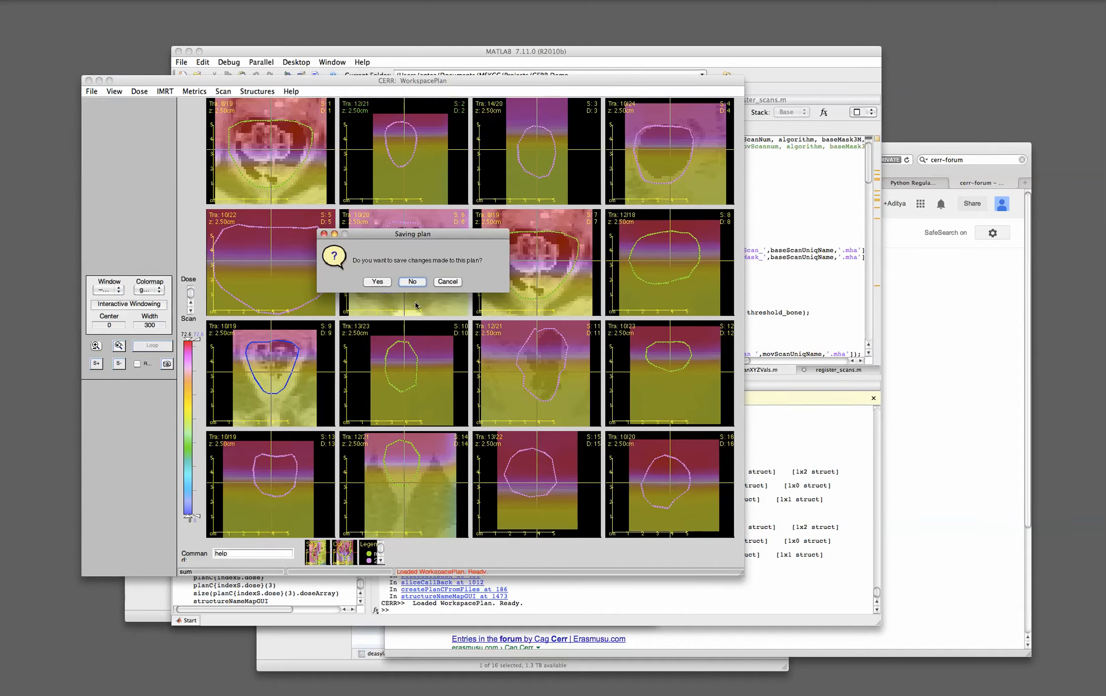
pyautogui.click(414, 281)
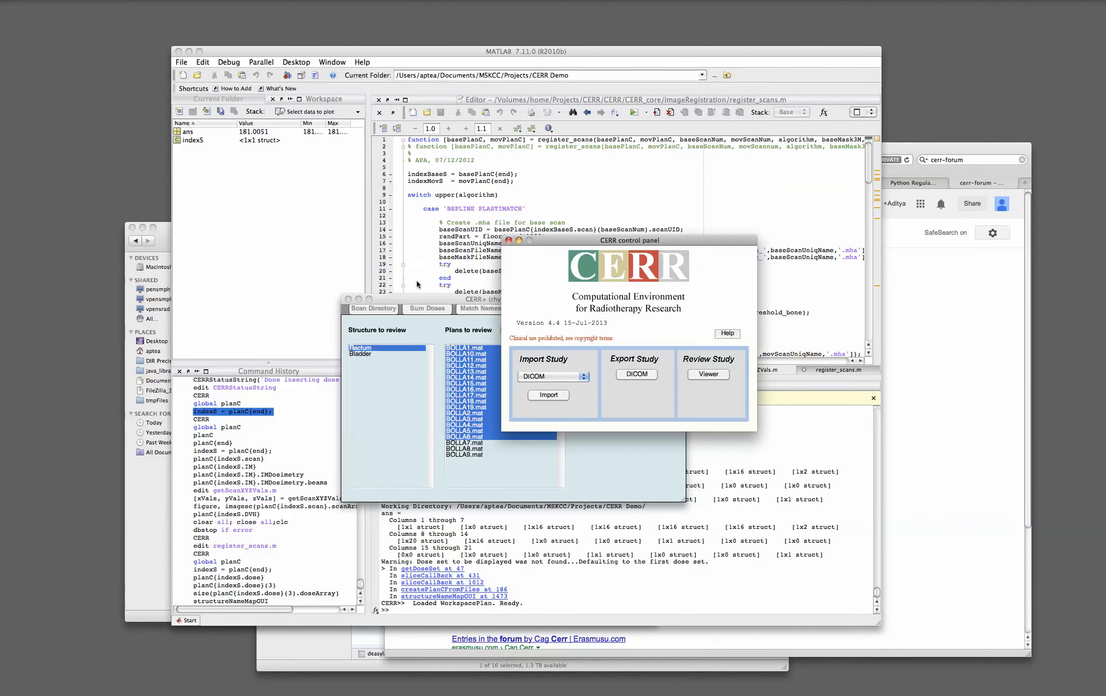
pyautogui.click(509, 240)
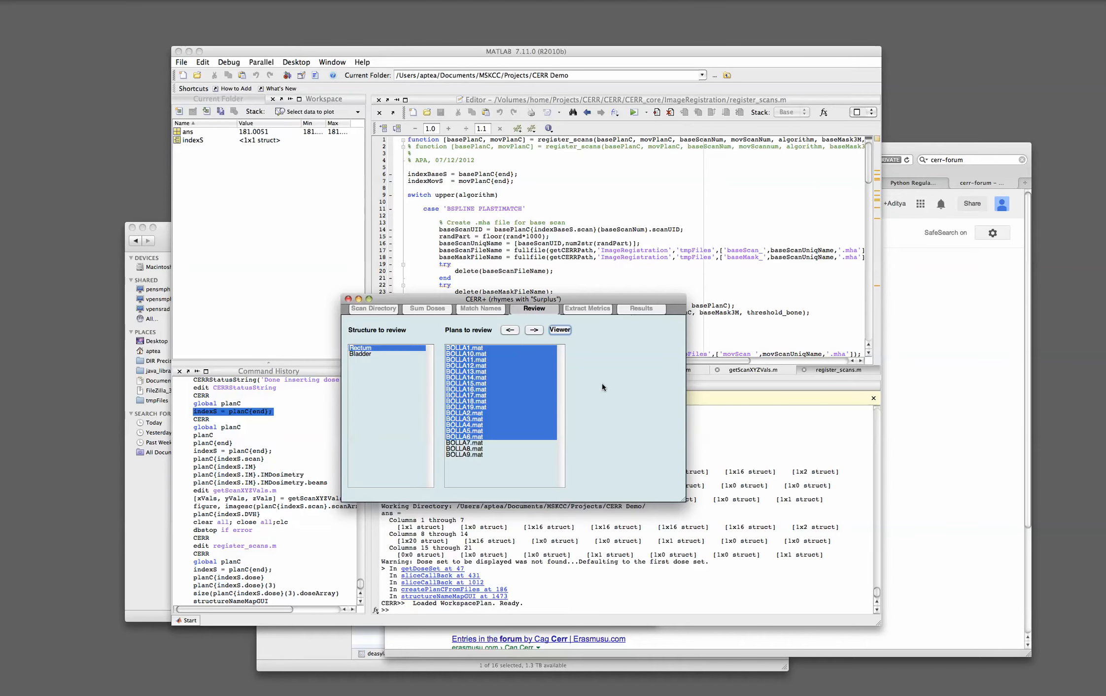
# Step: Go to the Extract Metrics stage and check the available export formats, keeping DREES (.mat) with no user-defined metrics
pyautogui.click(593, 309)
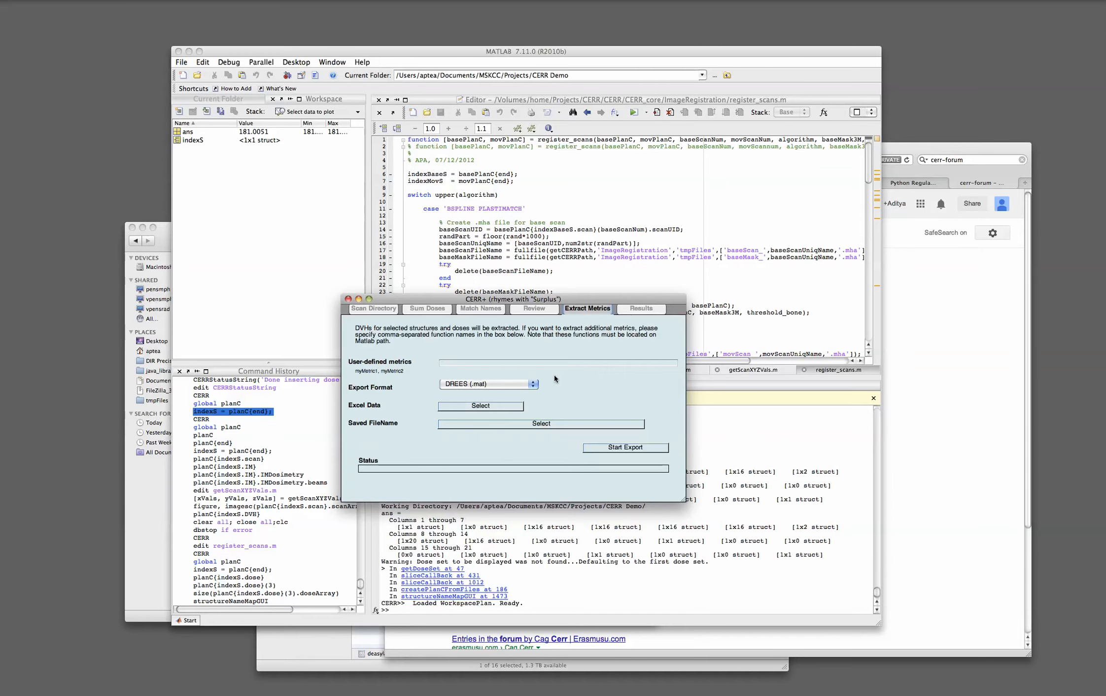
pyautogui.click(518, 362)
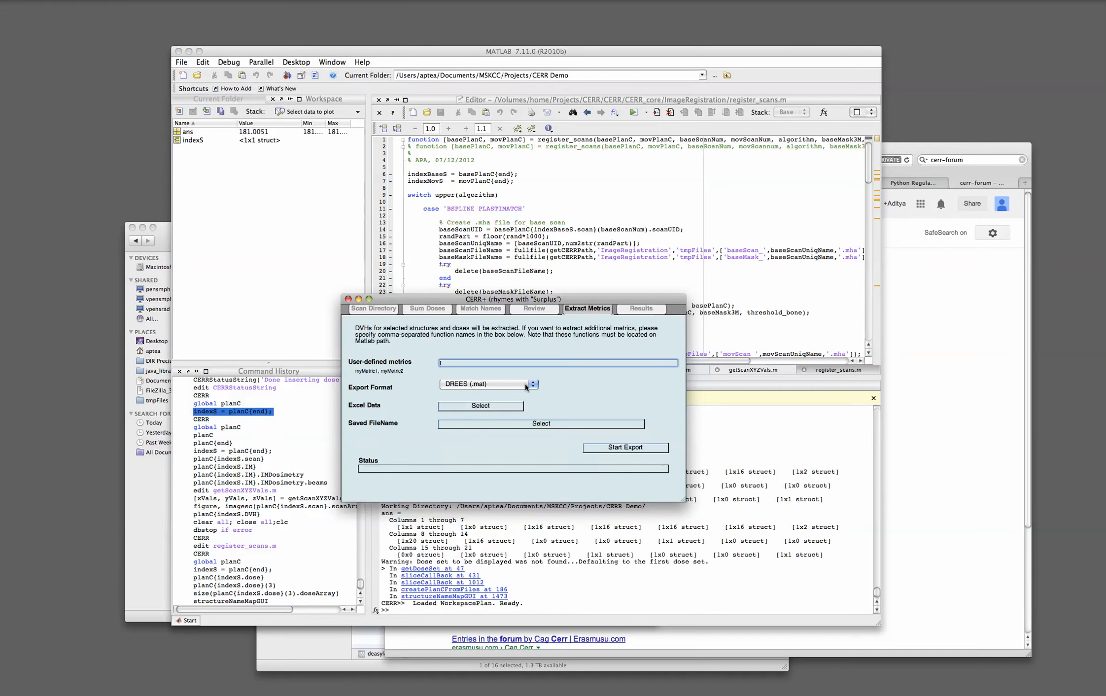
pyautogui.click(519, 383)
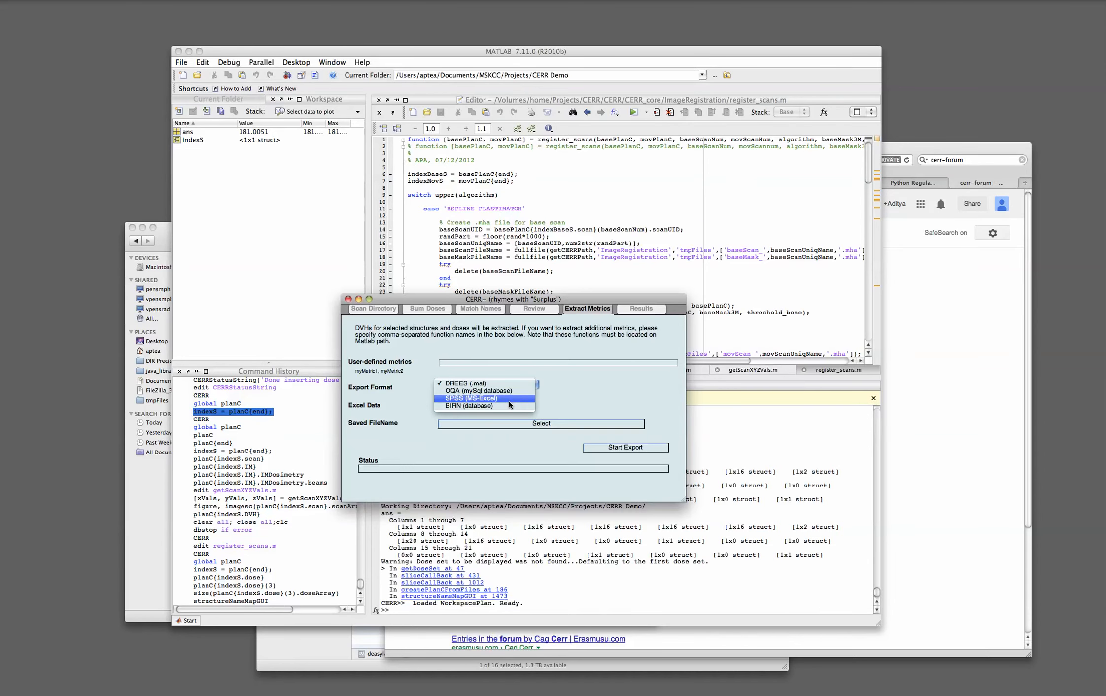
pyautogui.click(594, 390)
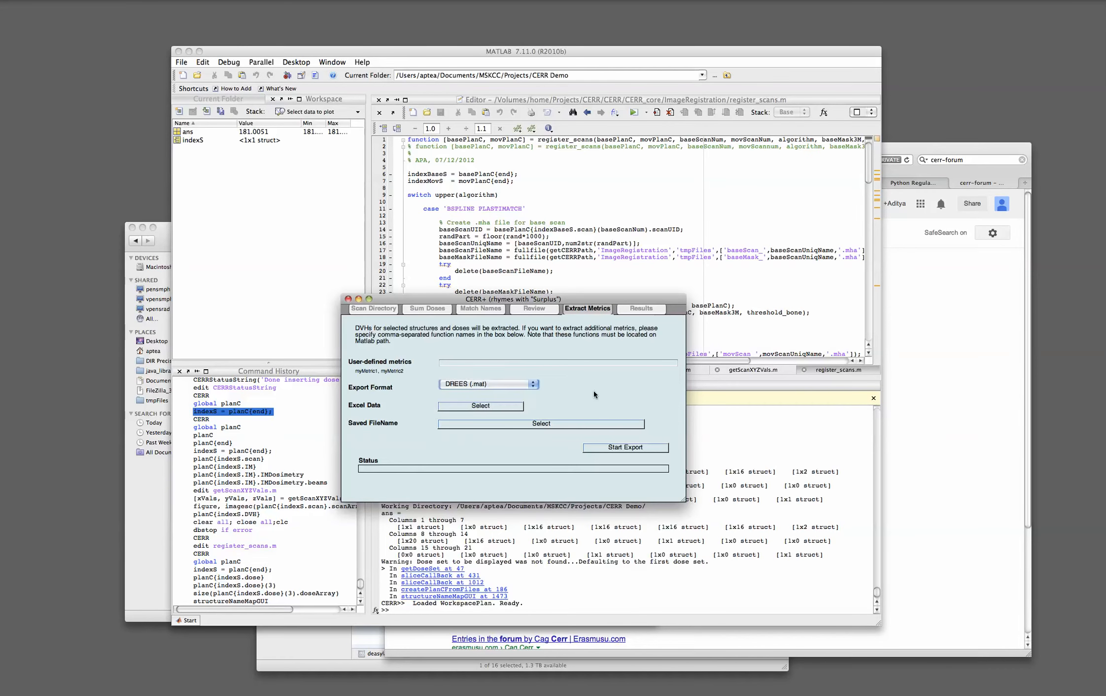
# Step: Select Outcomes.xls from the test cohort folder as the Excel data for the export
pyautogui.click(480, 406)
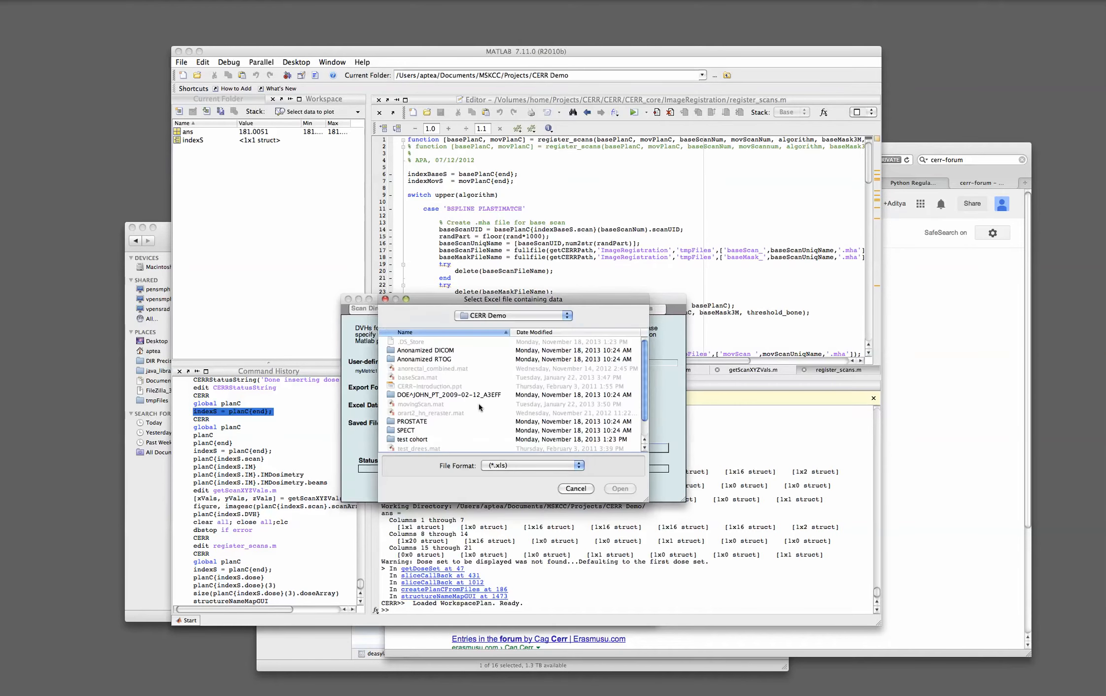
pyautogui.scroll(-3, 478, 404)
pyautogui.scroll(3, 481, 348)
pyautogui.scroll(-2, 424, 407)
pyautogui.click(423, 420)
pyautogui.doubleClick(423, 421)
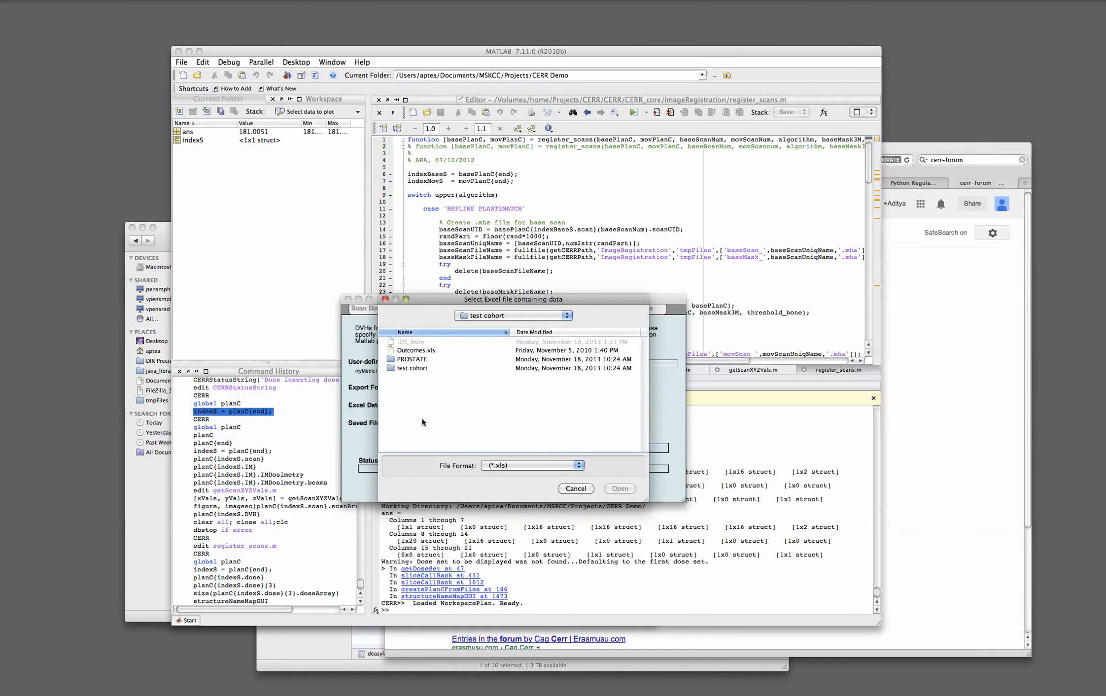
pyautogui.doubleClick(413, 350)
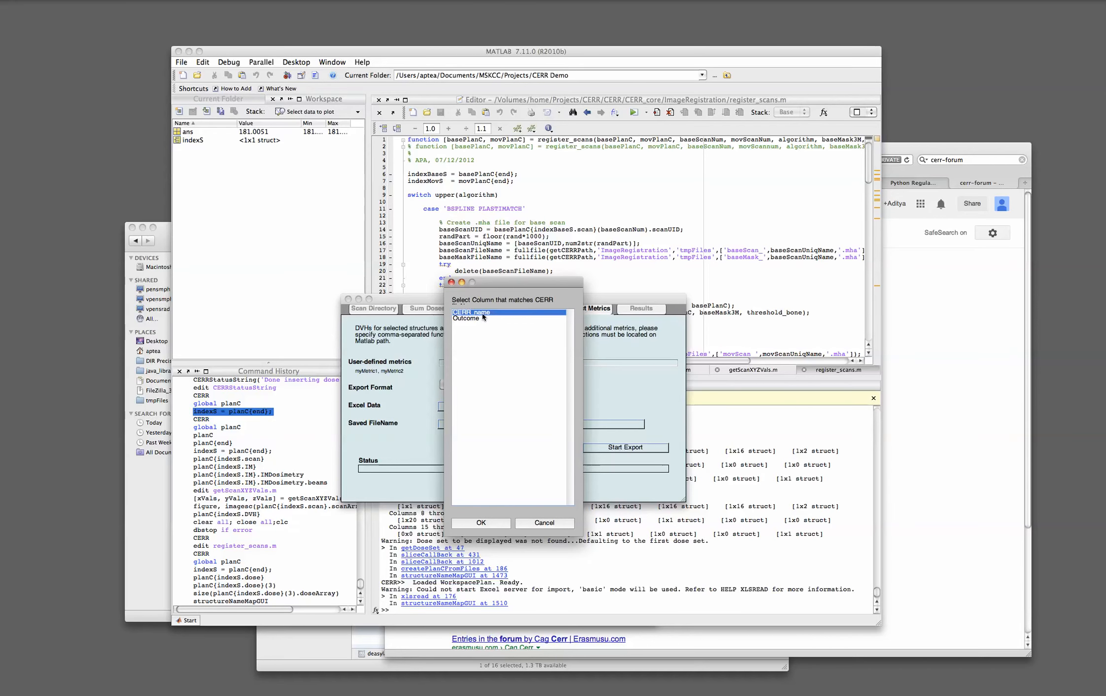
# Step: Match the Excel data by the CERR_name column and choose Outcome as both the metric and the outcome
pyautogui.click(499, 523)
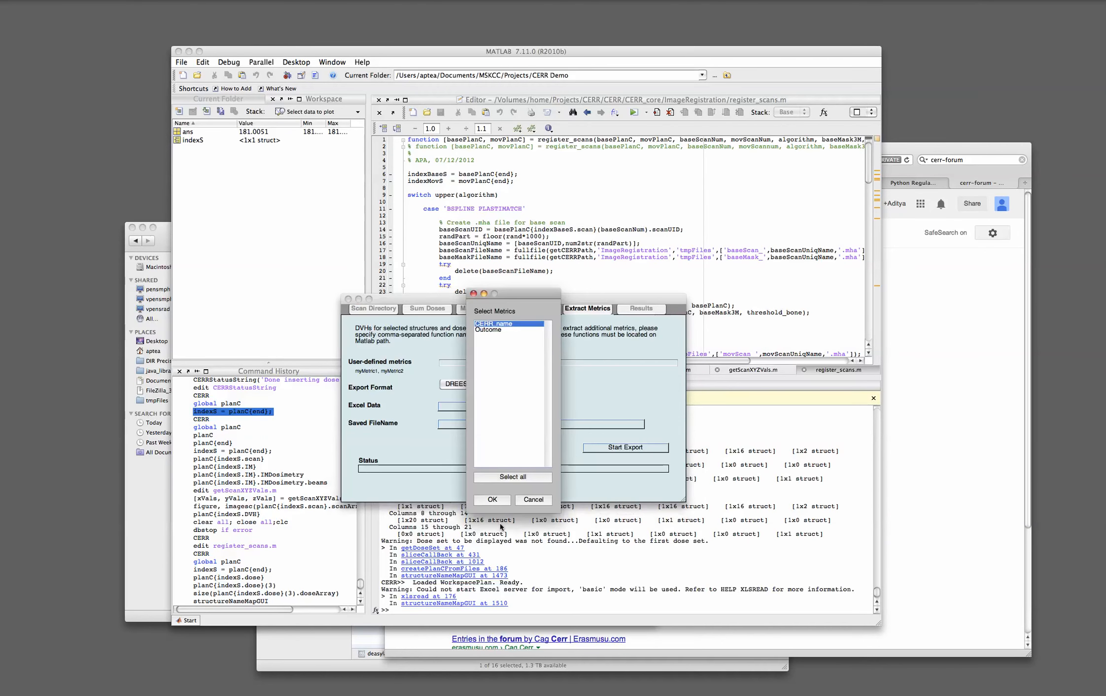
pyautogui.click(498, 329)
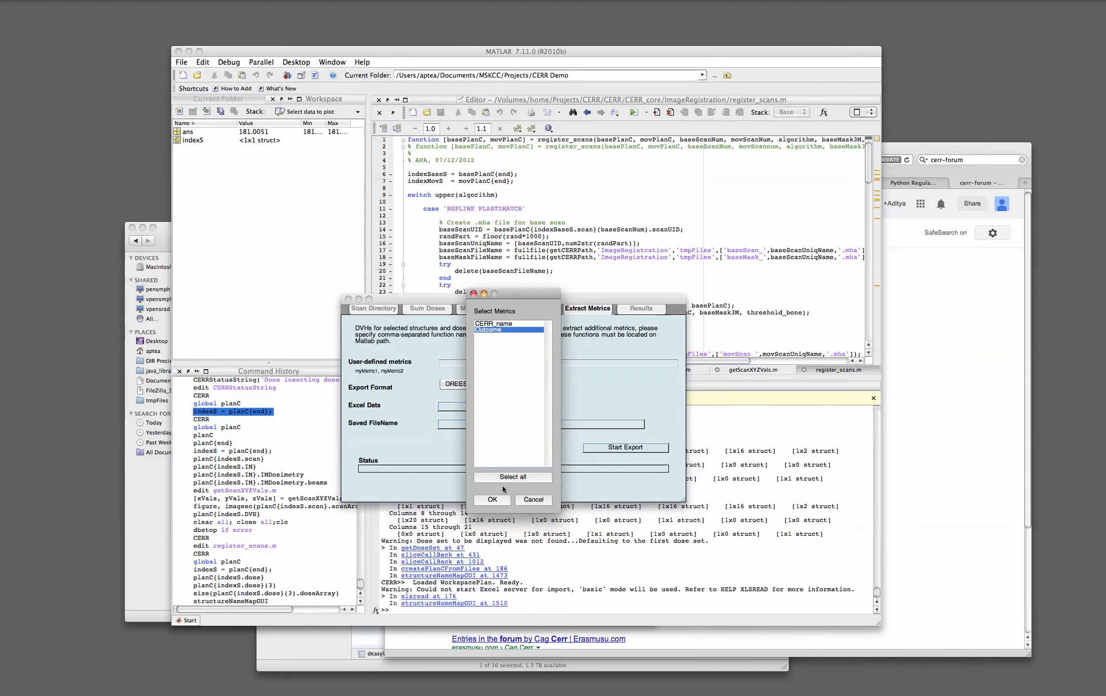
pyautogui.click(502, 502)
pyautogui.click(510, 329)
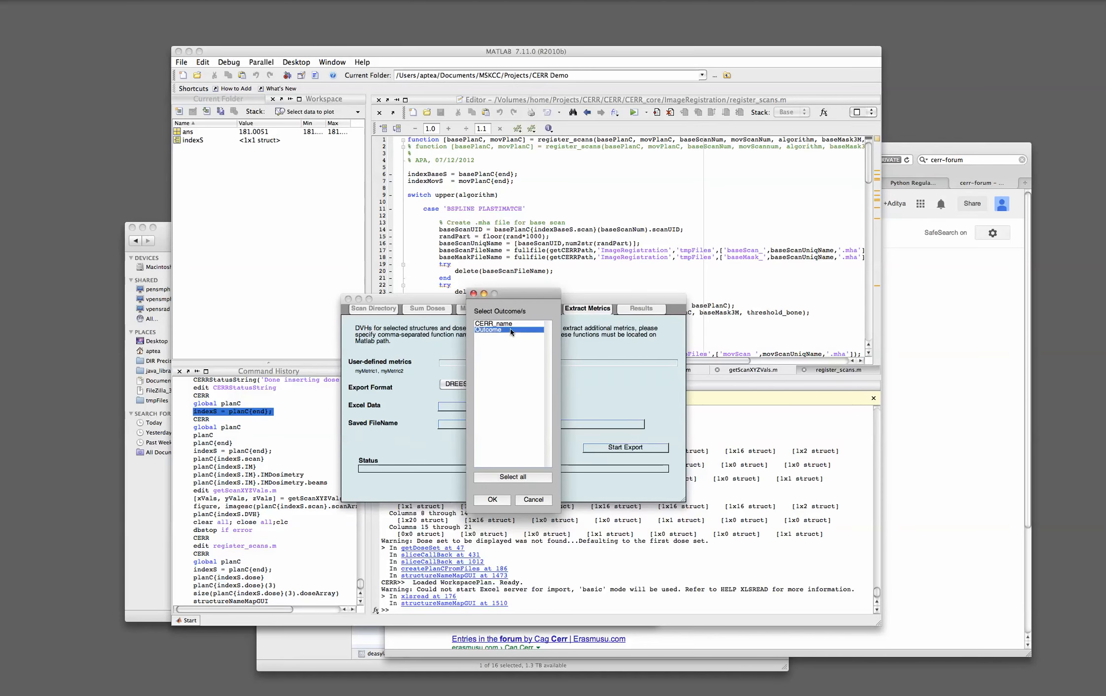
pyautogui.click(505, 500)
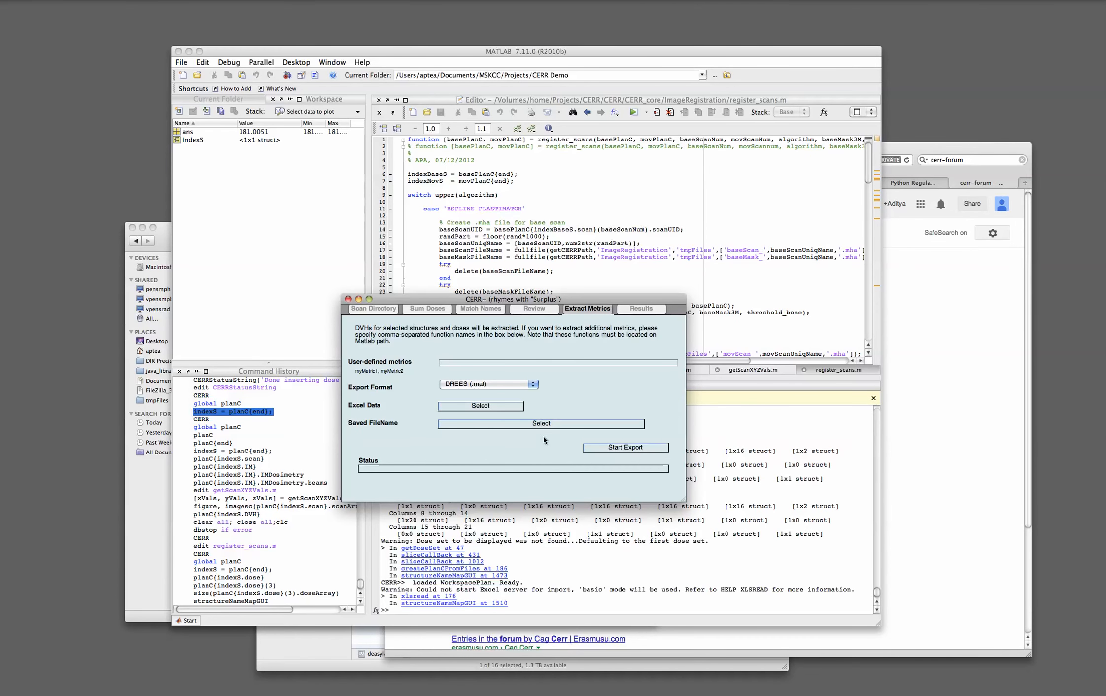
# Step: Name the export file drees_dvhs_outcomes in the CERR Demo folder and run the metrics export
pyautogui.click(520, 423)
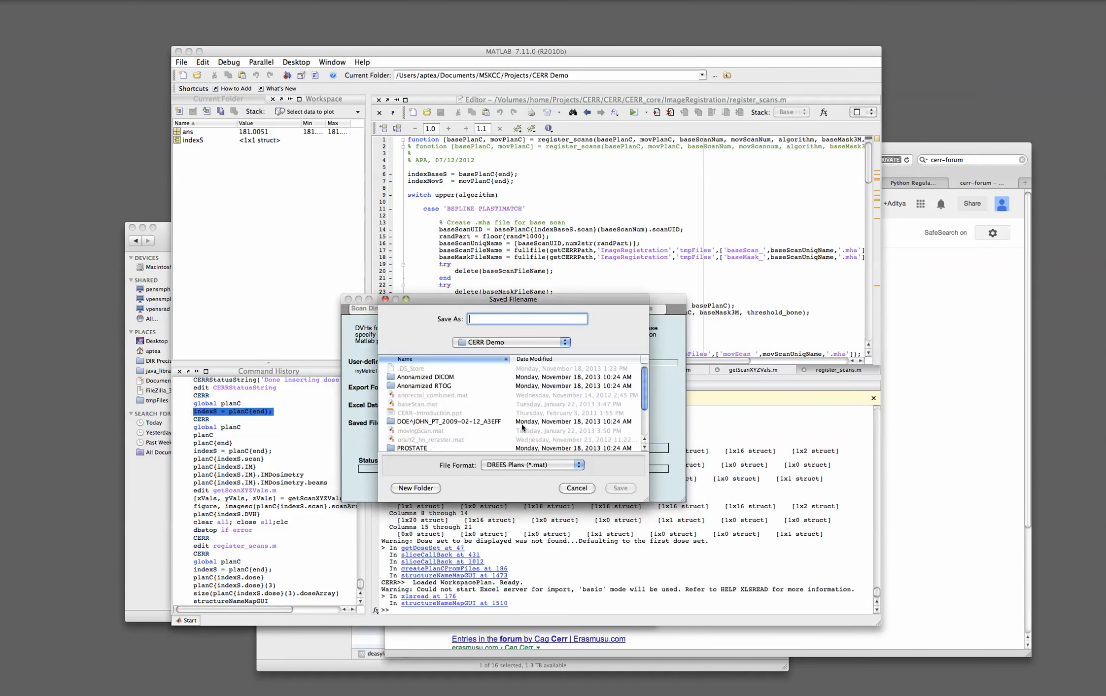
pyautogui.scroll(-3, 434, 434)
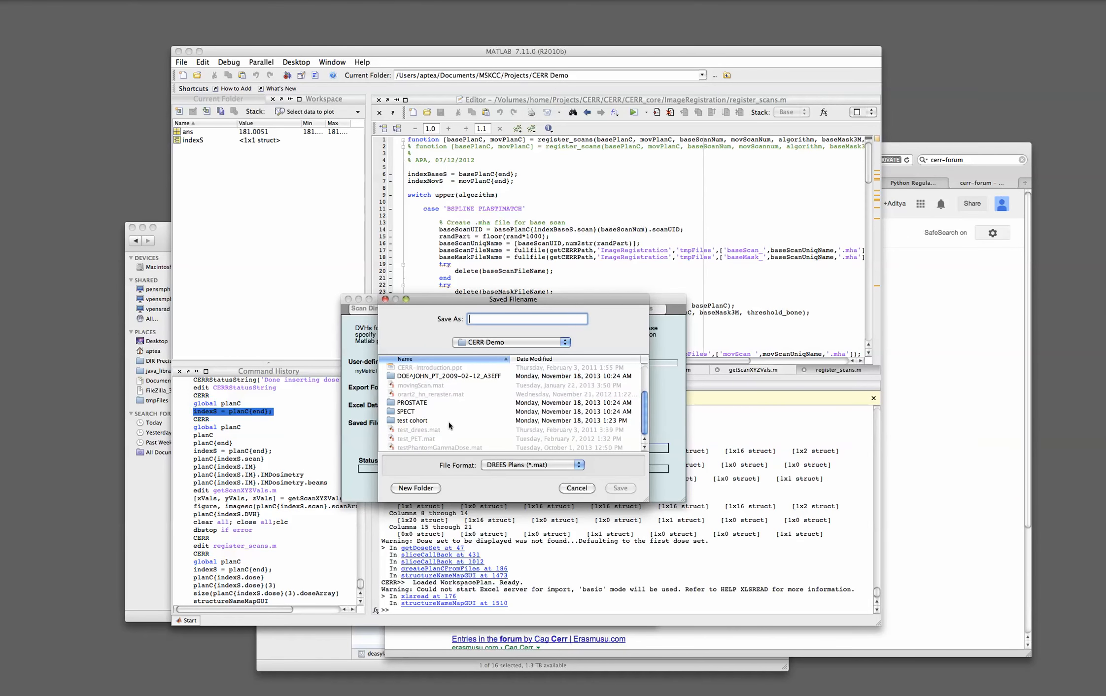
pyautogui.scroll(3, 448, 422)
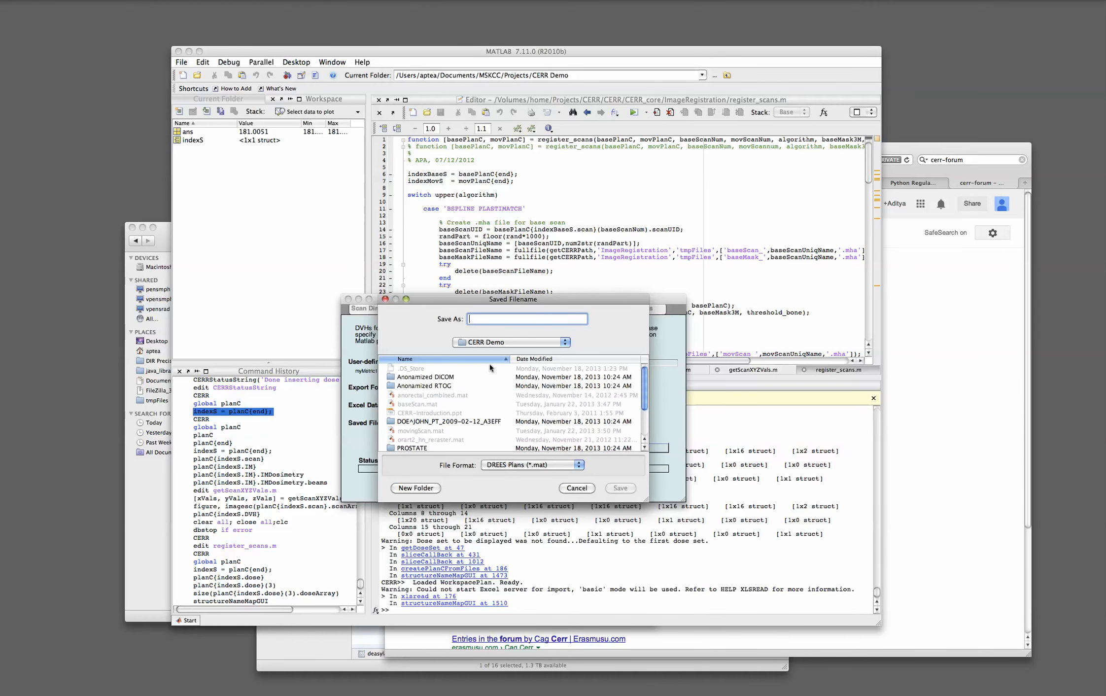
pyautogui.write('drees_dvhs_ou')
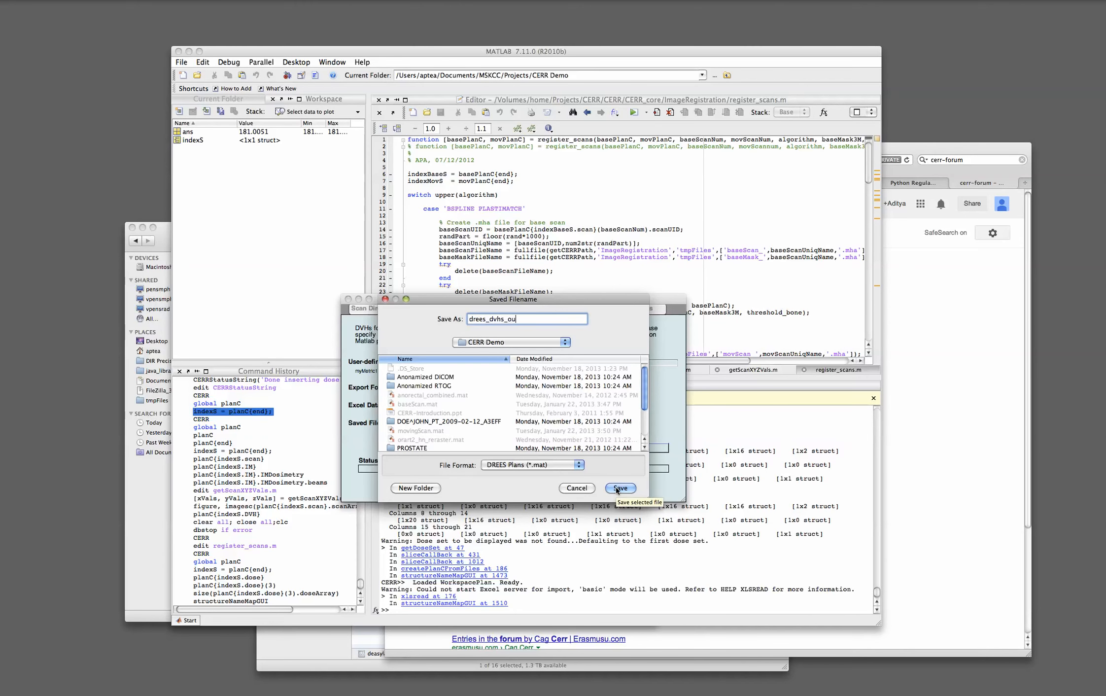
pyautogui.write('tcomes')
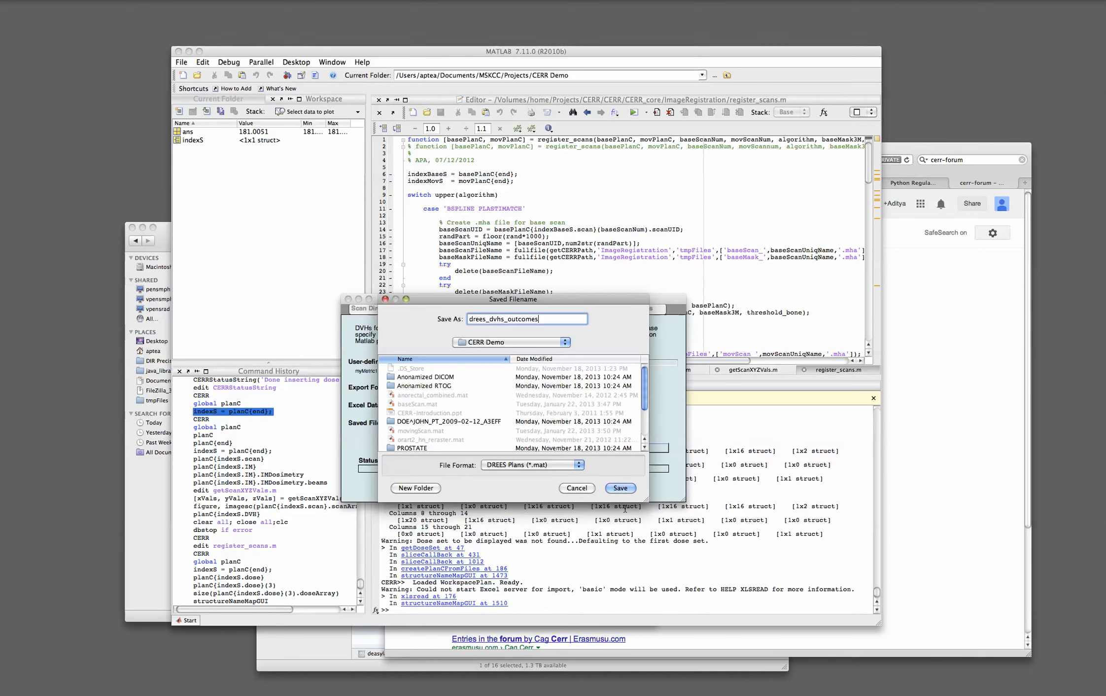
pyautogui.click(620, 488)
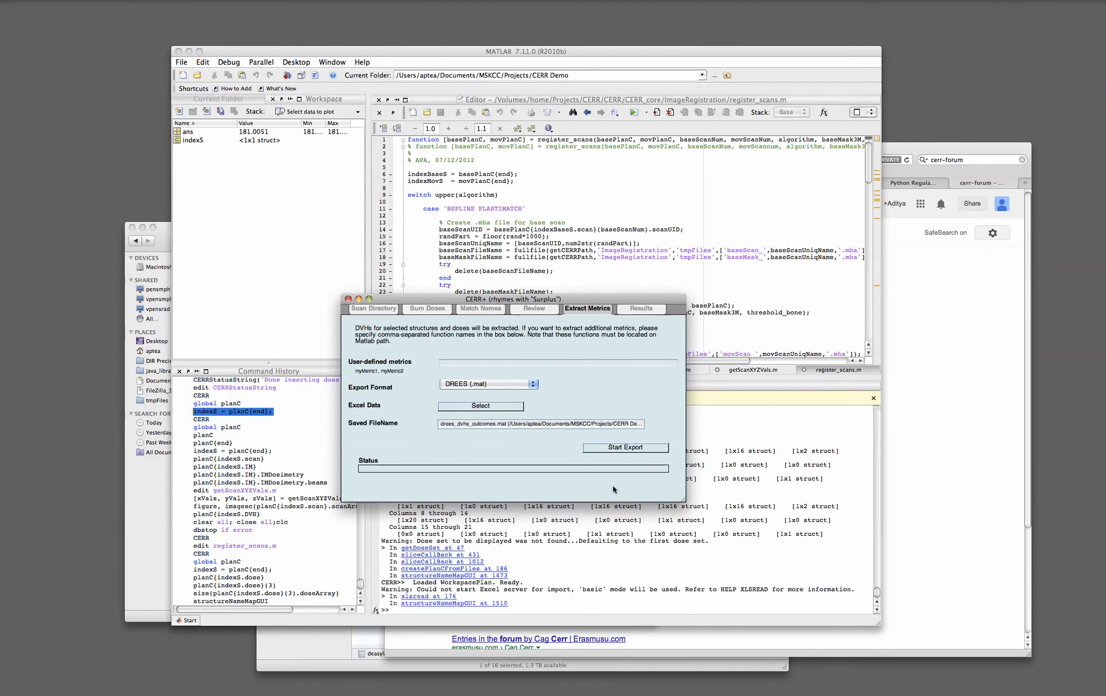
pyautogui.click(619, 446)
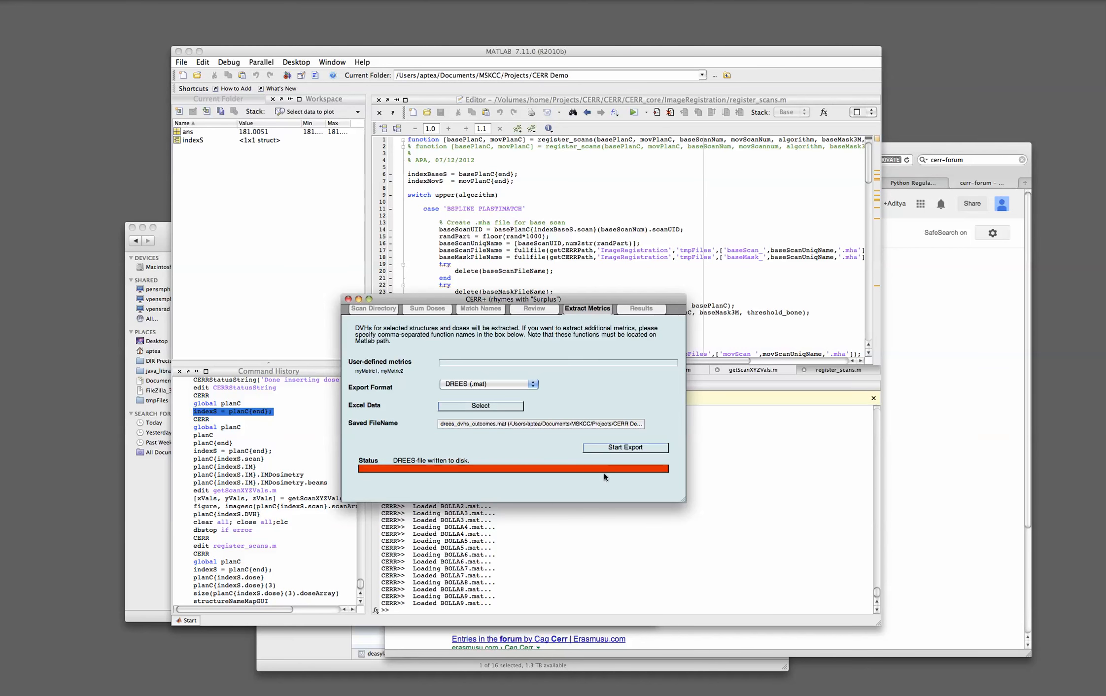
# Step: Switch to Finder, go up to the CERR Demo folder, and load drees_dvhs_outcomes.mat into the MATLAB Command Window
pyautogui.press('F3')
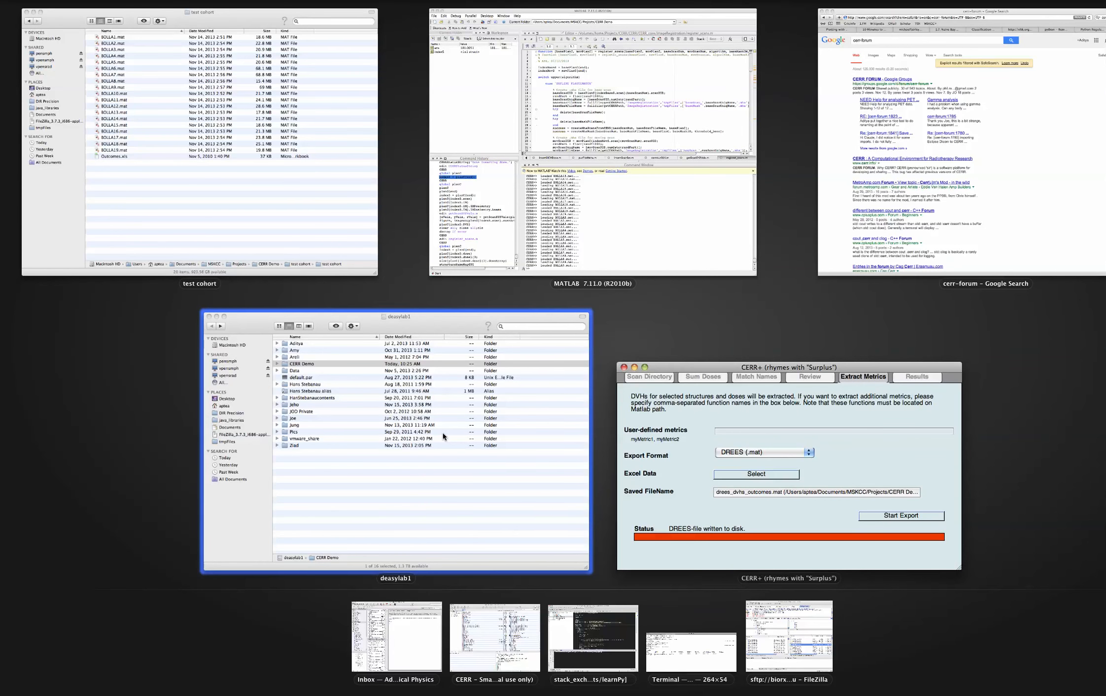
pyautogui.click(319, 236)
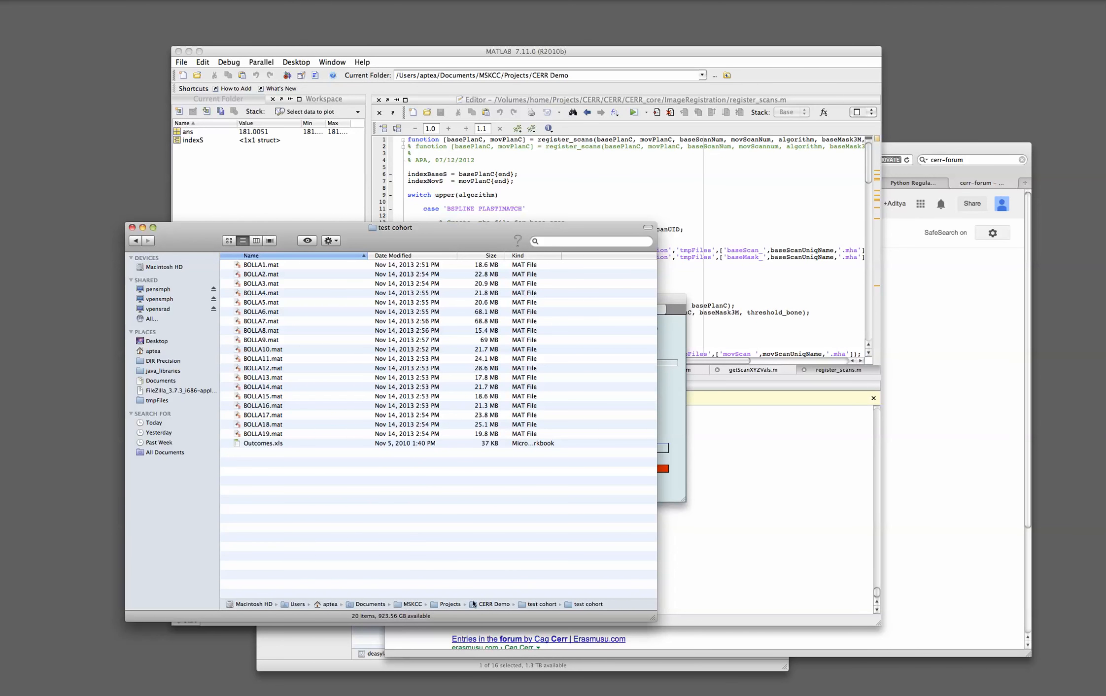
pyautogui.doubleClick(533, 603)
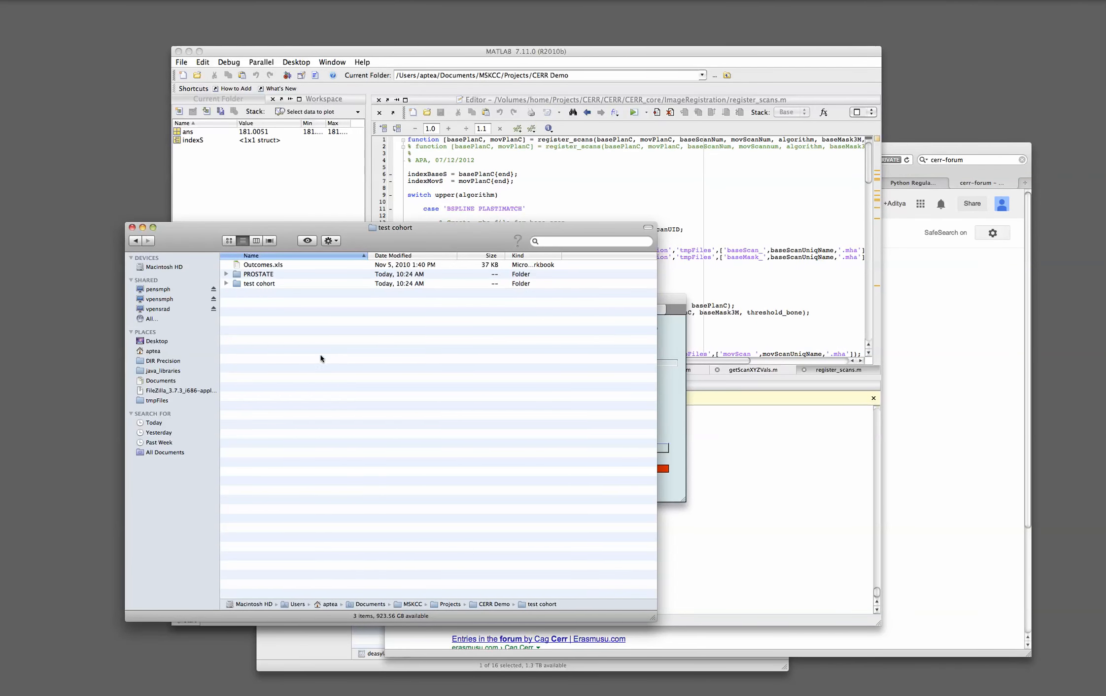
pyautogui.doubleClick(489, 604)
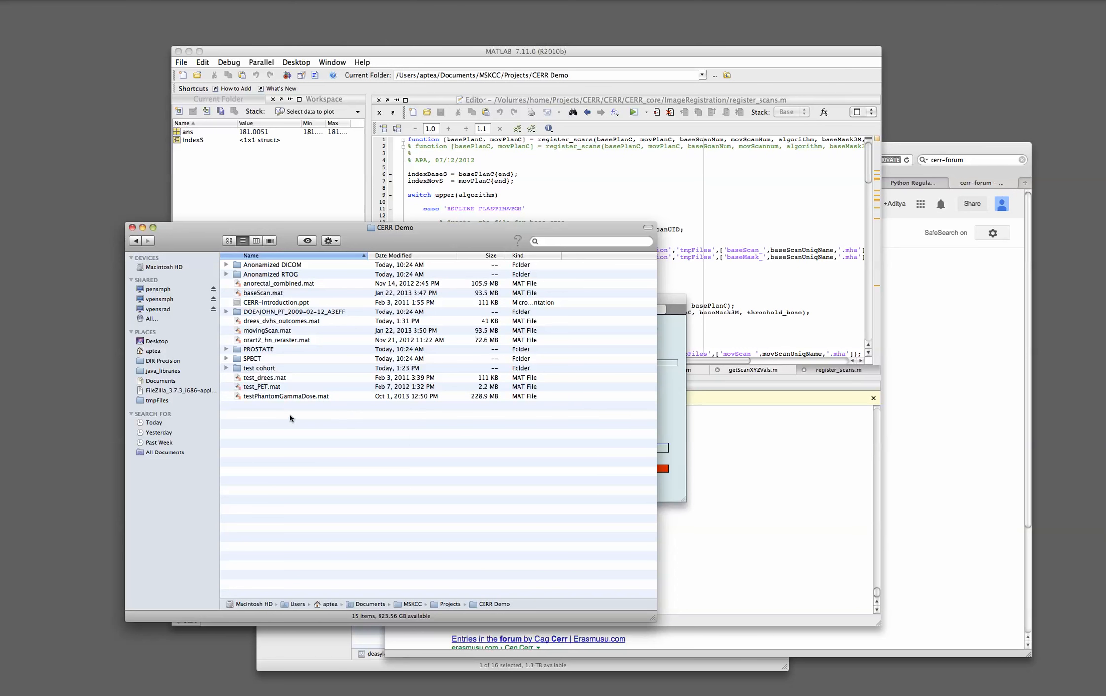
pyautogui.click(304, 323)
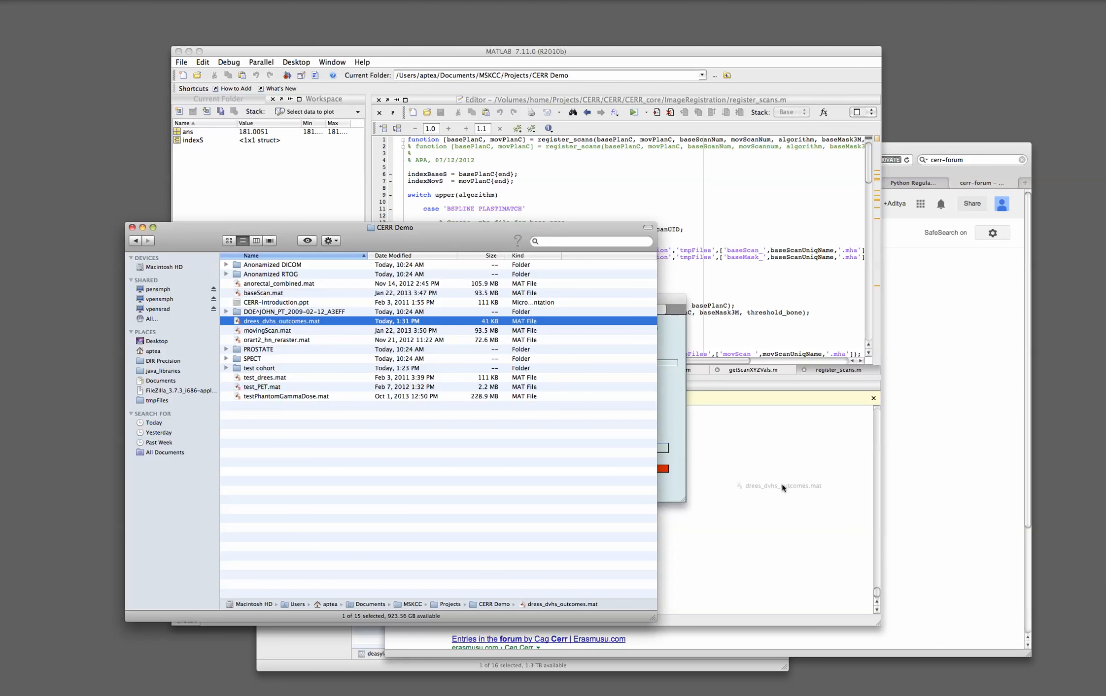
pyautogui.moveTo(768, 540); pyautogui.dragTo(767, 540)
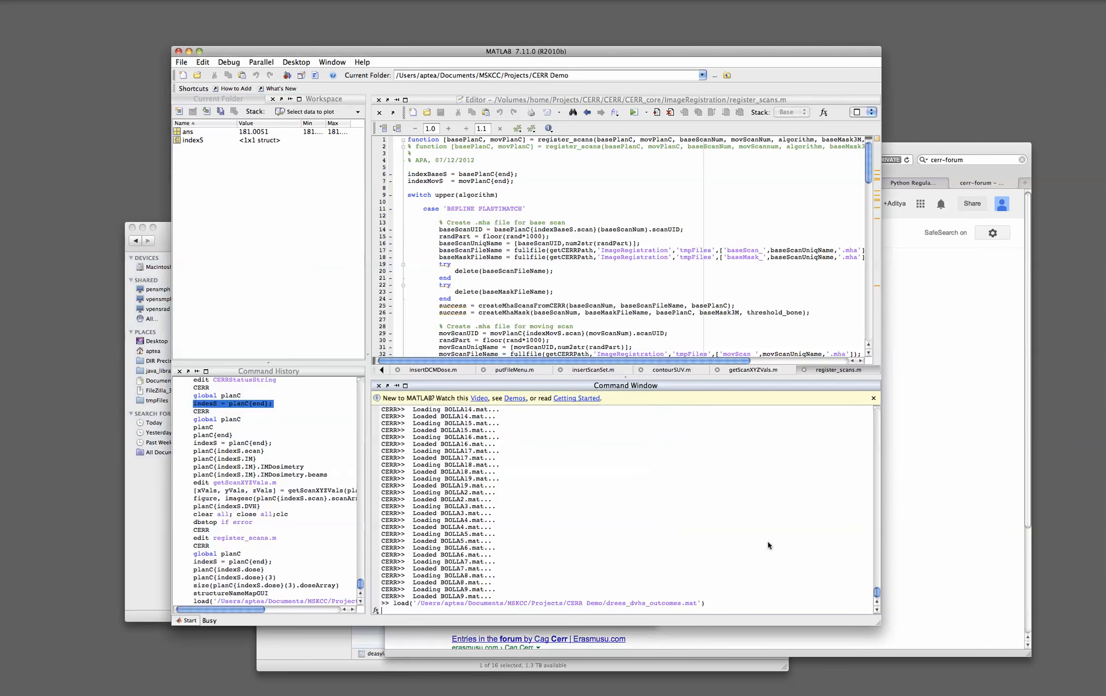
# Step: Display the fields of the ddbs struct array and the contents of its first element, ddbs(1)
pyautogui.write('ddbs')
pyautogui.press('Return')
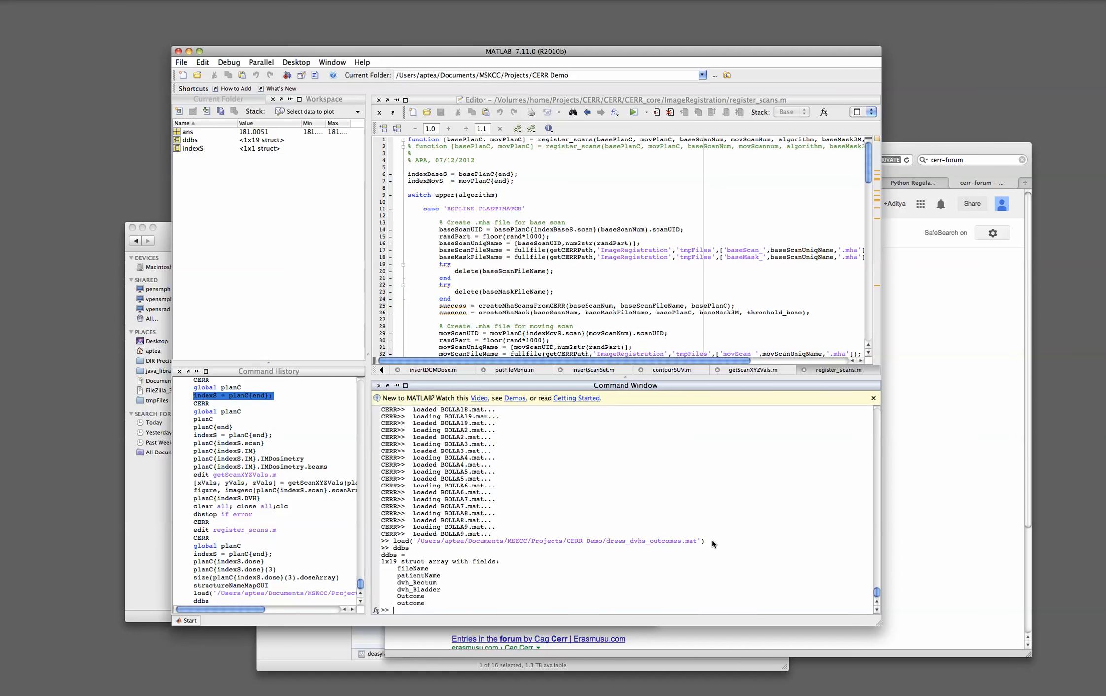
pyautogui.write('ddbs(1)')
pyautogui.press('Return')
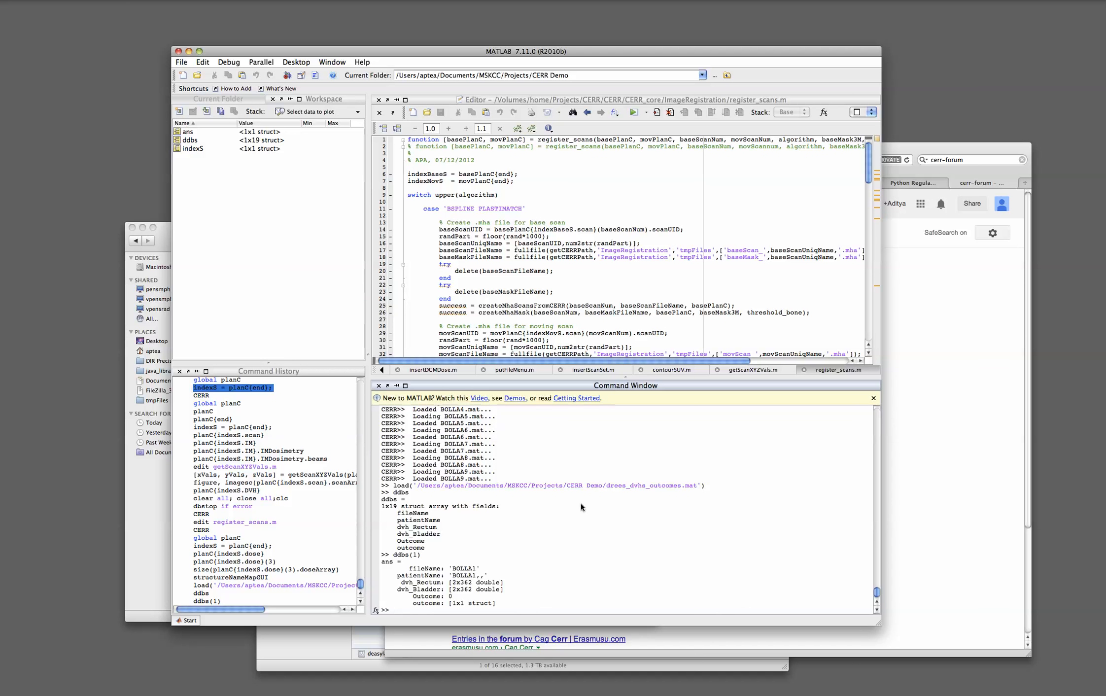
# Step: Switch back to the CERR+ window at the Extract Metrics stage
pyautogui.hotkey('ctrl', 'Up')
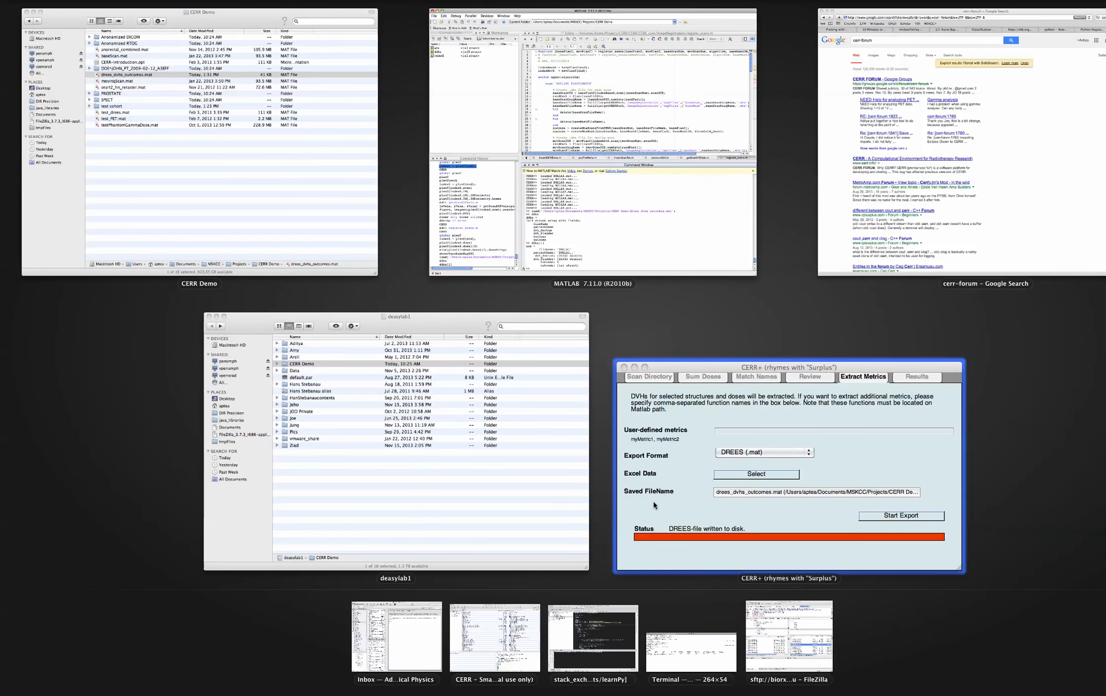
pyautogui.click(772, 457)
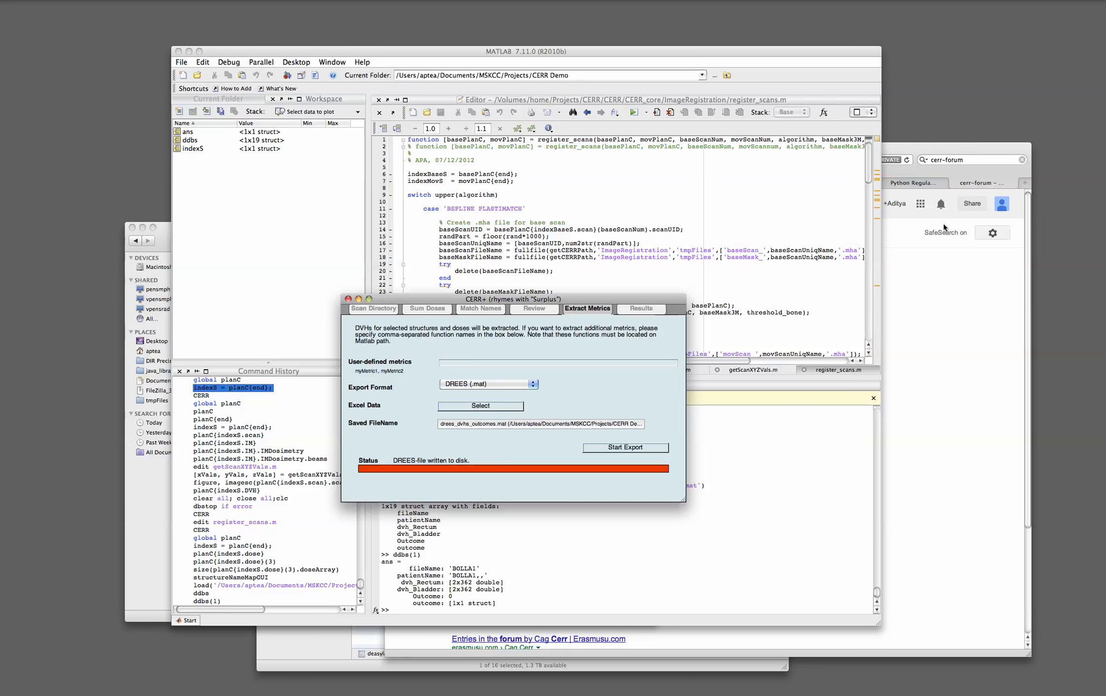
pyautogui.click(1096, 1)
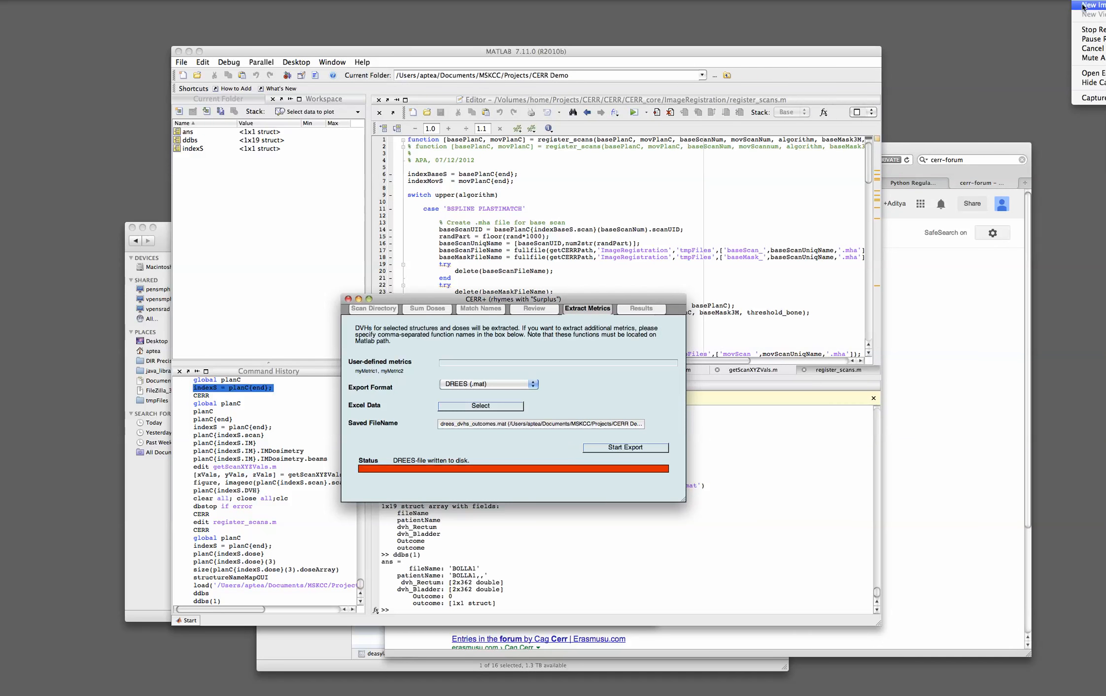